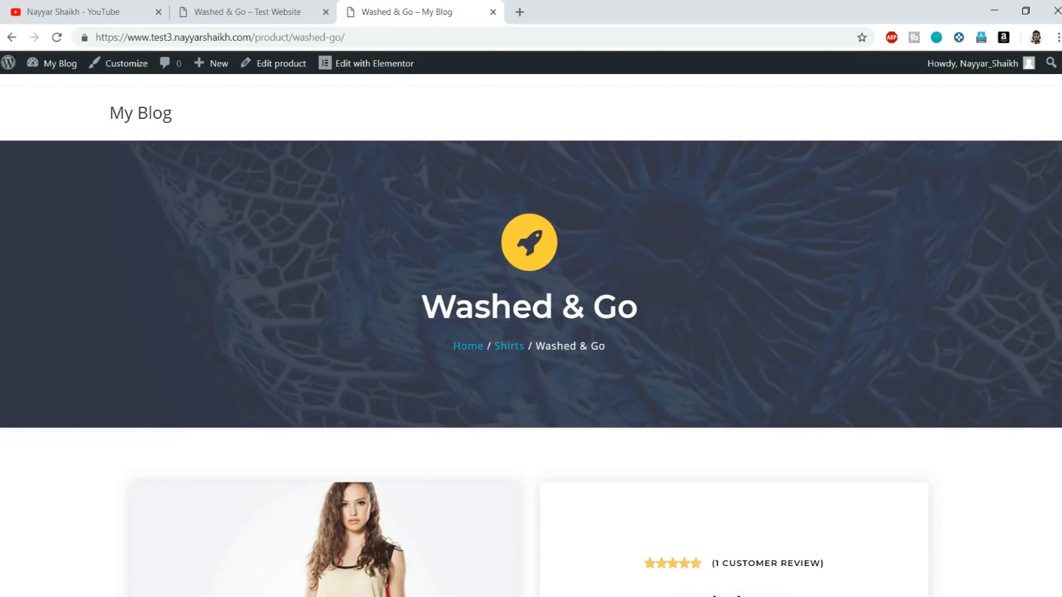
# Examine the custom-designed Washed & Go product page on the My Blog site, from its banner down to the description tabs.
pyautogui.moveTo(418, 307); pyautogui.dragTo(680, 307)
pyautogui.click(679, 307)
pyautogui.scroll(-2, 951, 170)
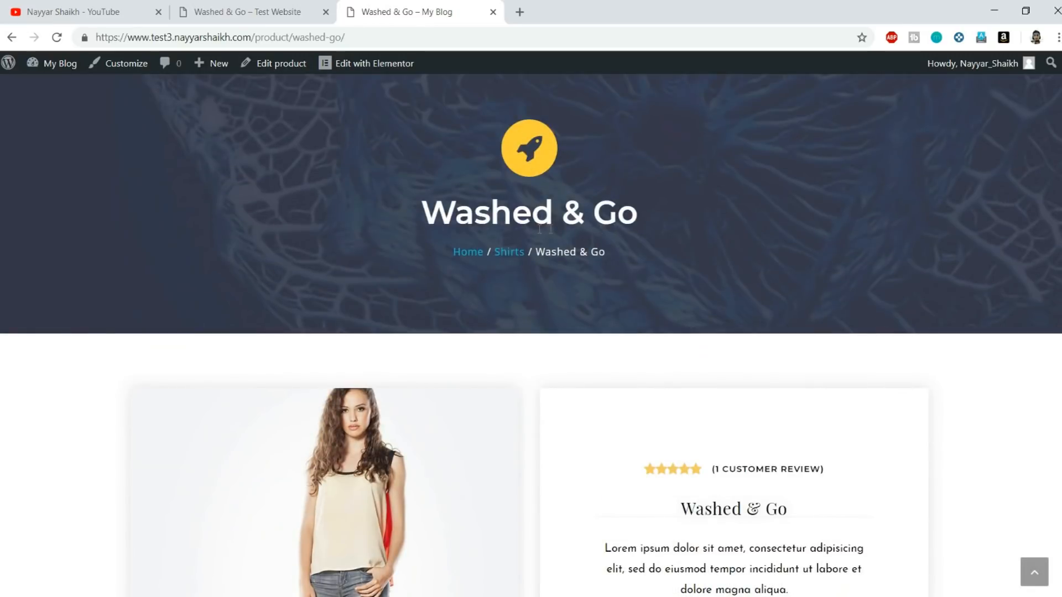
pyautogui.scroll(-5, 599, 274)
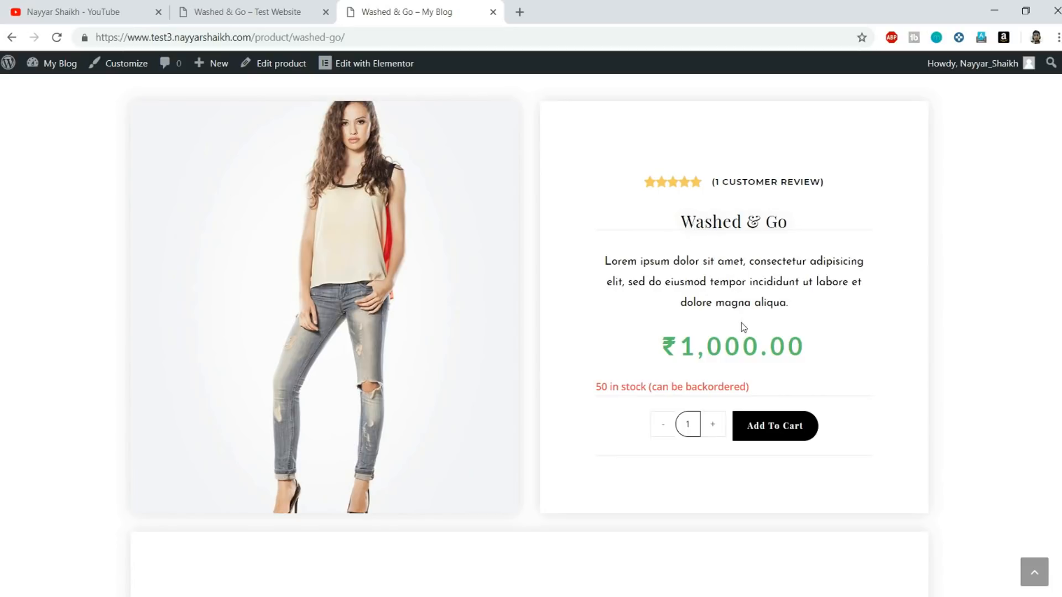
pyautogui.scroll(-8, 530, 336)
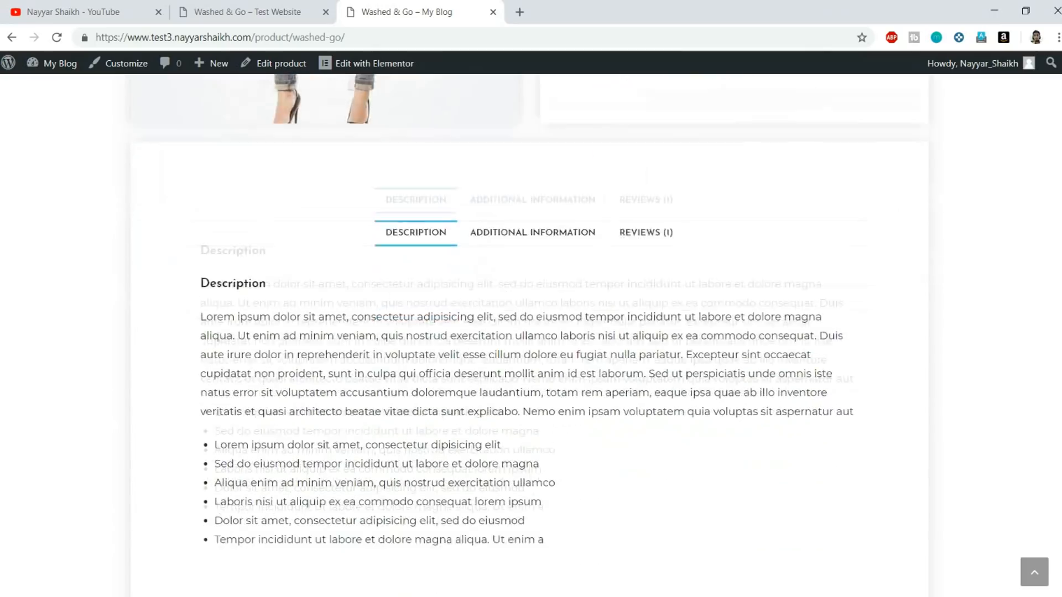
pyautogui.scroll(8, 530, 335)
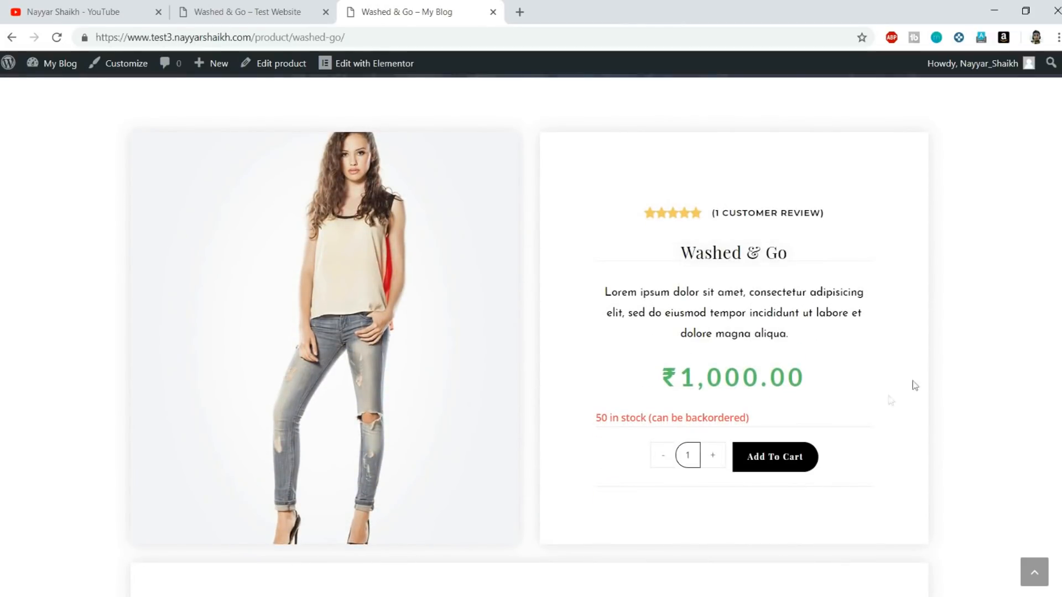
pyautogui.click(771, 452)
pyautogui.moveTo(809, 383); pyautogui.dragTo(657, 380)
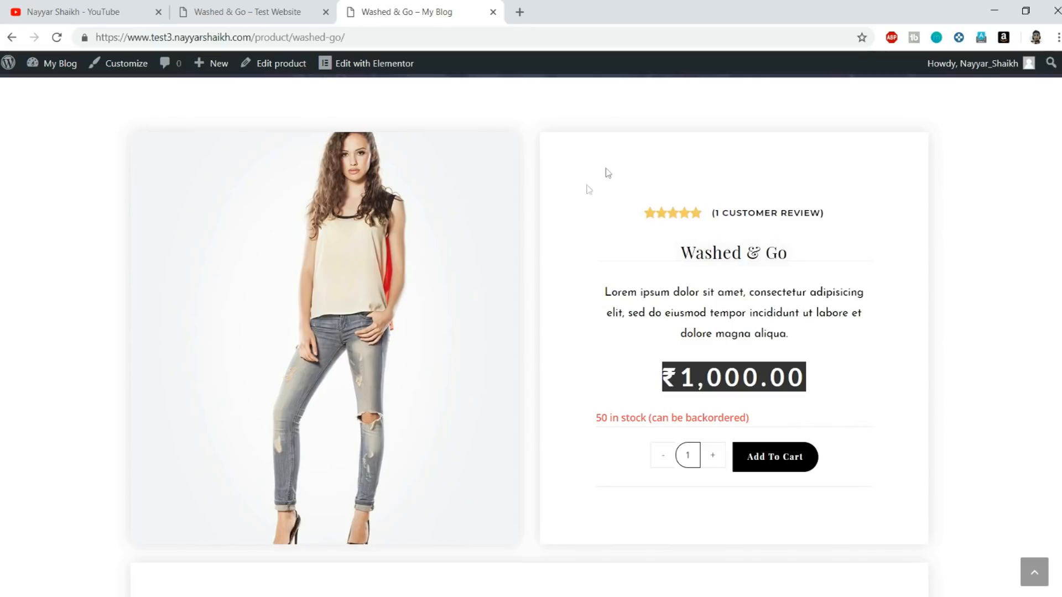
# Examine the default Washed & Go product page on Test Website and compare it with the custom-designed My Blog version.
pyautogui.click(260, 4)
pyautogui.scroll(10, 606, 313)
pyautogui.scroll(-1, 606, 313)
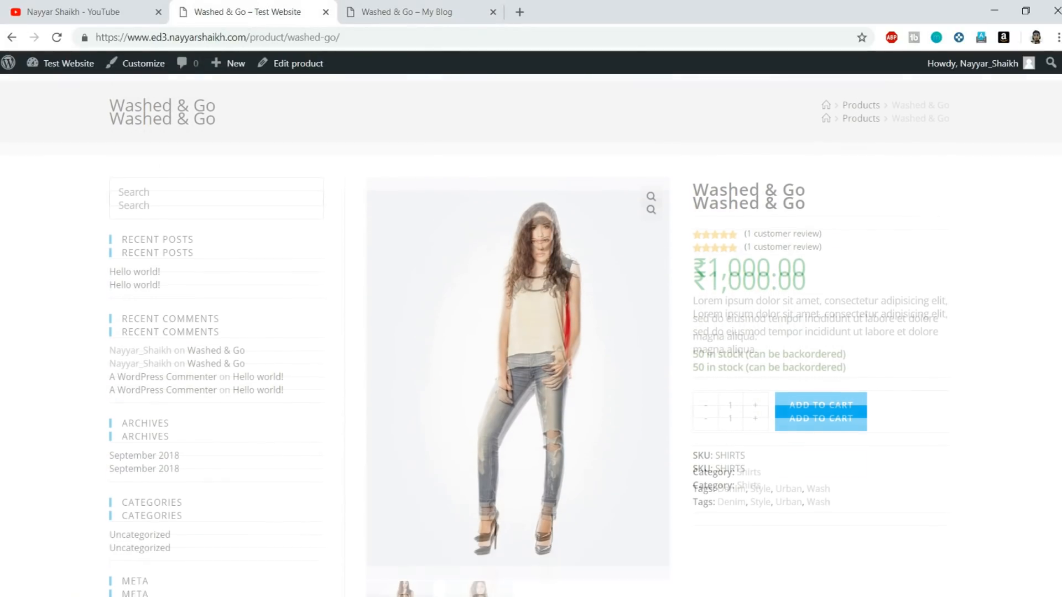
pyautogui.scroll(1, 606, 313)
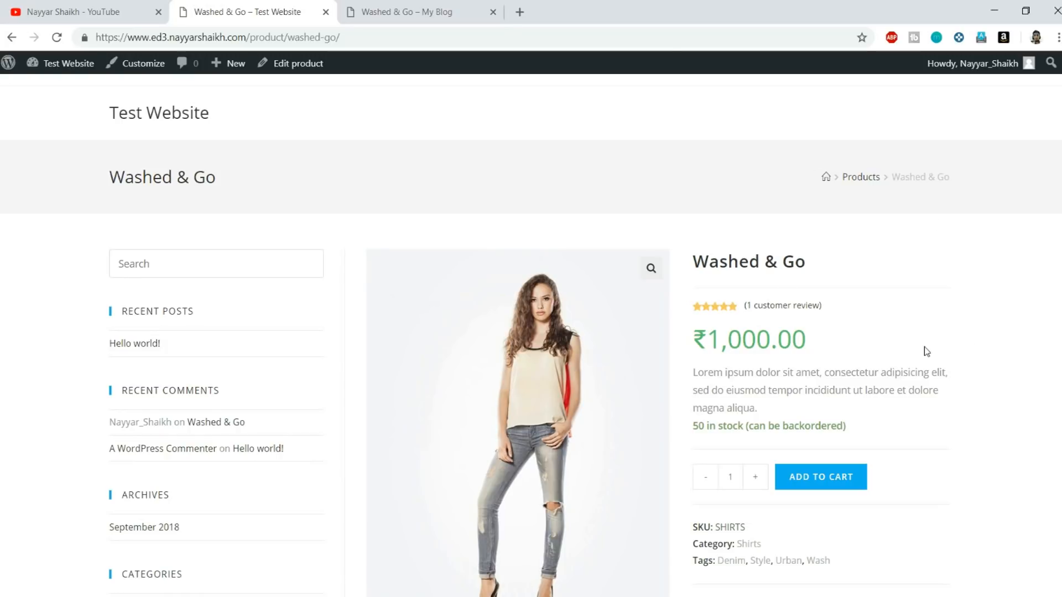
pyautogui.scroll(-10, 924, 347)
pyautogui.scroll(8, 924, 347)
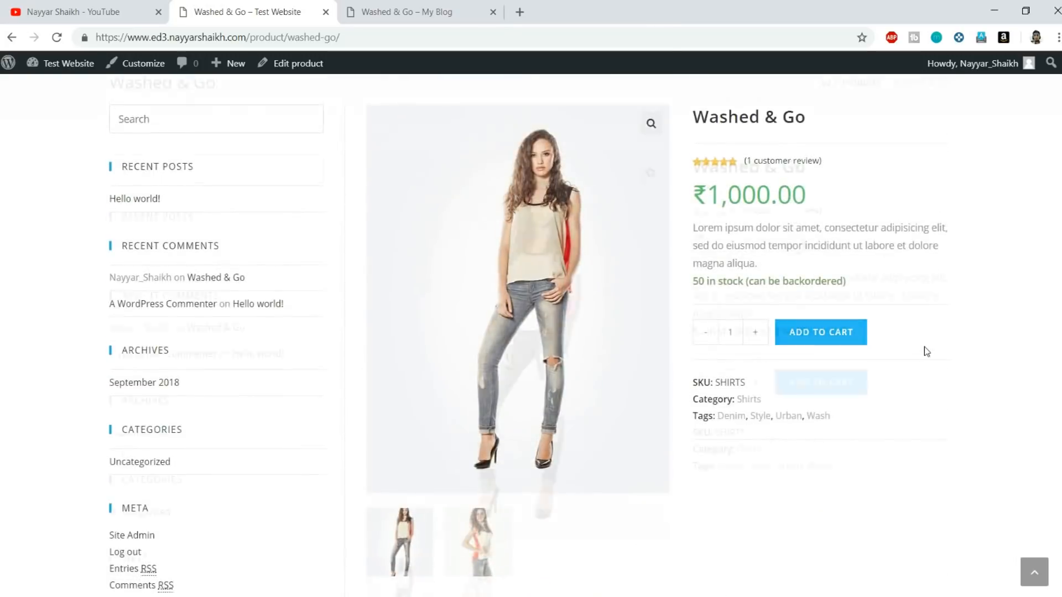
pyautogui.scroll(3, 924, 347)
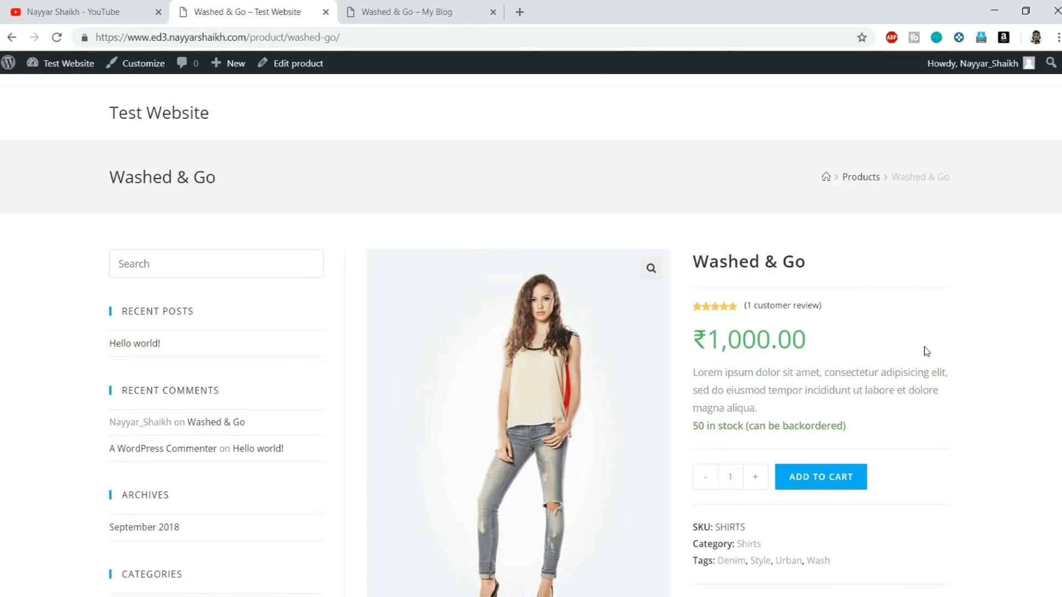
pyautogui.scroll(-5, 924, 347)
pyautogui.scroll(5, 897, 337)
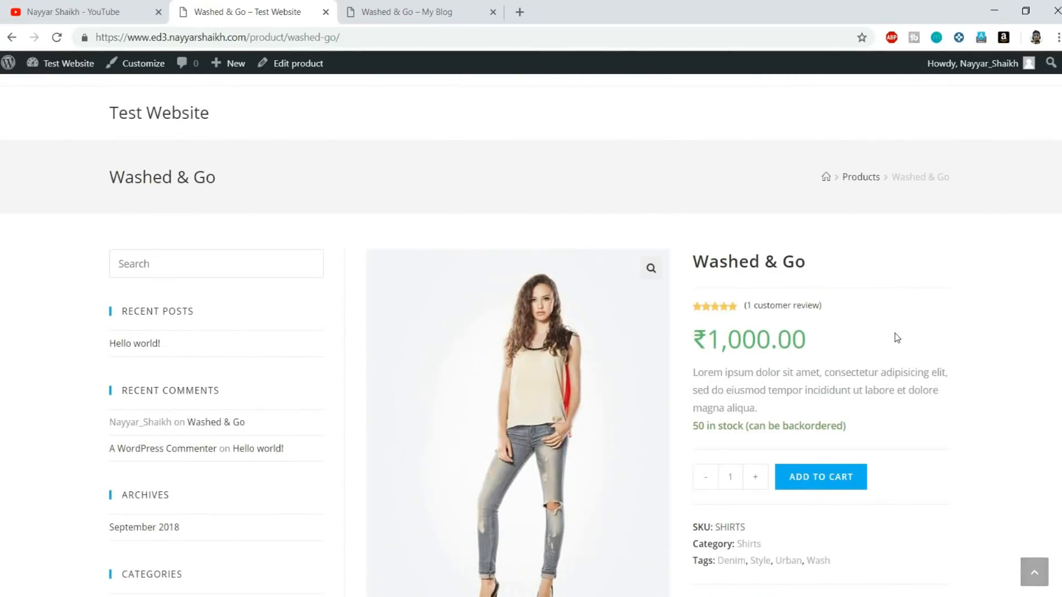
pyautogui.click(387, 11)
pyautogui.scroll(3, 700, 265)
pyautogui.scroll(3, 700, 265)
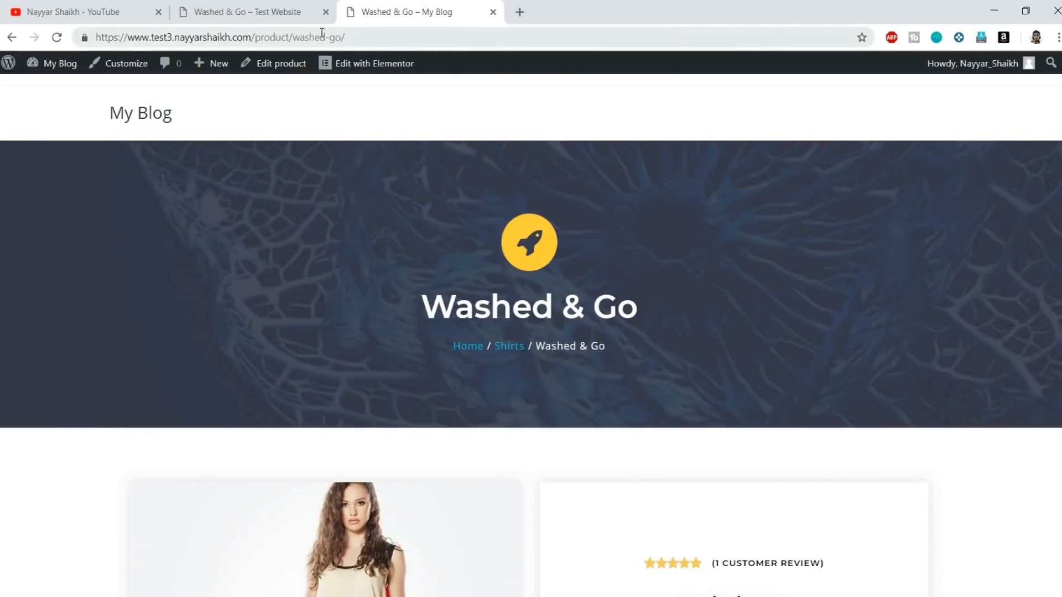
# Open the Test Website dashboard in a new tab and go to Elementor's My Templates page.
pyautogui.click(277, 10)
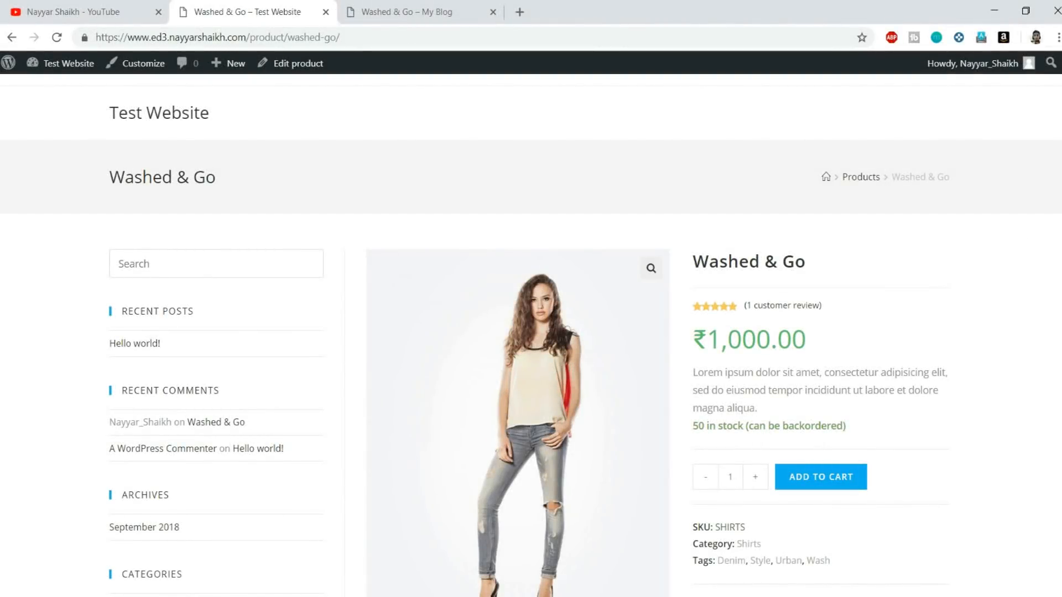
pyautogui.middleClick(63, 66)
pyautogui.click(405, 5)
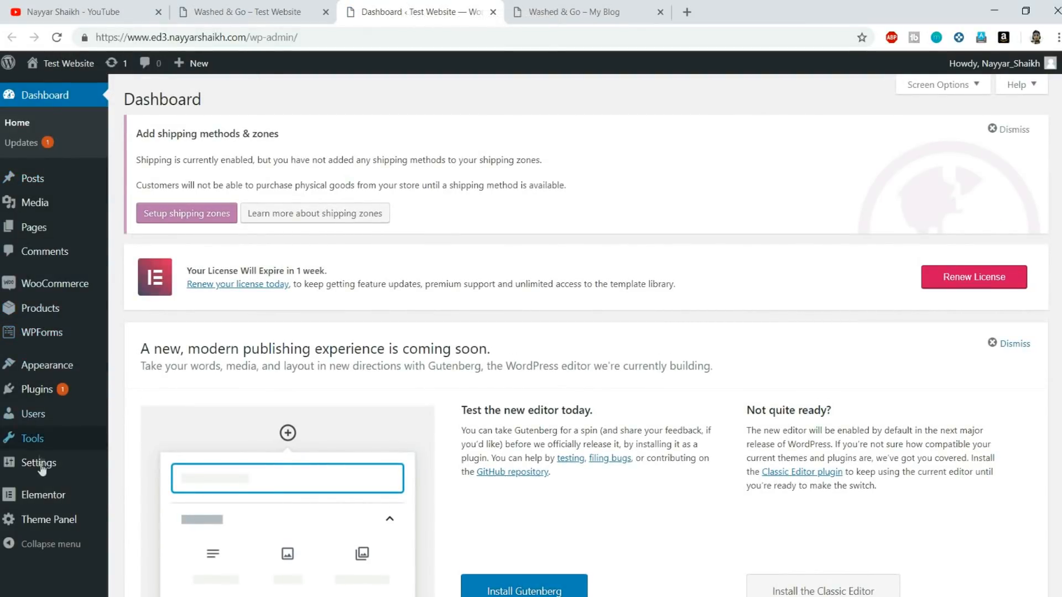
pyautogui.moveTo(44, 500)
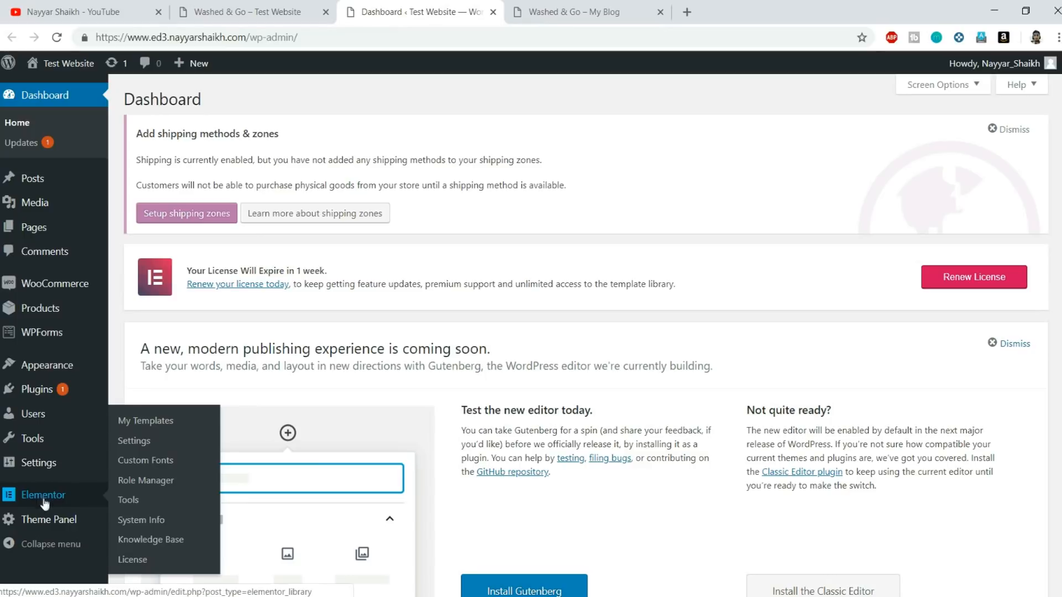
pyautogui.click(153, 423)
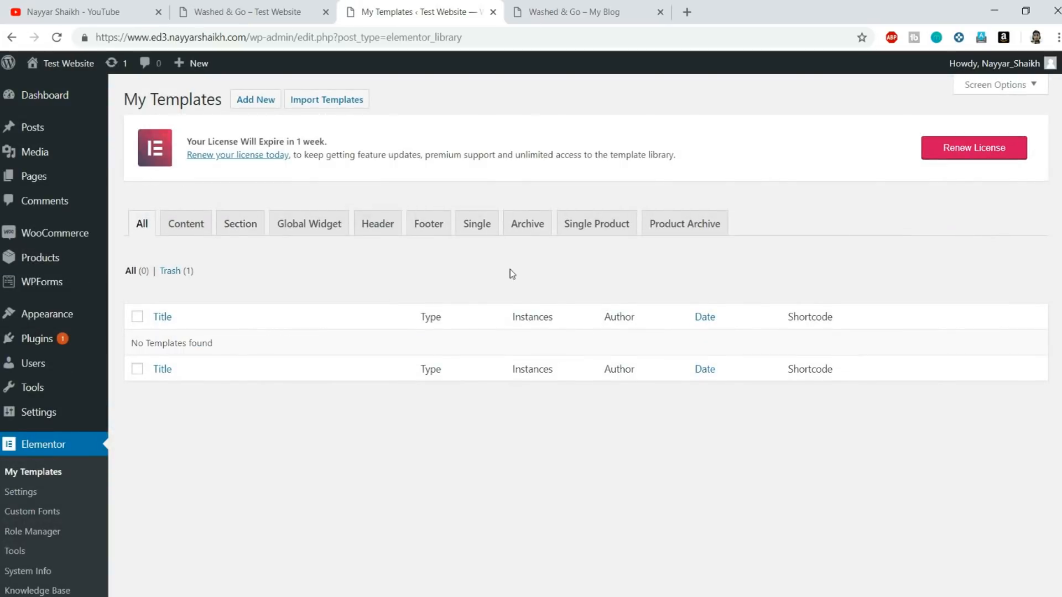
# Create a new Elementor template of type Single Product named "Product Template 1".
pyautogui.click(589, 236)
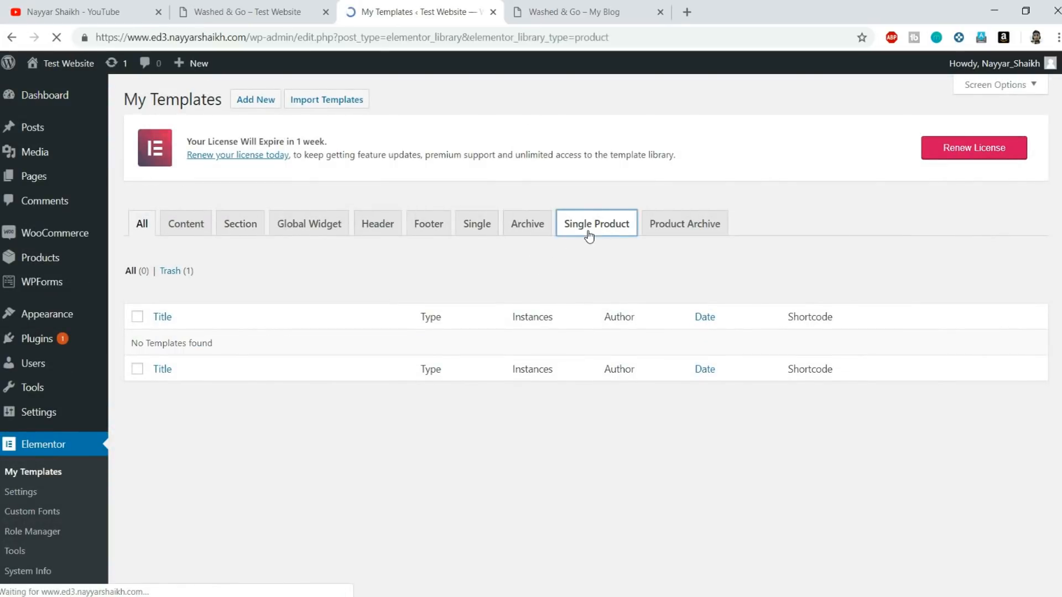
pyautogui.scroll(-2, 736, 330)
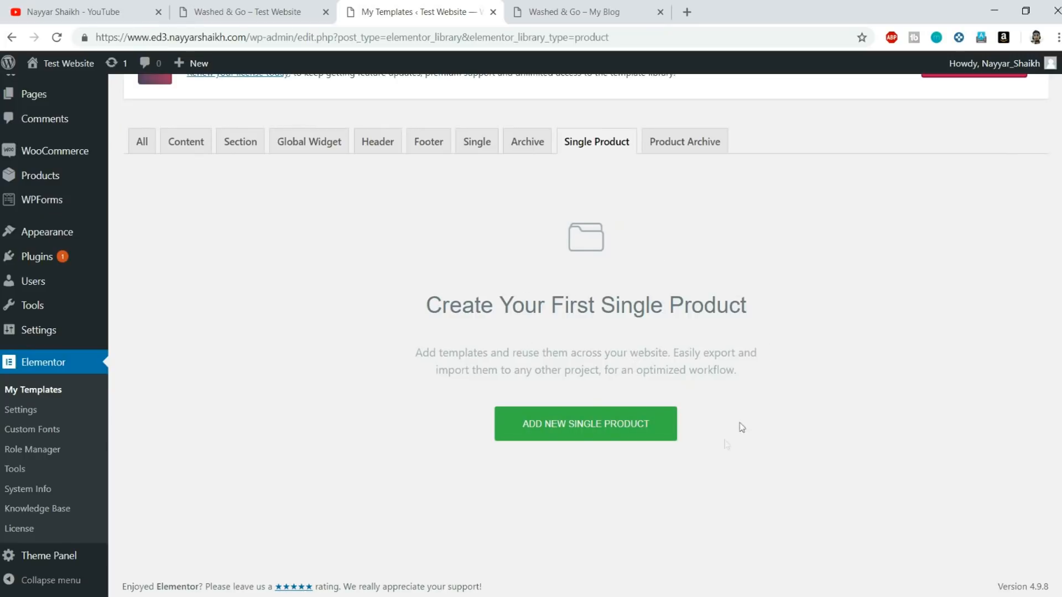
pyautogui.click(559, 439)
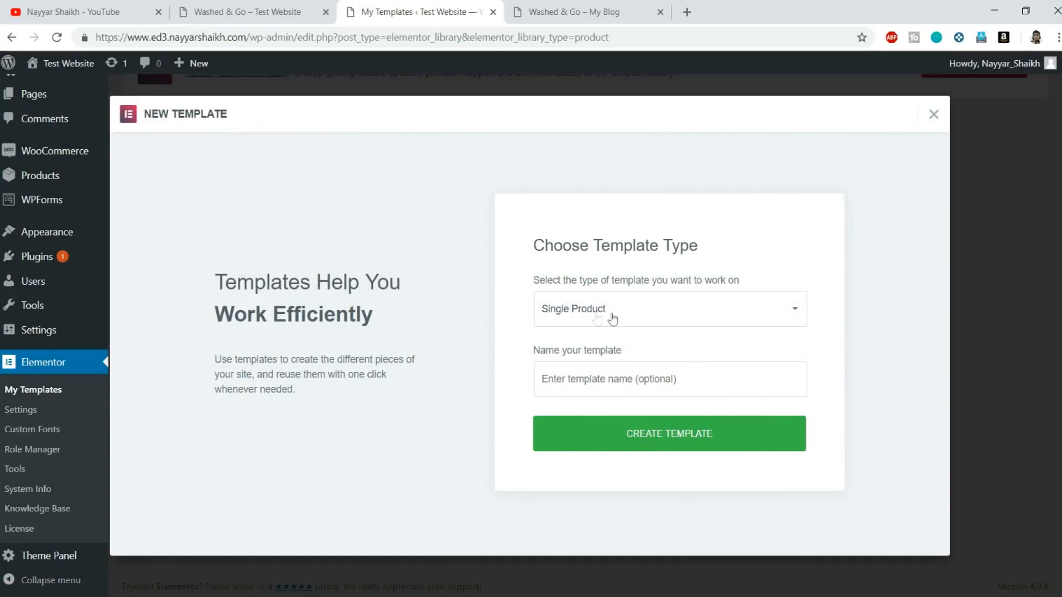
pyautogui.click(636, 374)
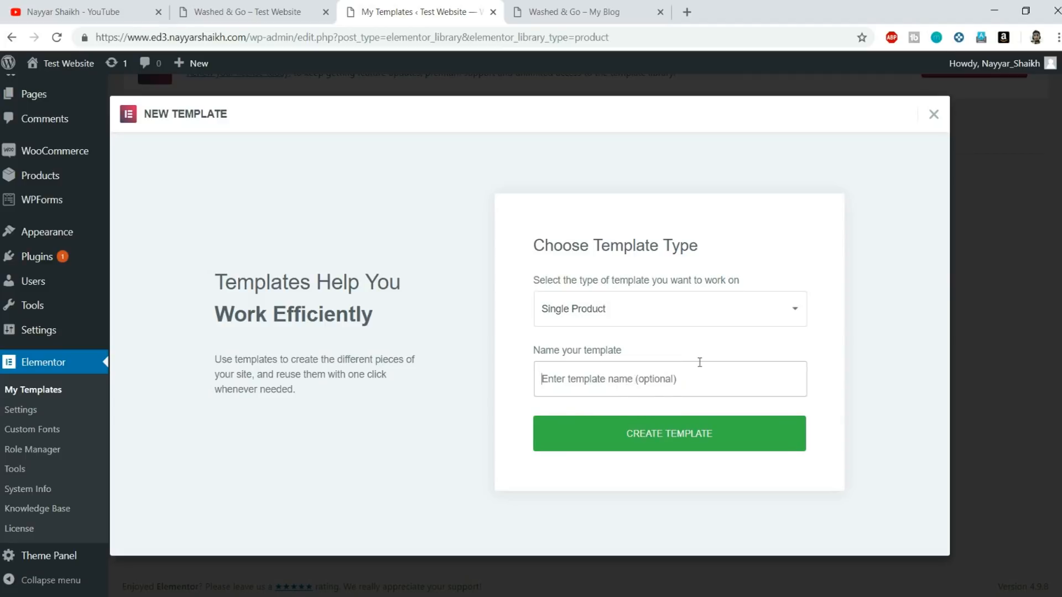
pyautogui.write('Template 1')
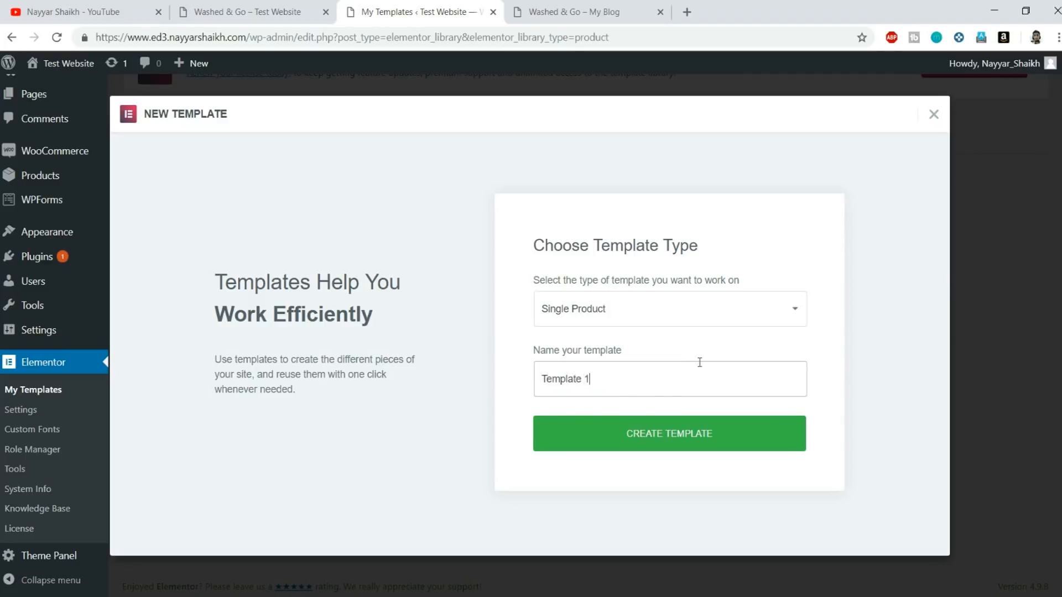
pyautogui.click(544, 378)
pyautogui.write('Product')
pyautogui.click(647, 434)
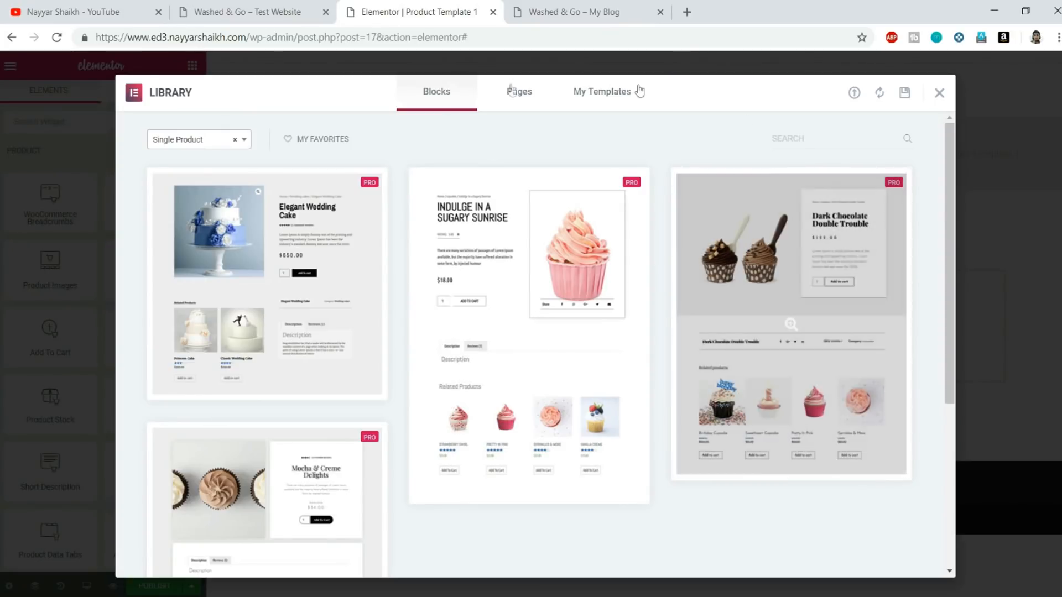
# Review the Single Product block designs available in the template library.
pyautogui.scroll(-5, 804, 304)
pyautogui.scroll(5, 582, 330)
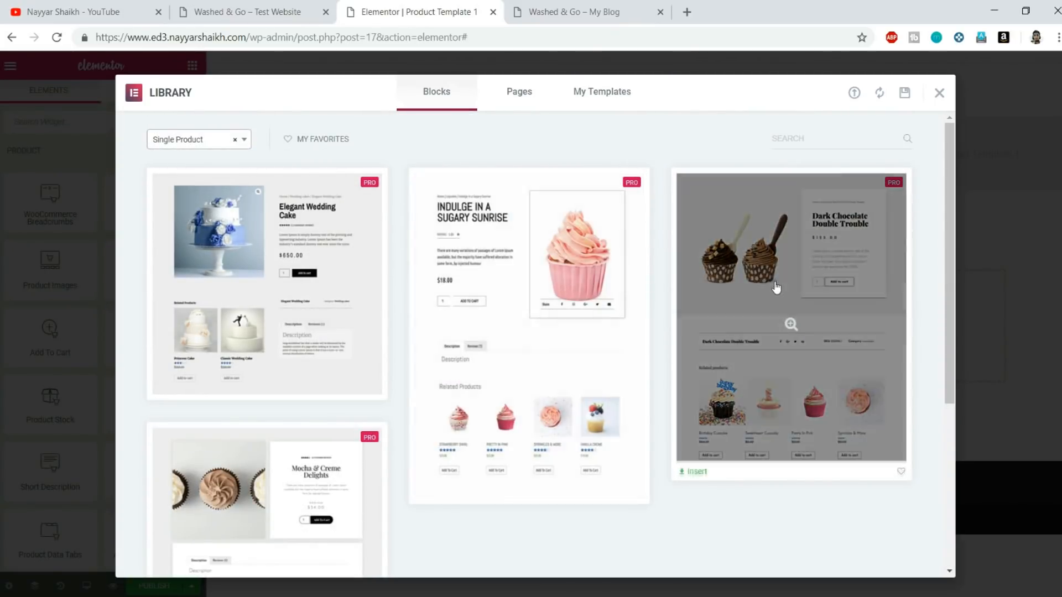
pyautogui.scroll(-5, 776, 287)
pyautogui.scroll(2, 655, 323)
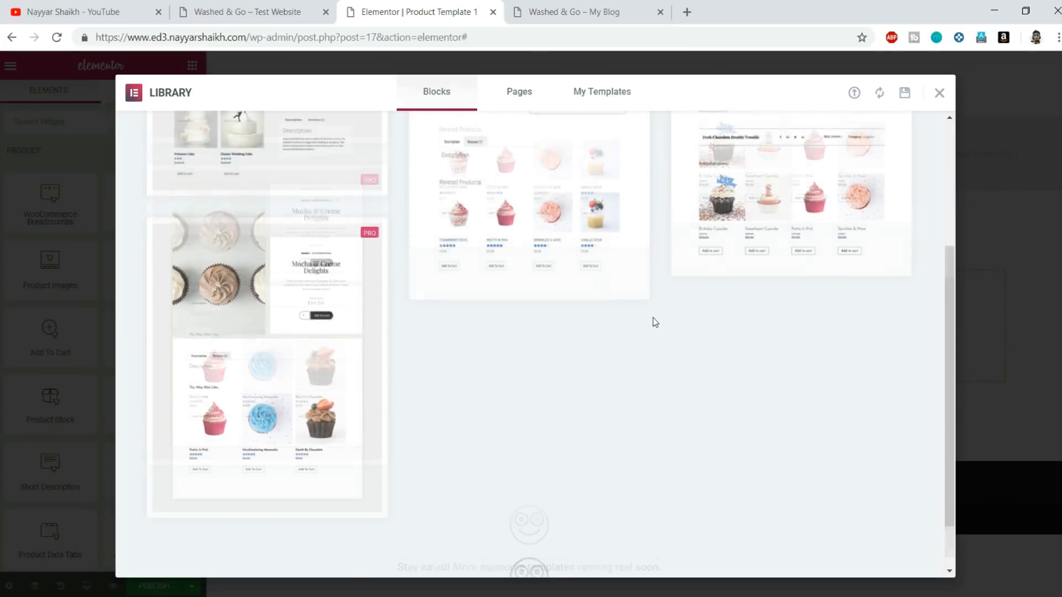
pyautogui.scroll(3, 655, 323)
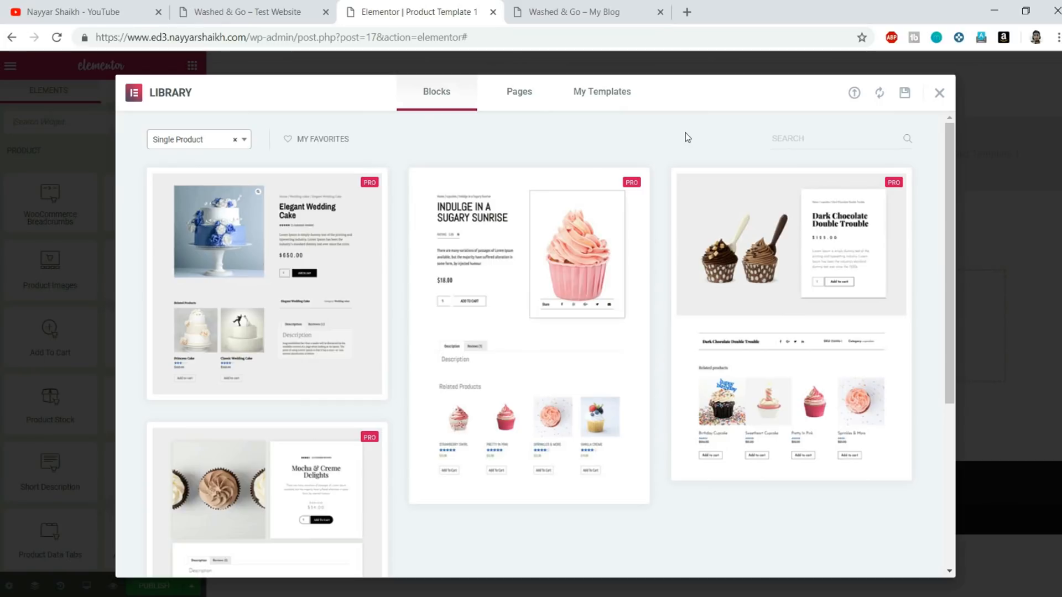
pyautogui.scroll(-4, 636, 343)
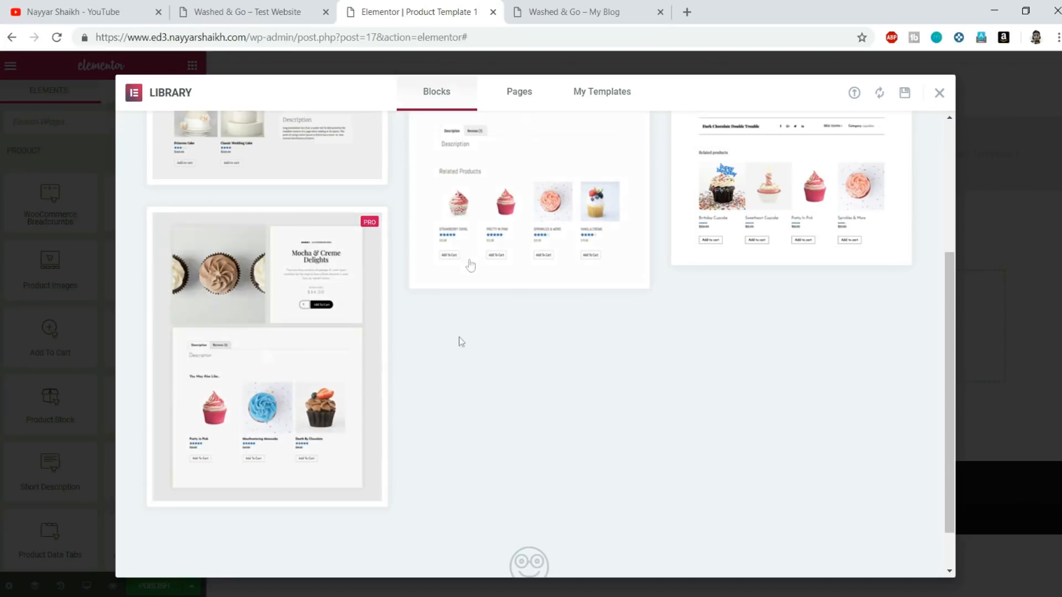
pyautogui.scroll(5, 505, 384)
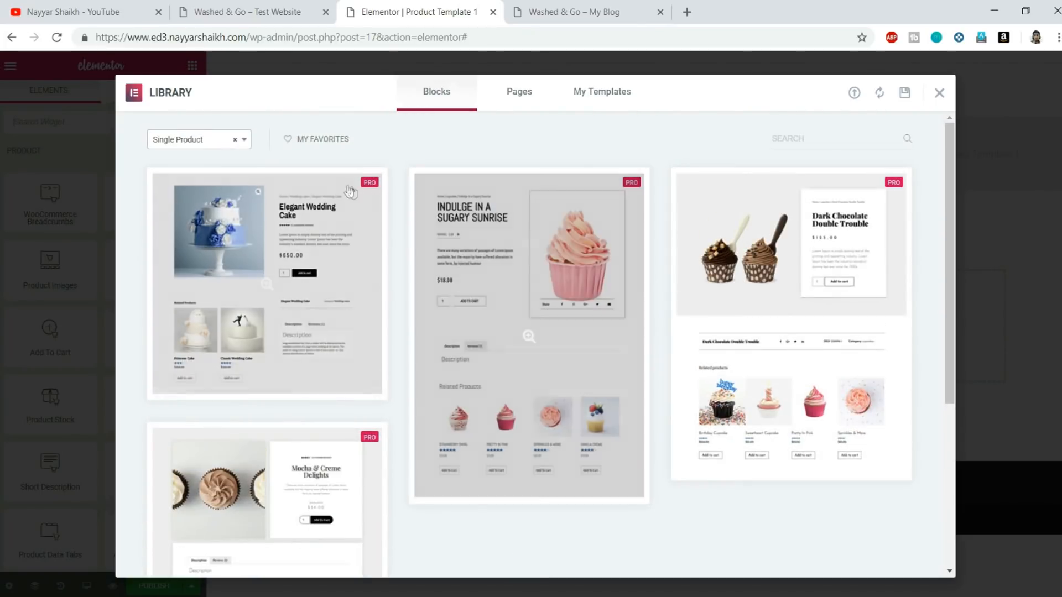
pyautogui.scroll(-1, 401, 479)
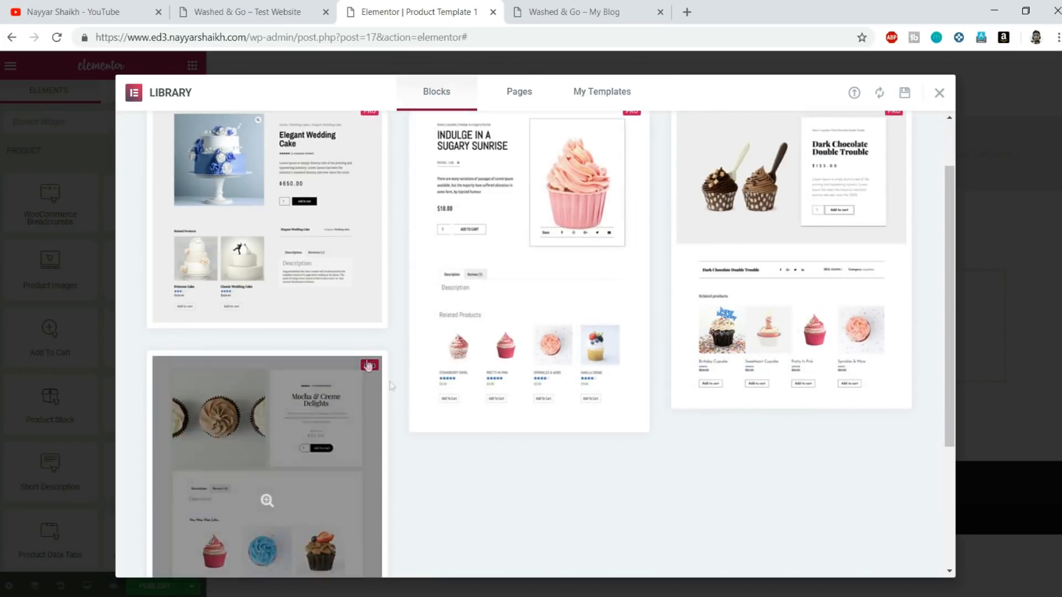
pyautogui.scroll(-2, 749, 362)
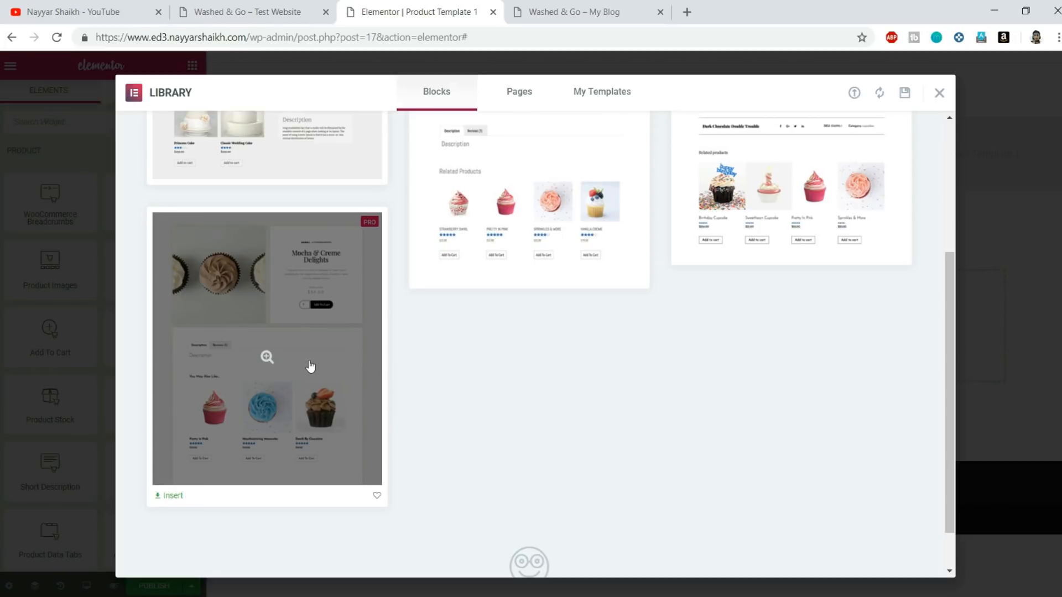
# Check the My Blog reference page, then insert the Mocha & Creme Delights block into the template and look over its layout.
pyautogui.click(554, 8)
pyautogui.scroll(-10, 567, 374)
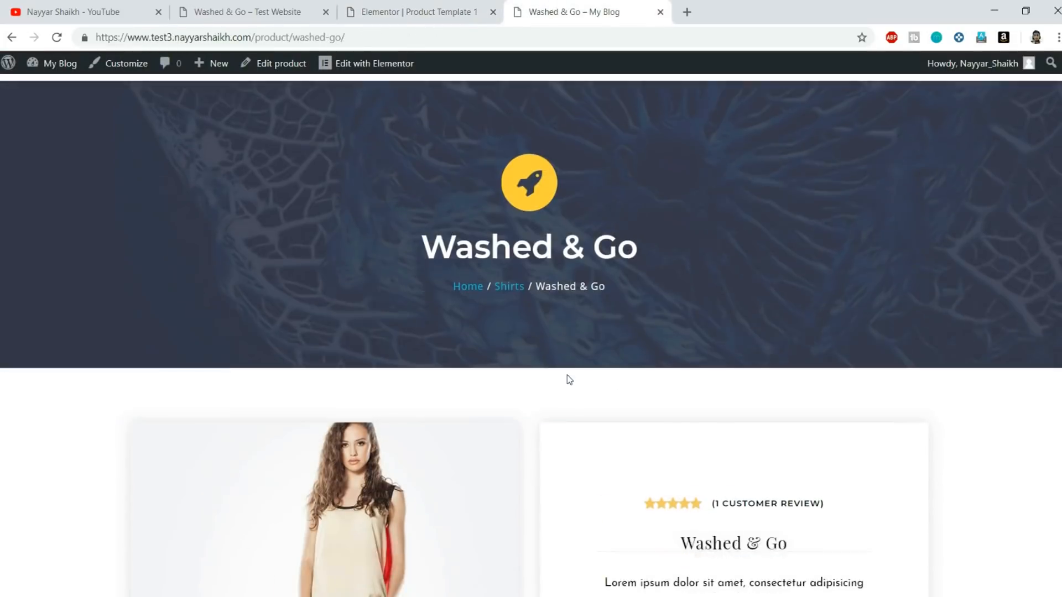
pyautogui.click(437, 11)
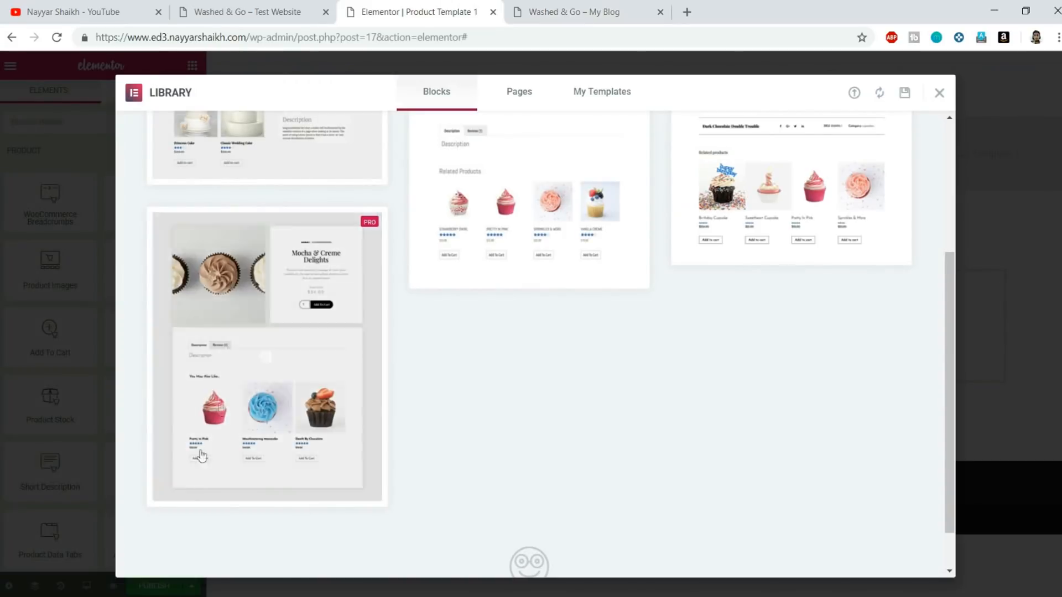
pyautogui.click(172, 497)
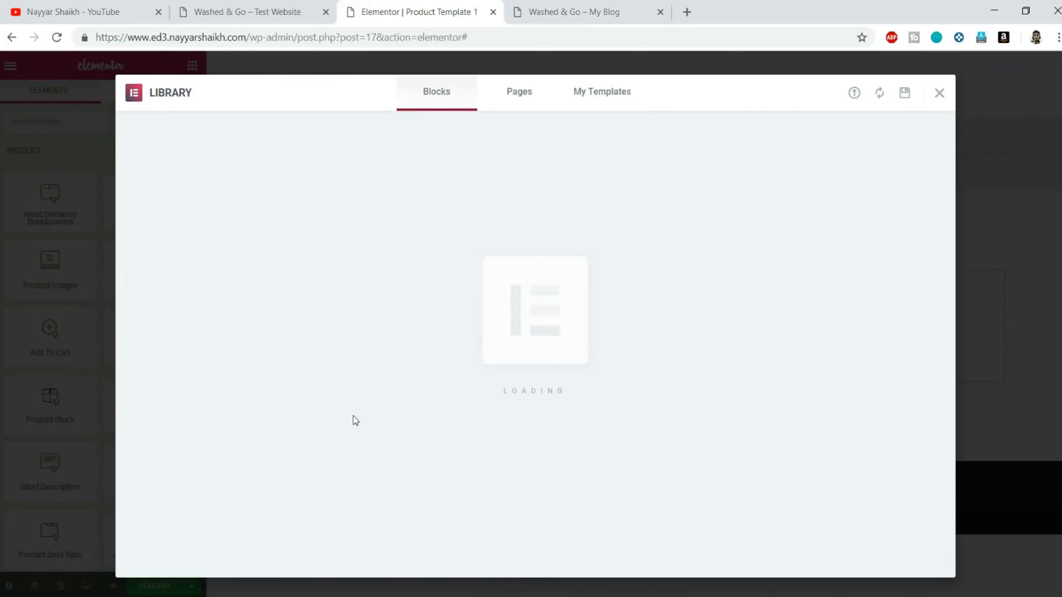
pyautogui.scroll(-15, 528, 338)
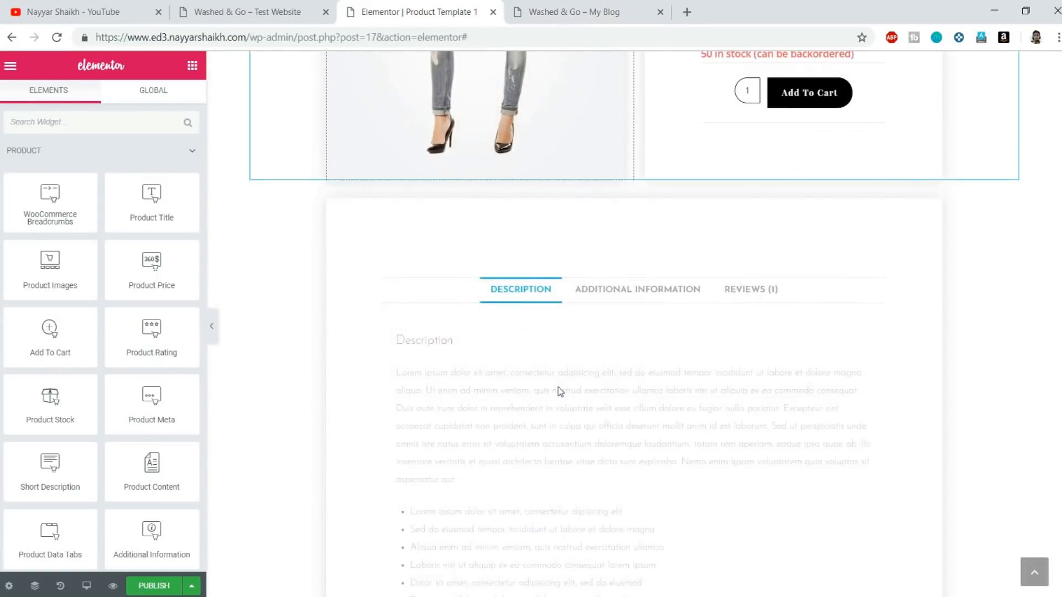
pyautogui.scroll(15, 564, 436)
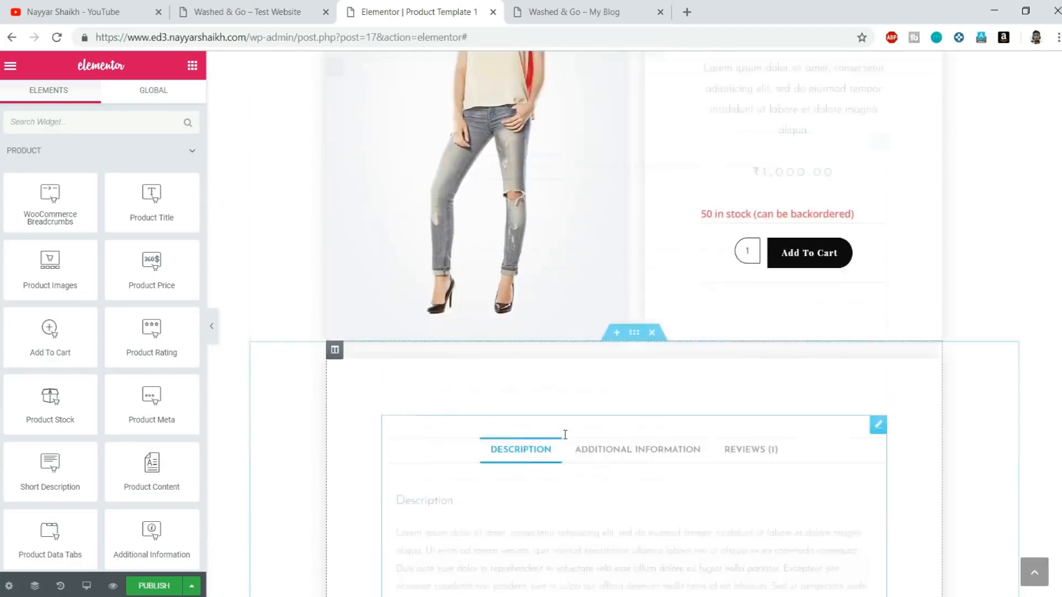
# Compare the inserted template with the finished Washed & Go page on My Blog, including its banner and product details.
pyautogui.click(576, 12)
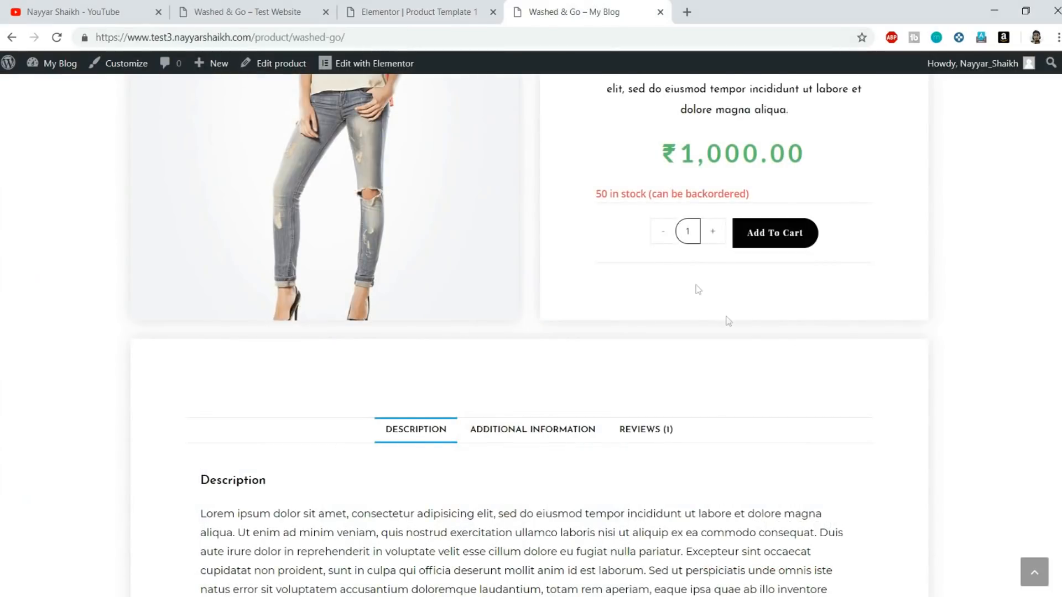
pyautogui.scroll(10, 695, 287)
pyautogui.scroll(-5, 788, 387)
pyautogui.scroll(2, 788, 386)
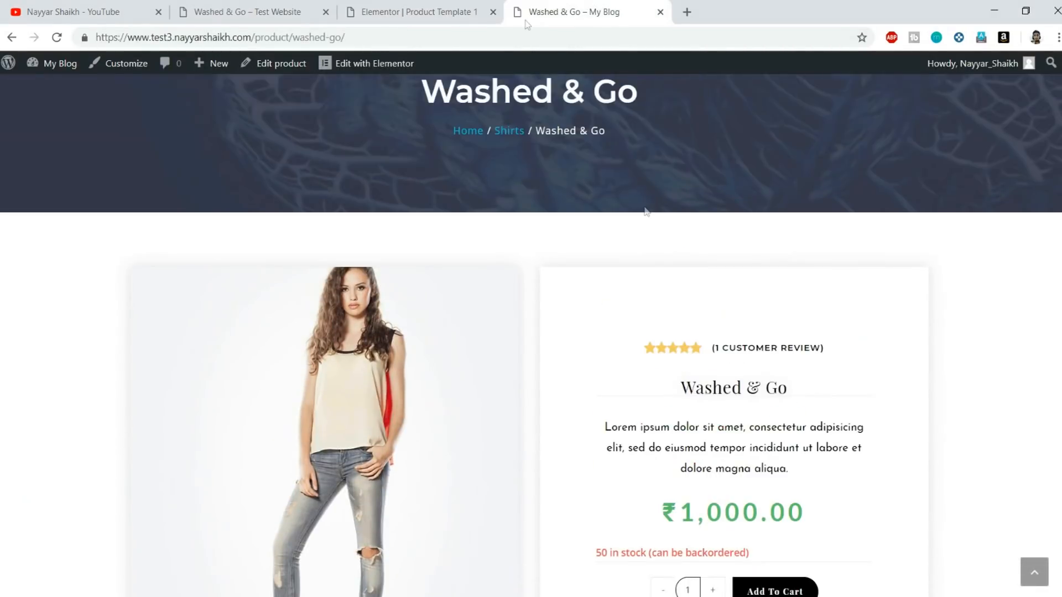
# Compare the template's title bar, product block and data tabs with the icon, title and breadcrumb banner on the My Blog reference page.
pyautogui.click(420, 12)
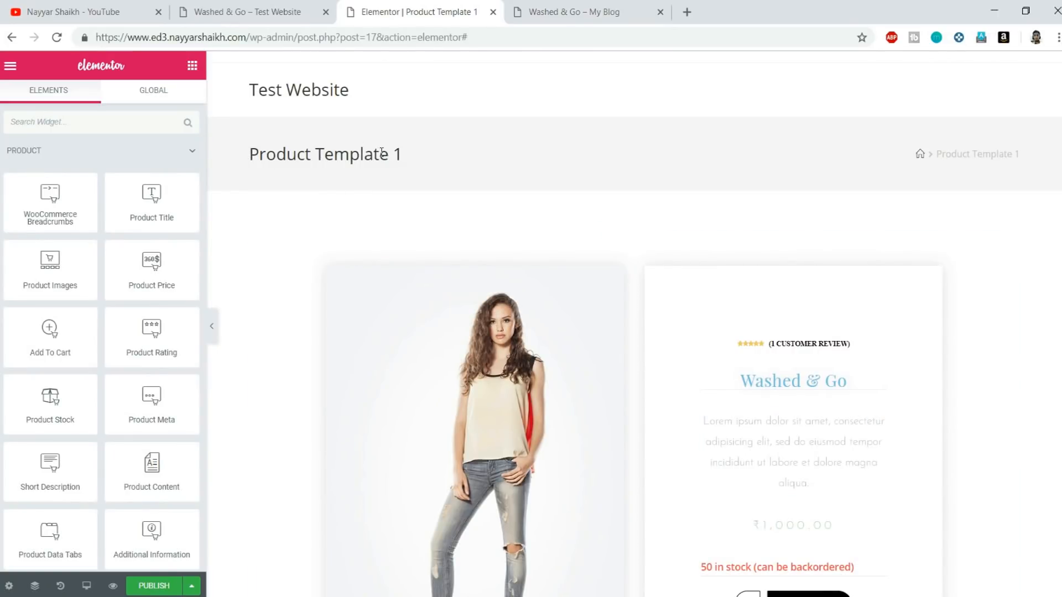
pyautogui.moveTo(250, 159); pyautogui.dragTo(411, 166)
pyautogui.click(411, 166)
pyautogui.click(613, 7)
pyautogui.scroll(4, 615, 164)
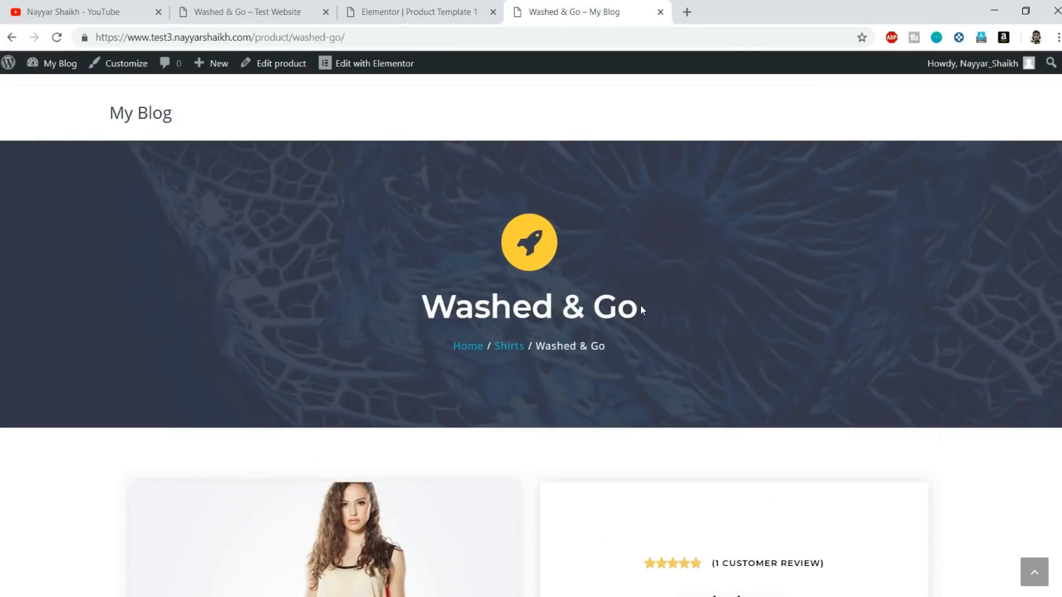
pyautogui.scroll(-8, 686, 273)
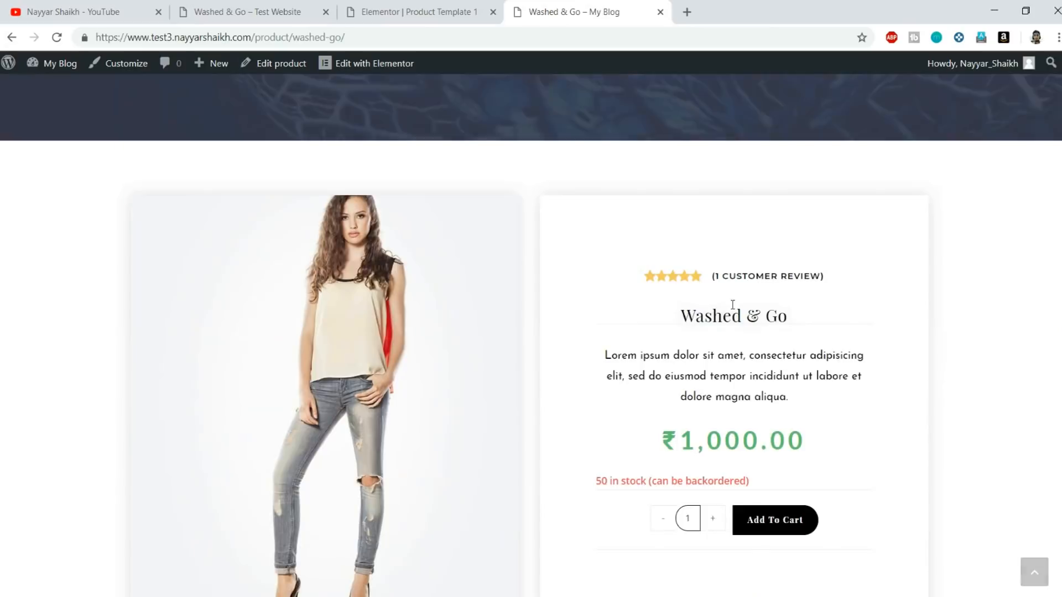
pyautogui.scroll(4, 719, 287)
pyautogui.click(419, 12)
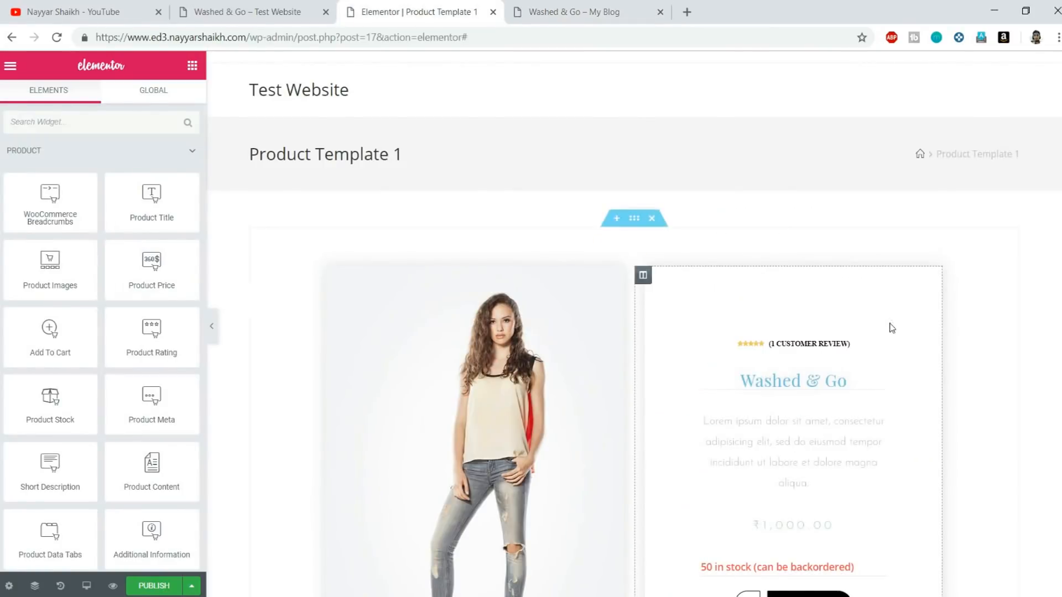
pyautogui.scroll(-3, 889, 327)
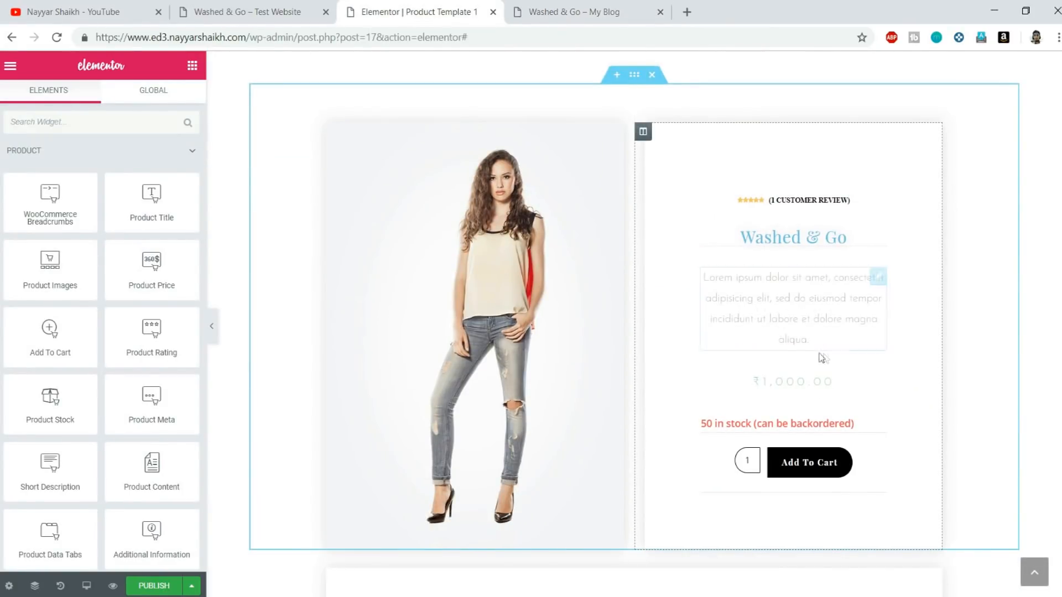
pyautogui.scroll(-8, 858, 415)
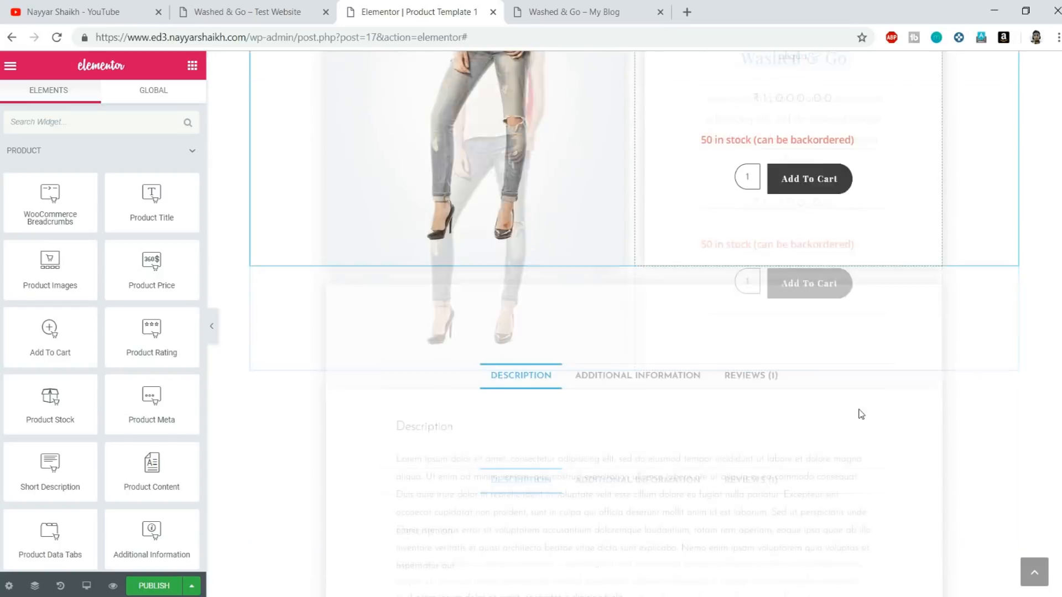
pyautogui.scroll(3, 870, 439)
pyautogui.scroll(10, 870, 438)
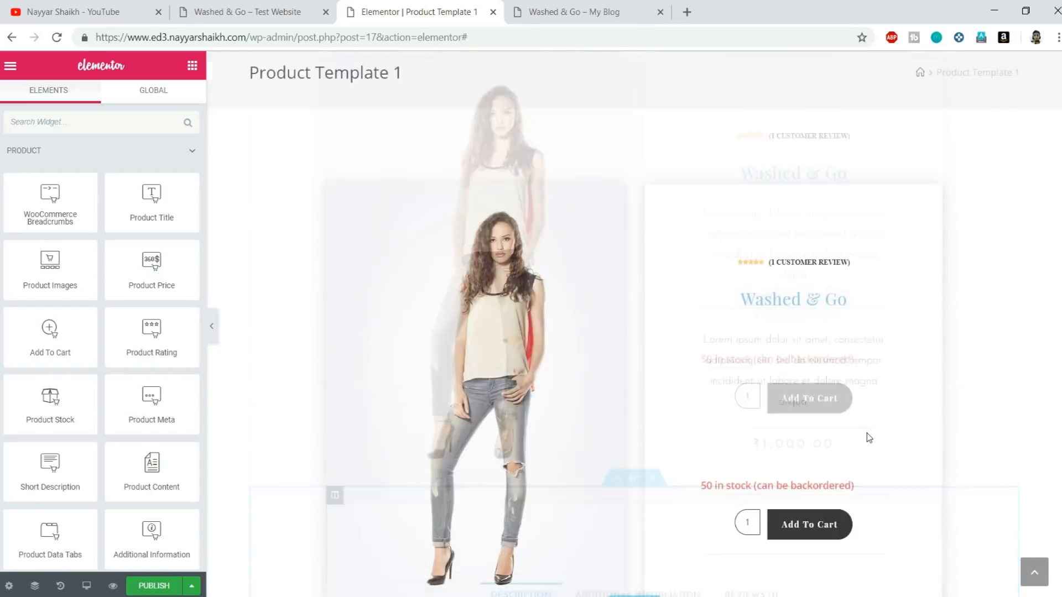
pyautogui.scroll(3, 1008, 360)
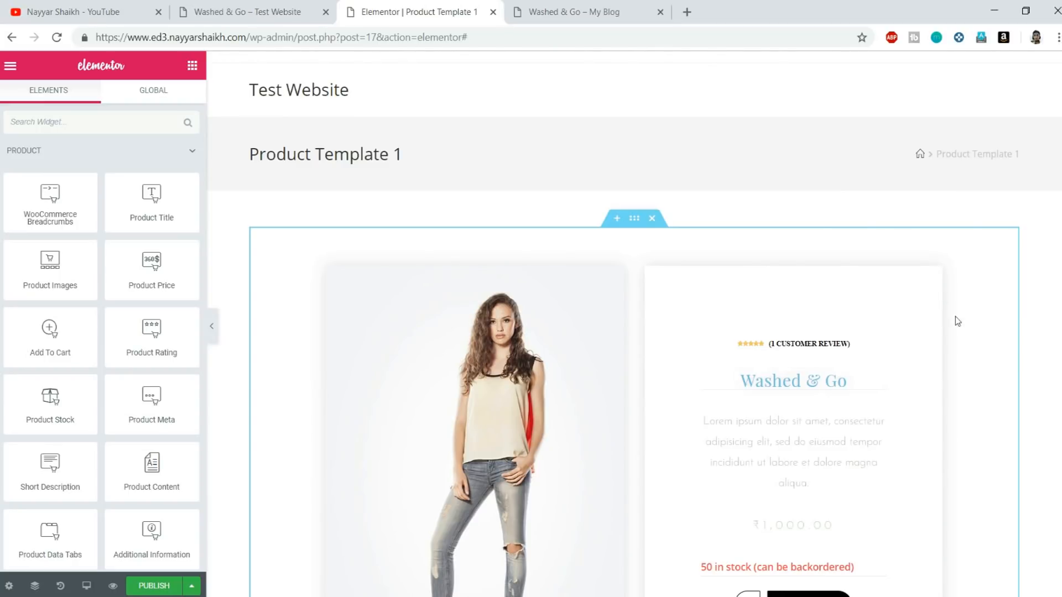
pyautogui.click(599, 11)
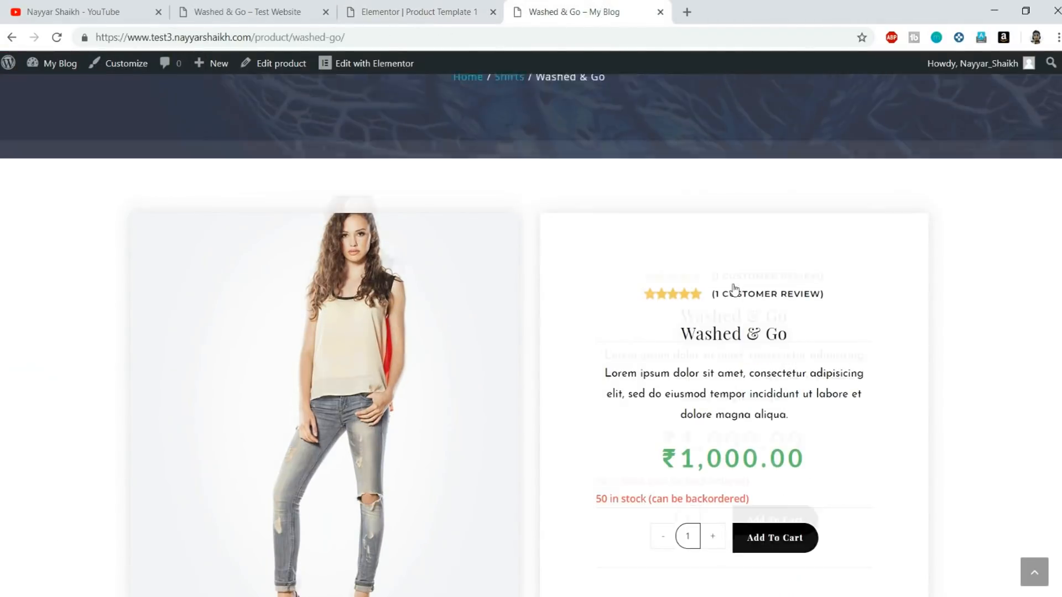
pyautogui.scroll(4, 733, 288)
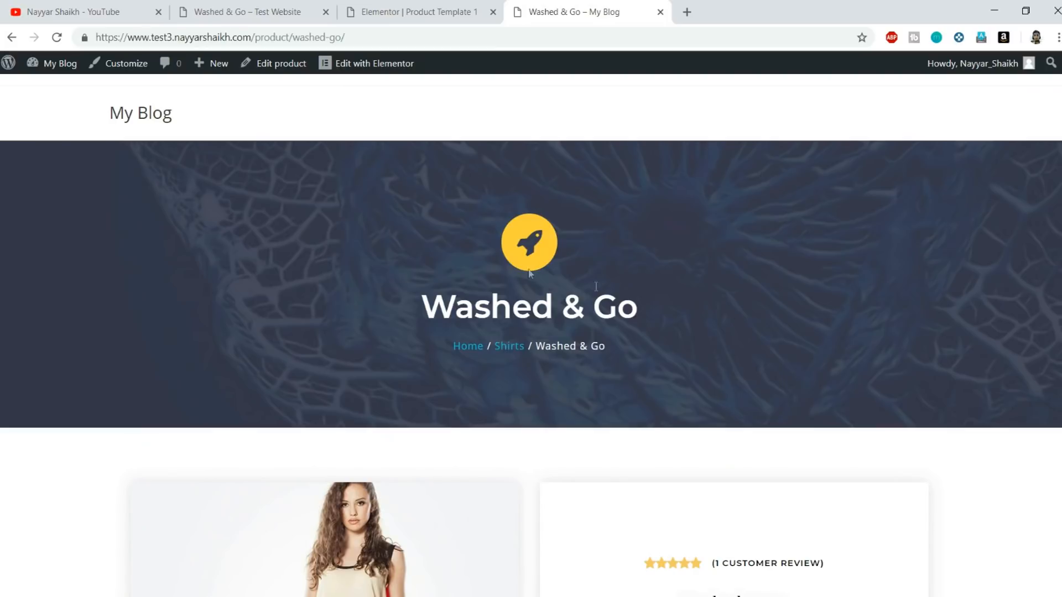
pyautogui.moveTo(422, 306); pyautogui.dragTo(655, 303)
pyautogui.click(443, 346)
pyautogui.click(386, 10)
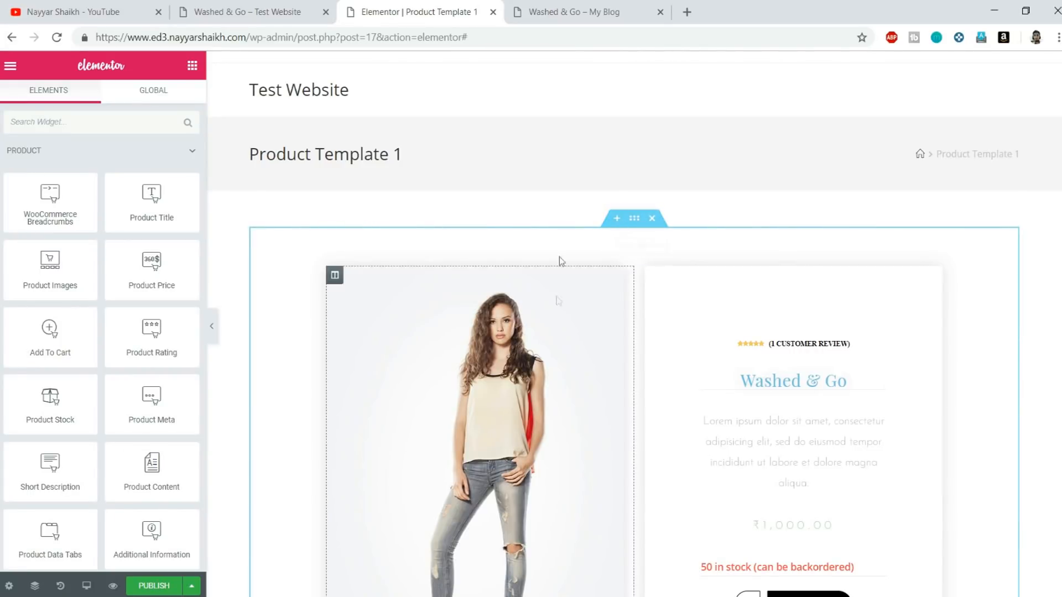
# Add an Icon widget in a new section above the product block and set its icon to rocket.
pyautogui.click(617, 221)
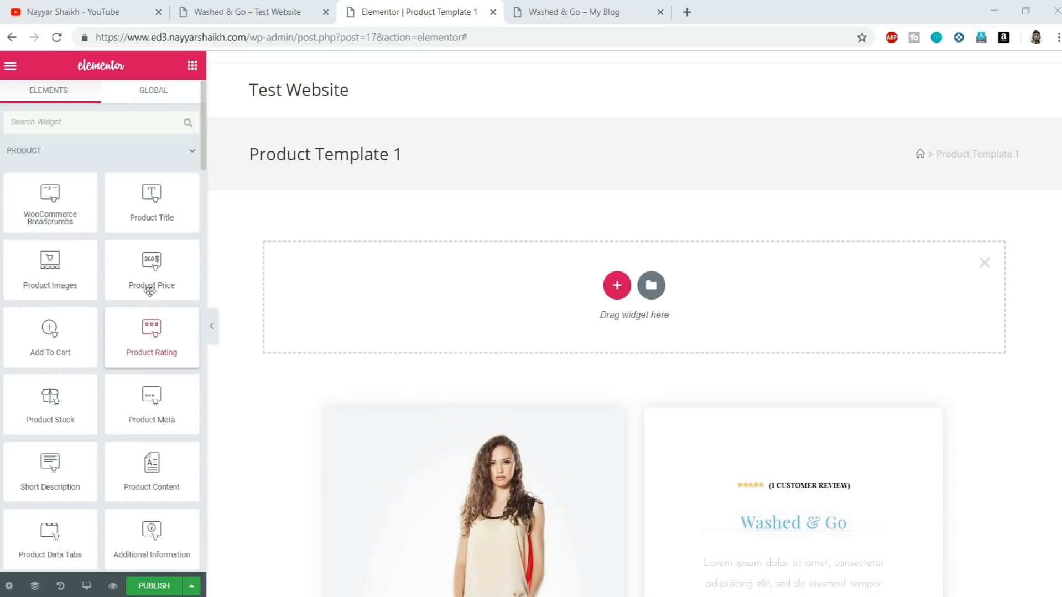
pyautogui.scroll(-13, 149, 292)
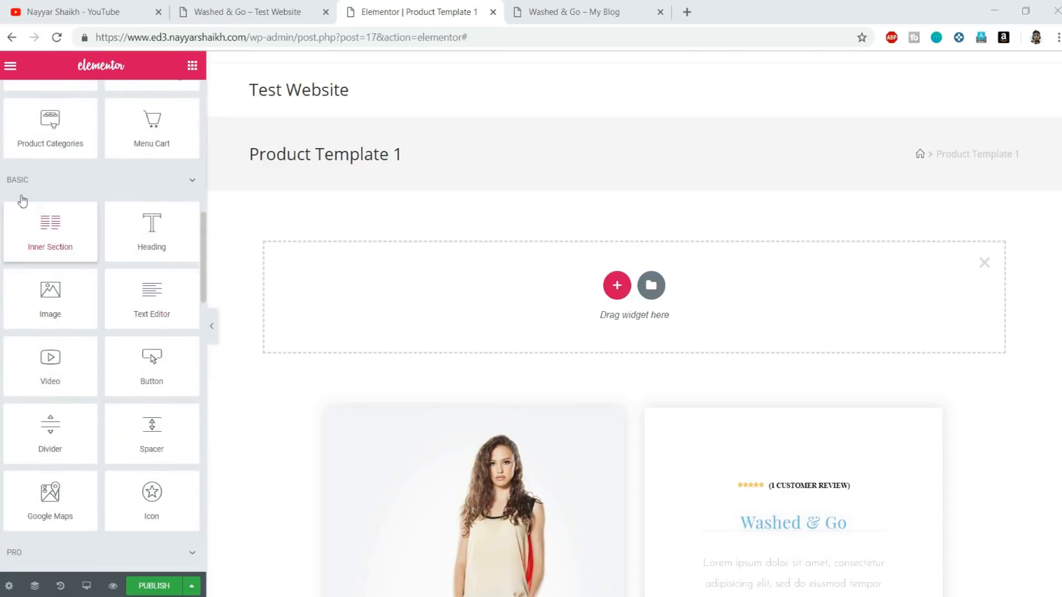
pyautogui.moveTo(151, 493); pyautogui.dragTo(627, 292)
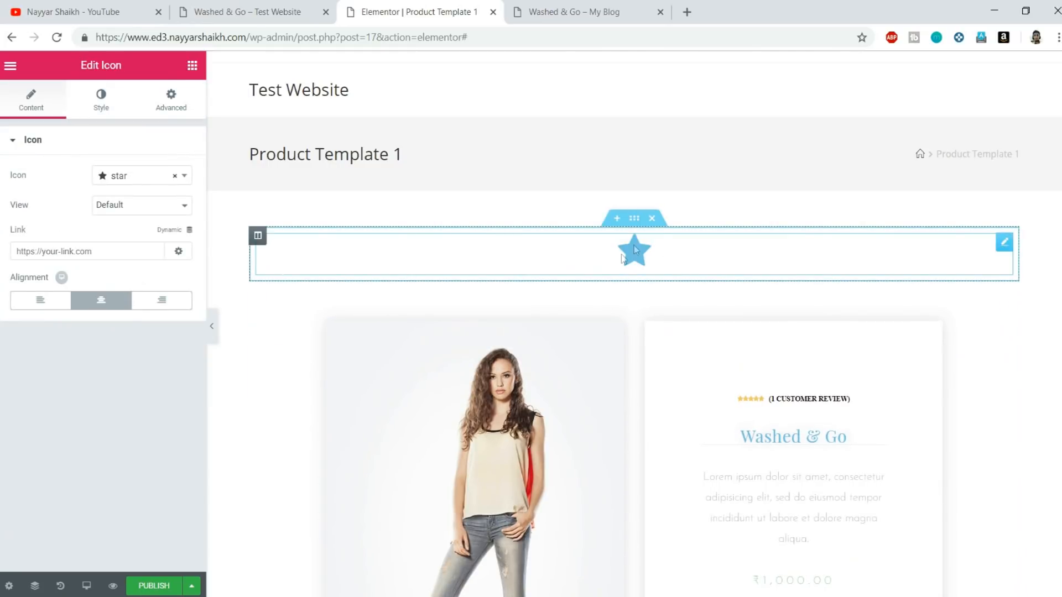
pyautogui.click(133, 177)
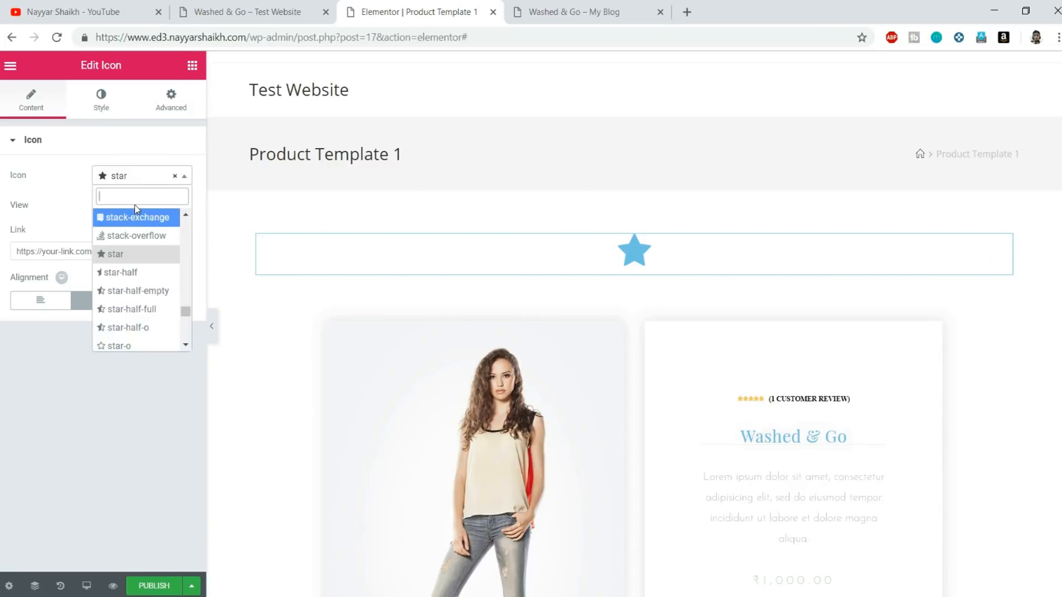
pyautogui.write('rocke')
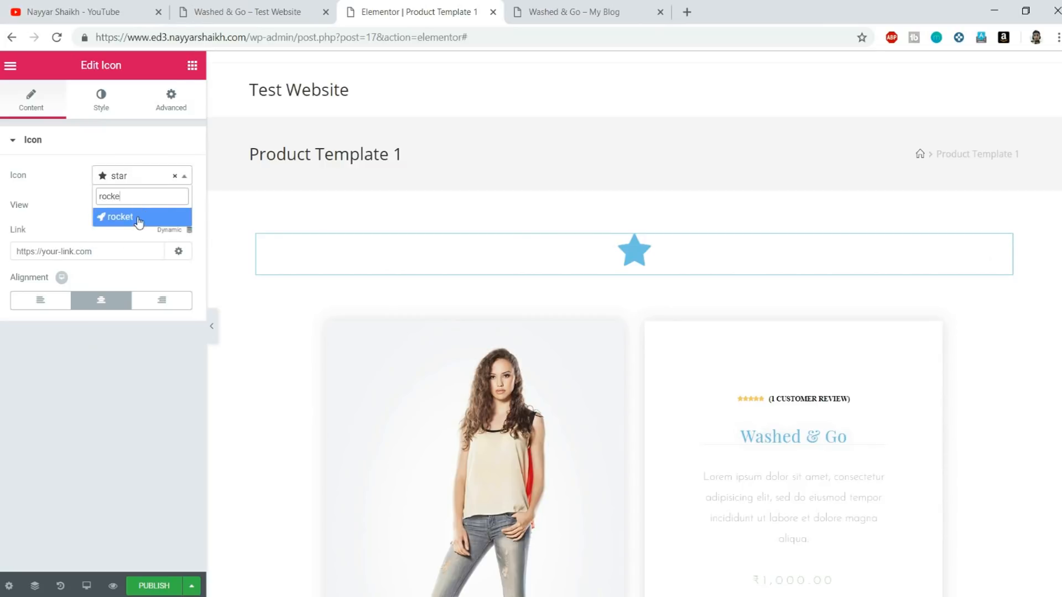
pyautogui.click(138, 221)
# Check the banner icon on the My Blog reference page, then set the template's rocket icon view to Stacked.
pyautogui.click(545, 11)
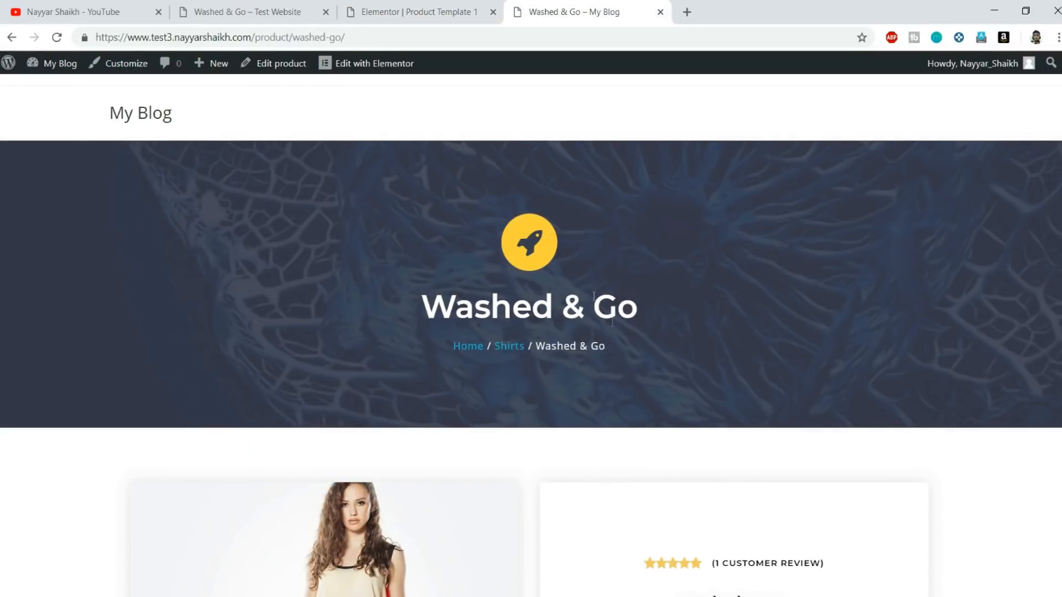
pyautogui.click(467, 10)
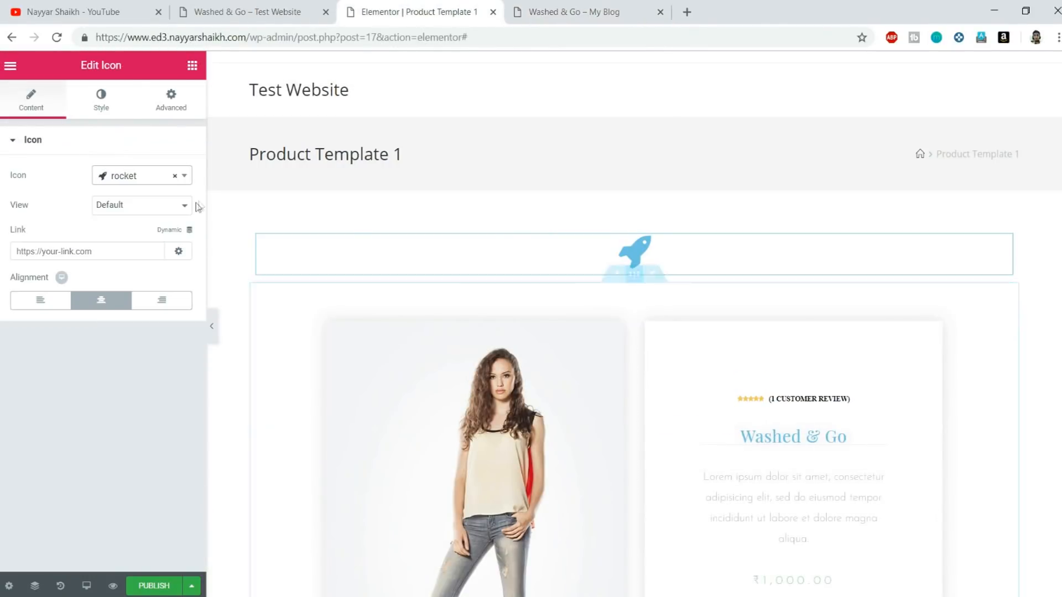
pyautogui.click(133, 210)
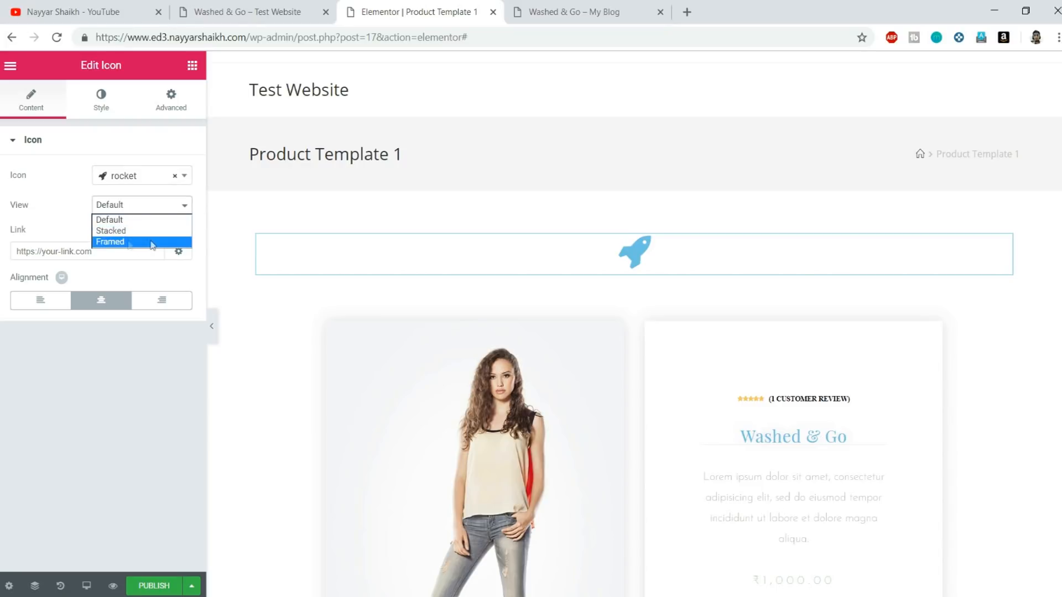
pyautogui.click(110, 231)
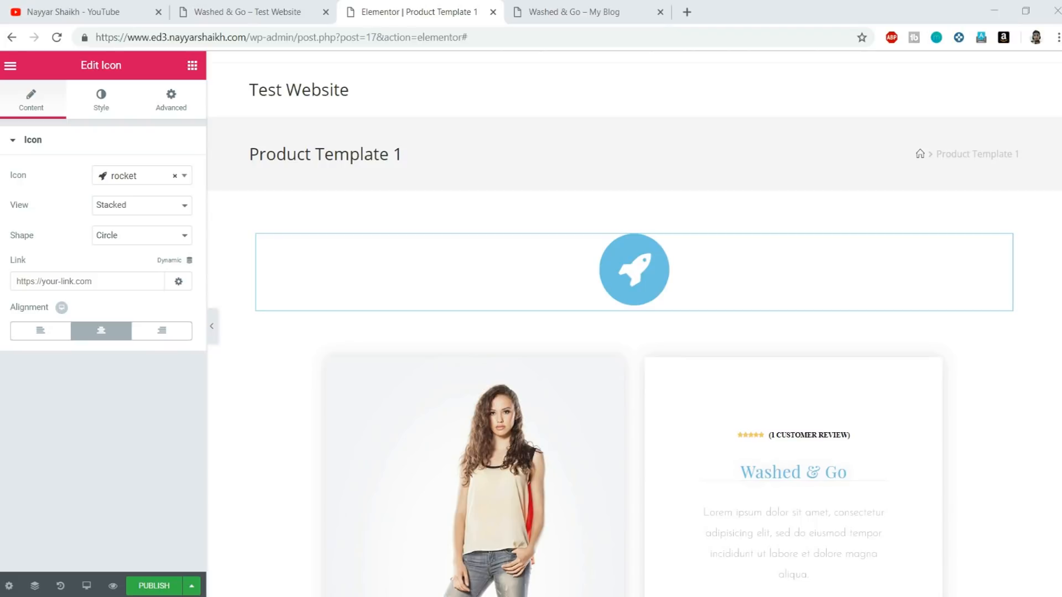
# Set the rocket icon's normal primary color to #ffce3b.
pyautogui.click(105, 110)
pyautogui.click(179, 208)
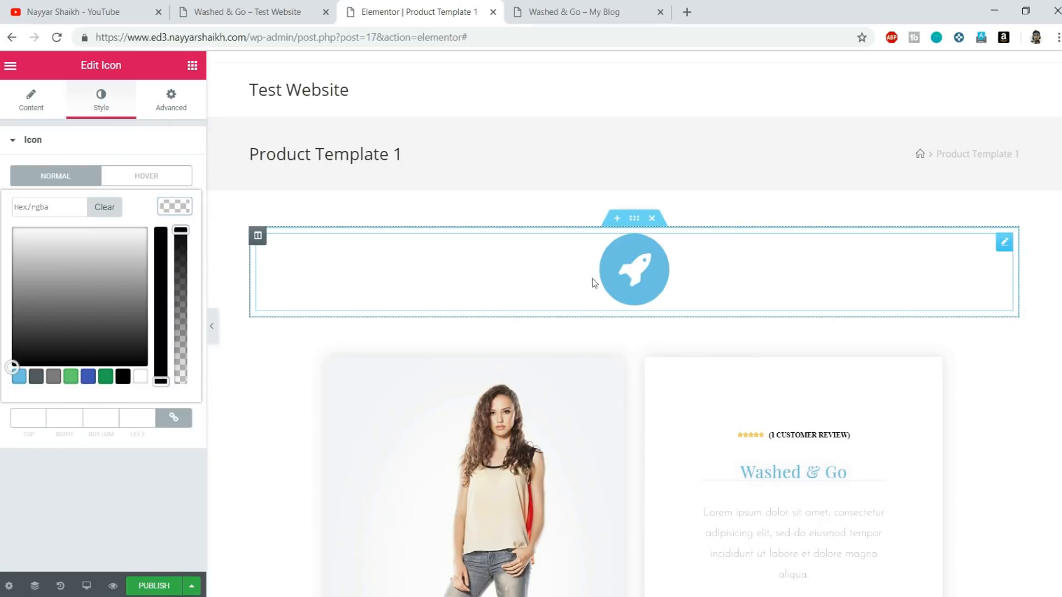
pyautogui.click(65, 209)
pyautogui.write('#ffce3b')
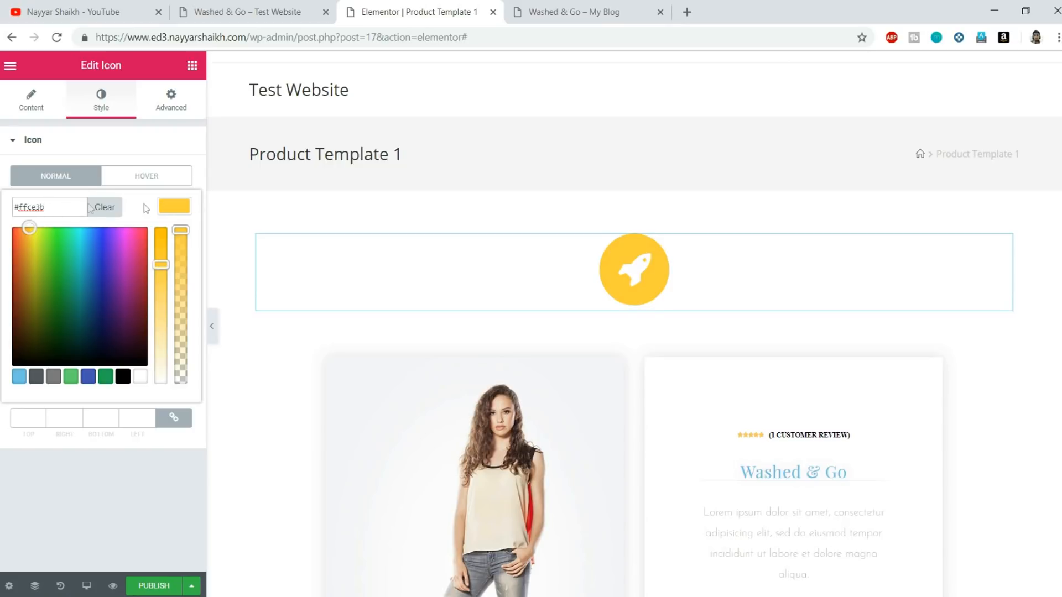
pyautogui.click(182, 212)
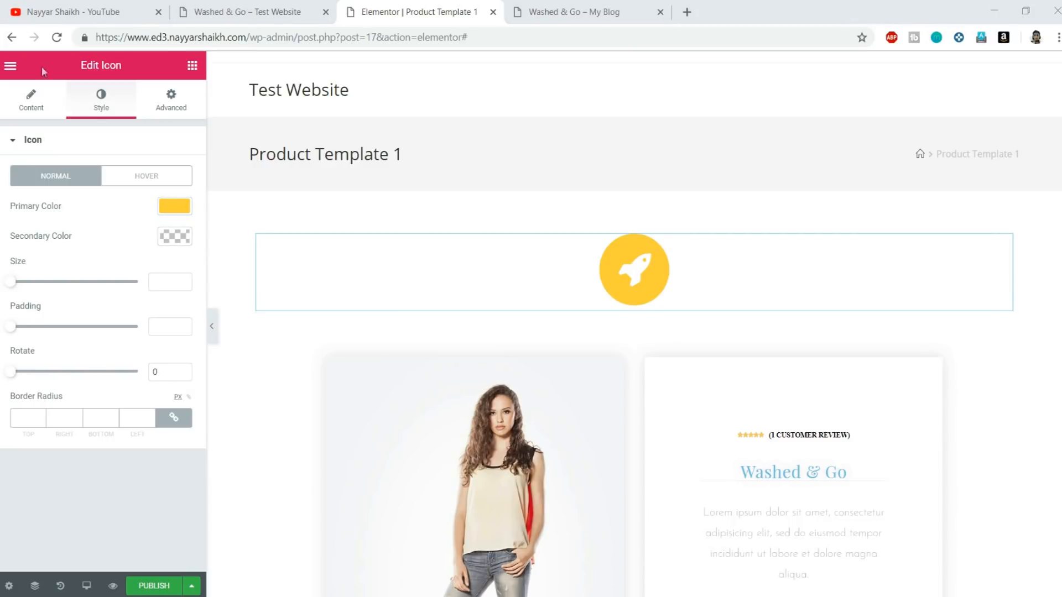
# Check the icon colors on the My Blog reference page, then set the rocket icon's secondary color to #393d50.
pyautogui.click(535, 7)
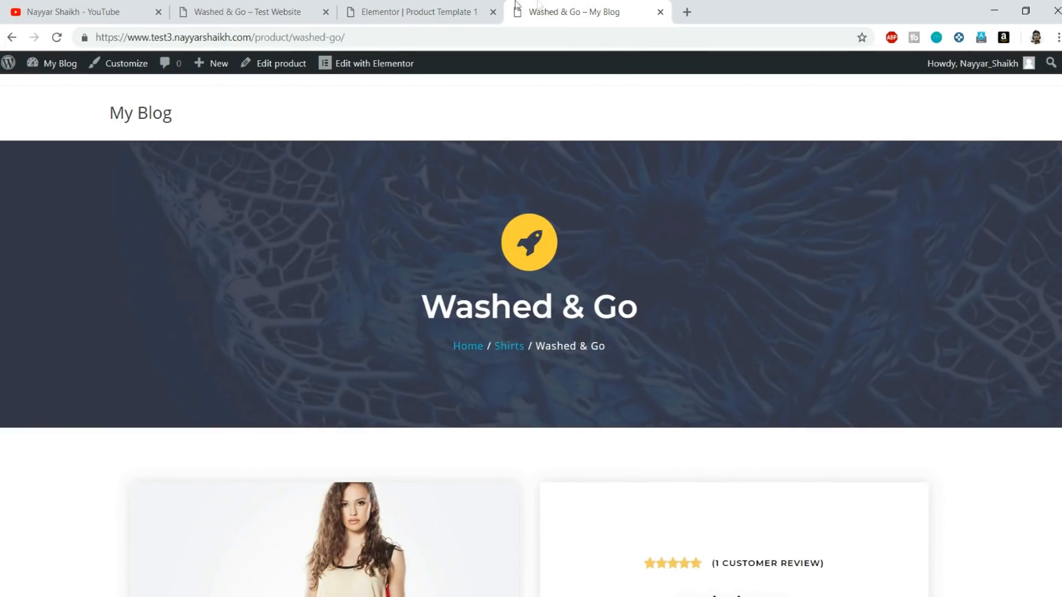
pyautogui.click(470, 12)
pyautogui.click(177, 238)
pyautogui.click(69, 237)
pyautogui.write('#393d50')
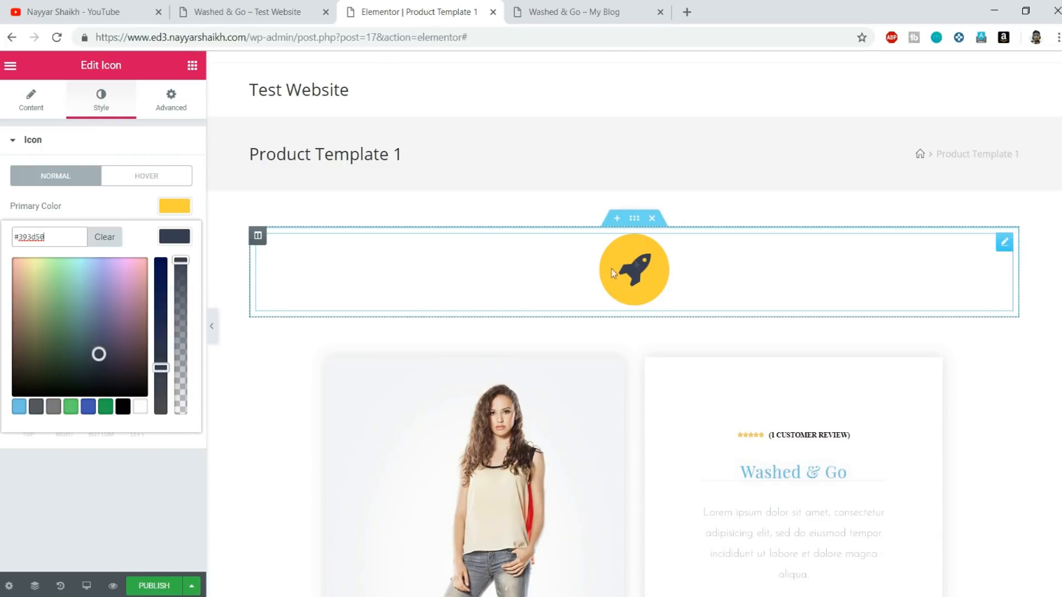
pyautogui.click(172, 240)
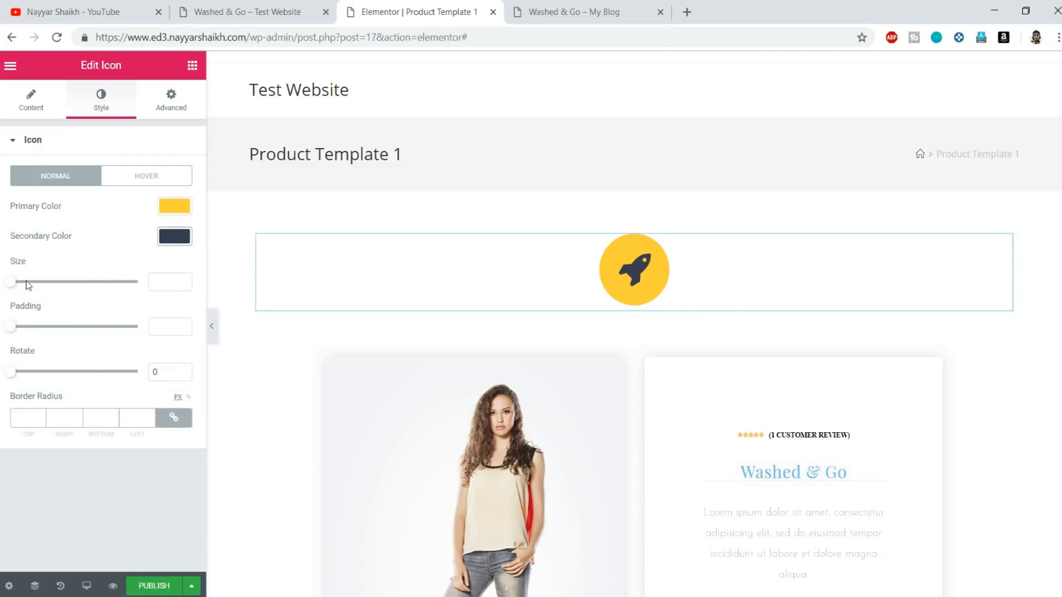
# Set the rocket icon's size to 40.
pyautogui.moveTo(11, 282); pyautogui.dragTo(49, 287)
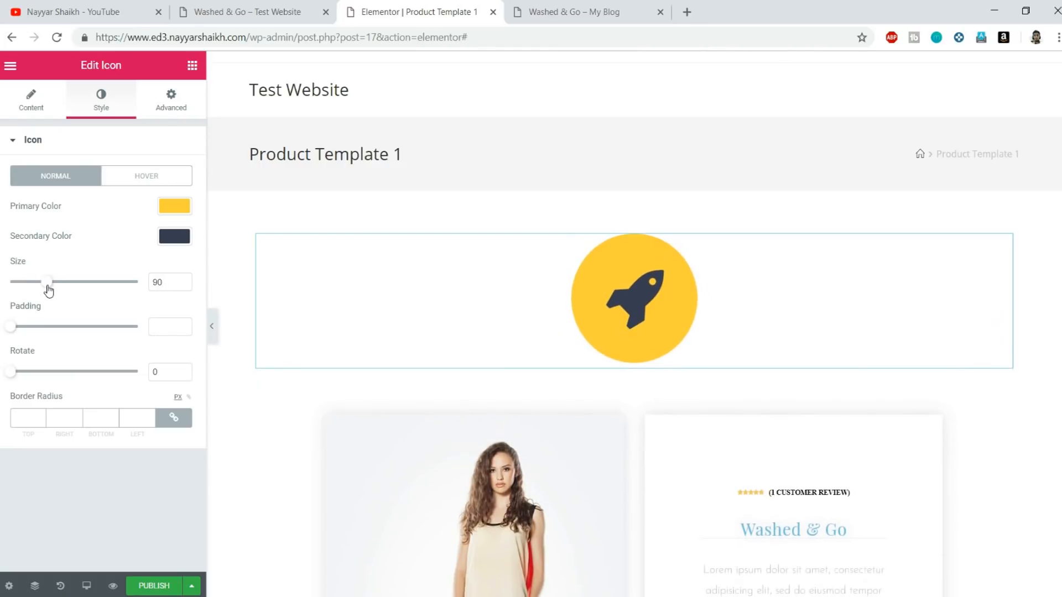
pyautogui.moveTo(172, 282); pyautogui.dragTo(142, 282)
pyautogui.write('40')
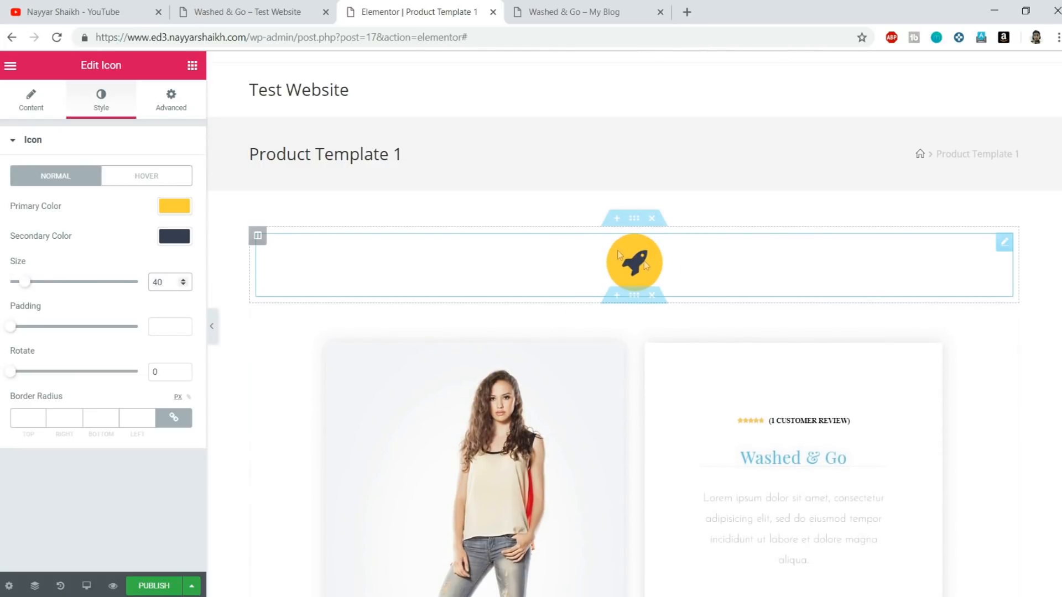
# Compare the styled rocket icon with the My Blog reference banner and examine the product title beneath the icon there.
pyautogui.click(562, 11)
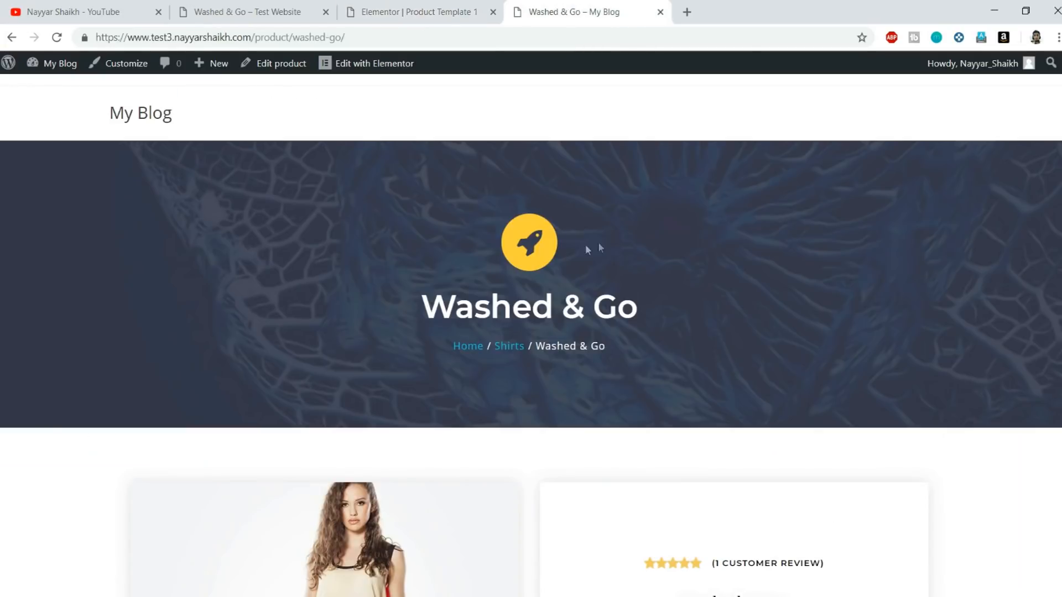
pyautogui.click(419, 12)
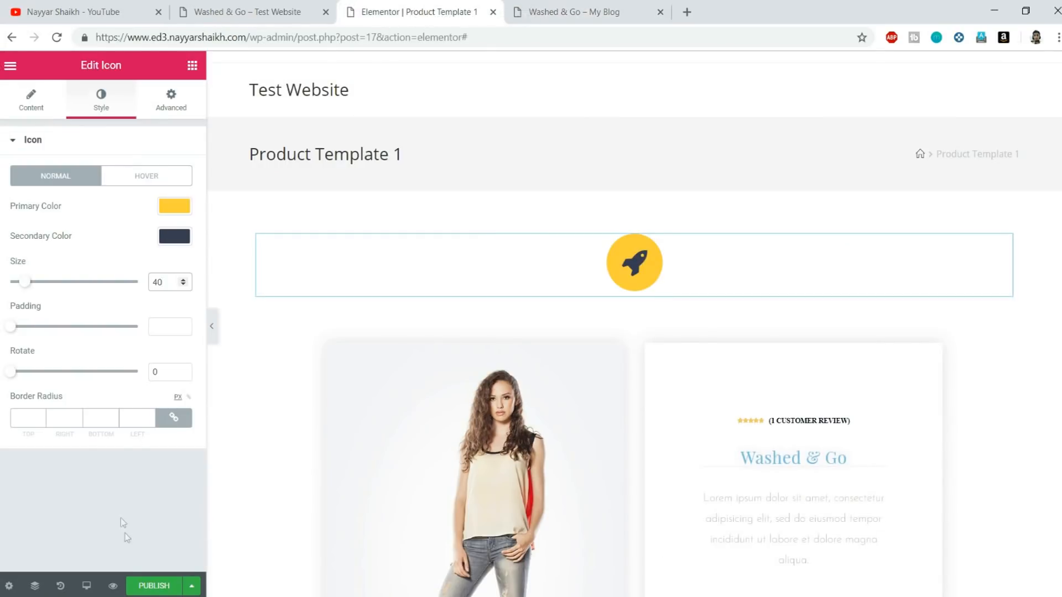
pyautogui.click(581, 10)
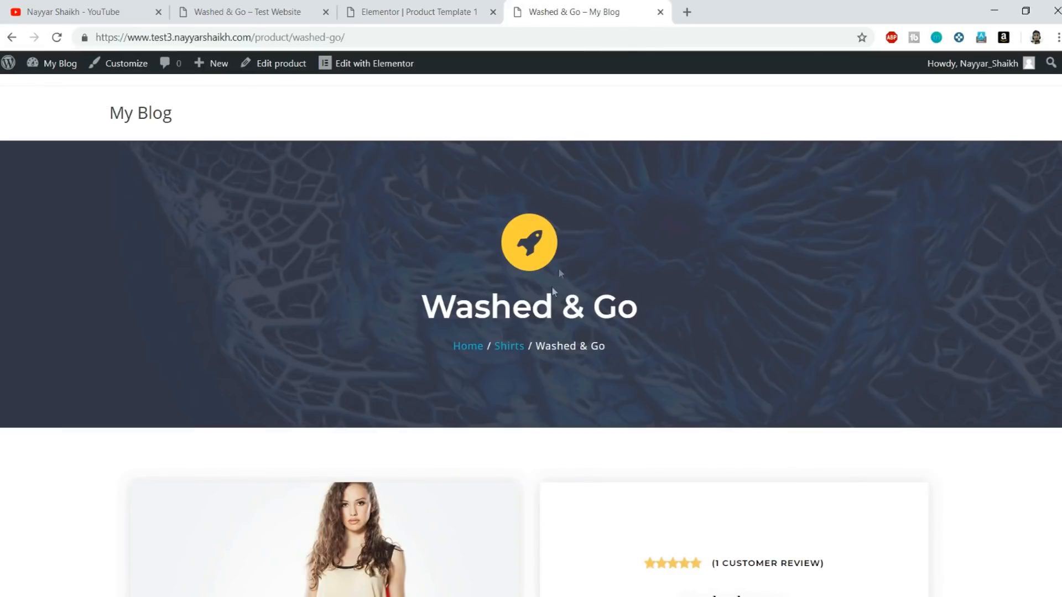
pyautogui.moveTo(442, 309); pyautogui.dragTo(637, 307)
pyautogui.click(572, 305)
pyautogui.moveTo(410, 308); pyautogui.dragTo(646, 305)
pyautogui.click(646, 305)
pyautogui.click(443, 11)
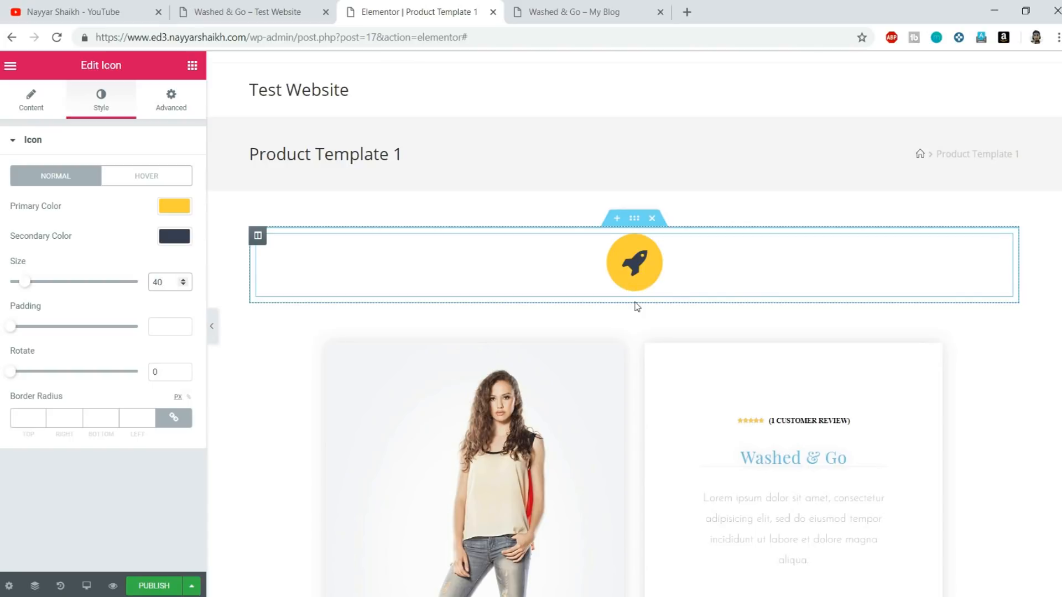
pyautogui.click(607, 10)
pyautogui.scroll(-1, 850, 343)
pyautogui.scroll(-5, 848, 344)
pyautogui.scroll(5, 849, 343)
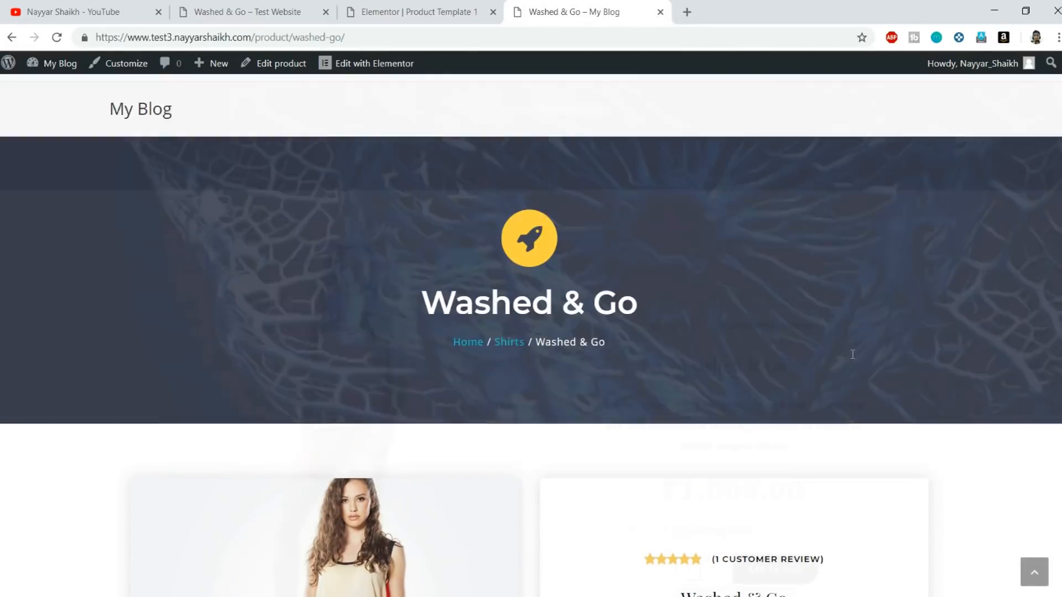
pyautogui.moveTo(403, 311); pyautogui.dragTo(685, 308)
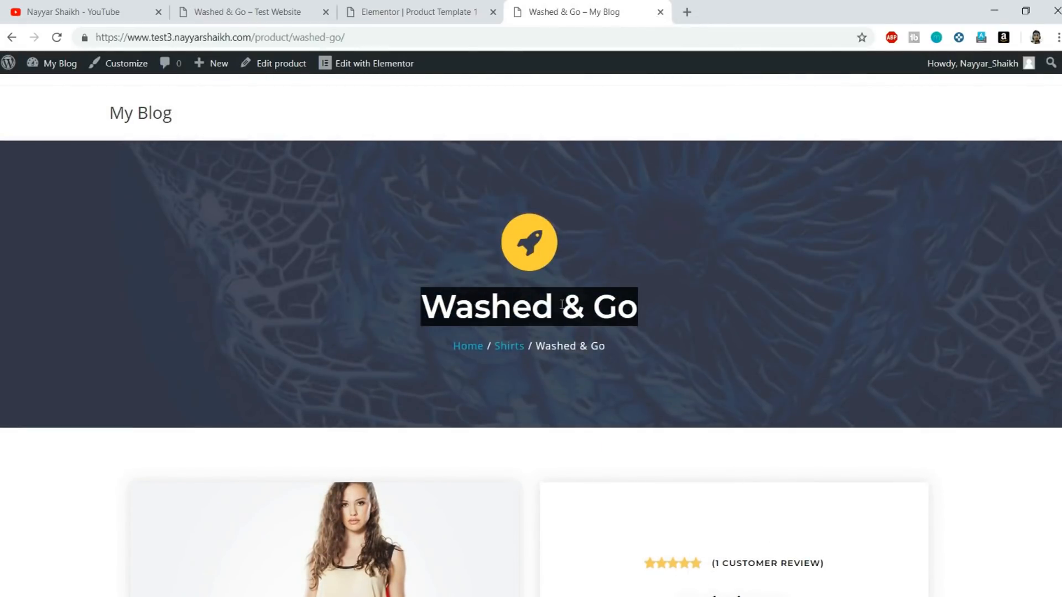
pyautogui.click(448, 5)
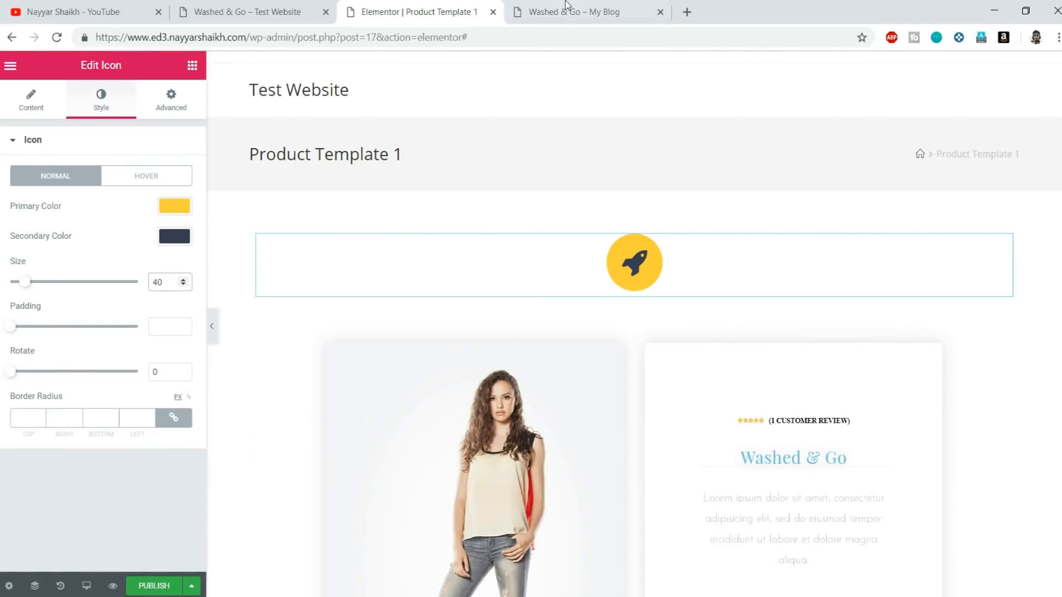
# Examine the product title and background of the Washed & Go banner on the My Blog reference page.
pyautogui.click(581, 12)
pyautogui.click(556, 336)
pyautogui.moveTo(425, 301); pyautogui.dragTo(641, 307)
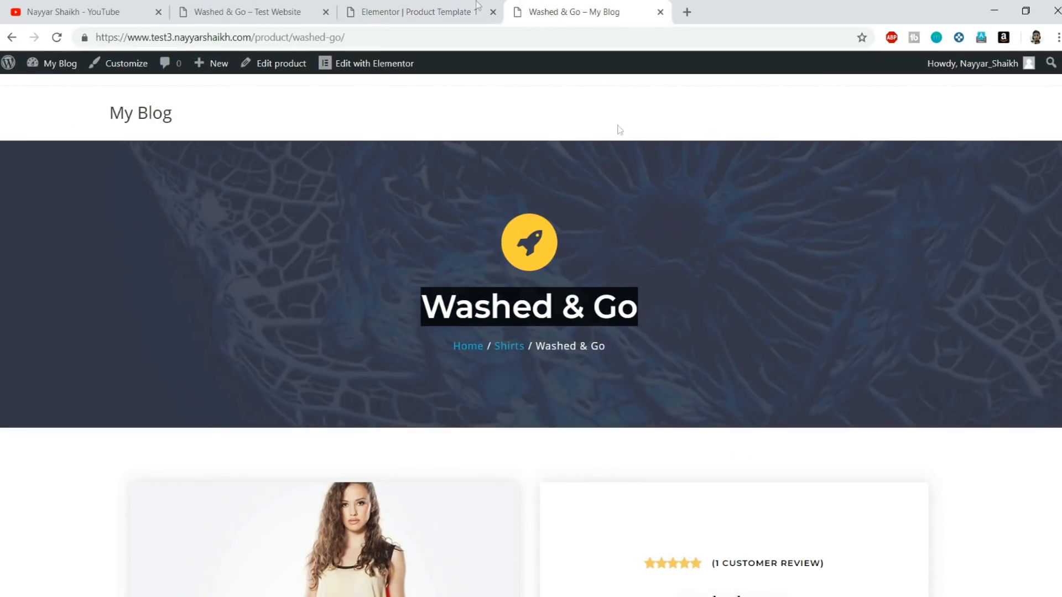
pyautogui.click(432, 12)
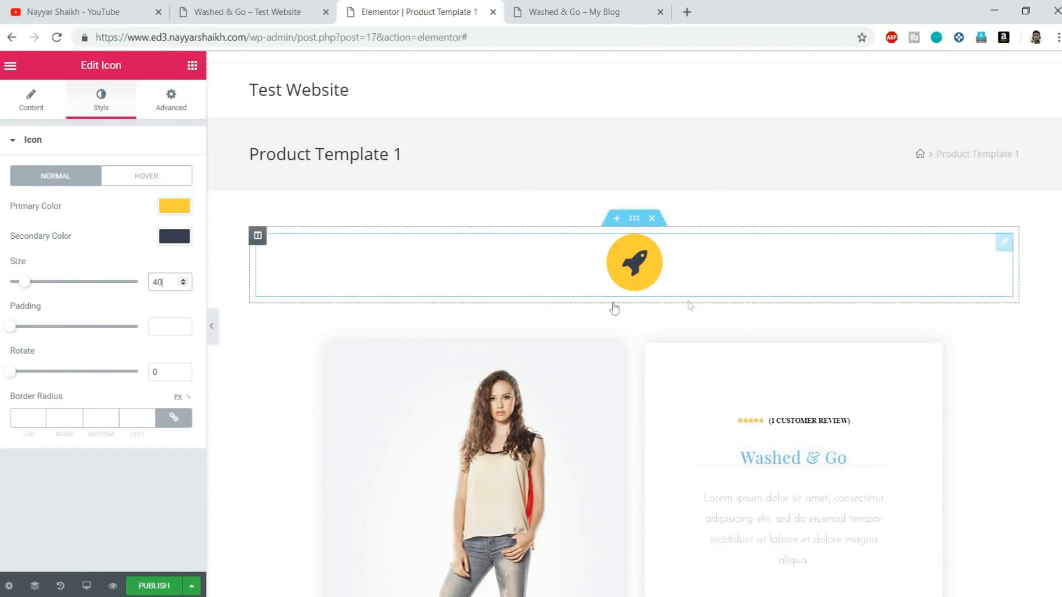
pyautogui.click(604, 23)
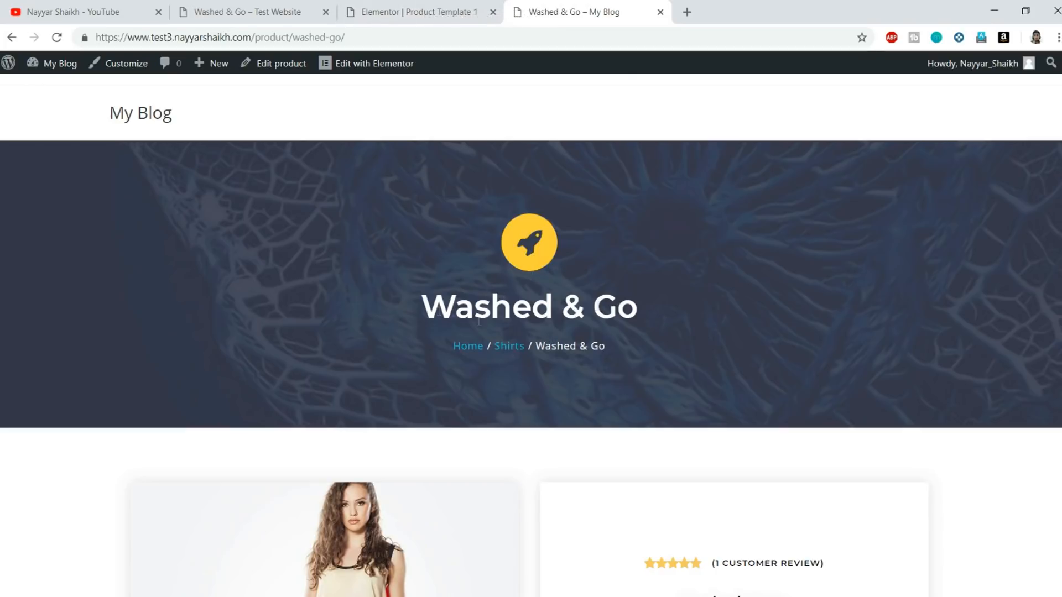
pyautogui.click(441, 11)
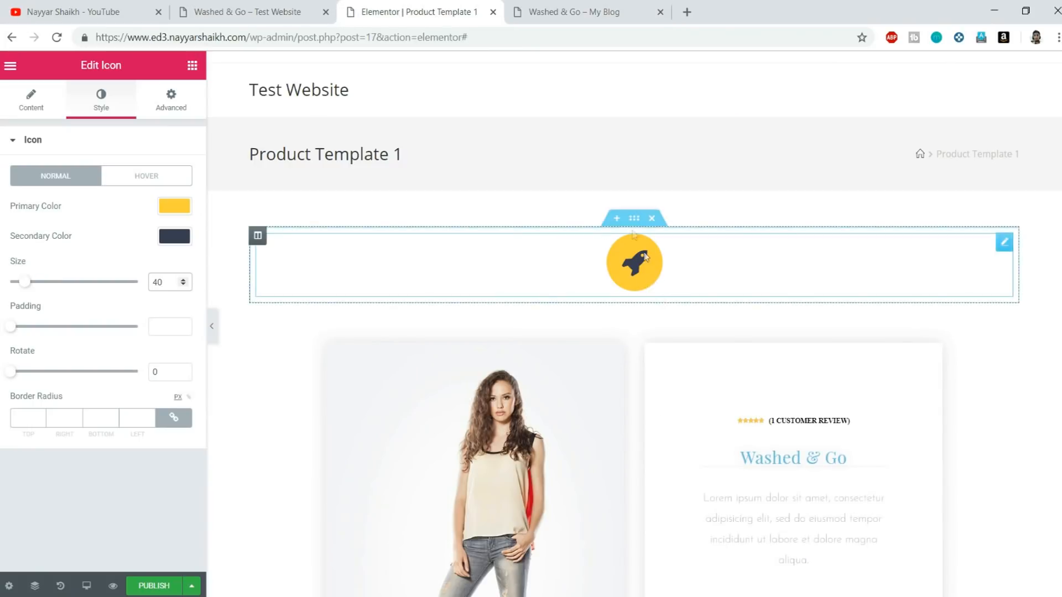
# Stretch the rocket icon's section to the full page width and set its normal background type to Classic.
pyautogui.click(636, 225)
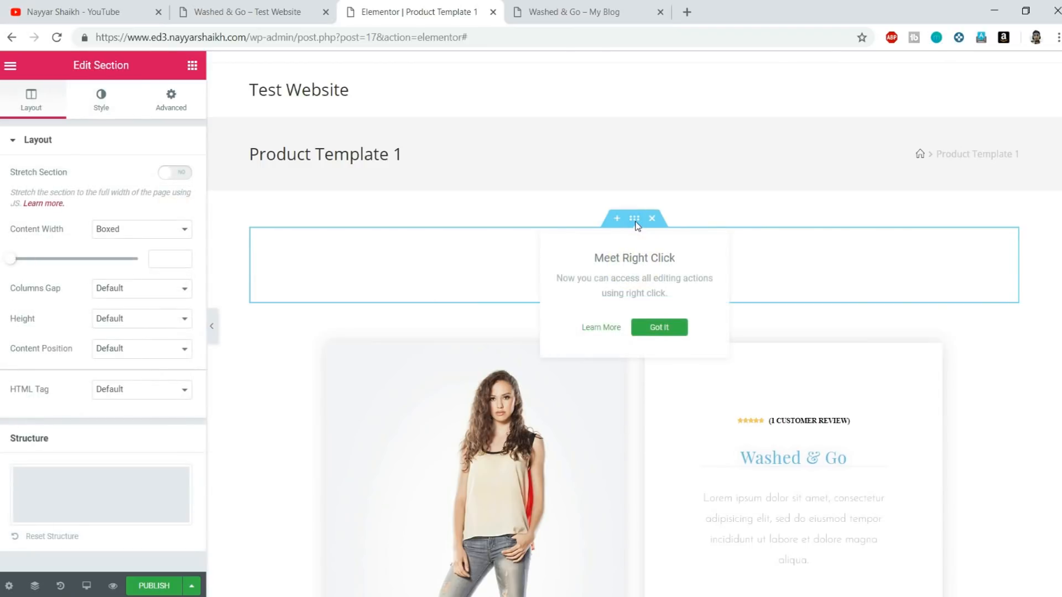
pyautogui.click(175, 175)
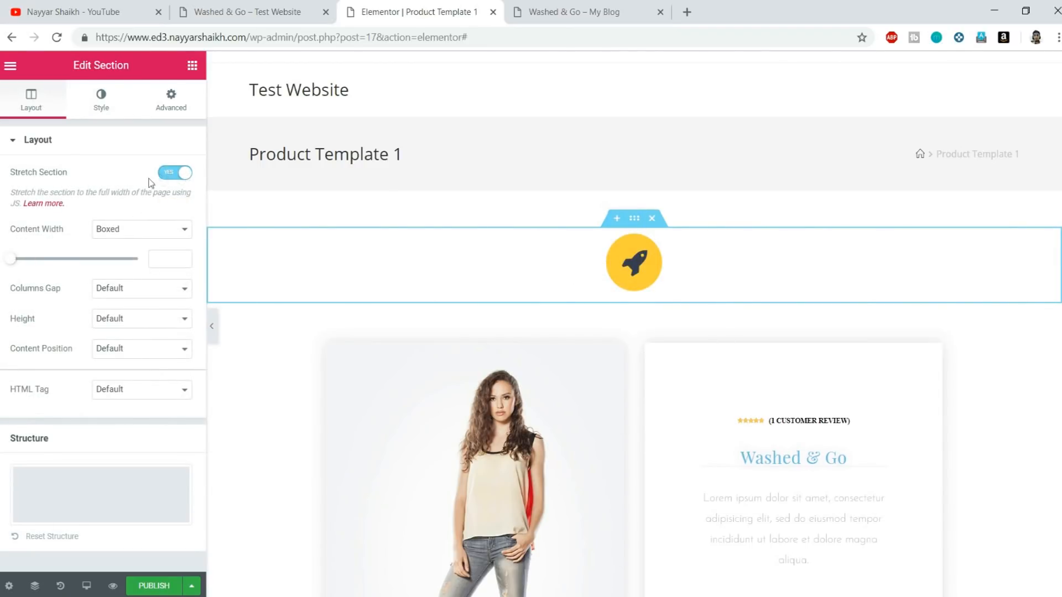
pyautogui.click(108, 110)
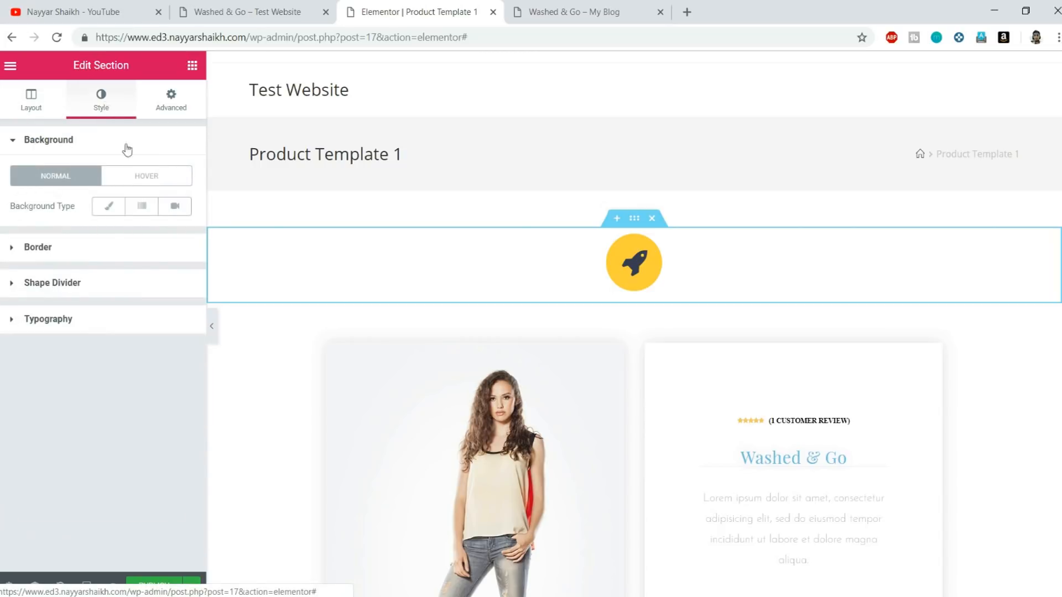
pyautogui.click(113, 218)
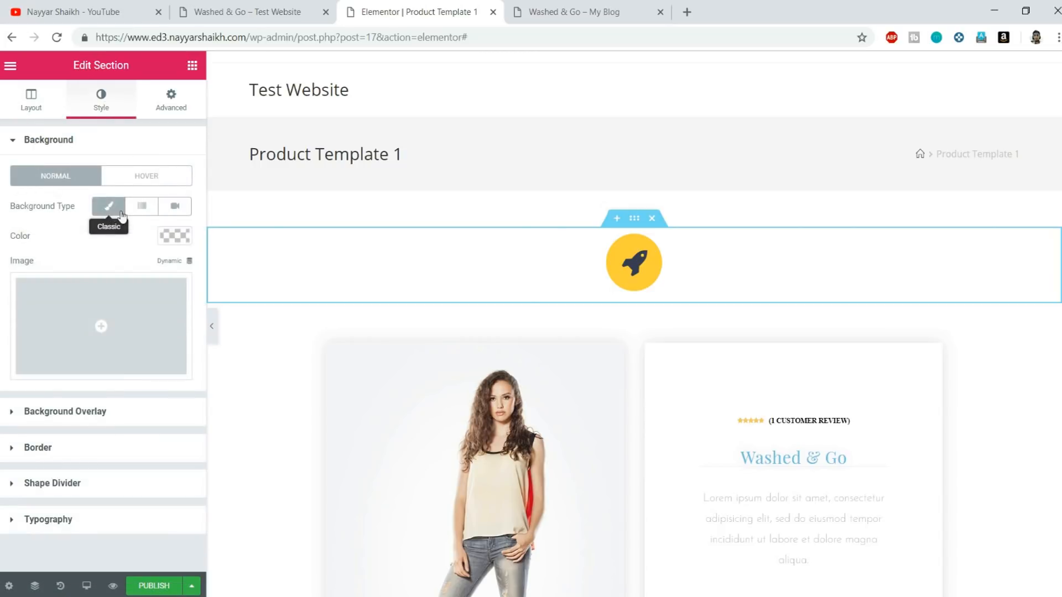
# Upload woo_product_details_fullwidth_background from the Woo Product folder and insert it as the section's background image.
pyautogui.click(78, 325)
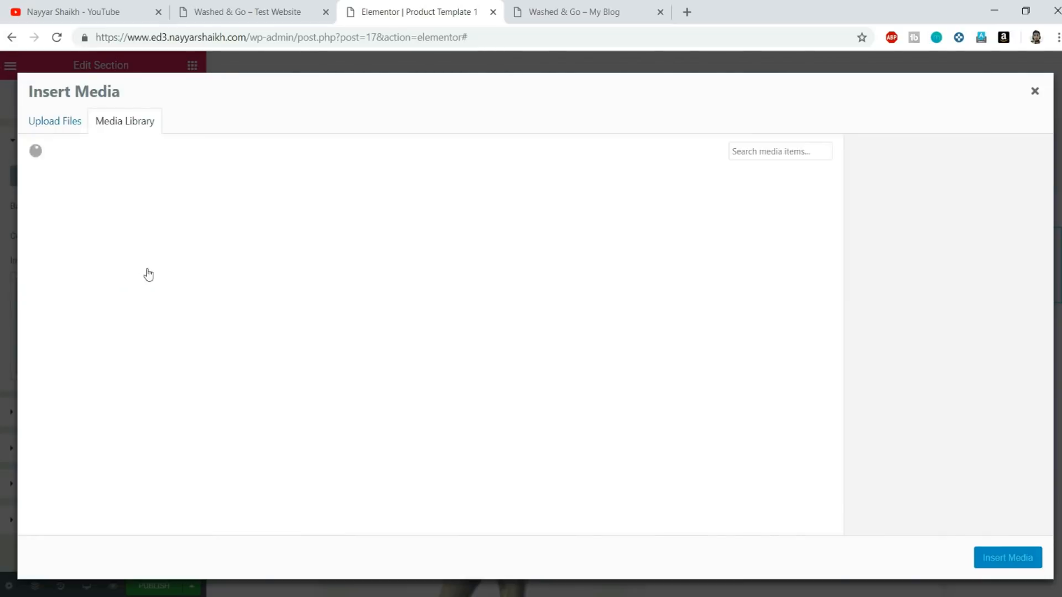
pyautogui.click(58, 132)
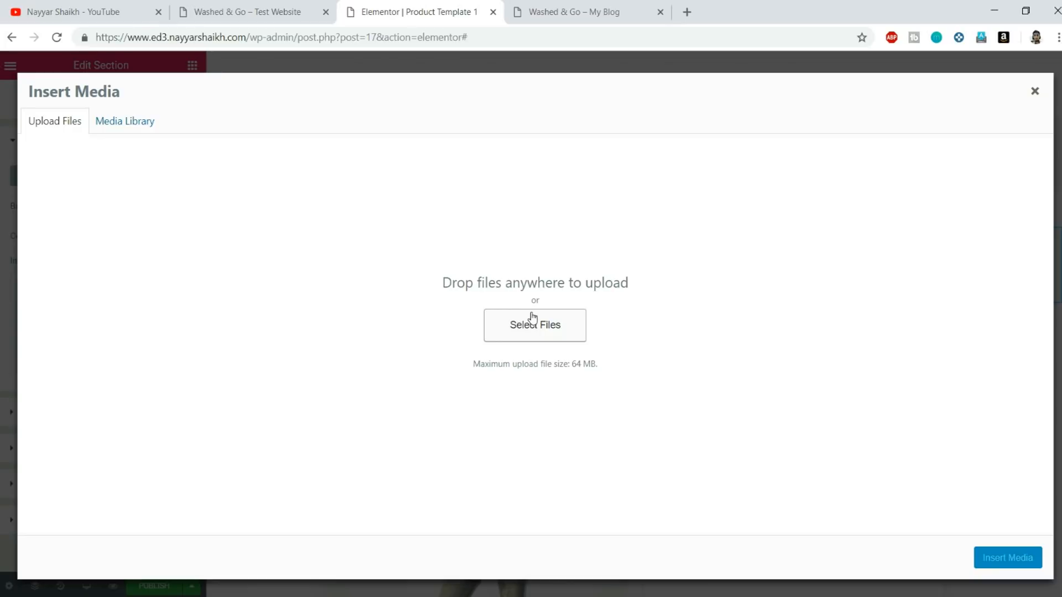
pyautogui.click(532, 332)
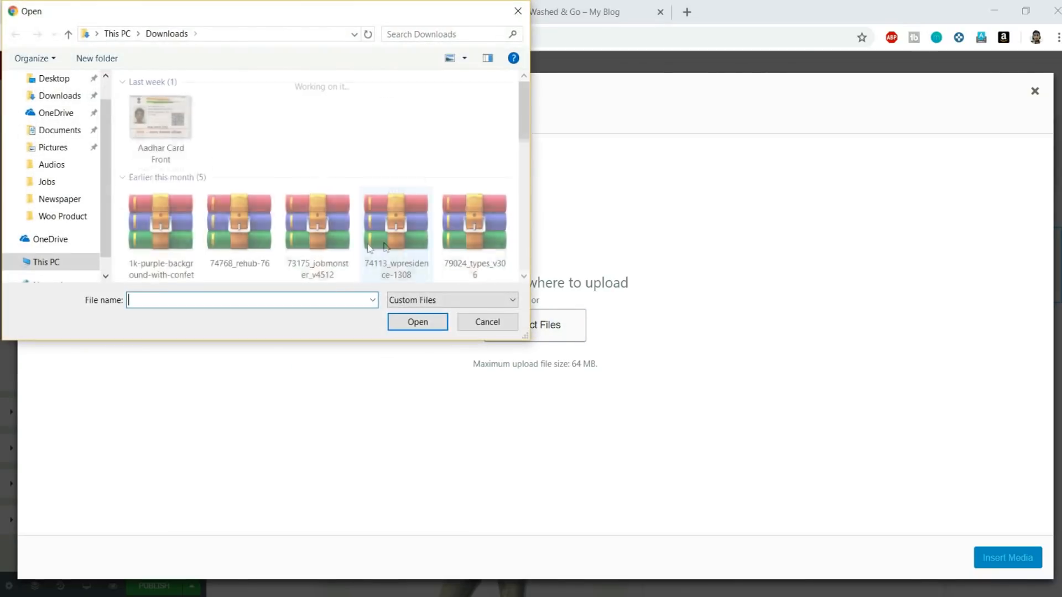
pyautogui.click(72, 215)
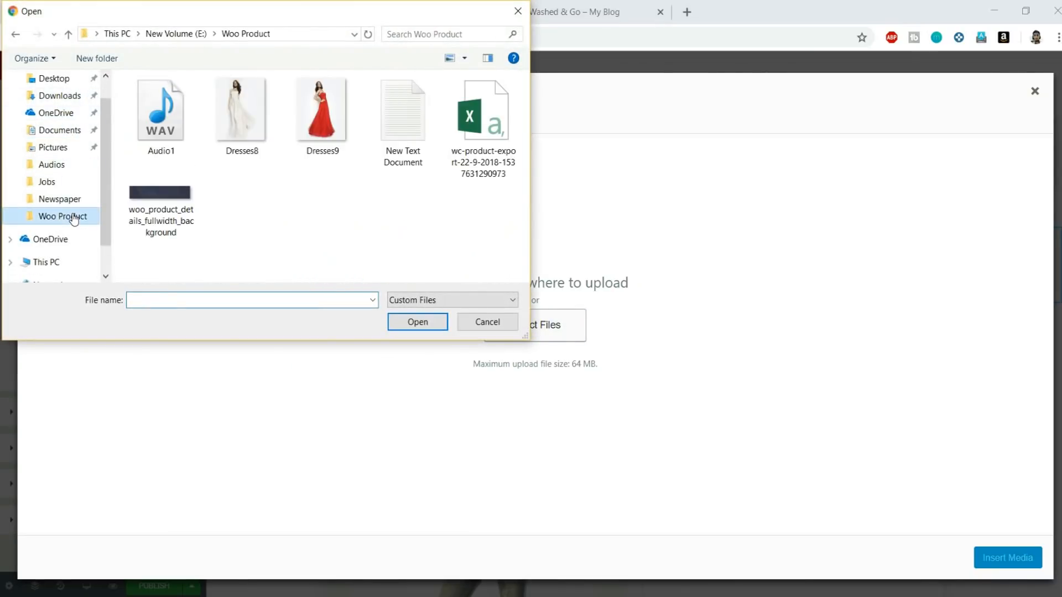
pyautogui.click(247, 158)
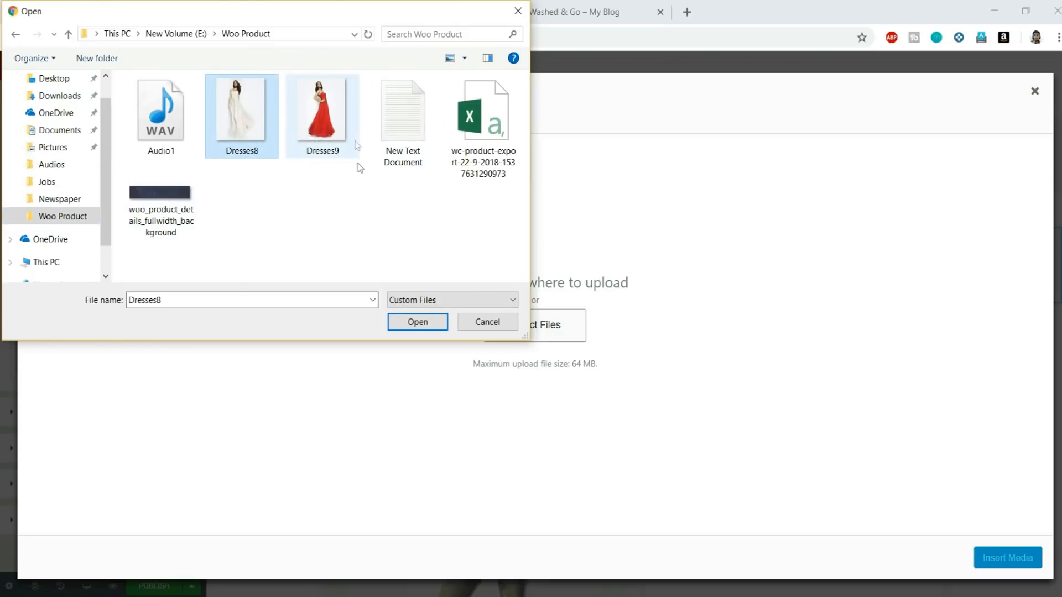
pyautogui.click(177, 209)
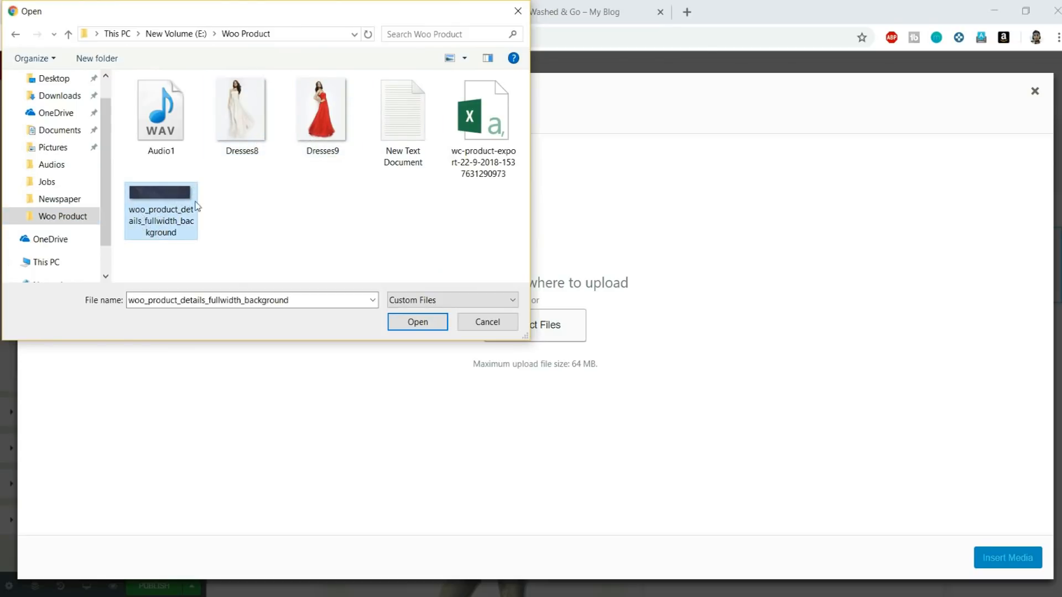
pyautogui.click(430, 314)
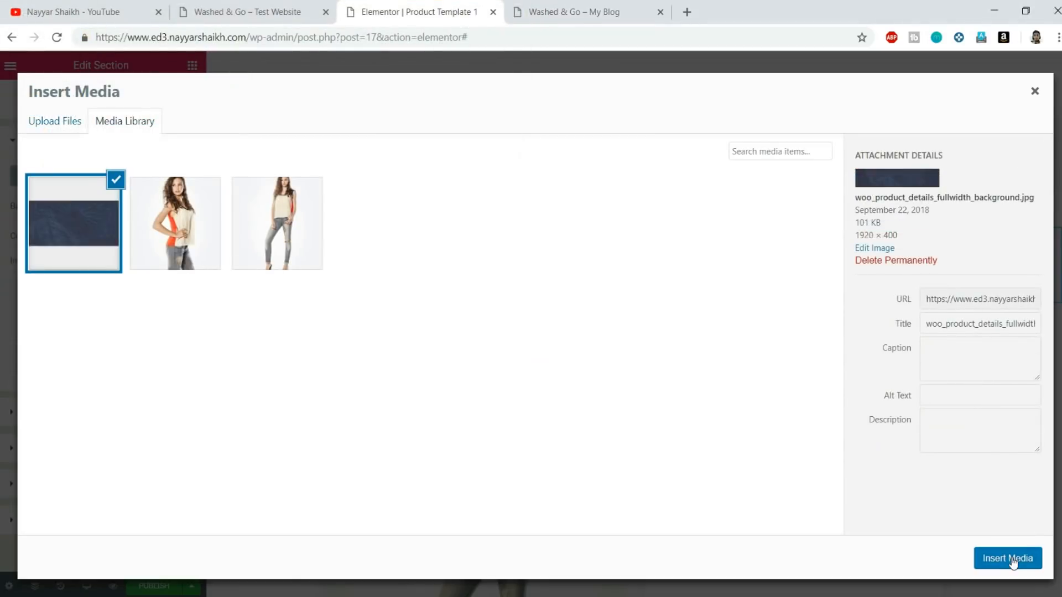
pyautogui.click(1008, 558)
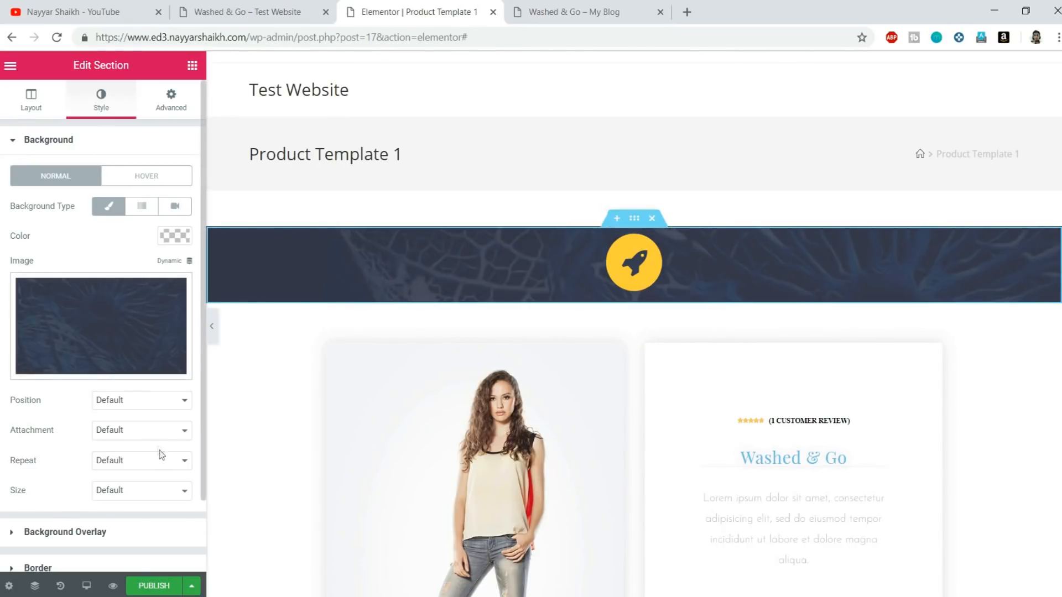
# Set the size of the banner section's background image to Cover.
pyautogui.scroll(-2, 148, 434)
pyautogui.click(132, 408)
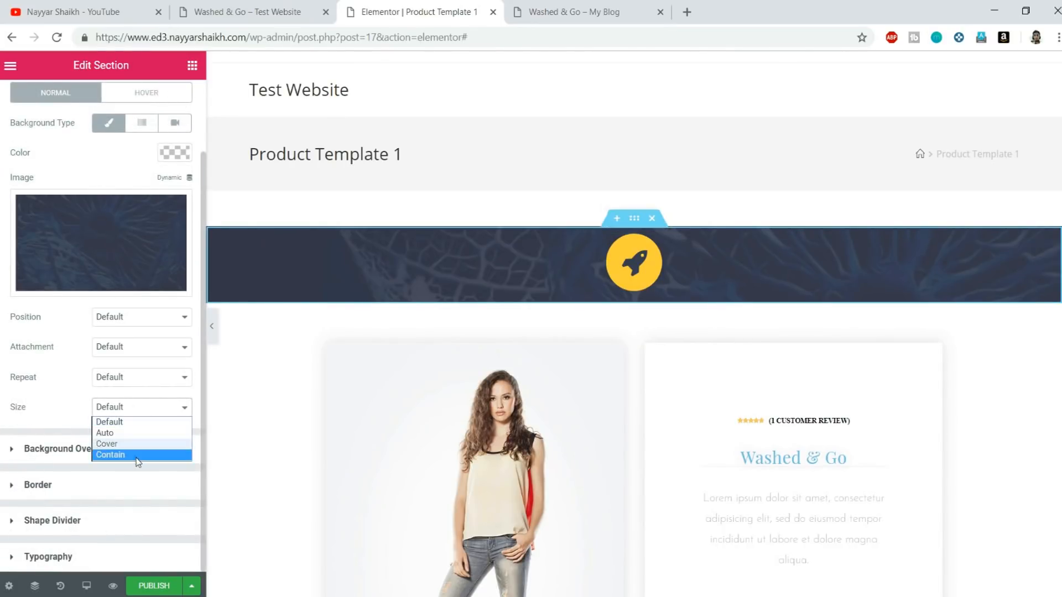
pyautogui.click(137, 445)
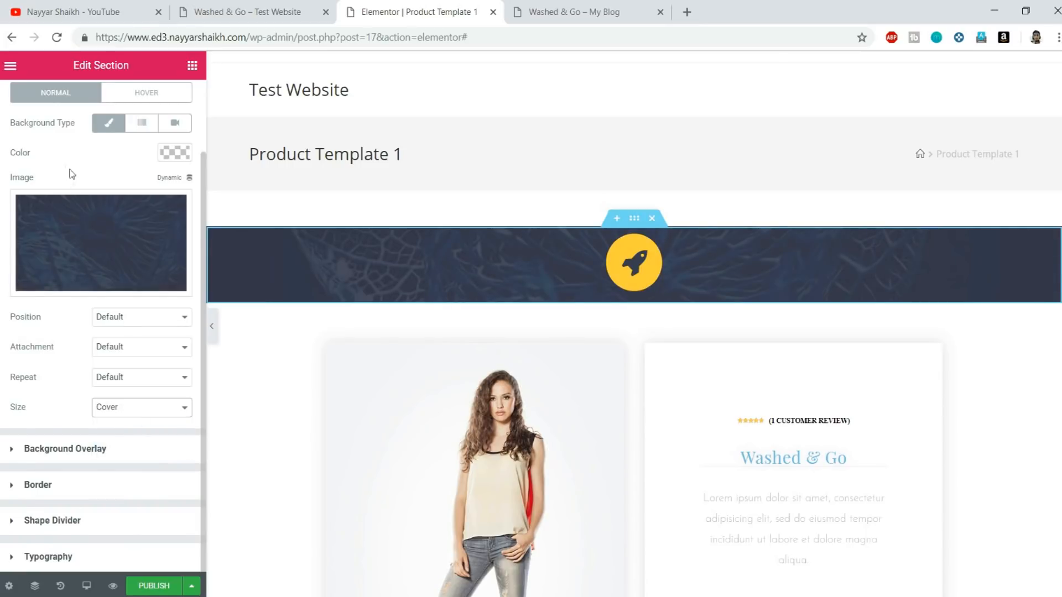
# Set the banner section's height option to Min Height.
pyautogui.scroll(2, 70, 172)
pyautogui.click(34, 99)
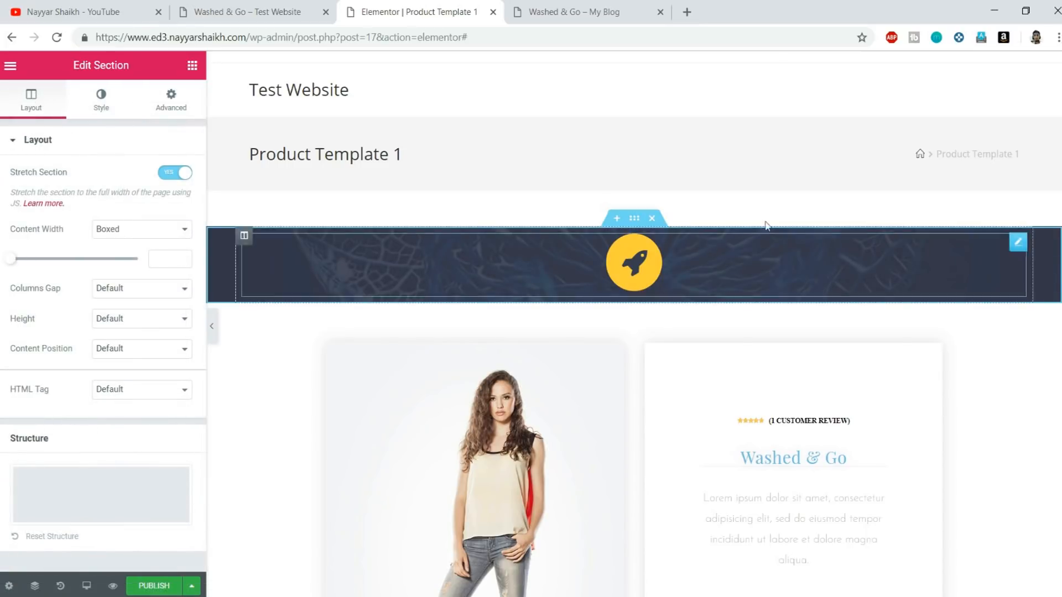
pyautogui.click(127, 320)
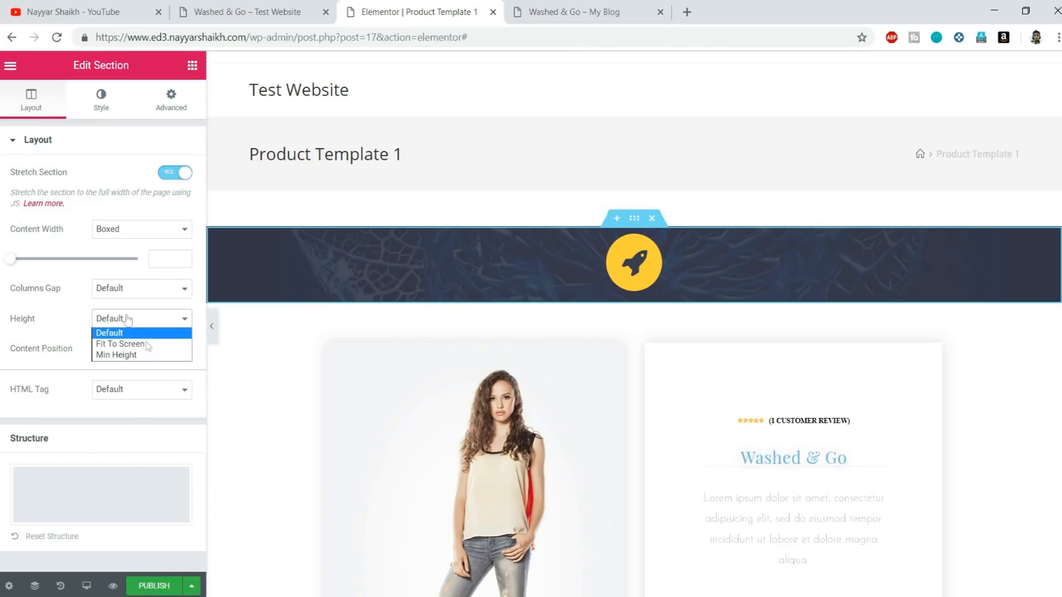
pyautogui.click(148, 356)
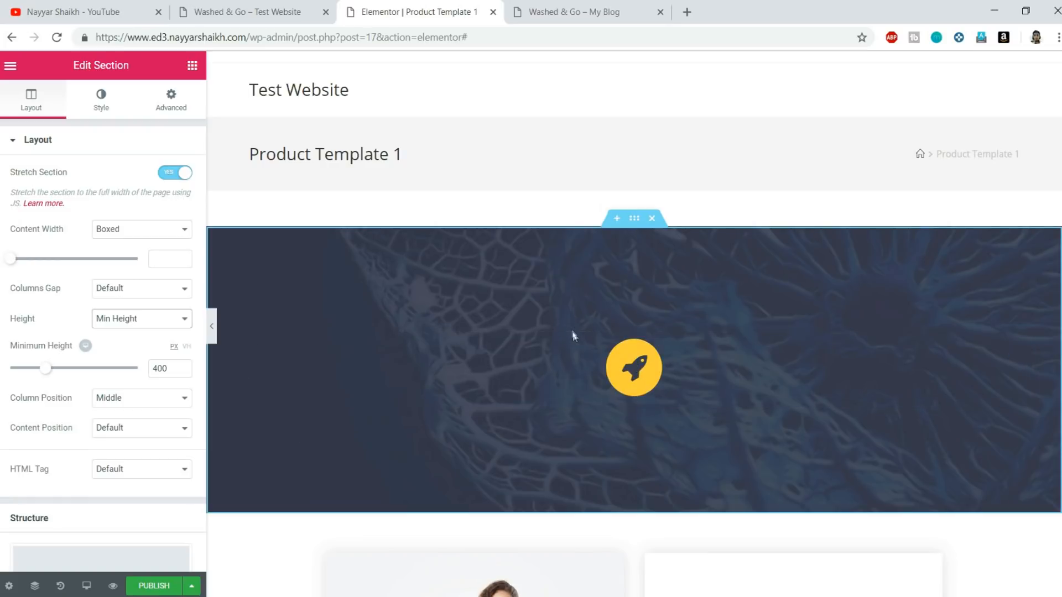
# Add a Heading widget directly beneath the rocket icon in the banner section.
pyautogui.scroll(-1, 571, 335)
pyautogui.click(192, 65)
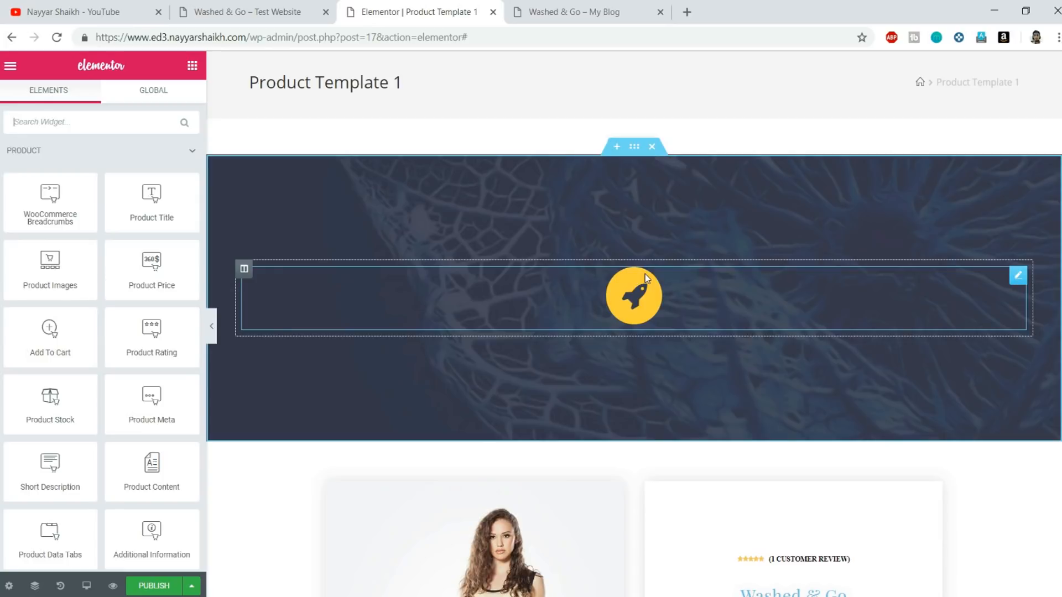
pyautogui.scroll(-9, 125, 323)
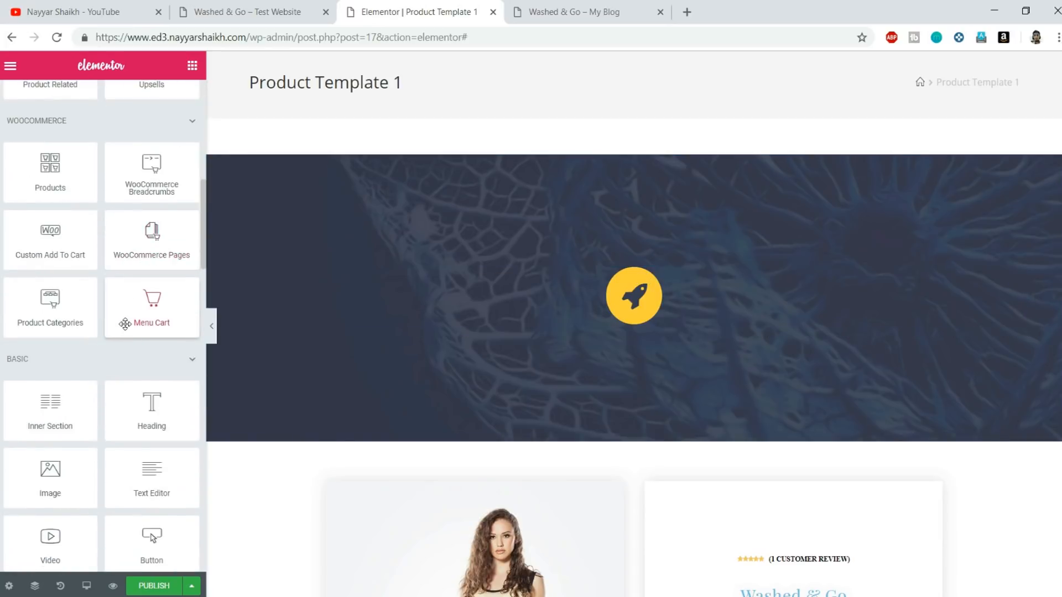
pyautogui.moveTo(155, 407); pyautogui.dragTo(661, 327)
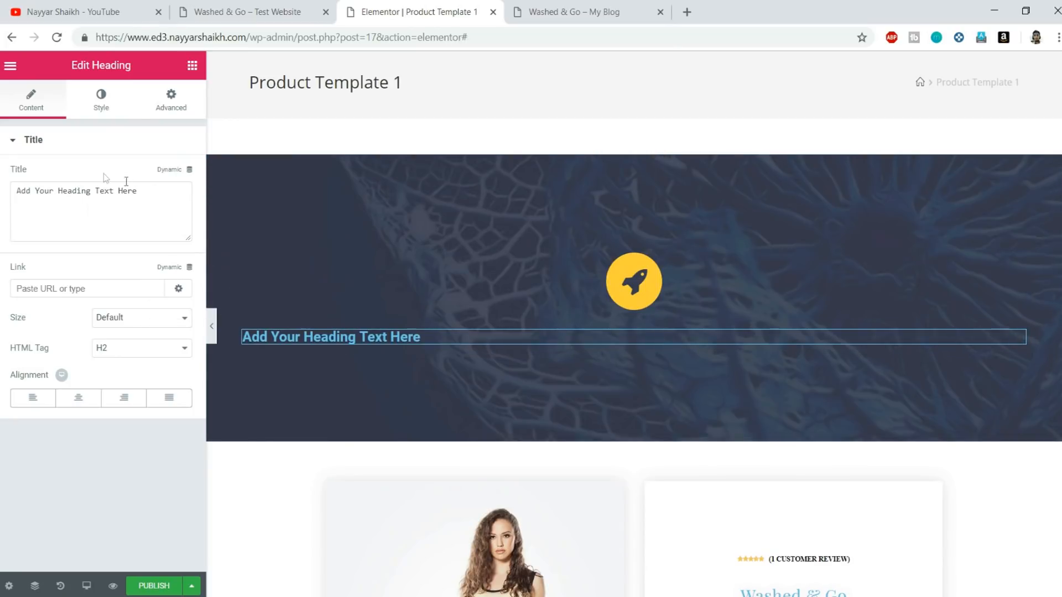
# Link the heading's title to the dynamic WooCommerce Product Title and align it to the center.
pyautogui.click(173, 173)
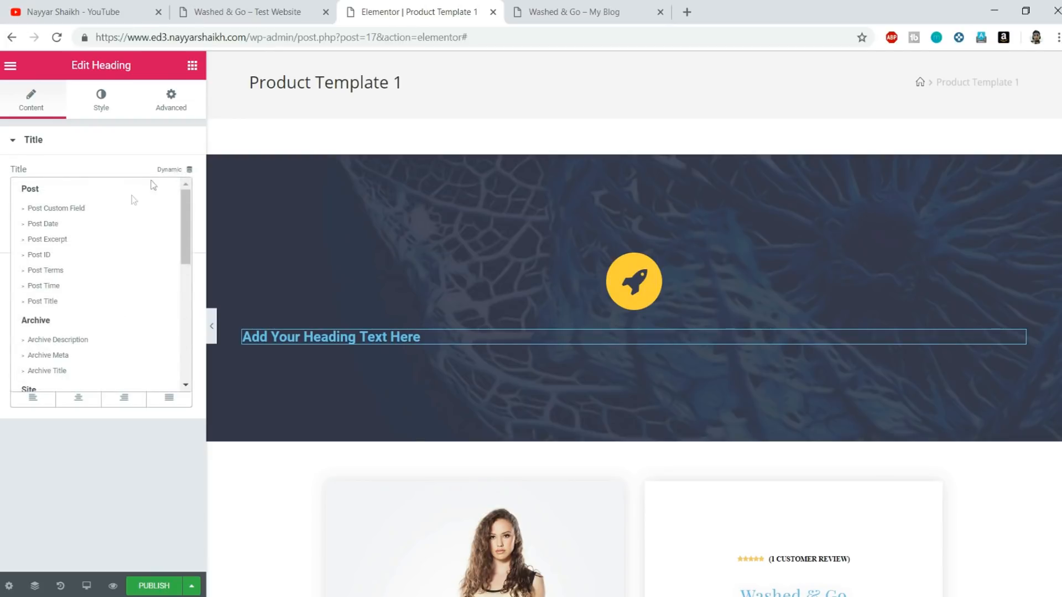
pyautogui.scroll(-5, 130, 294)
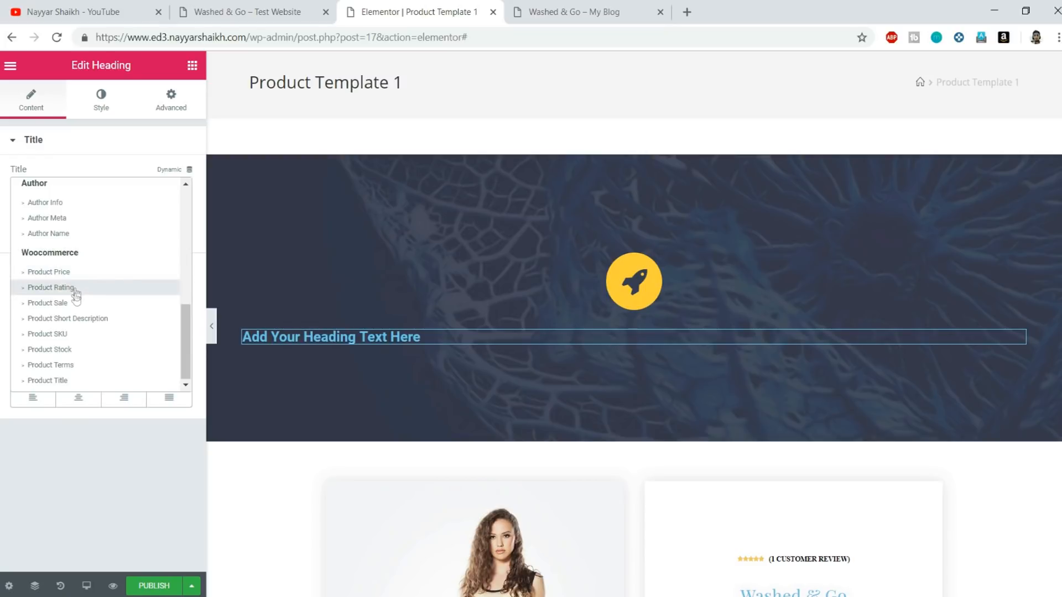
pyautogui.click(69, 381)
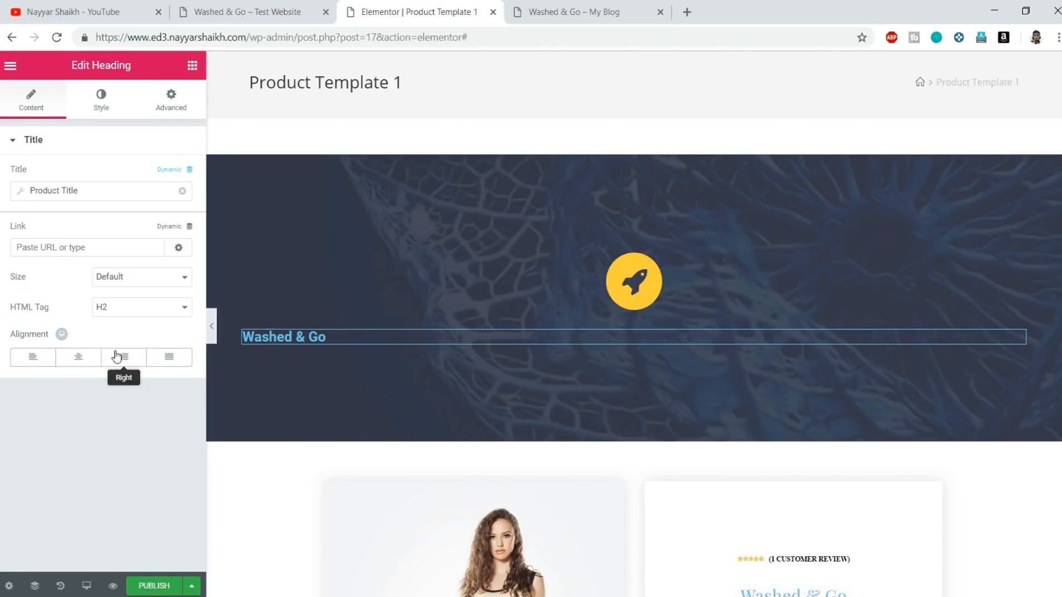
pyautogui.click(76, 366)
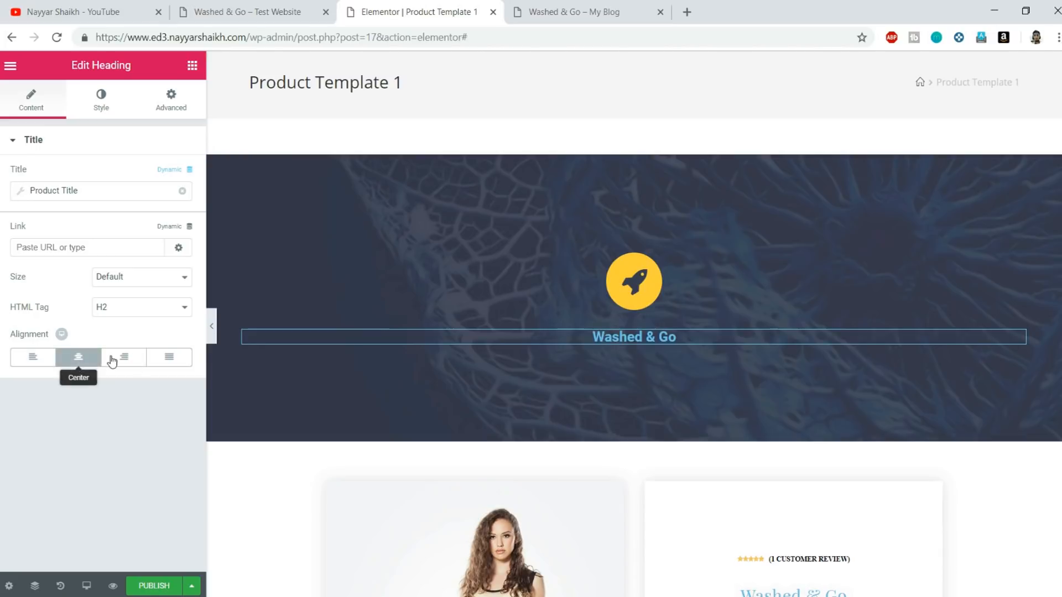
# Set the banner heading's text color to white.
pyautogui.click(100, 100)
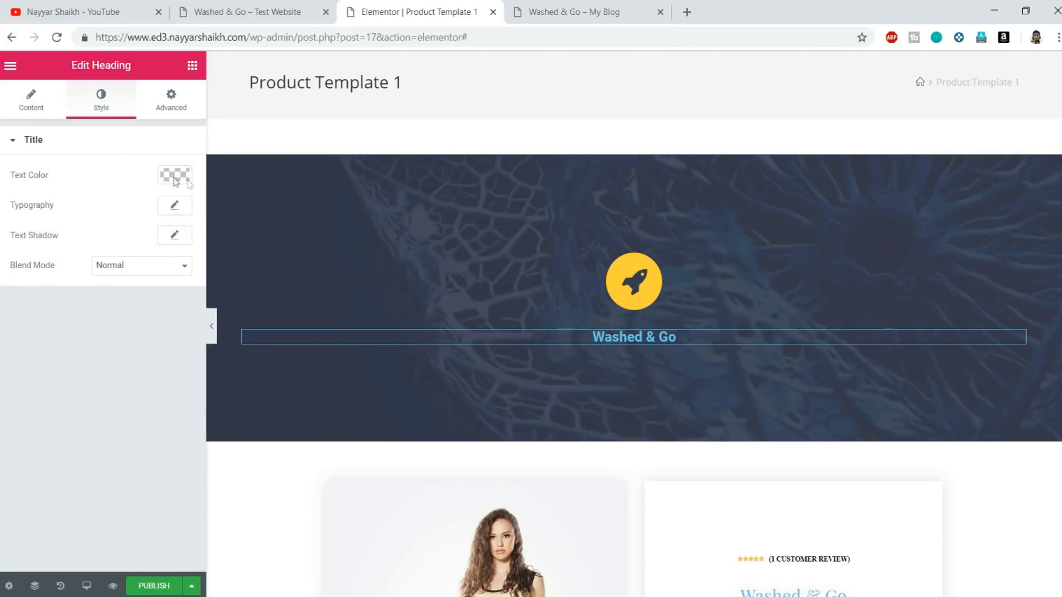
pyautogui.click(171, 180)
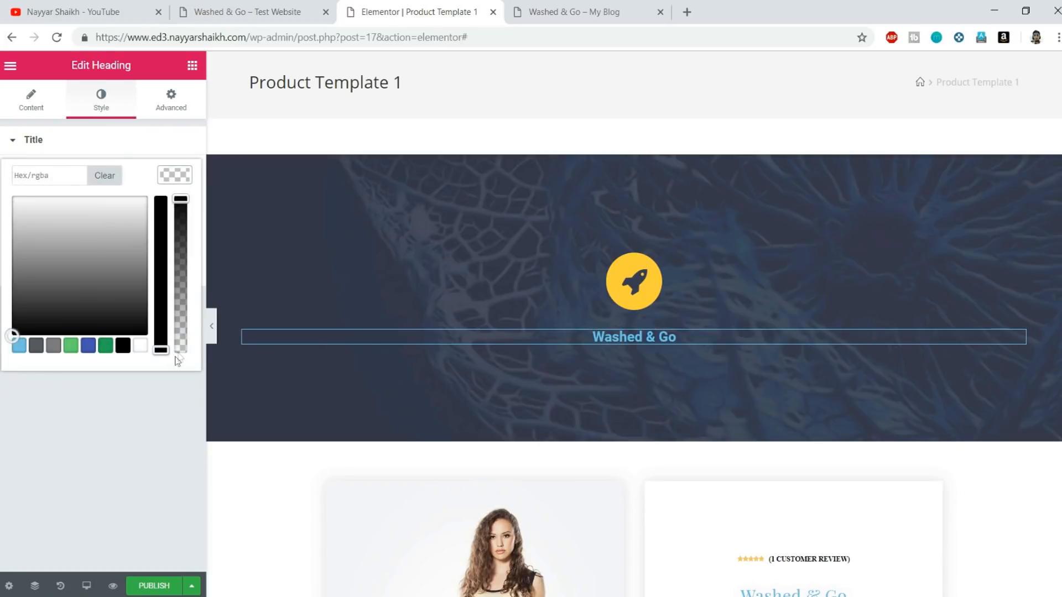
pyautogui.click(139, 346)
pyautogui.click(171, 172)
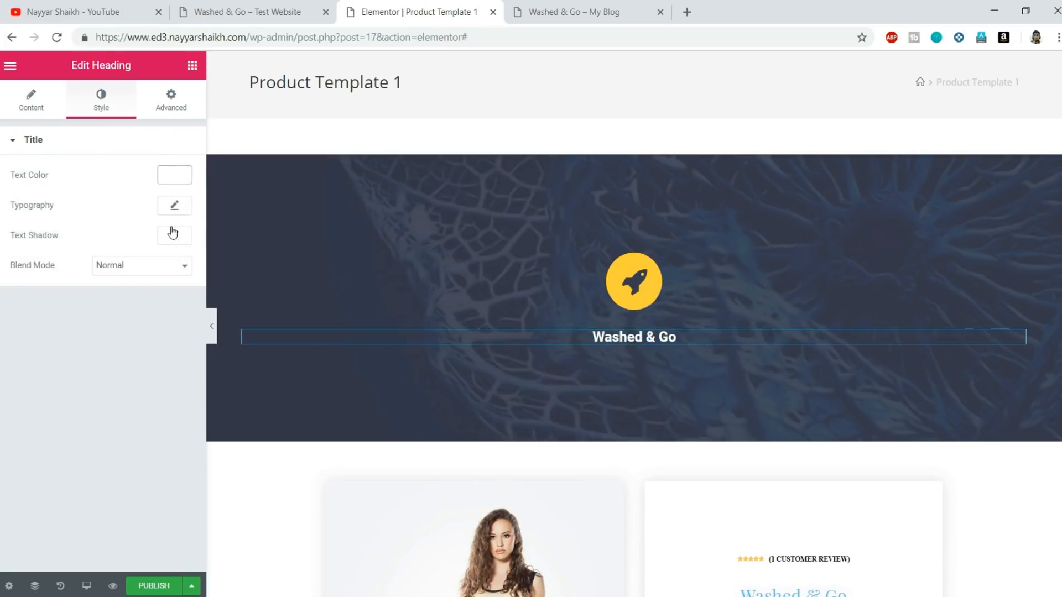
# Set the banner heading's typography to the Montserrat family at a size of 45 px.
pyautogui.click(176, 207)
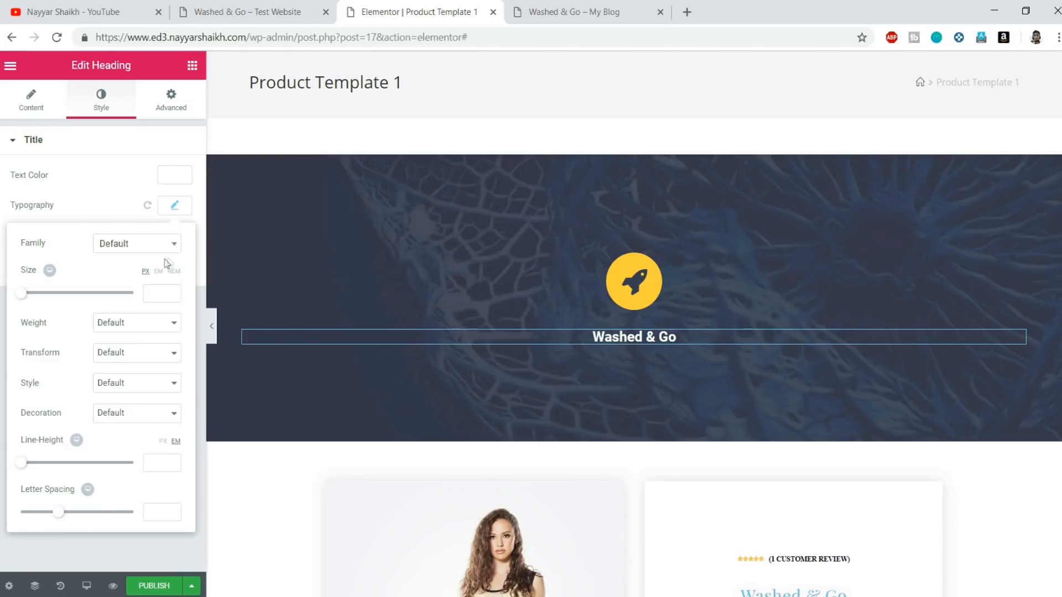
pyautogui.click(132, 255)
pyautogui.write('monts')
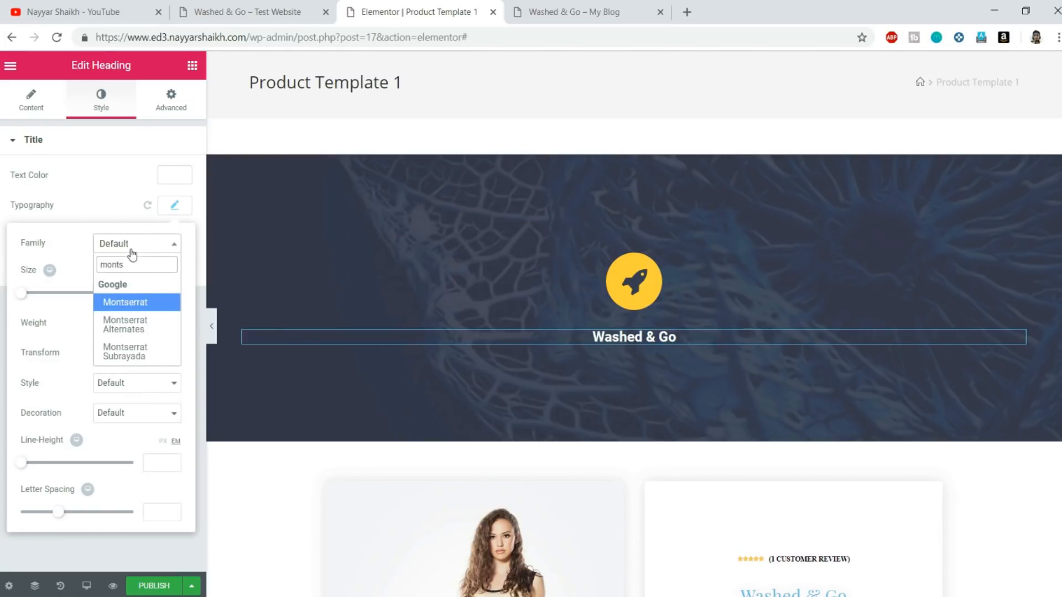
pyautogui.click(127, 303)
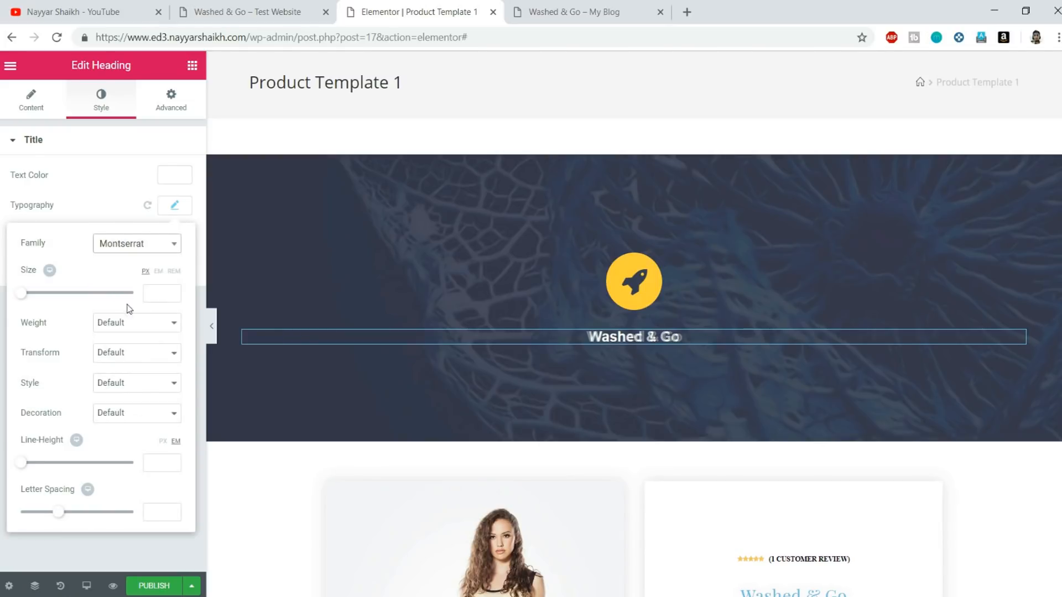
pyautogui.click(157, 294)
pyautogui.write('45')
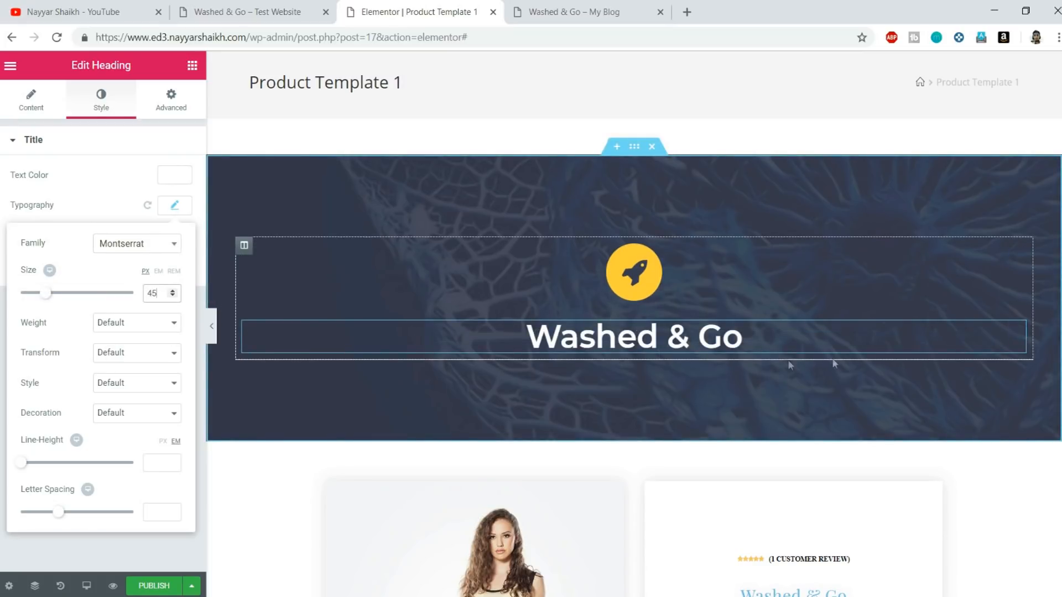
# Add a WooCommerce Breadcrumbs widget directly beneath the product title heading in the banner section.
pyautogui.click(609, 10)
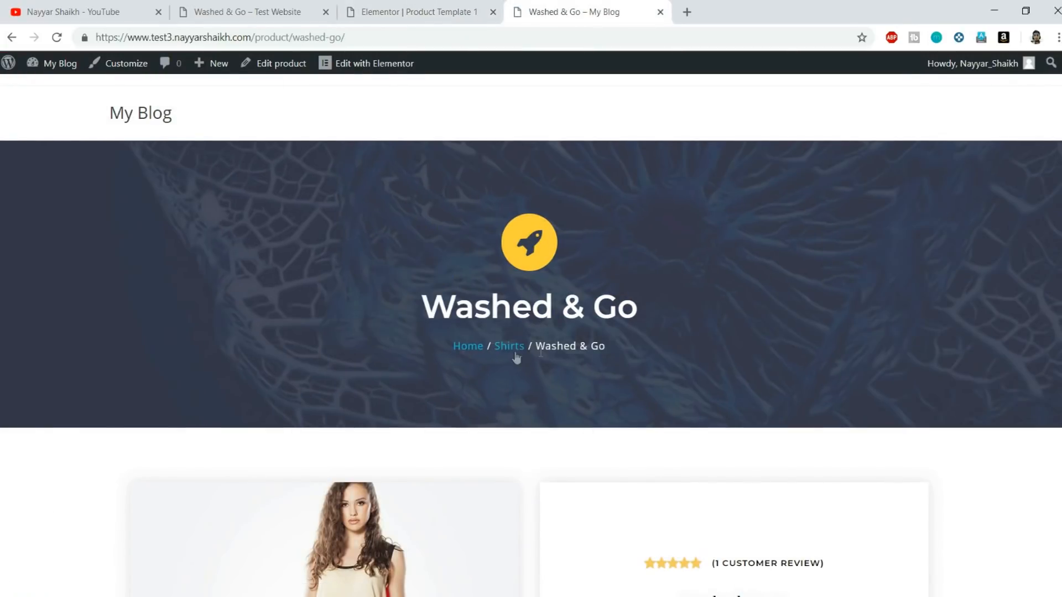
pyautogui.click(393, 19)
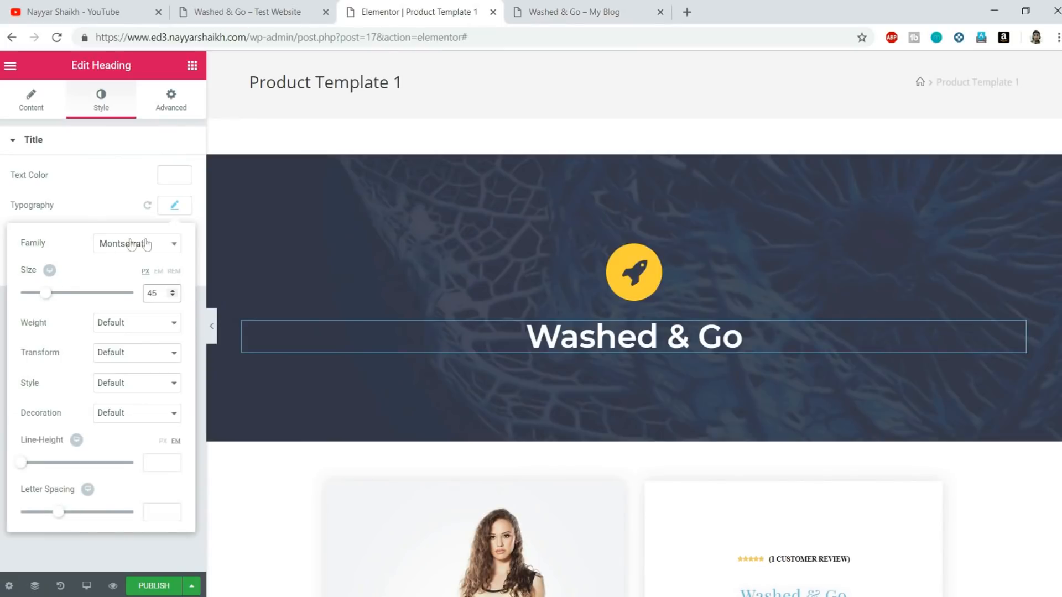
pyautogui.click(193, 66)
pyautogui.scroll(-2, 165, 297)
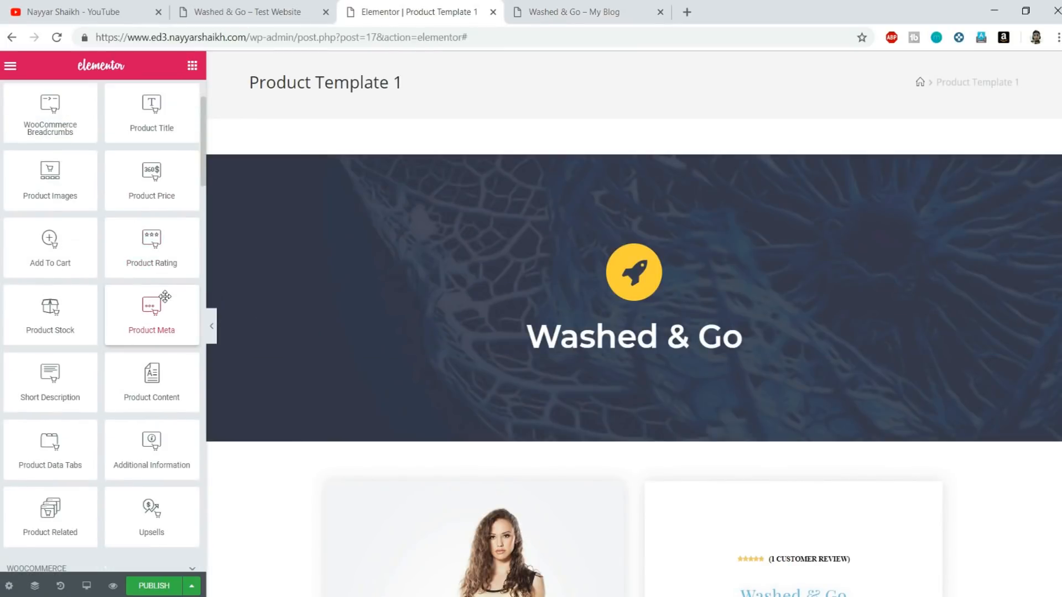
pyautogui.scroll(-4, 174, 467)
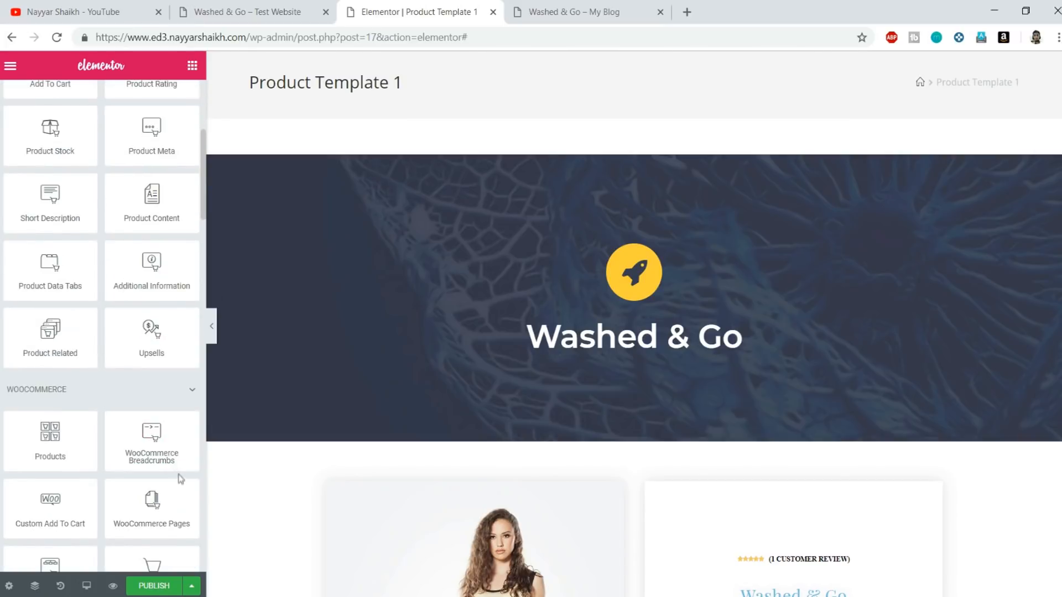
pyautogui.scroll(-2, 177, 460)
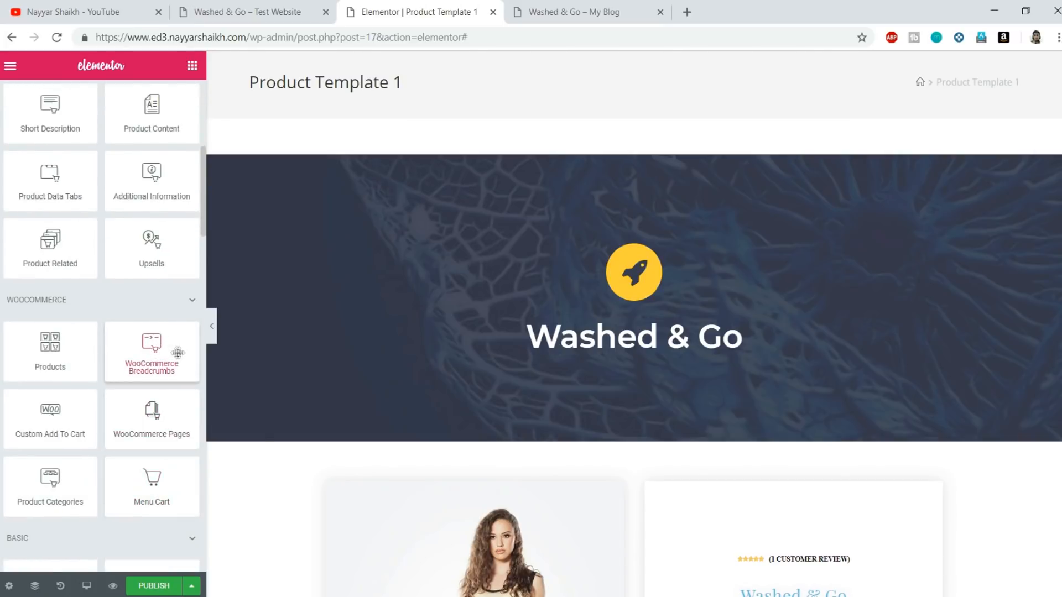
pyautogui.moveTo(221, 341); pyautogui.dragTo(624, 369)
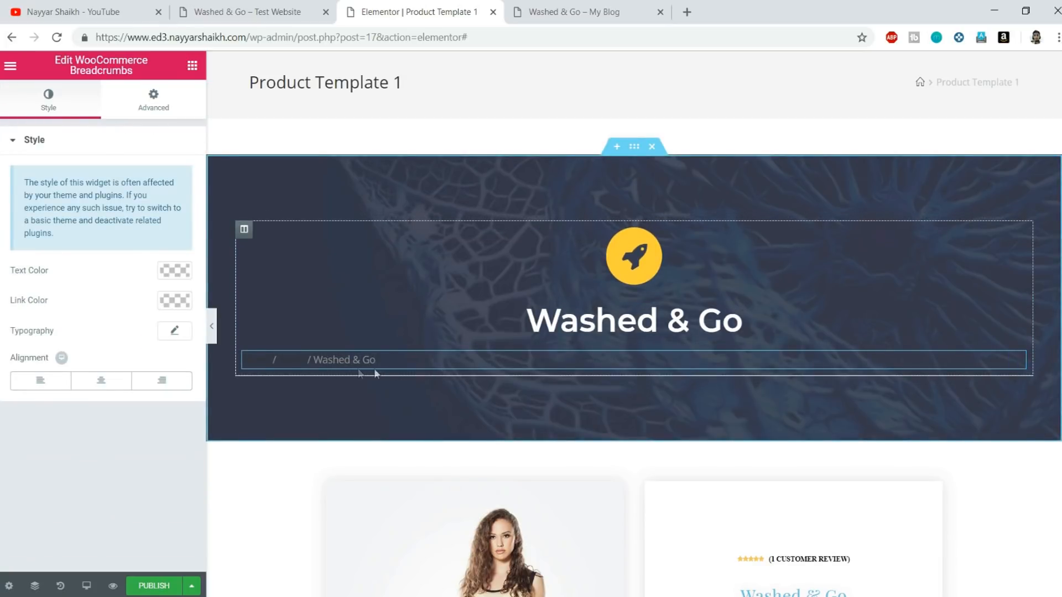
# Set the breadcrumbs' text color to white (#ffffff).
pyautogui.click(171, 273)
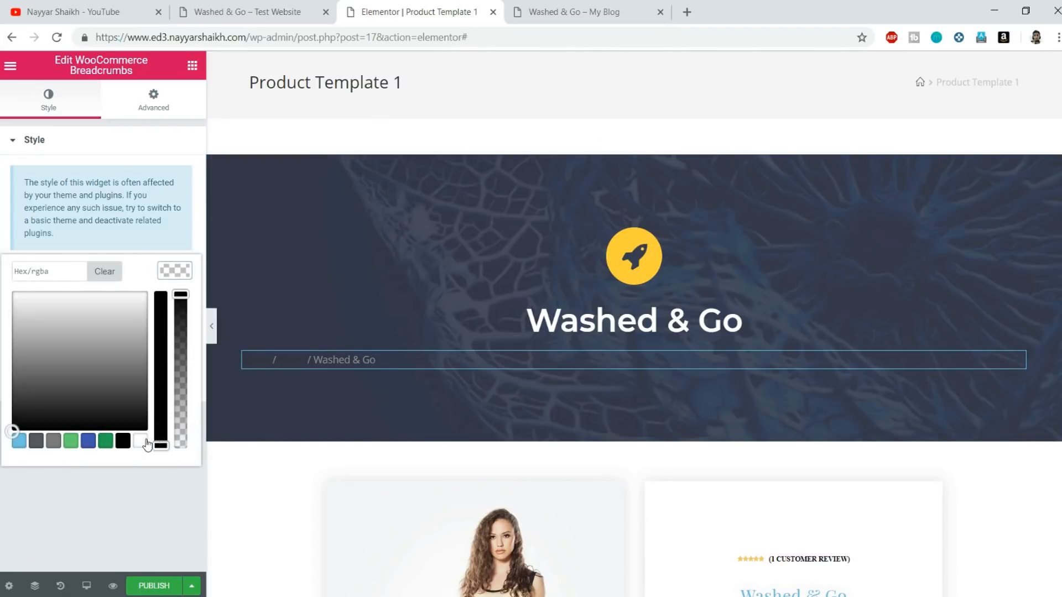
pyautogui.click(171, 271)
pyautogui.click(172, 271)
pyautogui.click(140, 441)
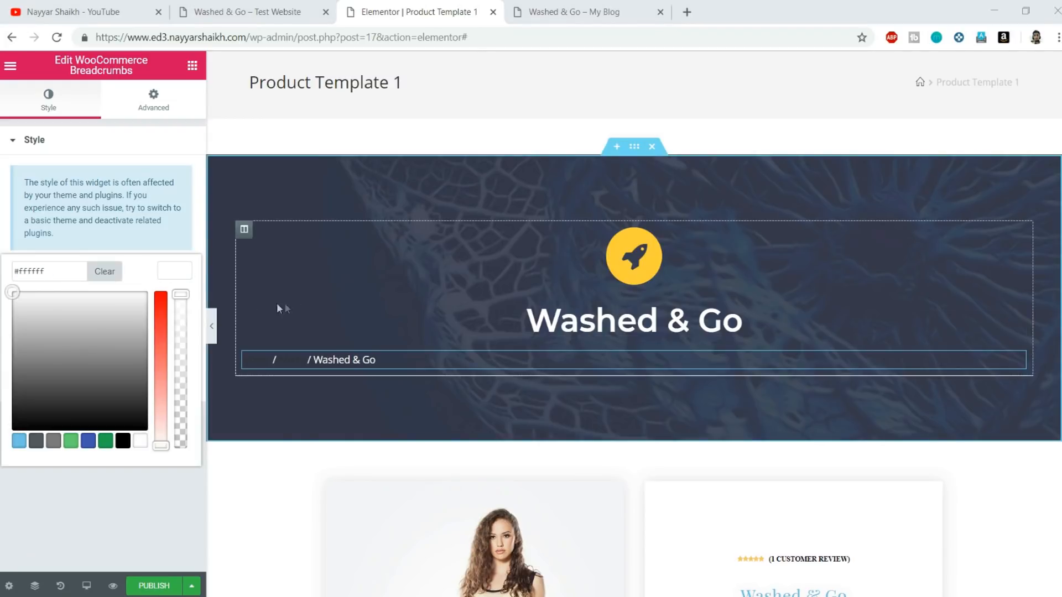
# Set the breadcrumbs' link color to #00bcd4, matching the link color of the My Blog reference page.
pyautogui.click(582, 7)
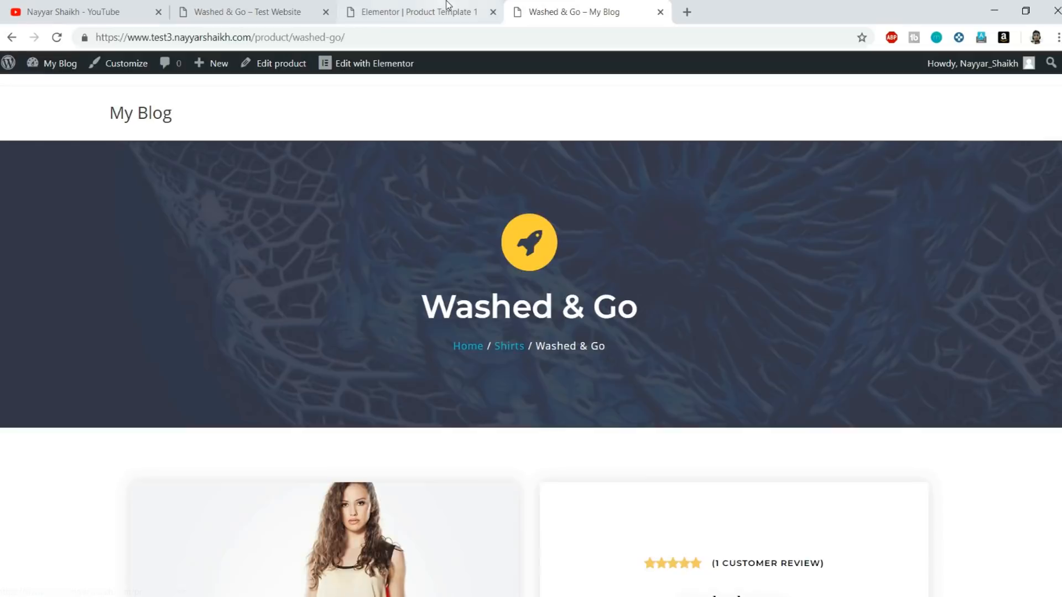
pyautogui.click(446, 8)
pyautogui.click(173, 269)
pyautogui.click(178, 305)
pyautogui.click(69, 301)
pyautogui.write('#00bcd4')
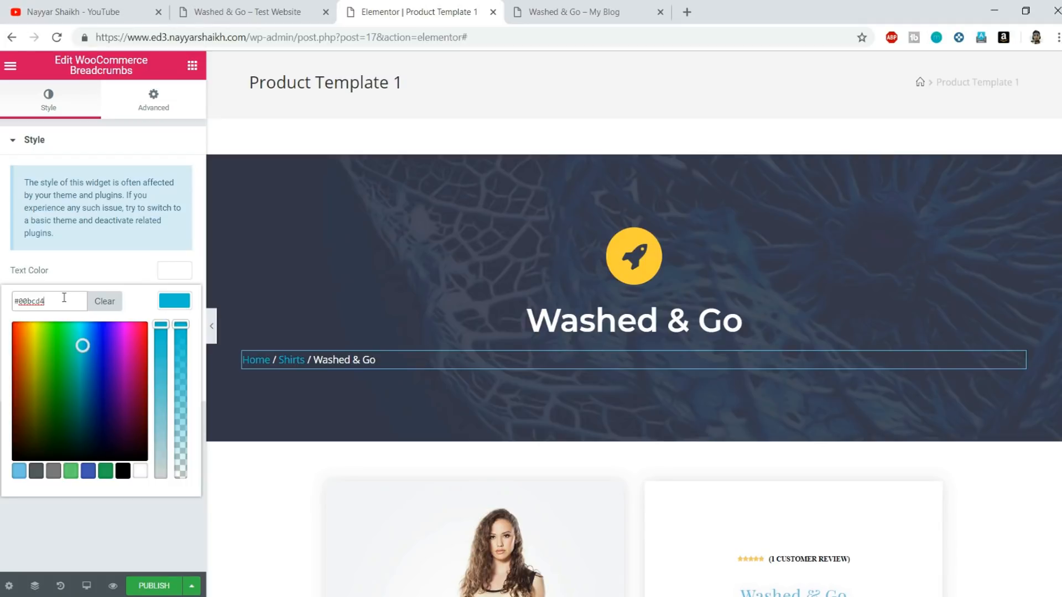
pyautogui.click(176, 303)
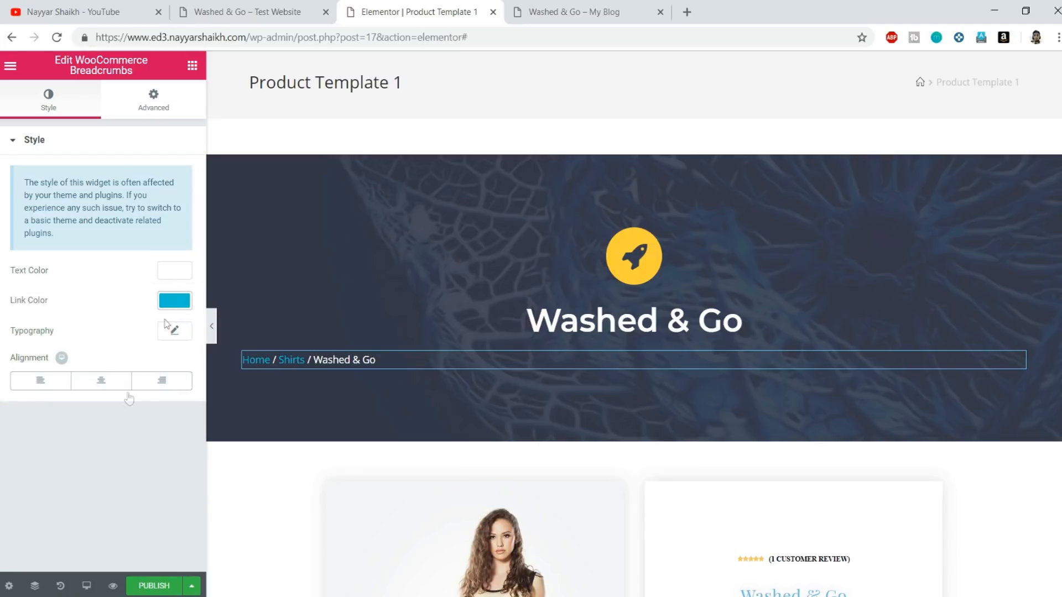
# Center the breadcrumbs and set their letter spacing to 1.
pyautogui.click(99, 386)
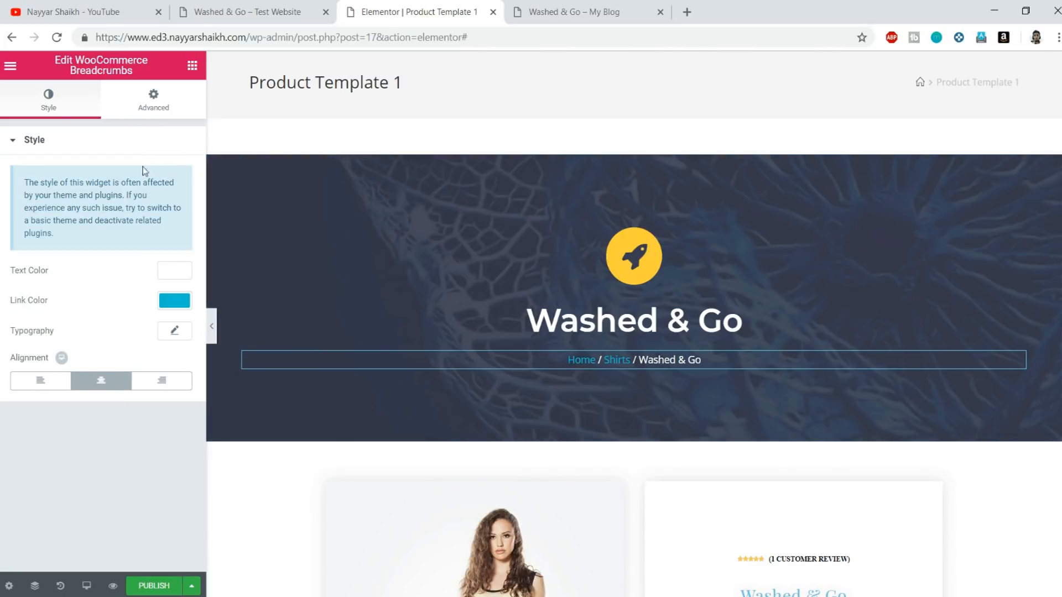
pyautogui.click(175, 331)
pyautogui.scroll(-2, 117, 377)
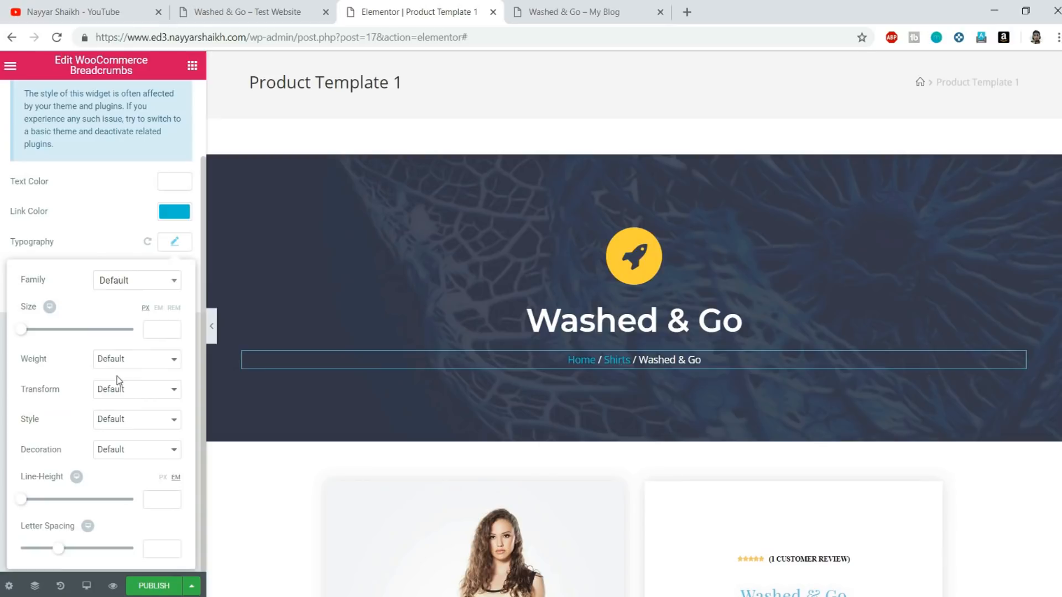
pyautogui.moveTo(56, 551); pyautogui.dragTo(64, 550)
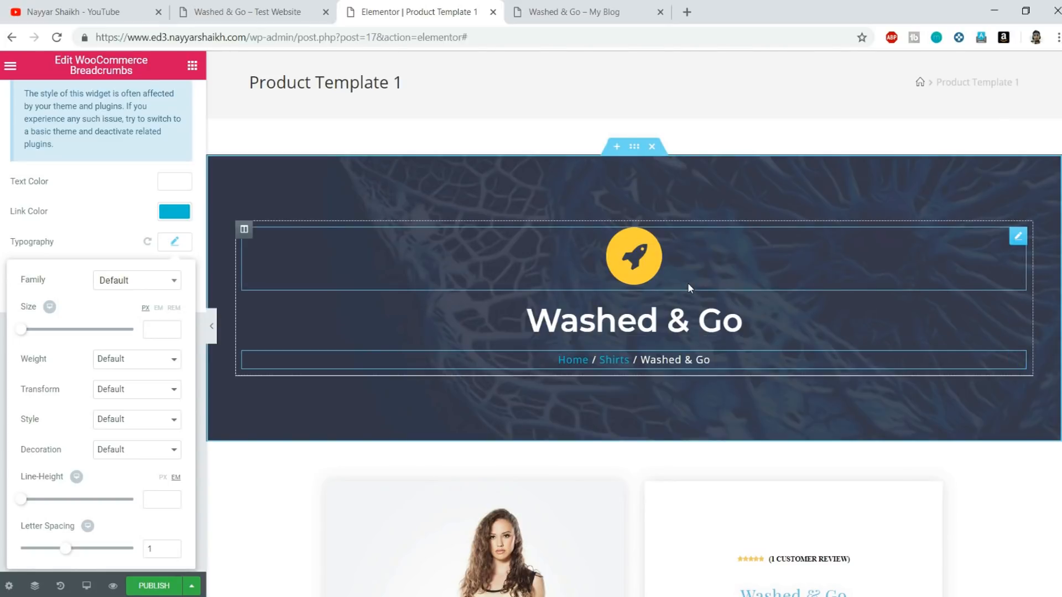
# Check the rating on the My Blog reference page and set the template's product rating font family to Montserrat.
pyautogui.scroll(-6, 688, 284)
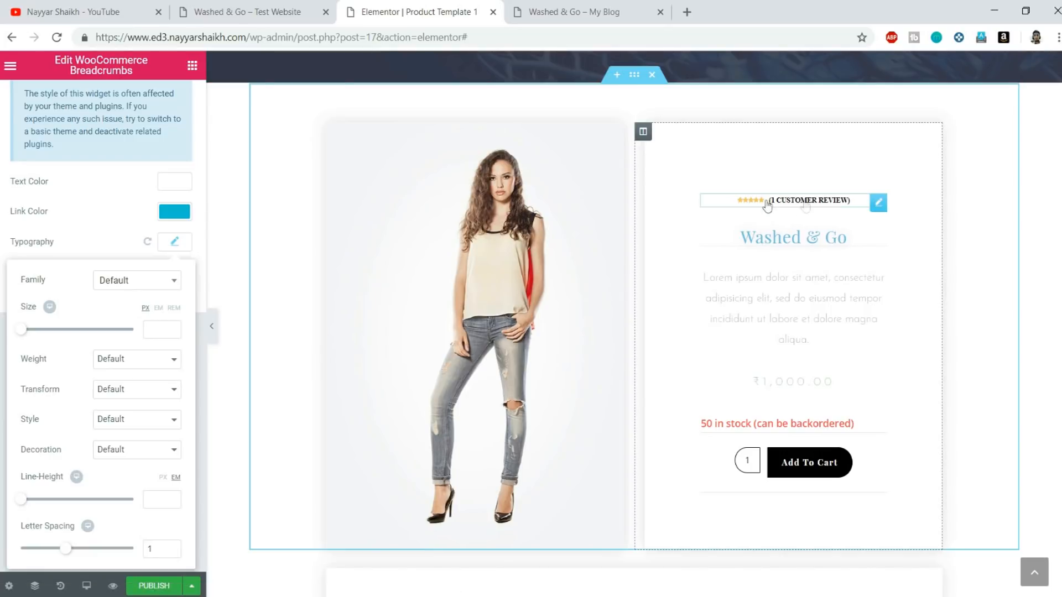
pyautogui.click(535, 8)
pyautogui.scroll(-10, 758, 421)
pyautogui.click(632, 144)
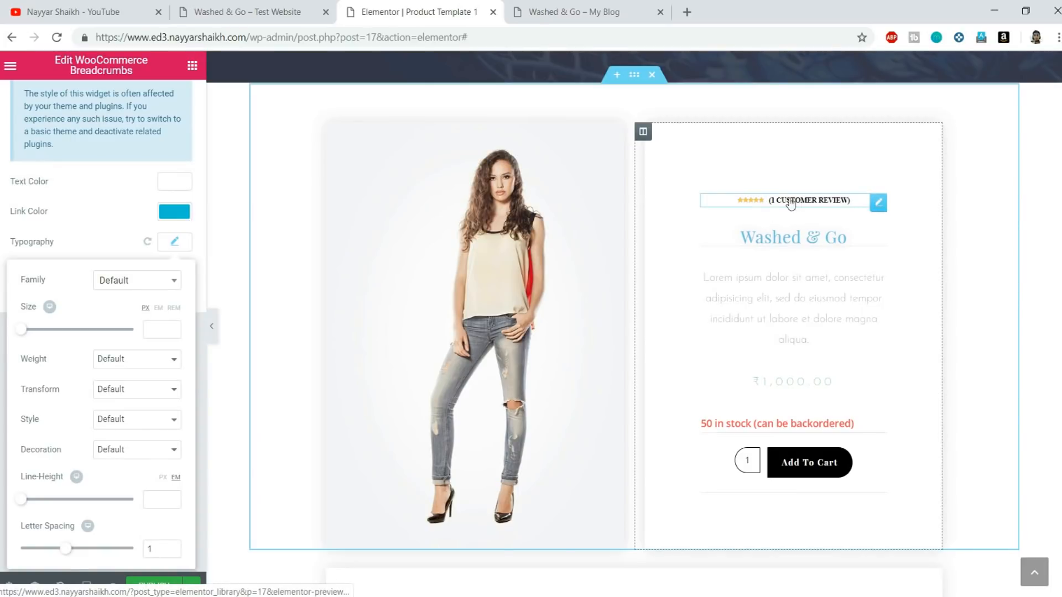
pyautogui.click(786, 206)
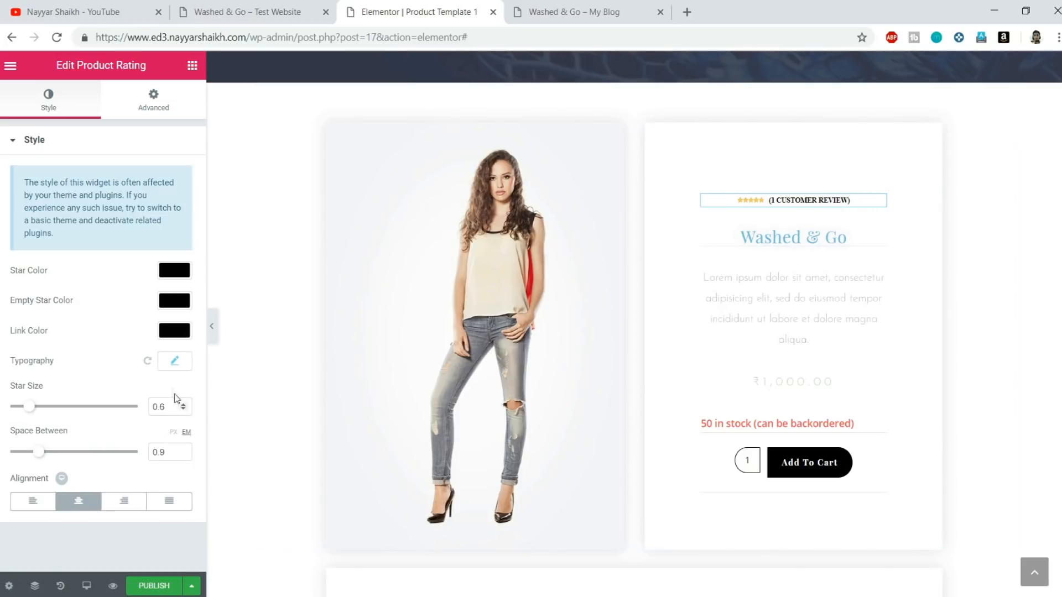
pyautogui.click(168, 369)
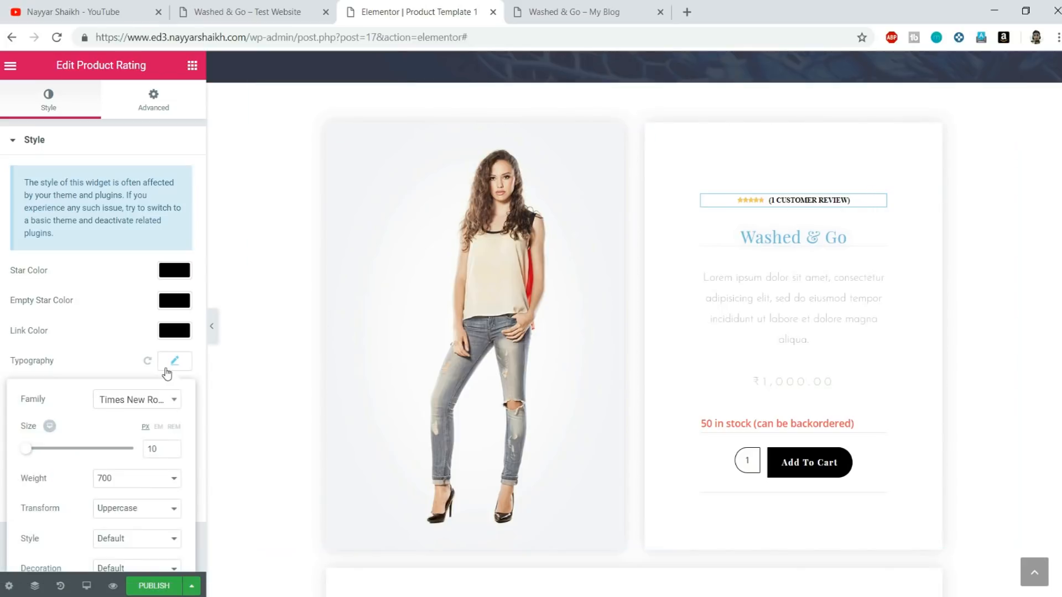
pyautogui.click(138, 406)
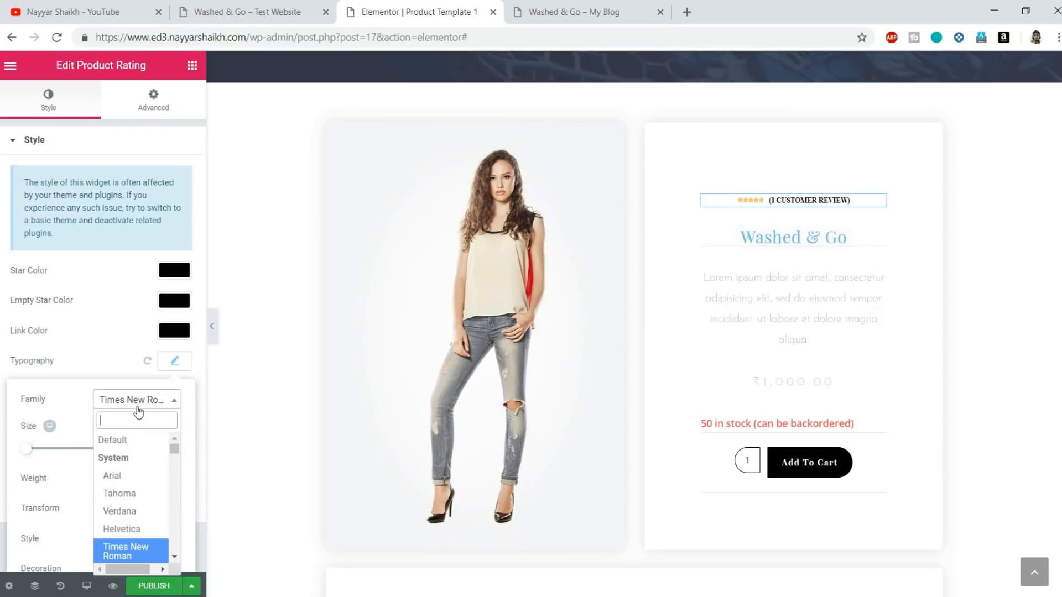
pyautogui.write('montse')
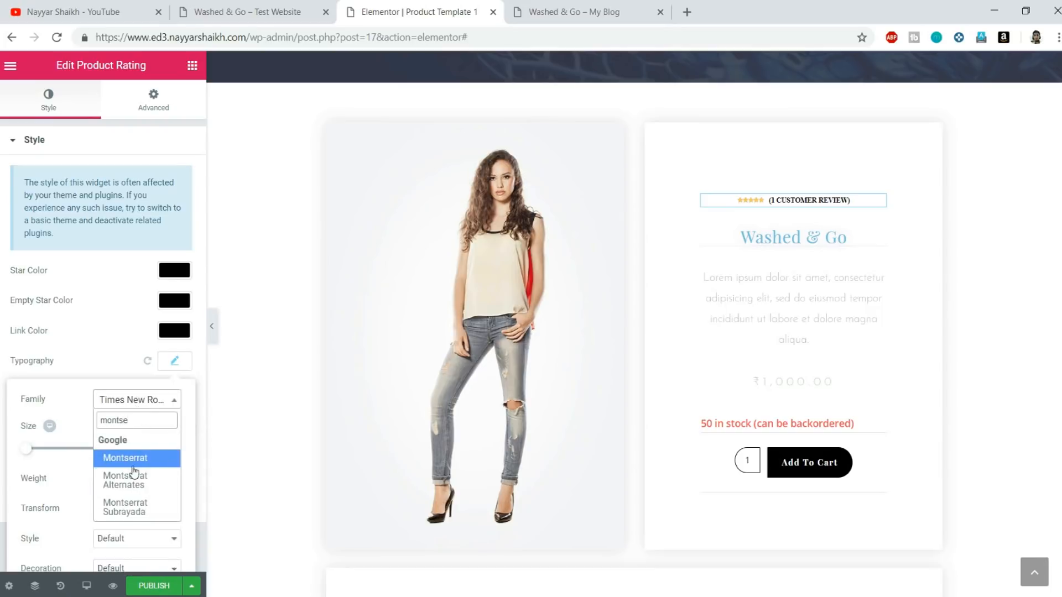
pyautogui.click(132, 459)
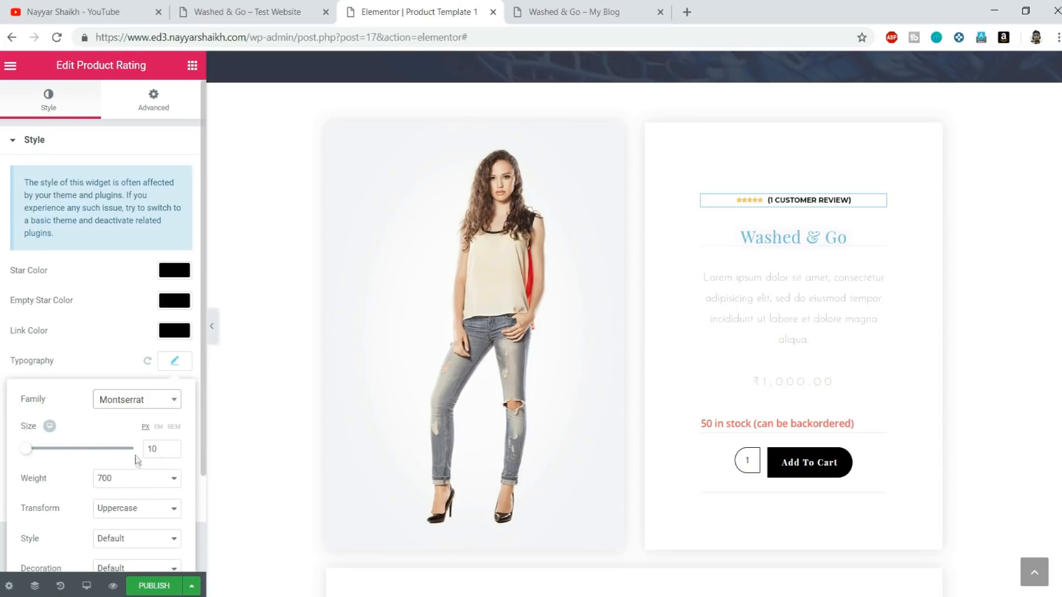
# Set the product rating text to a size of 12 px and a weight of 600.
pyautogui.scroll(-2, 150, 456)
pyautogui.moveTo(161, 330); pyautogui.dragTo(143, 332)
pyautogui.write('12')
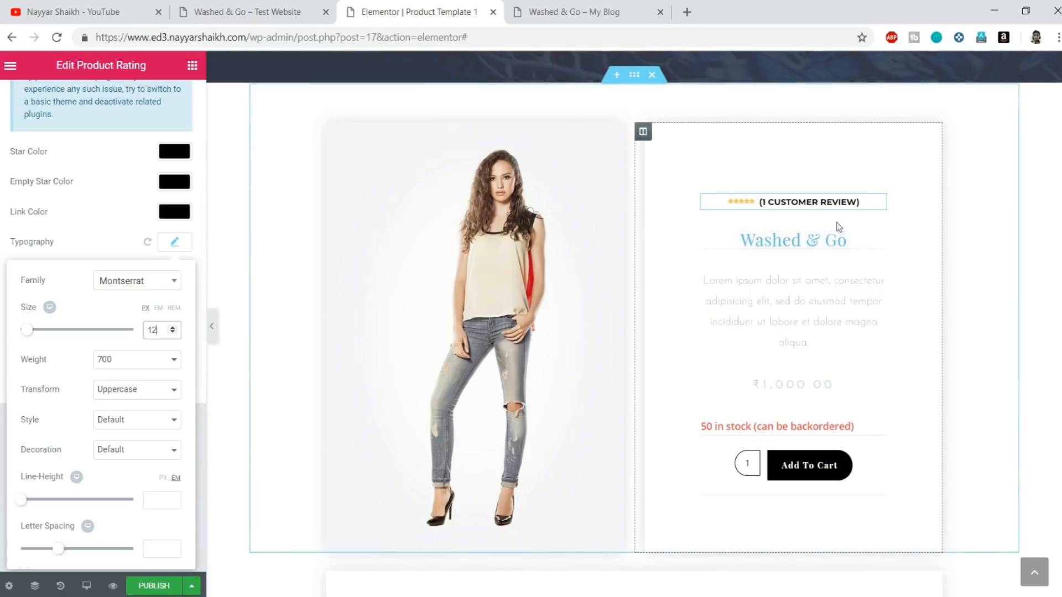
pyautogui.click(151, 362)
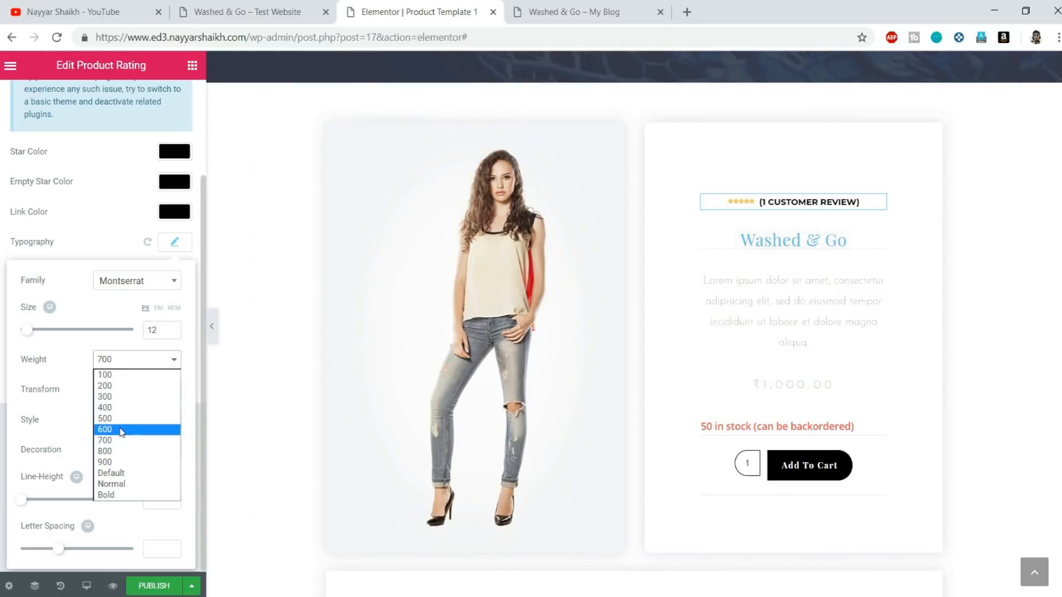
pyautogui.click(122, 429)
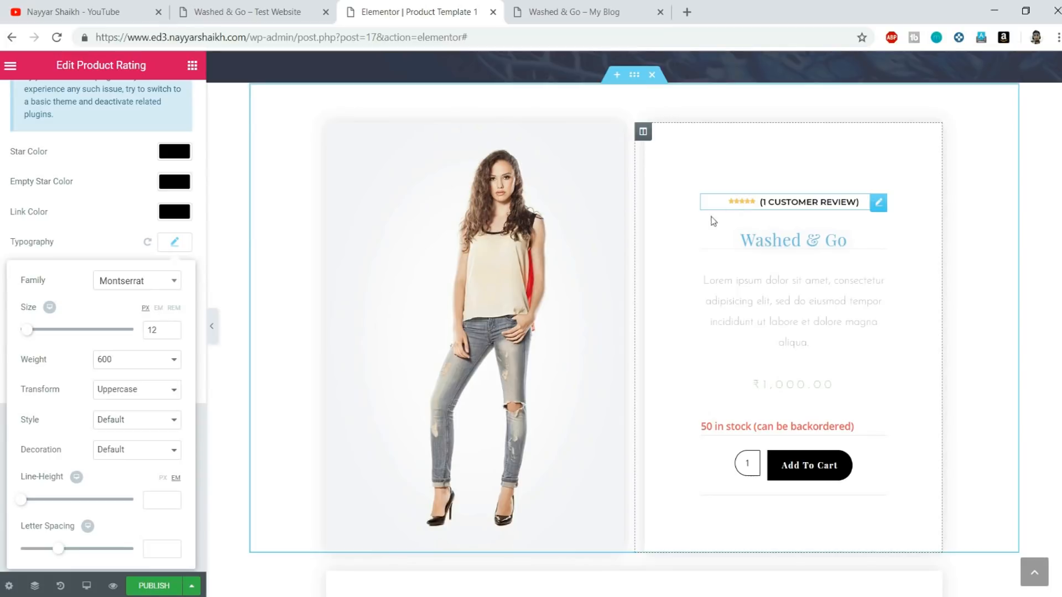
# Increase the product rating's star size to 1.3.
pyautogui.click(173, 250)
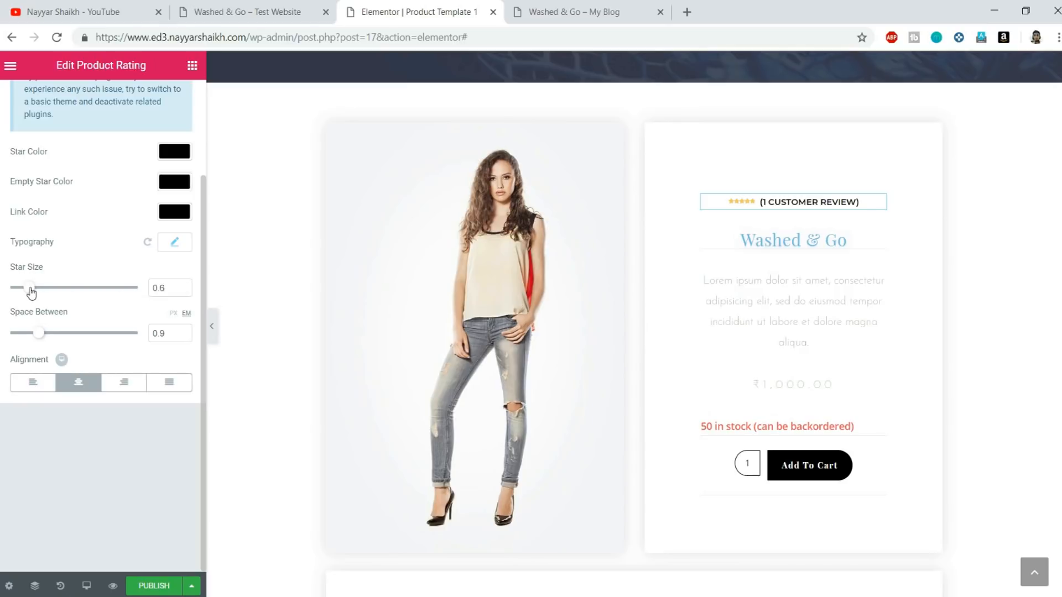
pyautogui.moveTo(31, 293); pyautogui.dragTo(46, 292)
pyautogui.moveTo(45, 409); pyautogui.dragTo(54, 408)
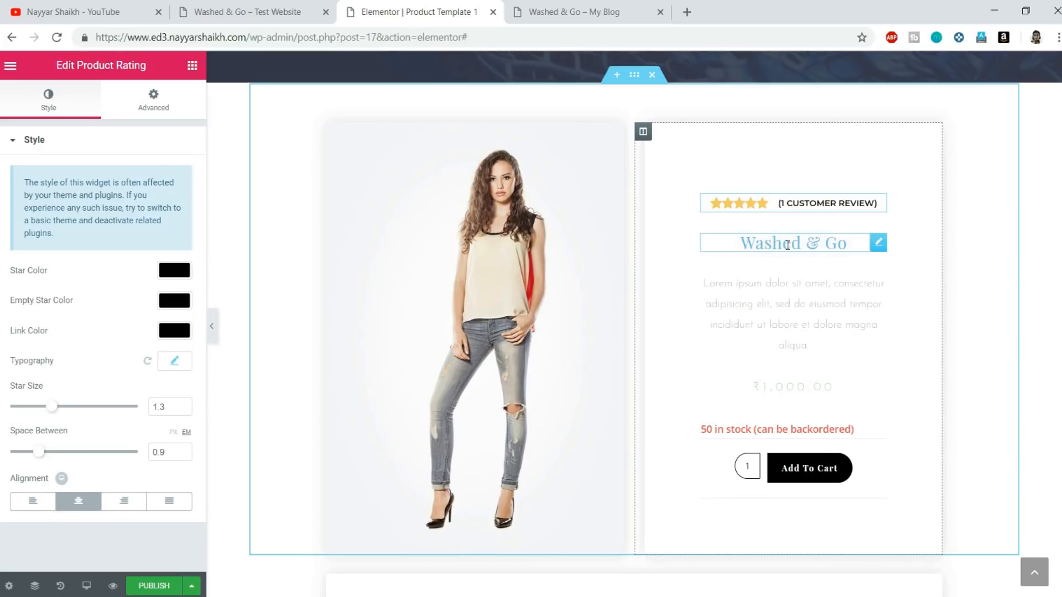
# Set the text color of the product title in the product details column to black (#000000).
pyautogui.click(788, 244)
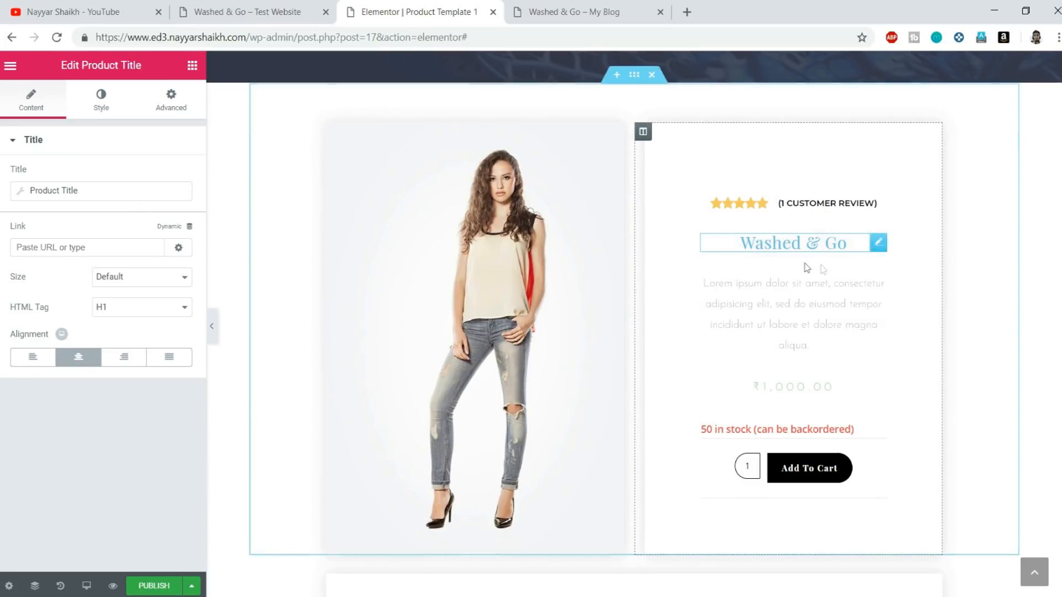
pyautogui.click(101, 105)
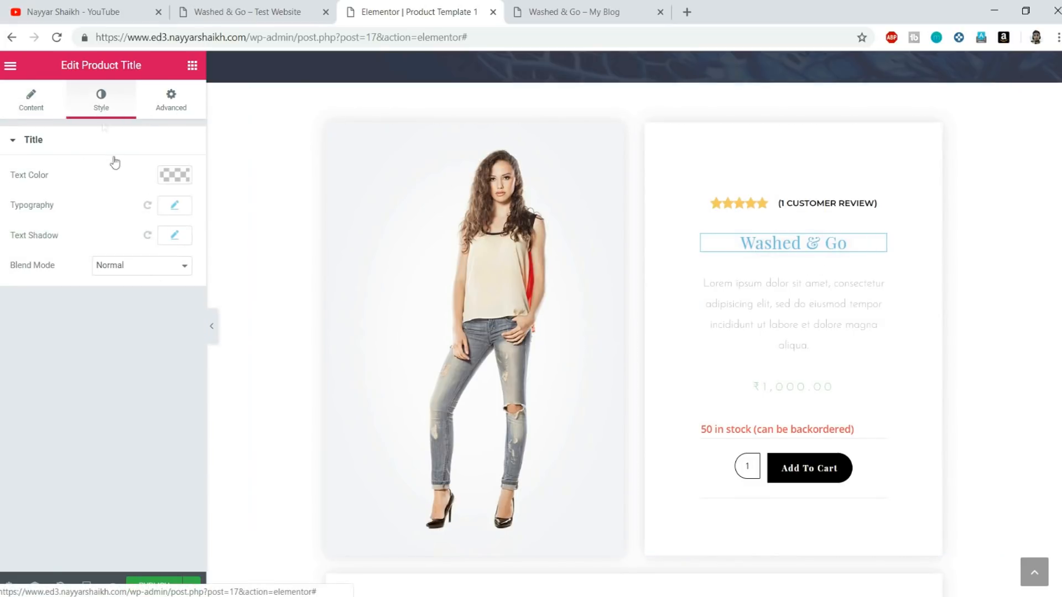
pyautogui.click(175, 174)
pyautogui.click(122, 346)
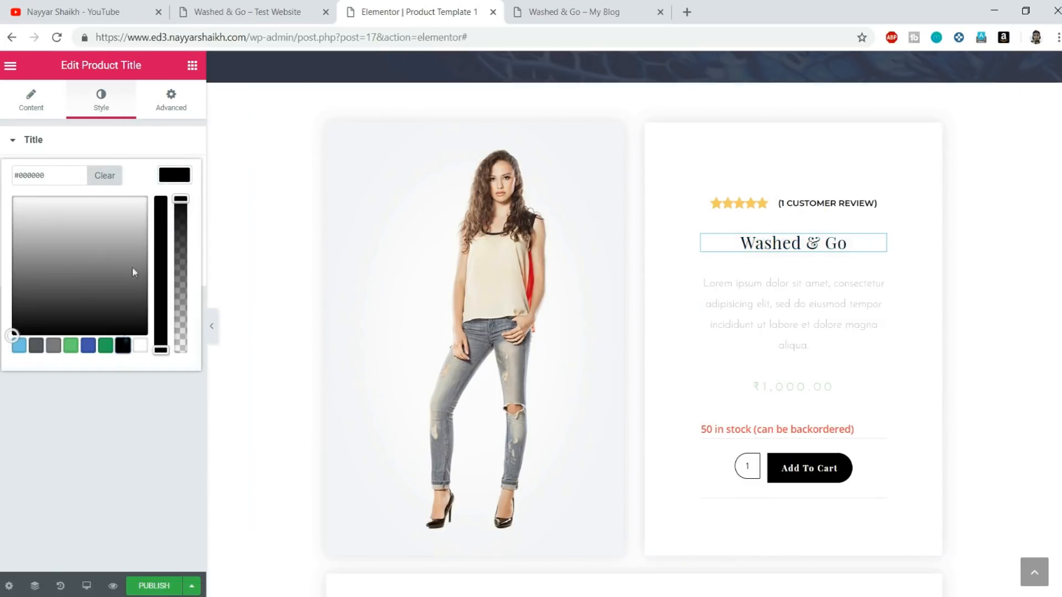
pyautogui.click(175, 176)
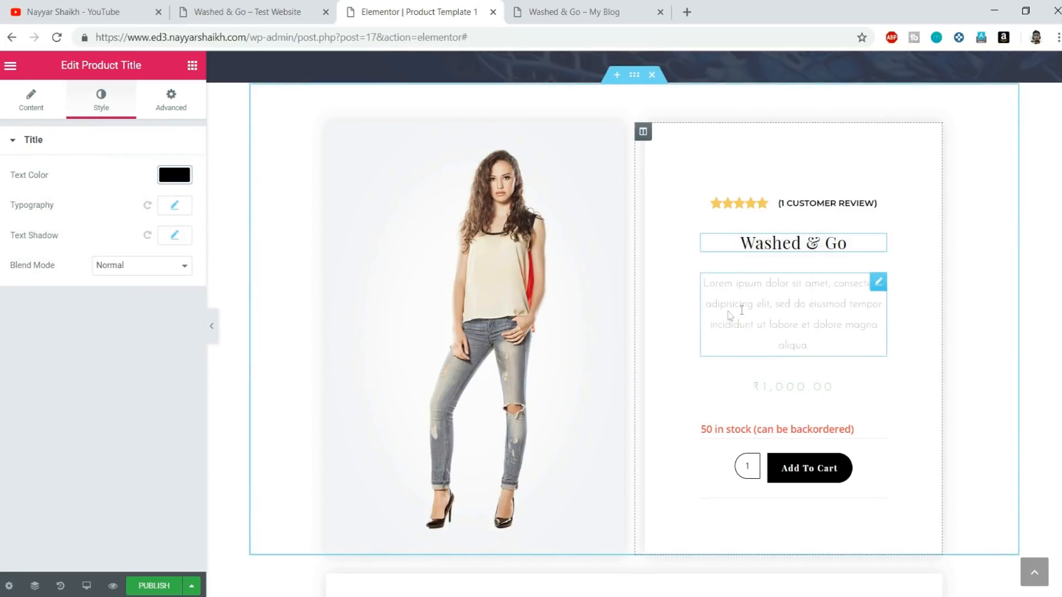
# Set the product short description's text color to black (#000000).
pyautogui.click(786, 325)
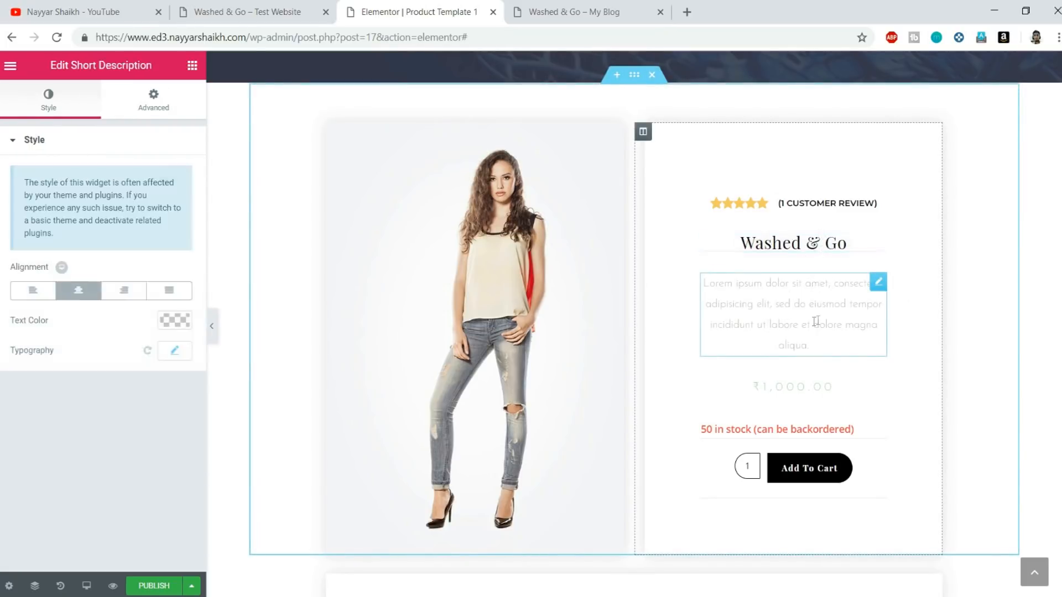
pyautogui.click(172, 320)
pyautogui.click(123, 491)
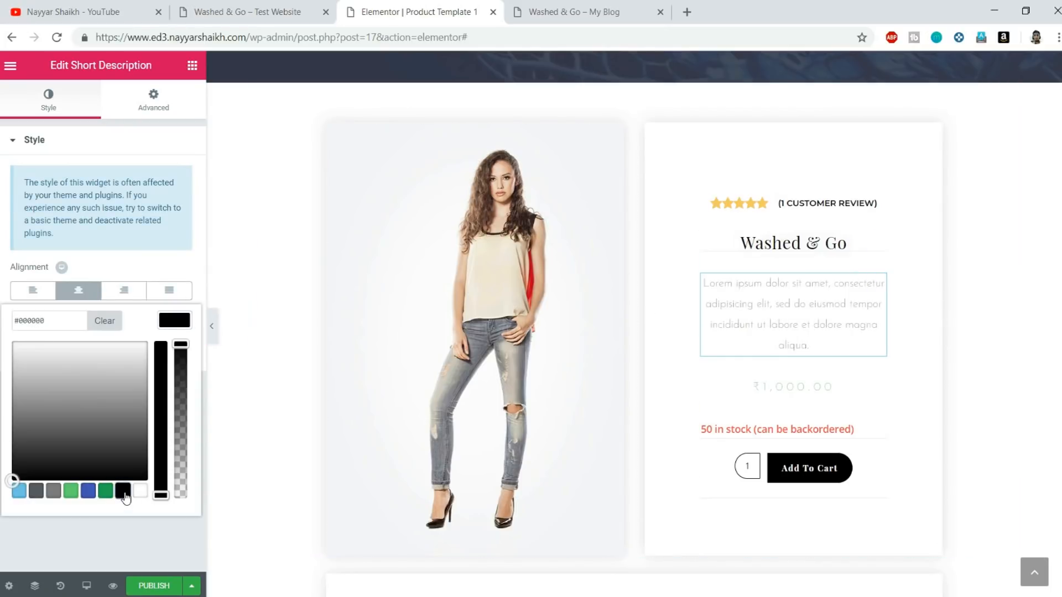
pyautogui.click(173, 326)
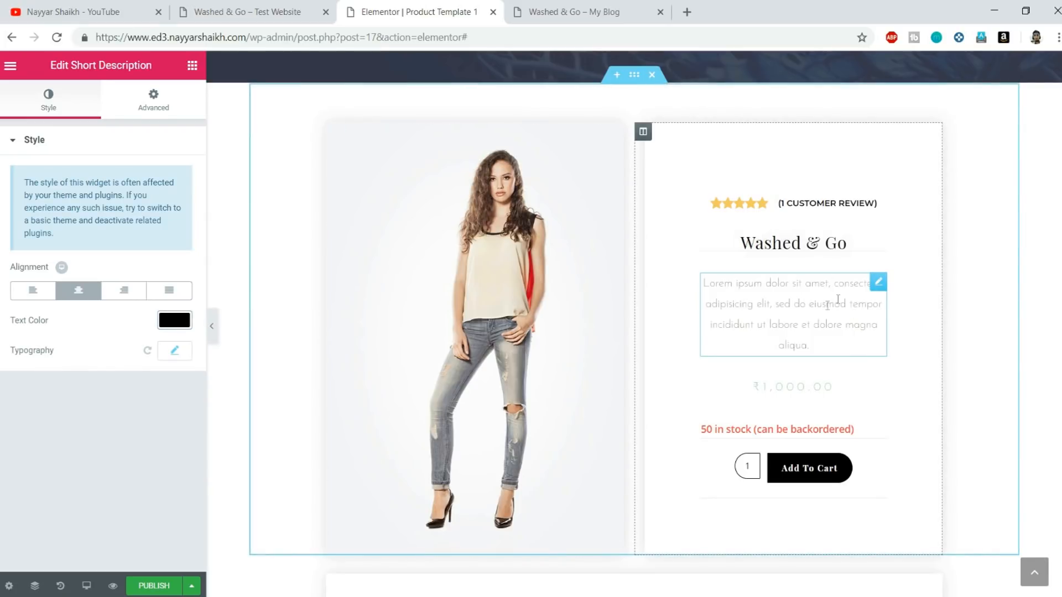
# Set the short description's font weight to 400.
pyautogui.click(175, 354)
pyautogui.scroll(-2, 150, 412)
pyautogui.click(128, 385)
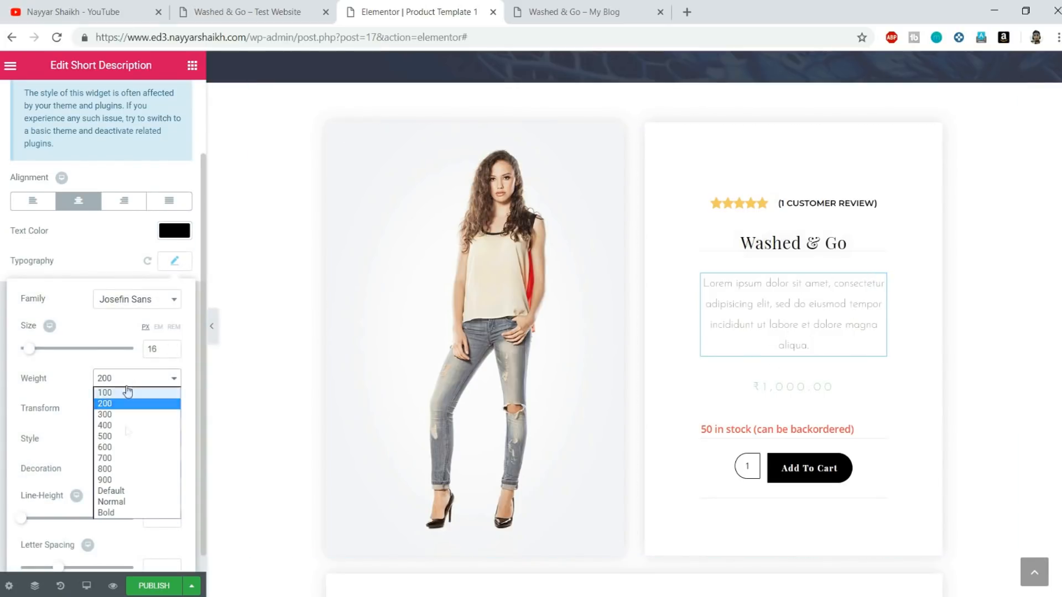
pyautogui.click(125, 423)
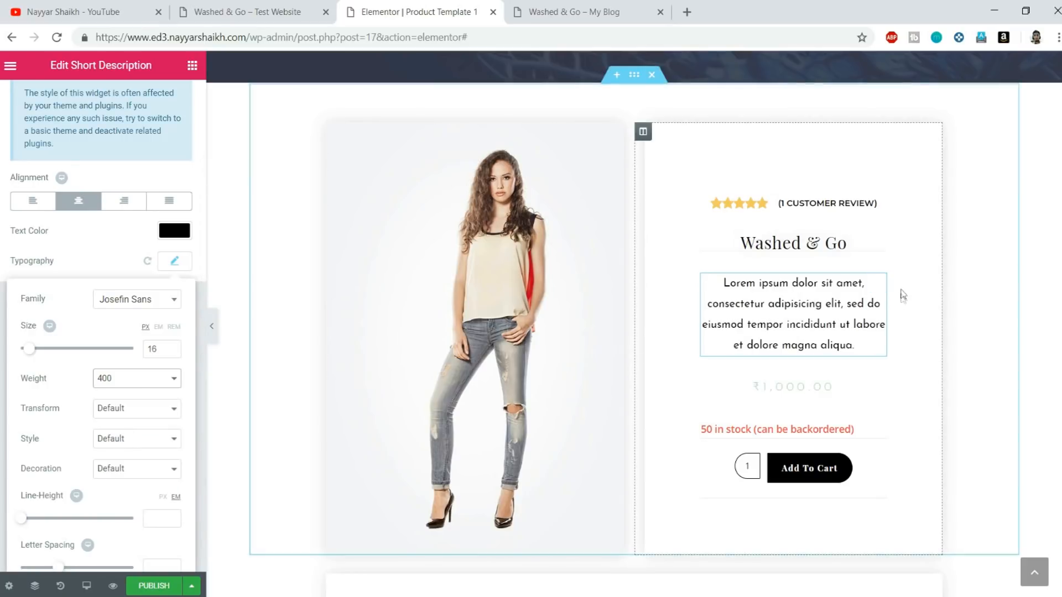
# Set the product price's font family to Lato.
pyautogui.click(174, 262)
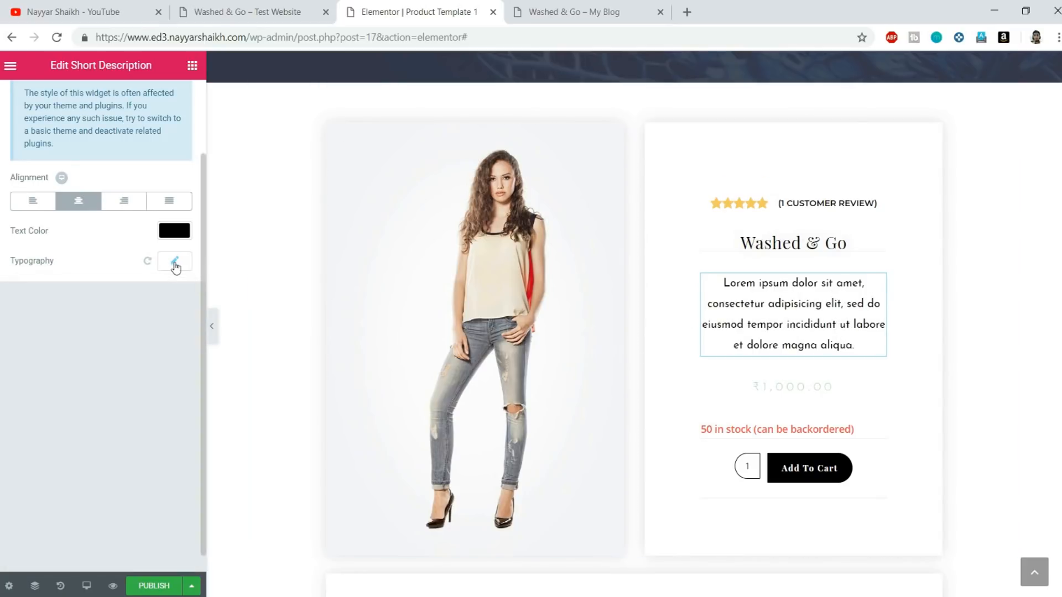
pyautogui.click(819, 392)
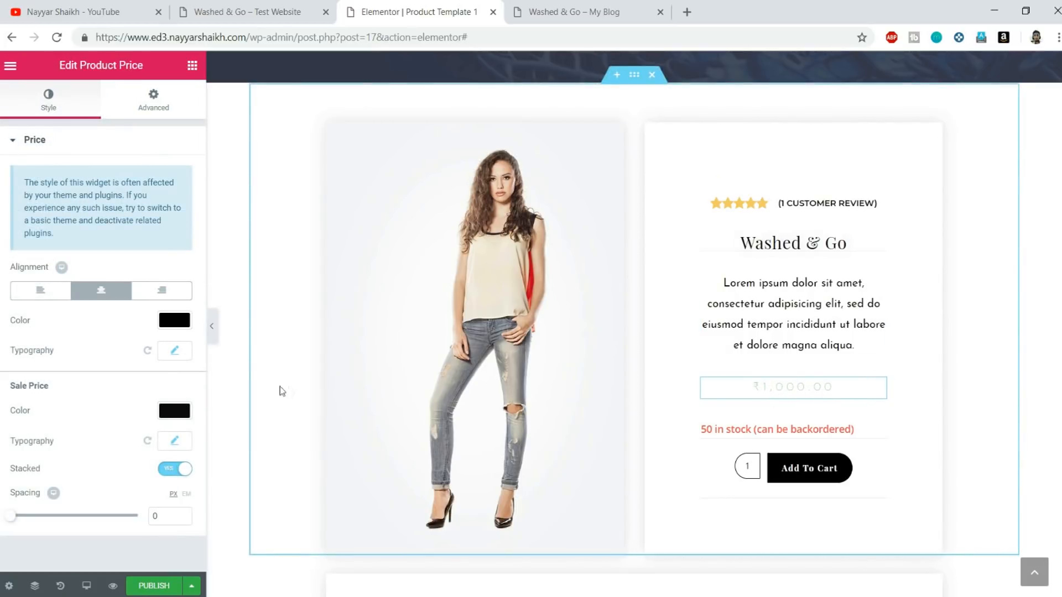
pyautogui.click(175, 351)
pyautogui.click(135, 396)
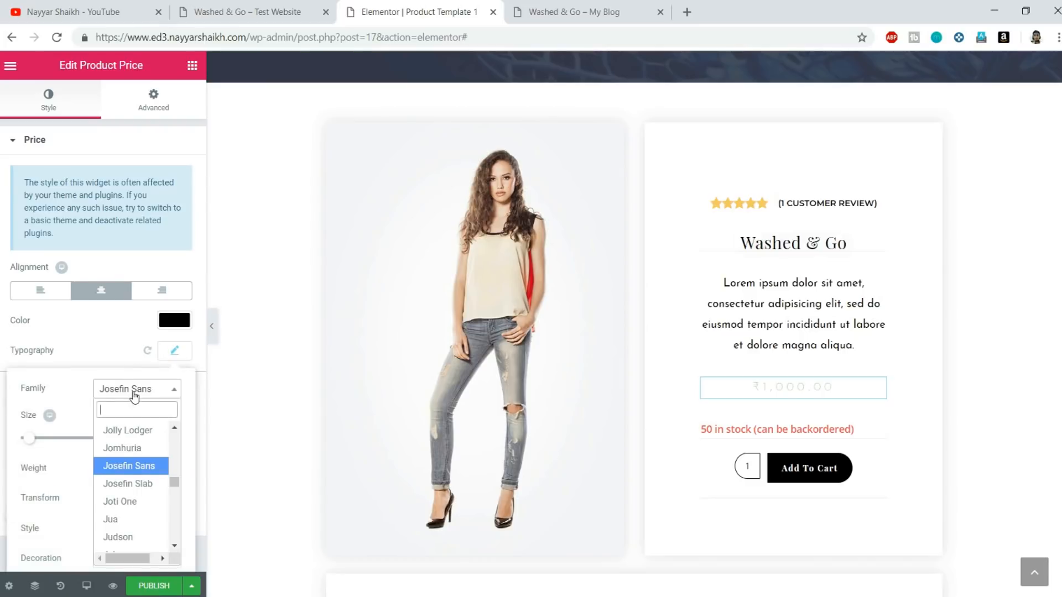
pyautogui.write('lato')
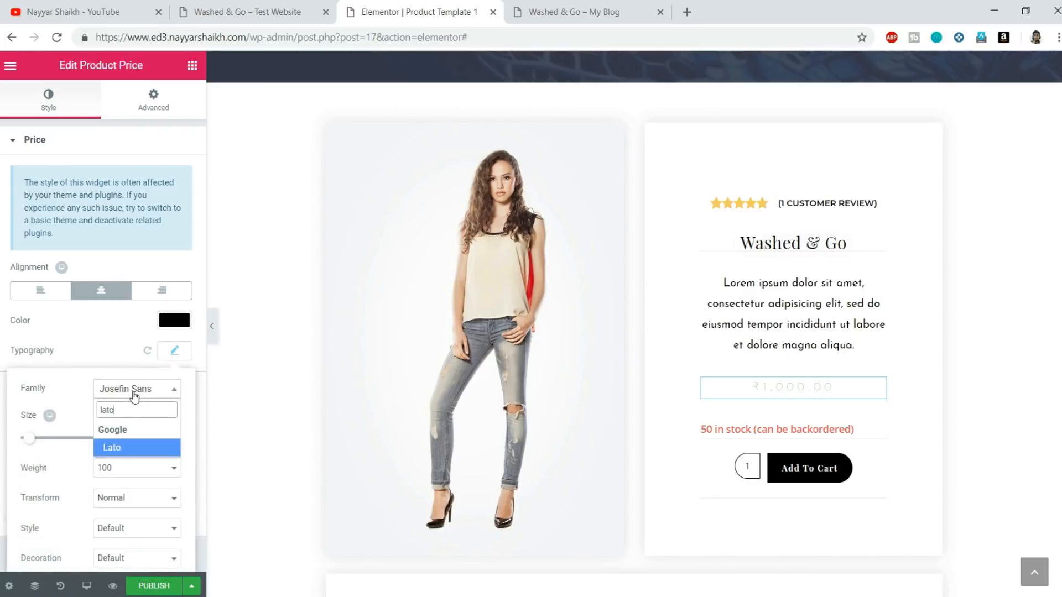
pyautogui.press('Return')
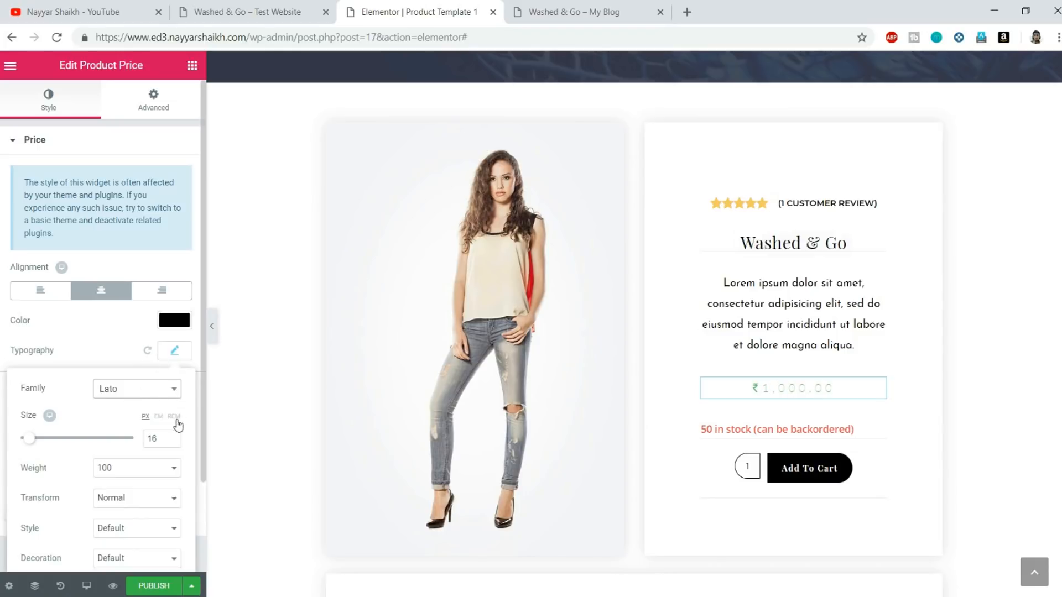
# Set the product price's font size to 35 px and its weight to 400.
pyautogui.scroll(-2, 161, 397)
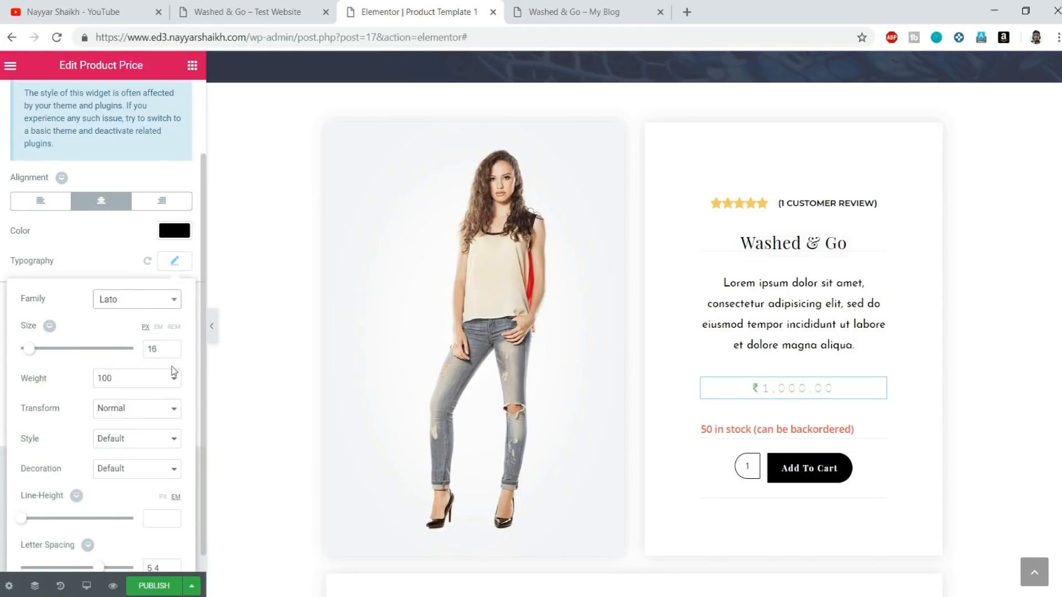
pyautogui.doubleClick(159, 350)
pyautogui.write('35')
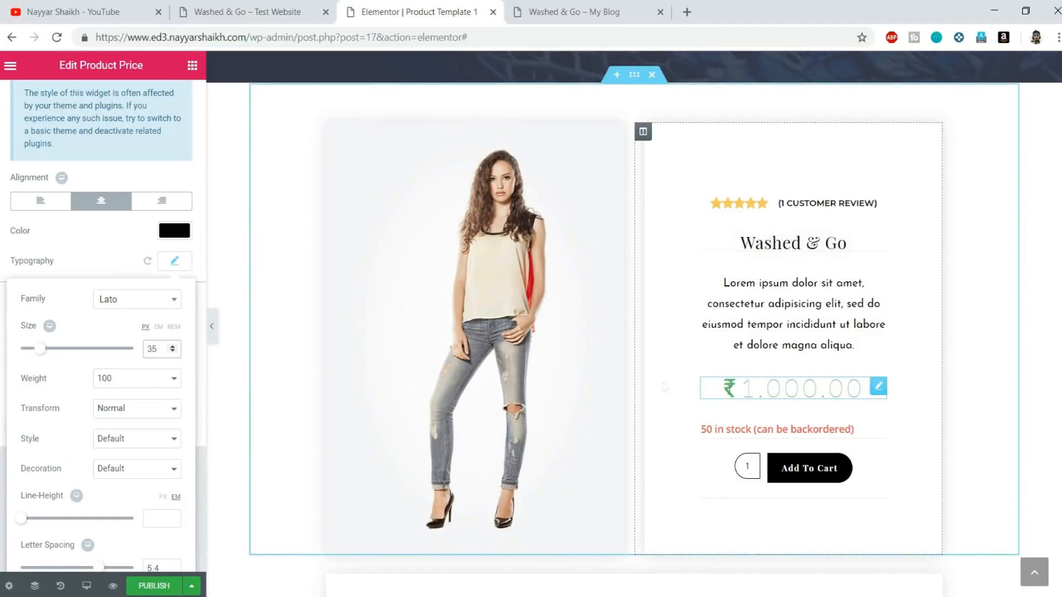
pyautogui.click(130, 382)
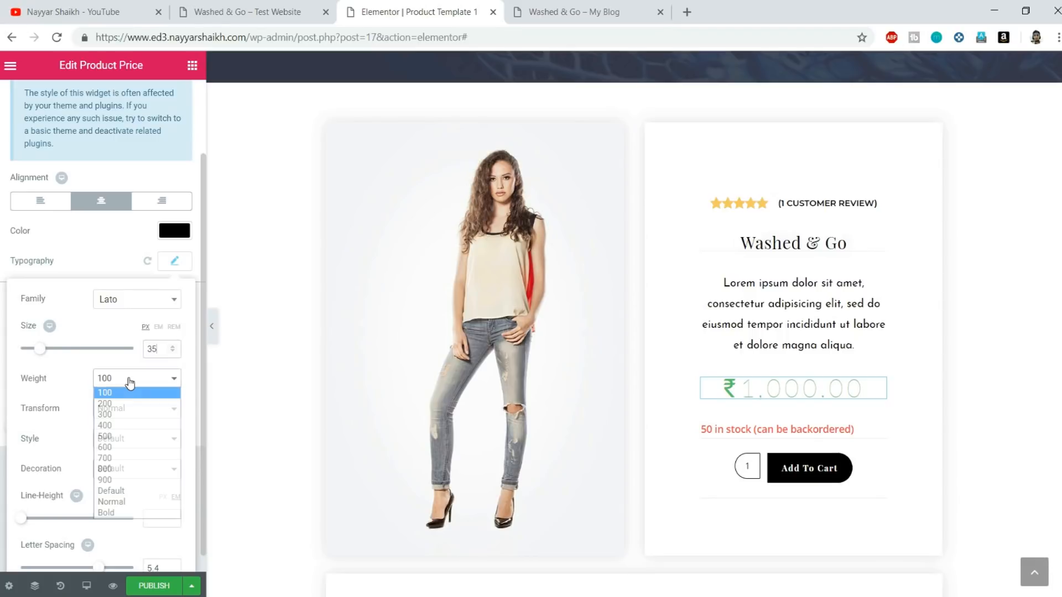
pyautogui.click(127, 434)
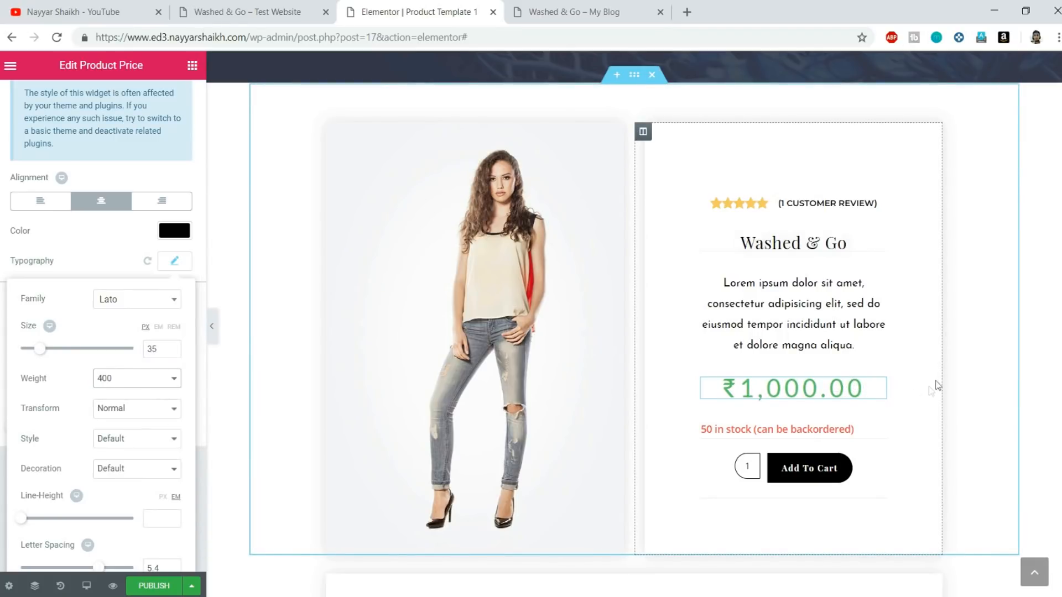
pyautogui.click(803, 427)
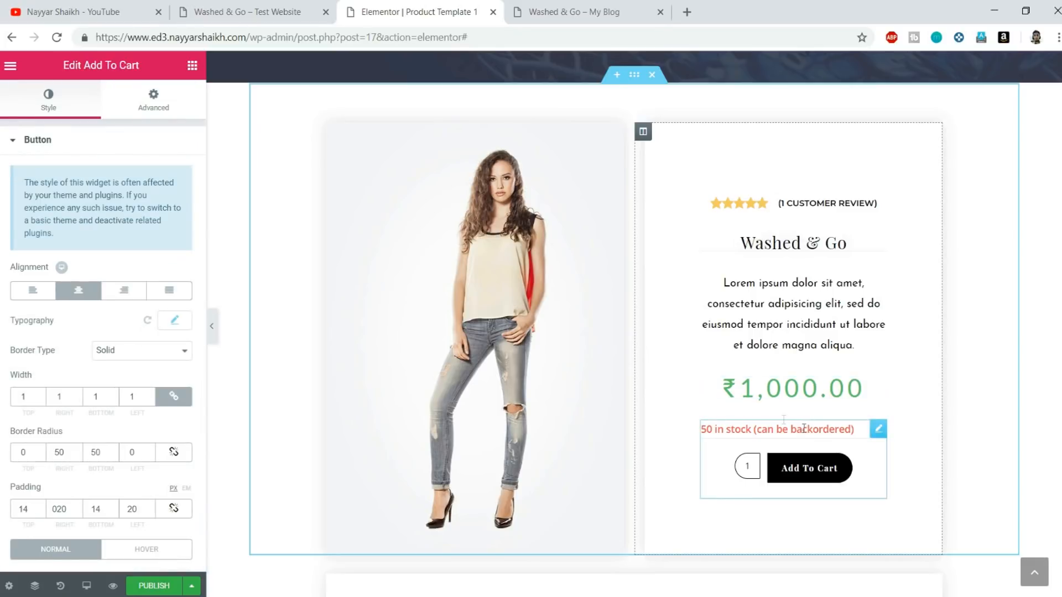
pyautogui.scroll(-3, 84, 308)
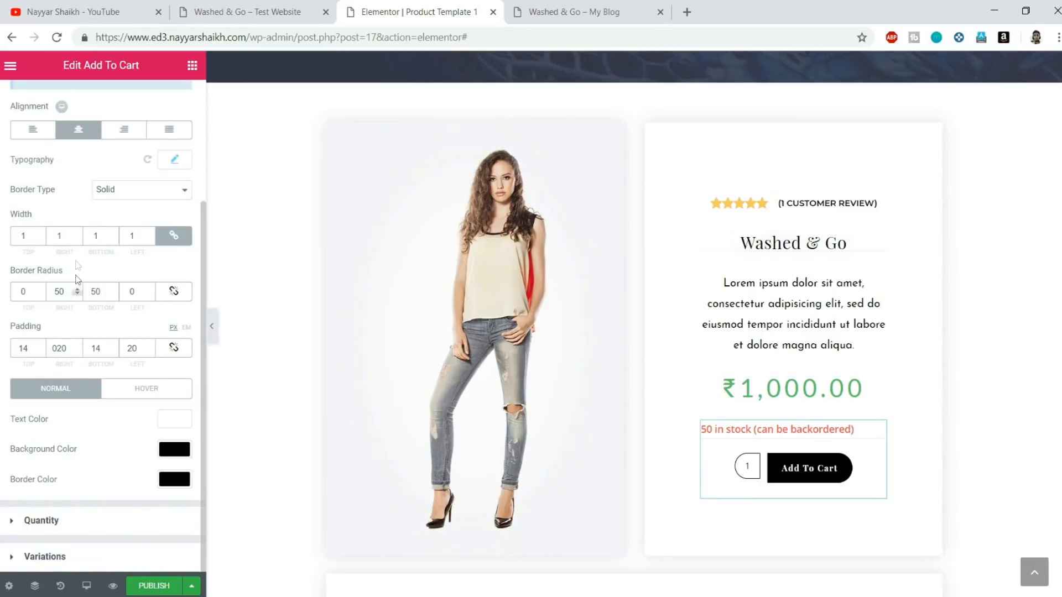
pyautogui.scroll(3, 83, 244)
pyautogui.click(74, 297)
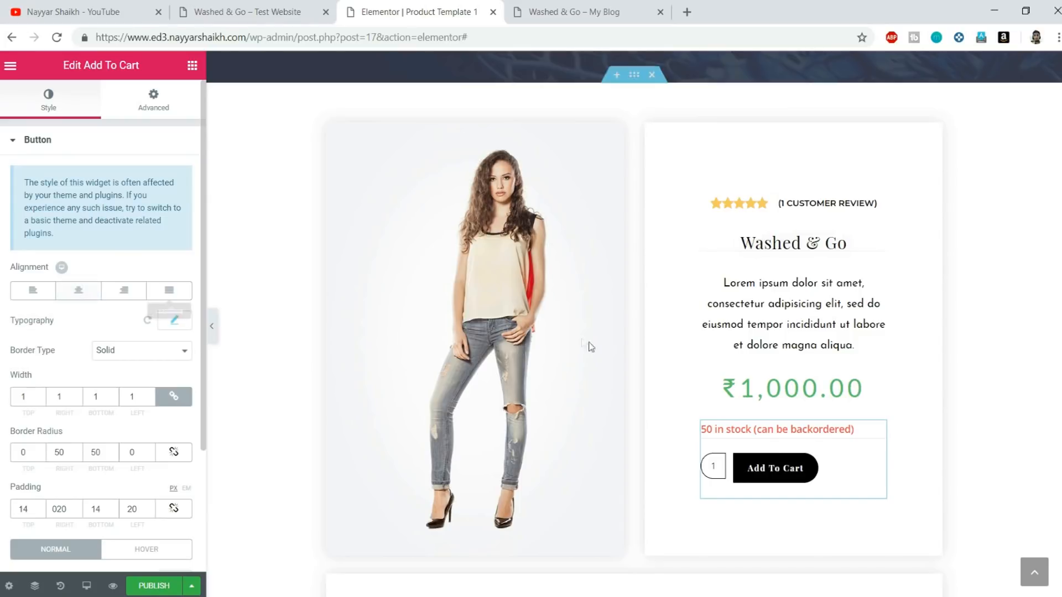
pyautogui.click(78, 291)
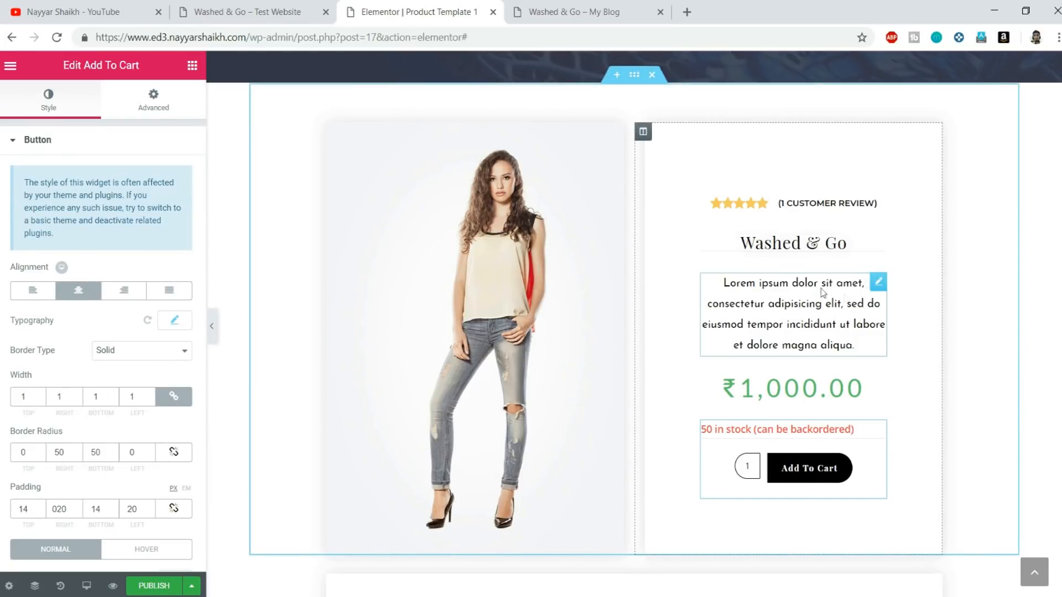
# Set the normal-state text color of the product data tab labels to black (#000000).
pyautogui.scroll(-9, 967, 301)
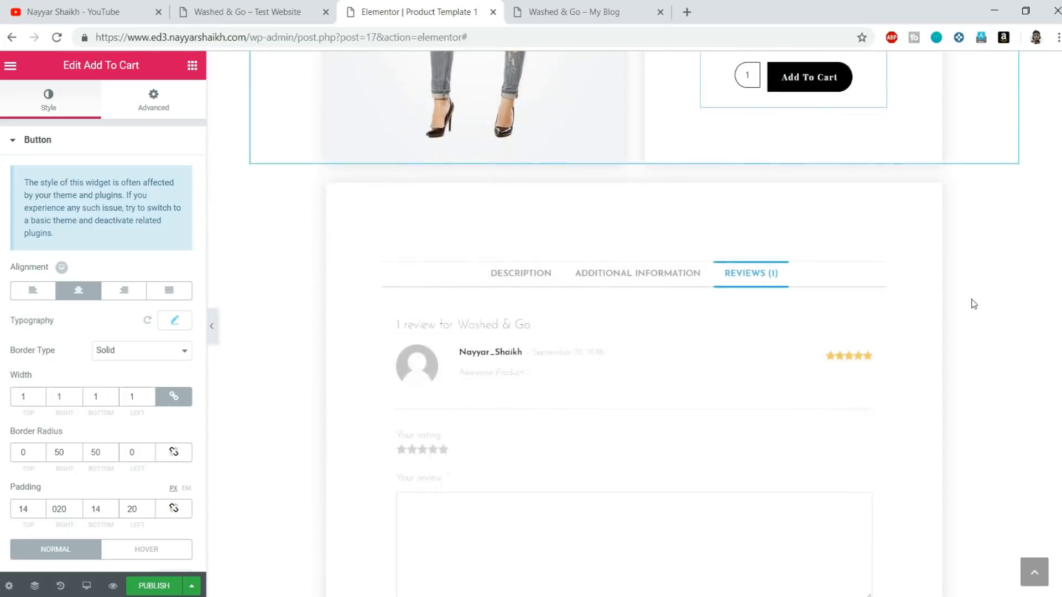
pyautogui.click(526, 178)
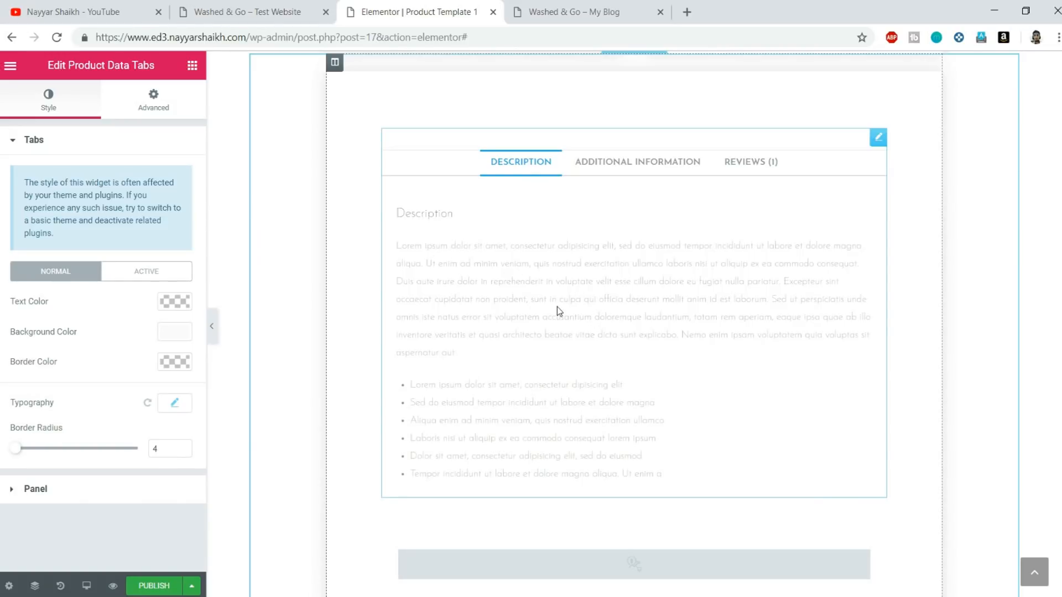
pyautogui.click(170, 304)
pyautogui.click(123, 472)
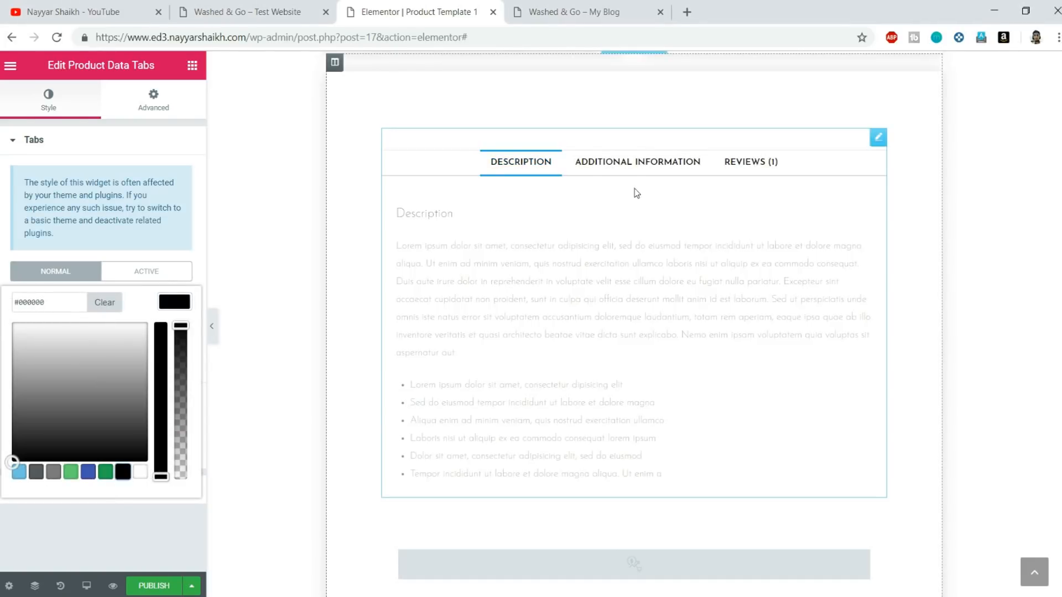
pyautogui.click(174, 303)
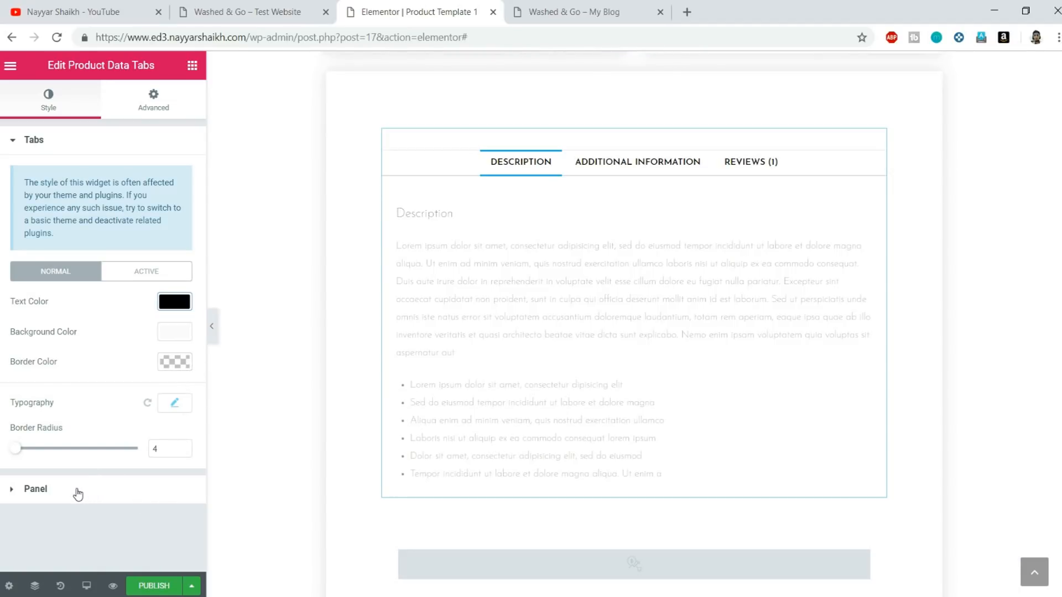
# Set the product data tabs' panel text color to black (#000000) and its font weight to 400.
pyautogui.click(122, 476)
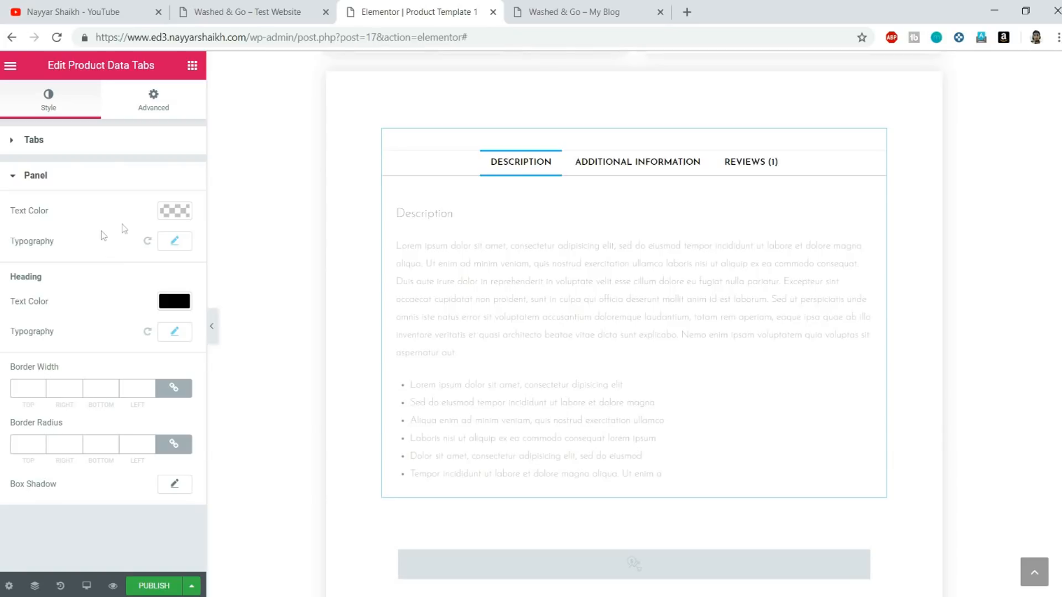
pyautogui.click(176, 215)
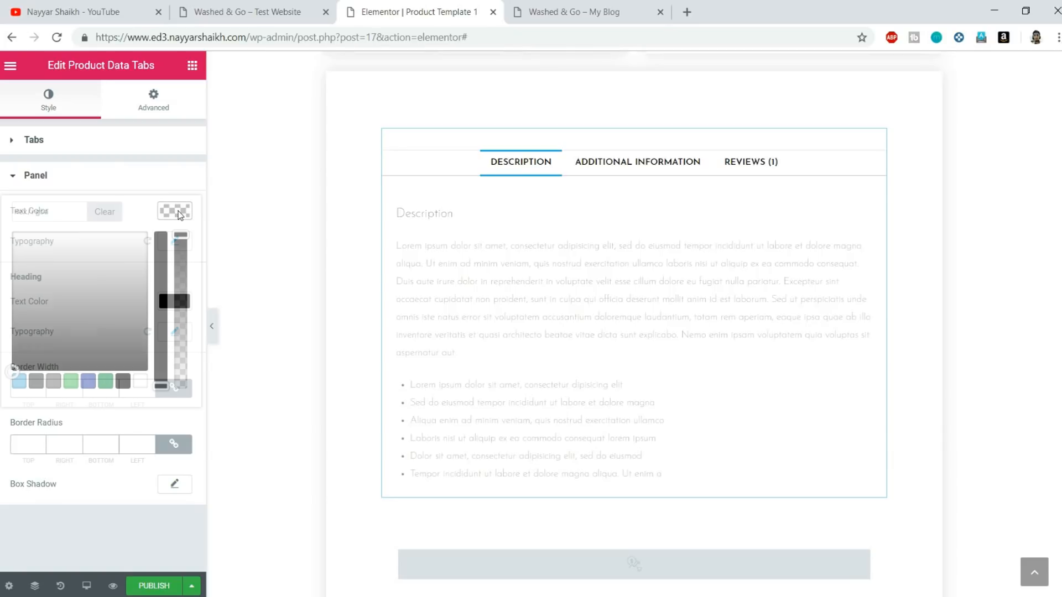
pyautogui.click(124, 382)
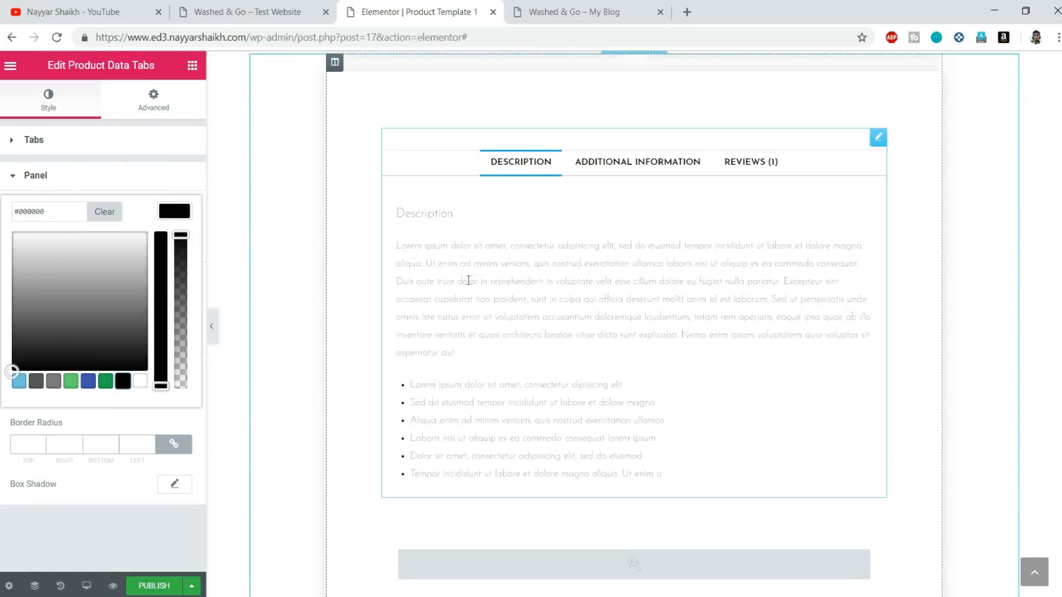
pyautogui.click(184, 213)
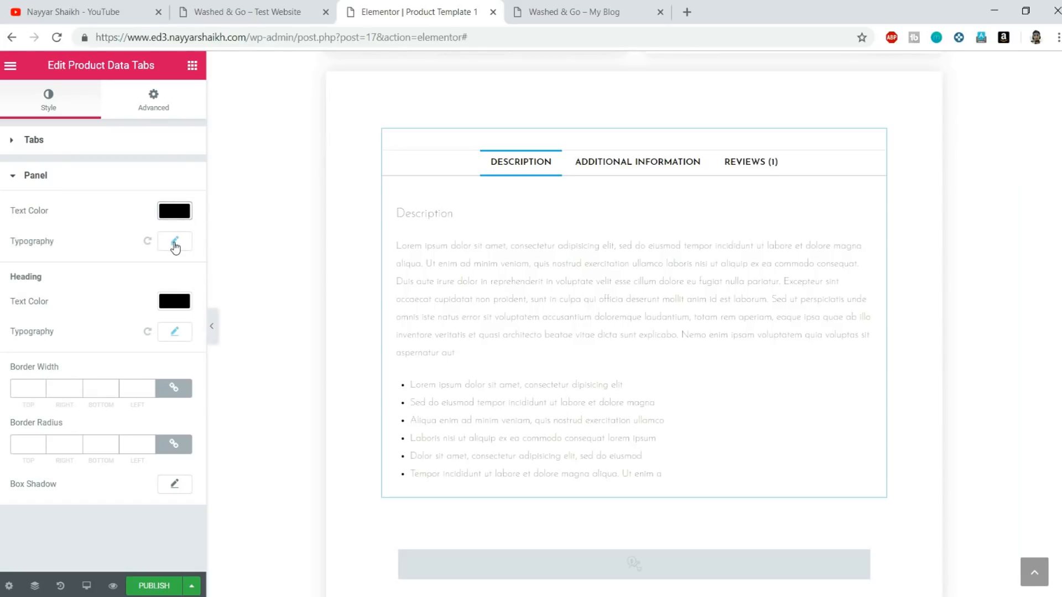
pyautogui.click(176, 244)
pyautogui.click(124, 362)
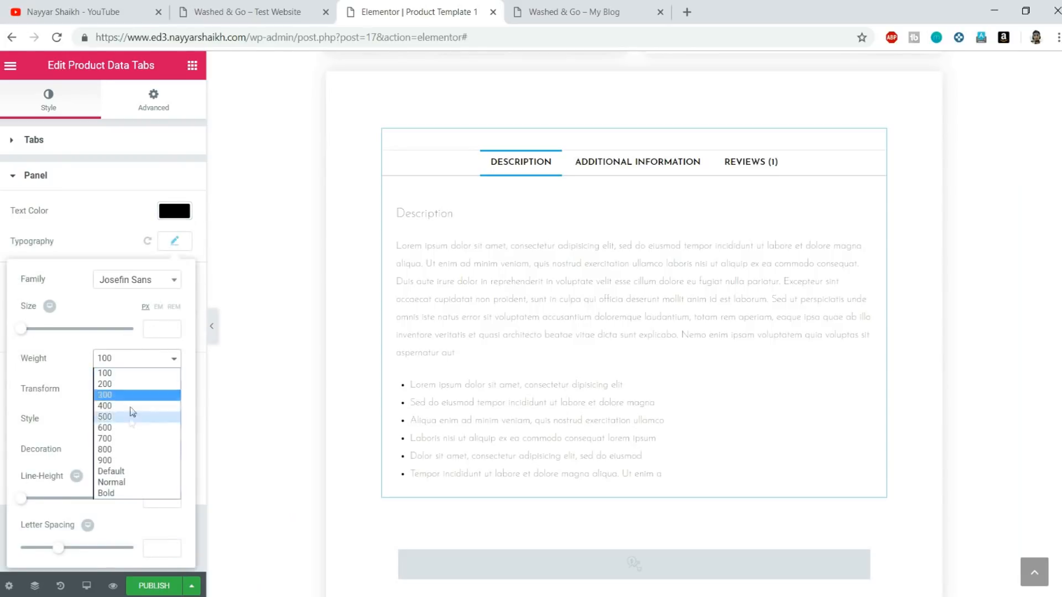
pyautogui.click(130, 411)
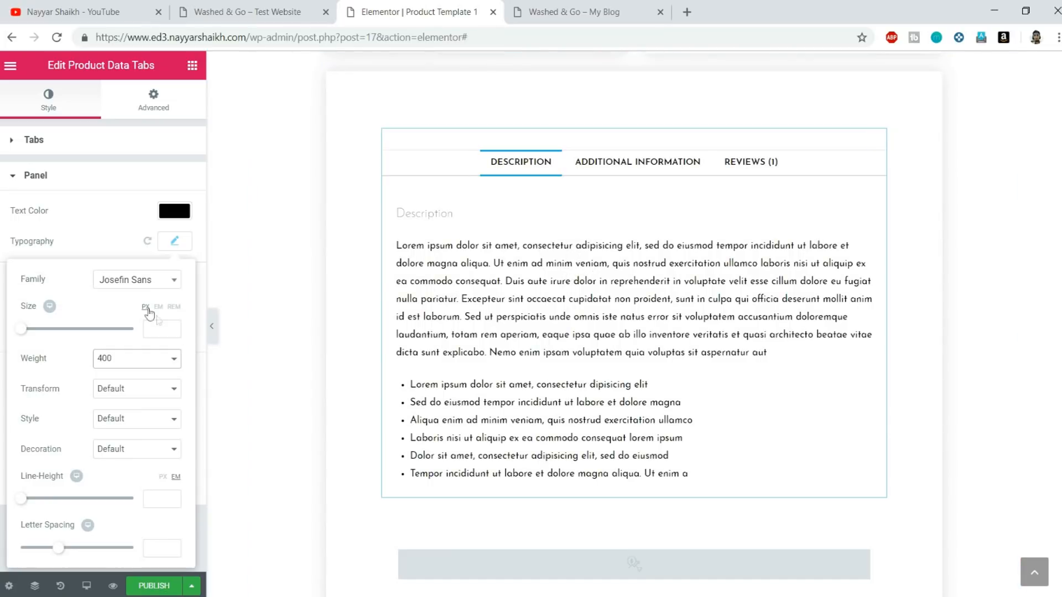
pyautogui.click(175, 241)
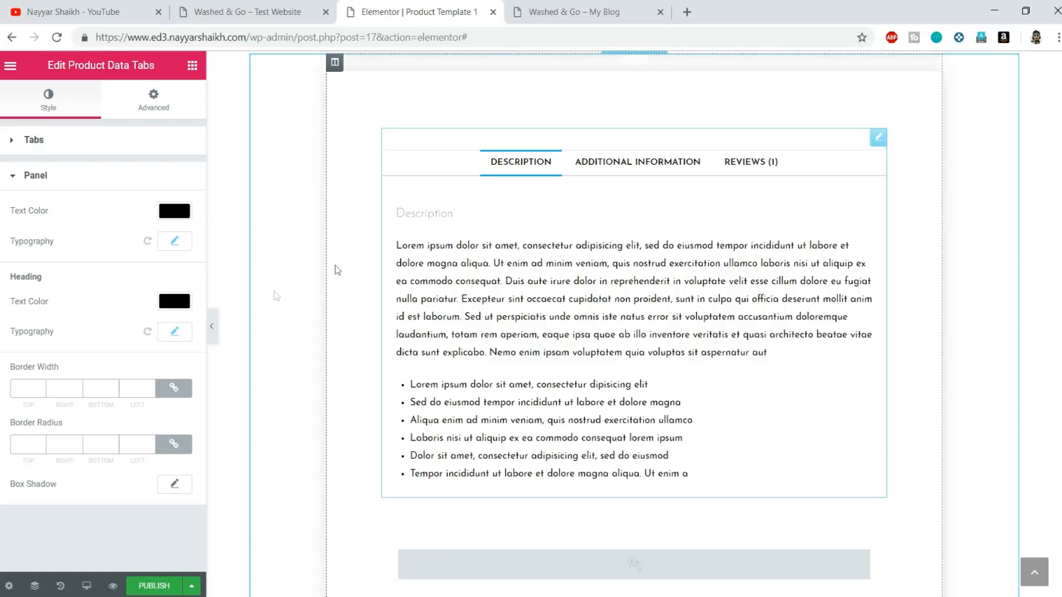
# Set the panel heading's font weight to 600 and check the result across the Additional Information, Reviews and Description tabs.
pyautogui.click(176, 332)
pyautogui.click(139, 449)
pyautogui.click(128, 520)
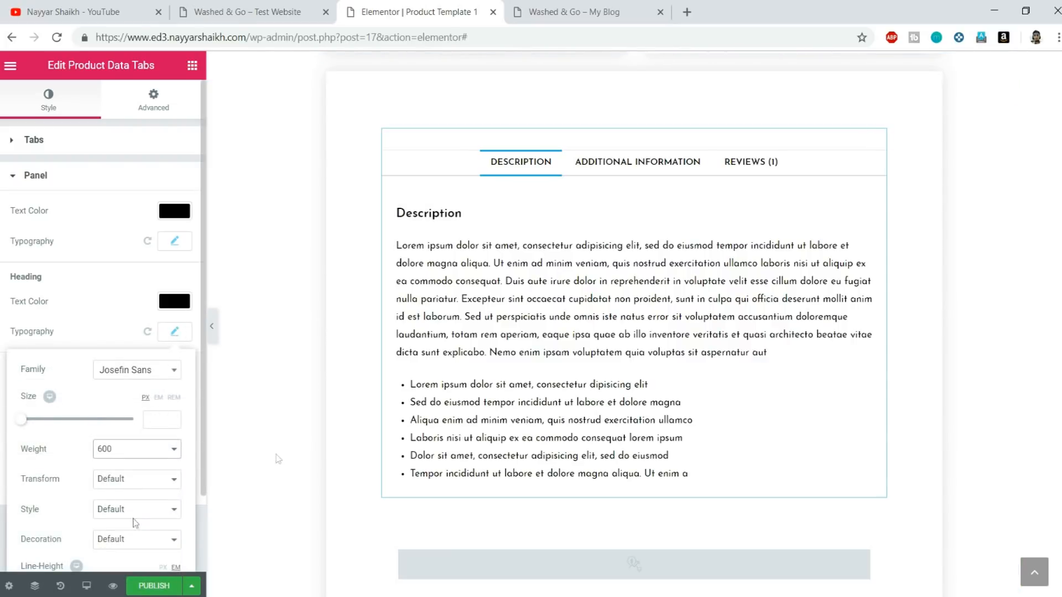
pyautogui.click(613, 163)
pyautogui.click(743, 164)
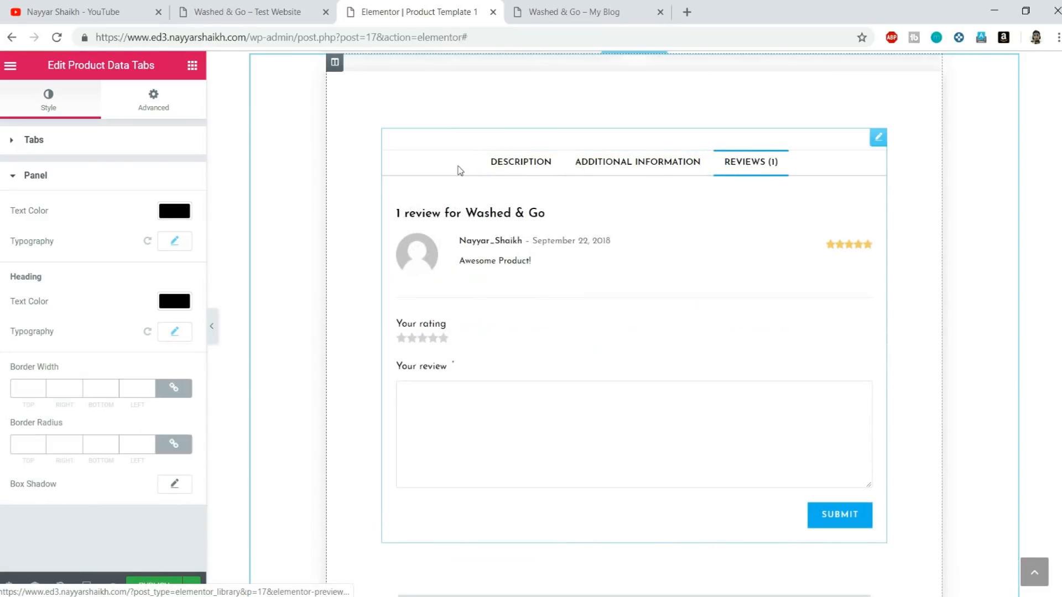
pyautogui.click(500, 165)
# Delete the inner section holding the Upsells widget below the product data tabs.
pyautogui.scroll(-4, 788, 327)
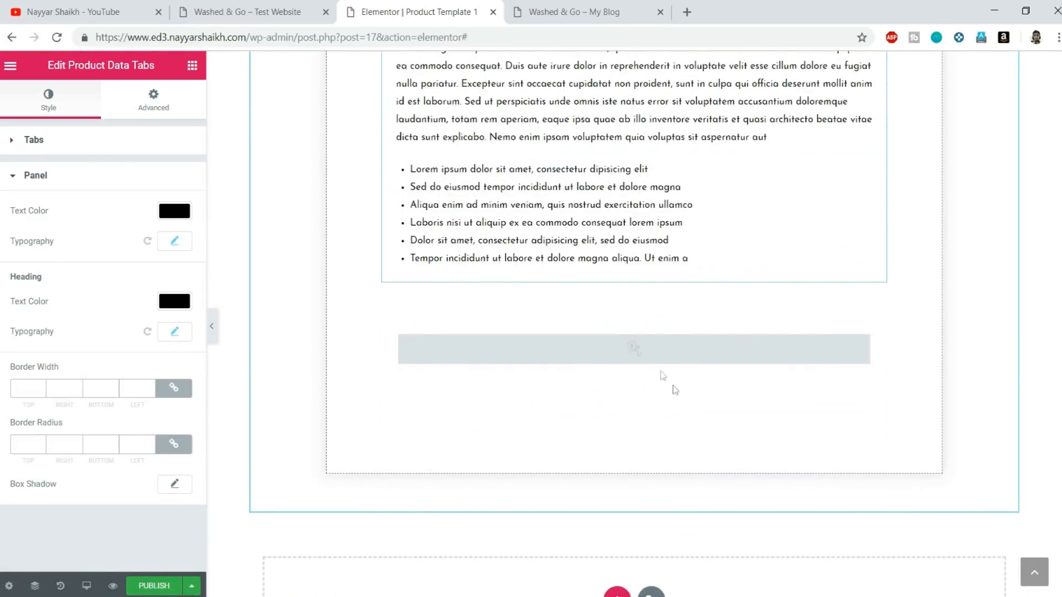
pyautogui.click(627, 354)
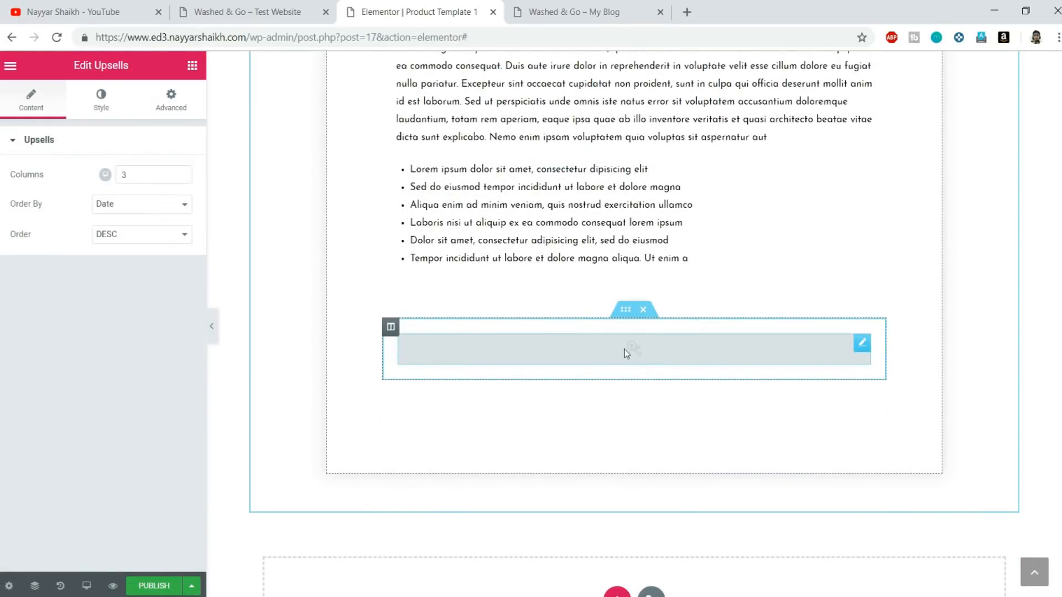
pyautogui.click(645, 311)
# Add a Product Meta widget below the Add To Cart widget in the product details column and set its view to Table.
pyautogui.scroll(-3, 175, 191)
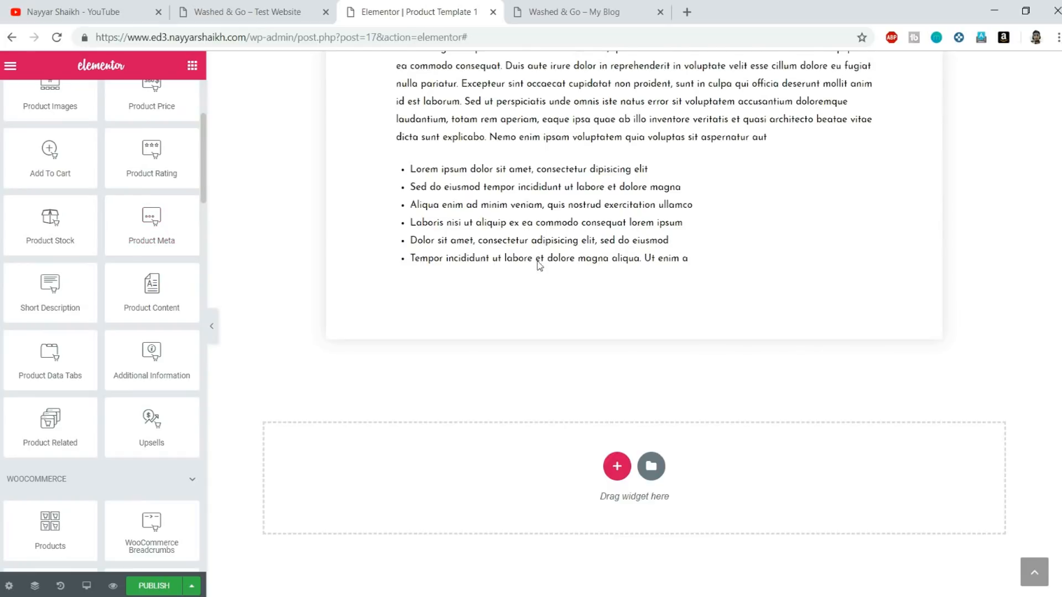
pyautogui.scroll(10, 609, 271)
pyautogui.scroll(-1, 809, 239)
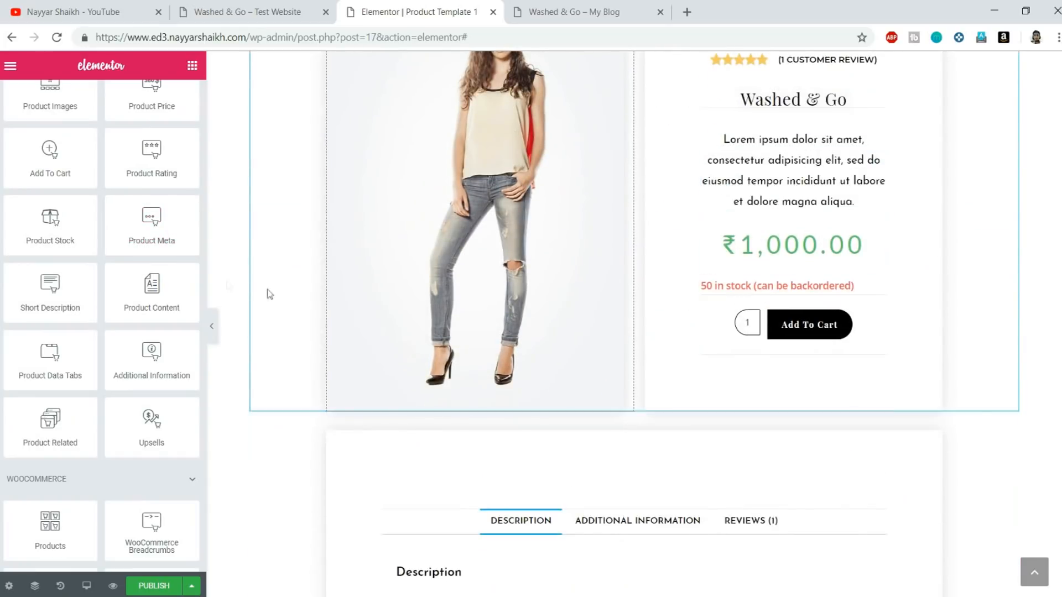
pyautogui.scroll(1, 825, 137)
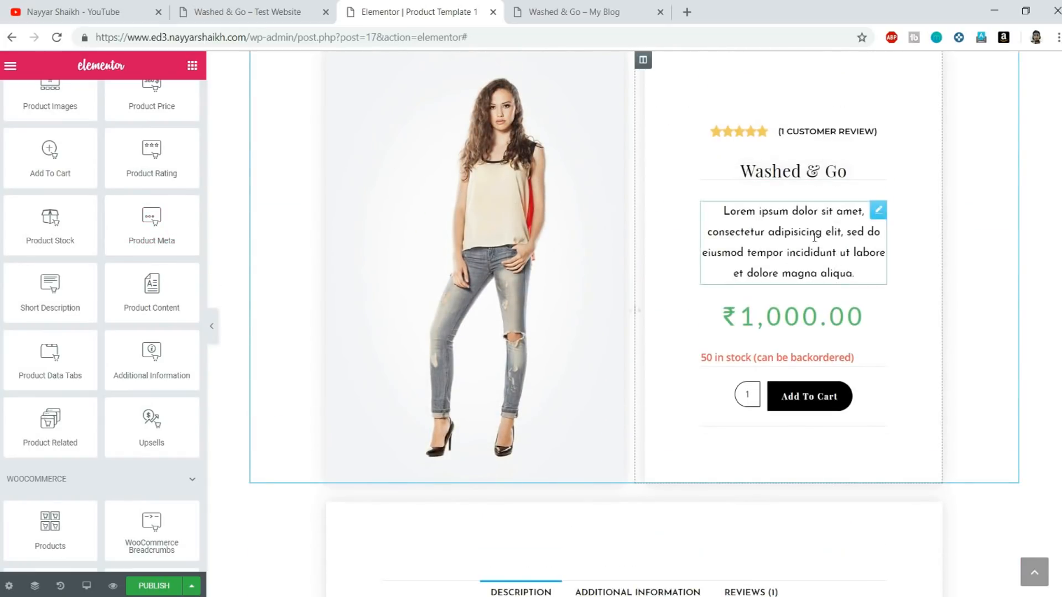
pyautogui.moveTo(152, 221); pyautogui.dragTo(808, 291)
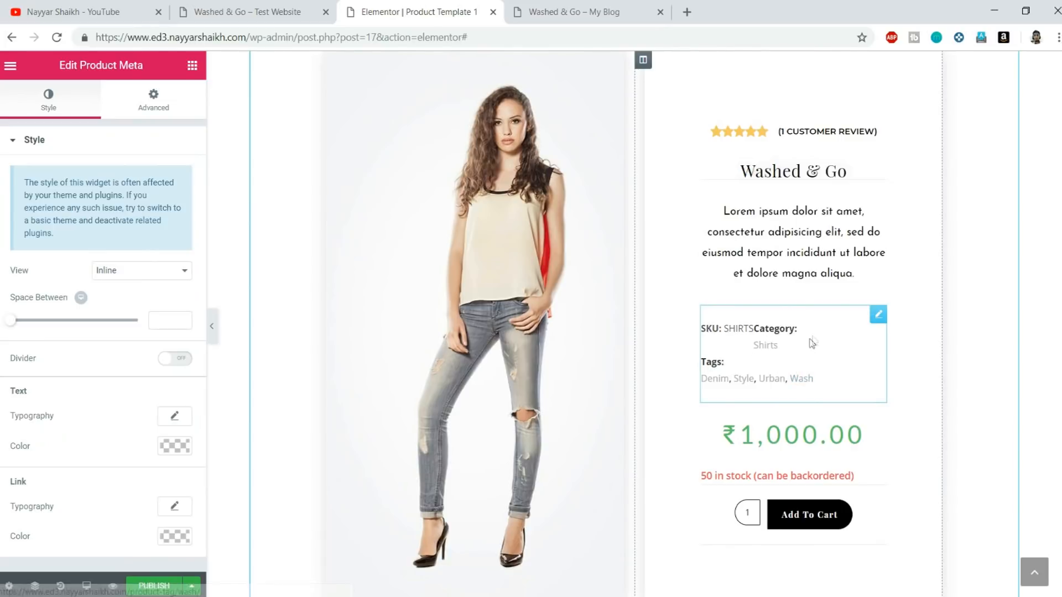
pyautogui.moveTo(870, 361); pyautogui.dragTo(850, 438)
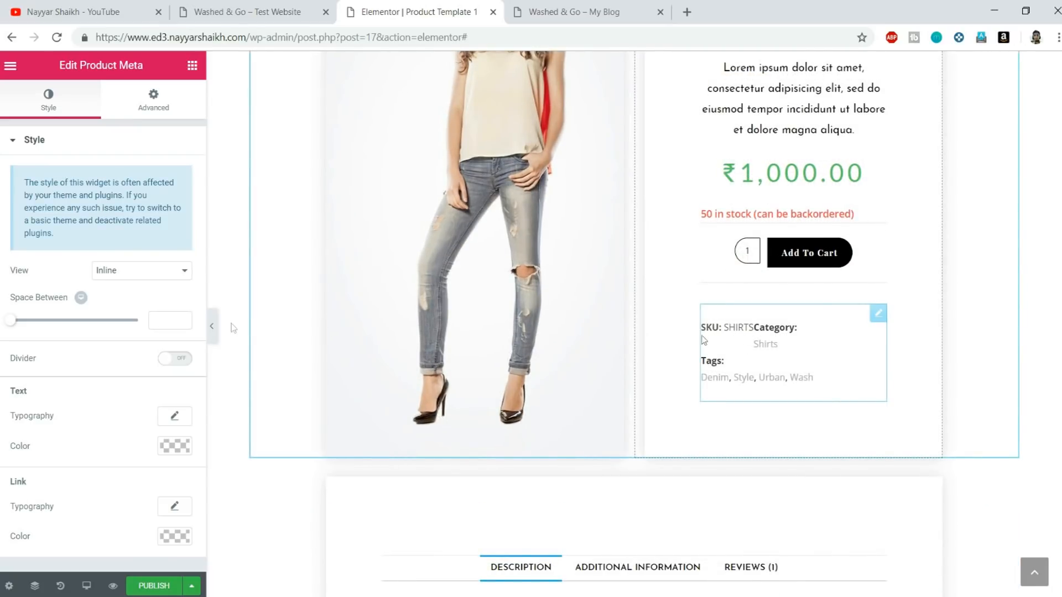
pyautogui.click(138, 274)
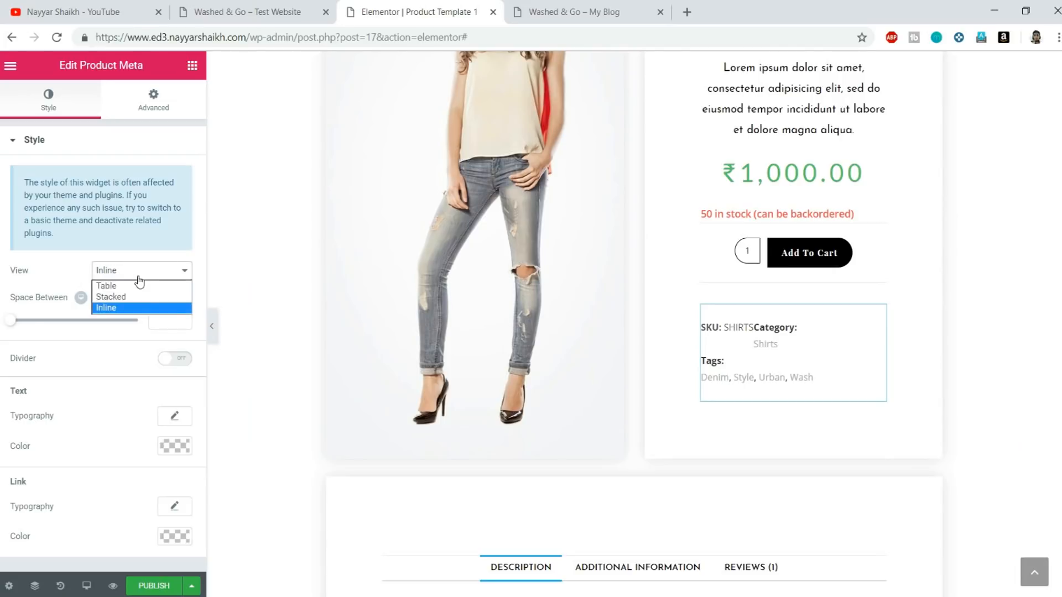
pyautogui.click(134, 287)
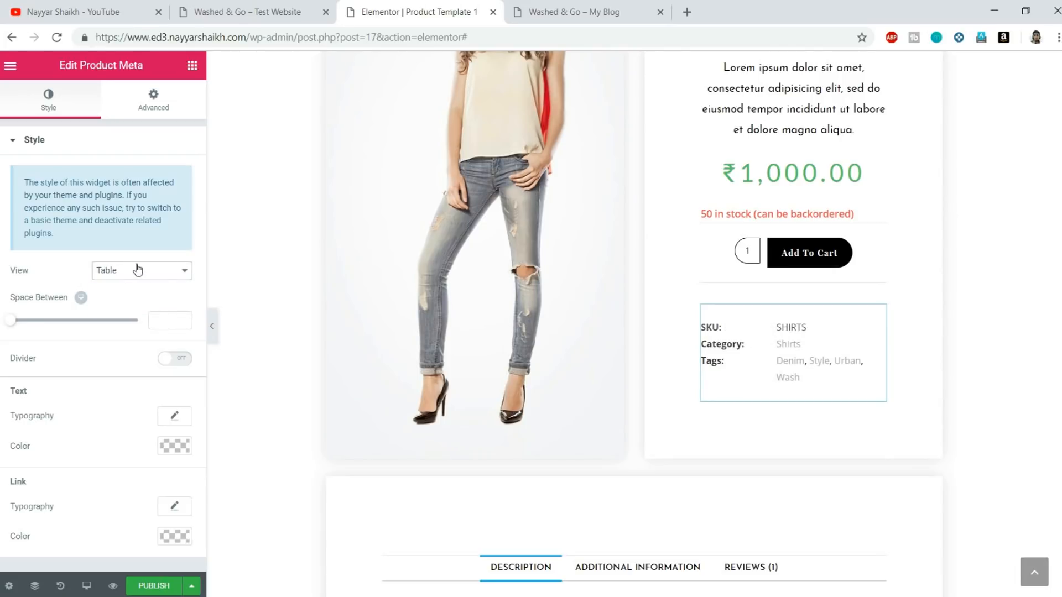
# Try the Stacked view on the Product Meta widget and return it to the Table view.
pyautogui.click(133, 271)
pyautogui.click(131, 295)
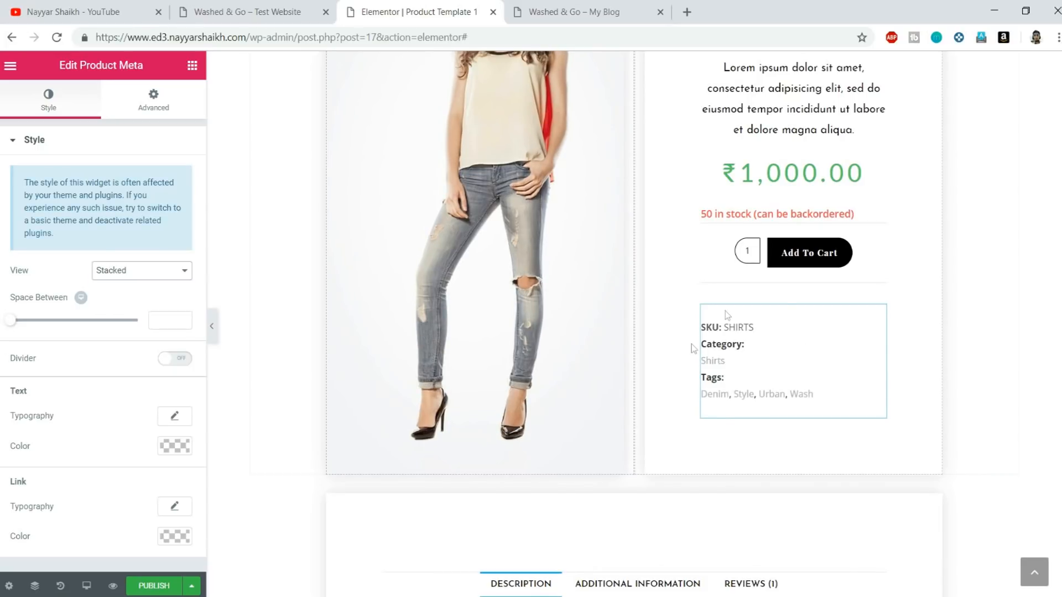
pyautogui.click(113, 271)
pyautogui.click(119, 286)
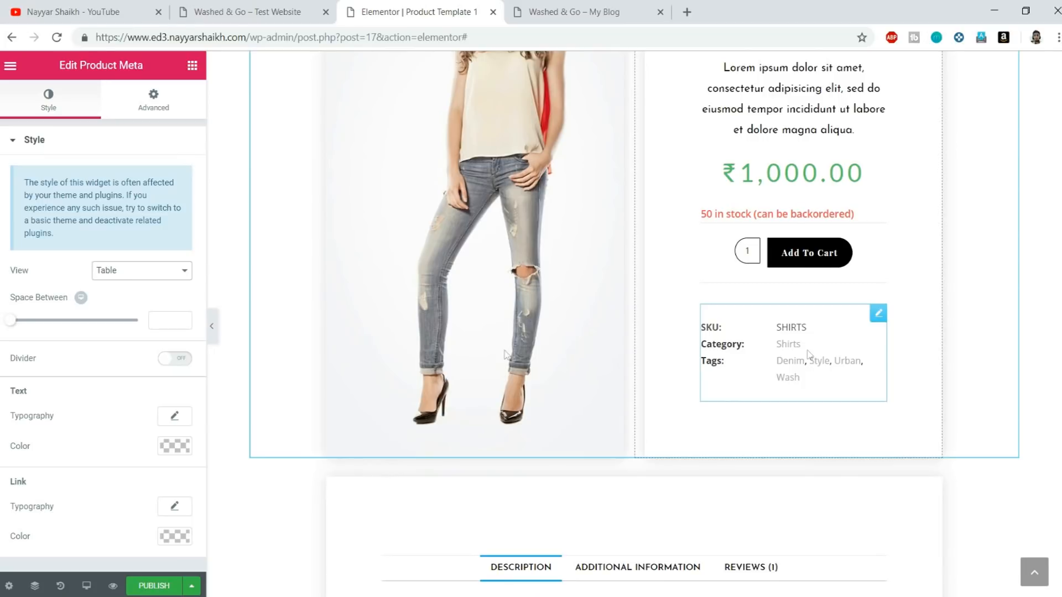
# Set the Product Meta widget's space between rows to 1, try out its divider and leave the divider off.
pyautogui.moveTo(11, 322); pyautogui.dragTo(16, 327)
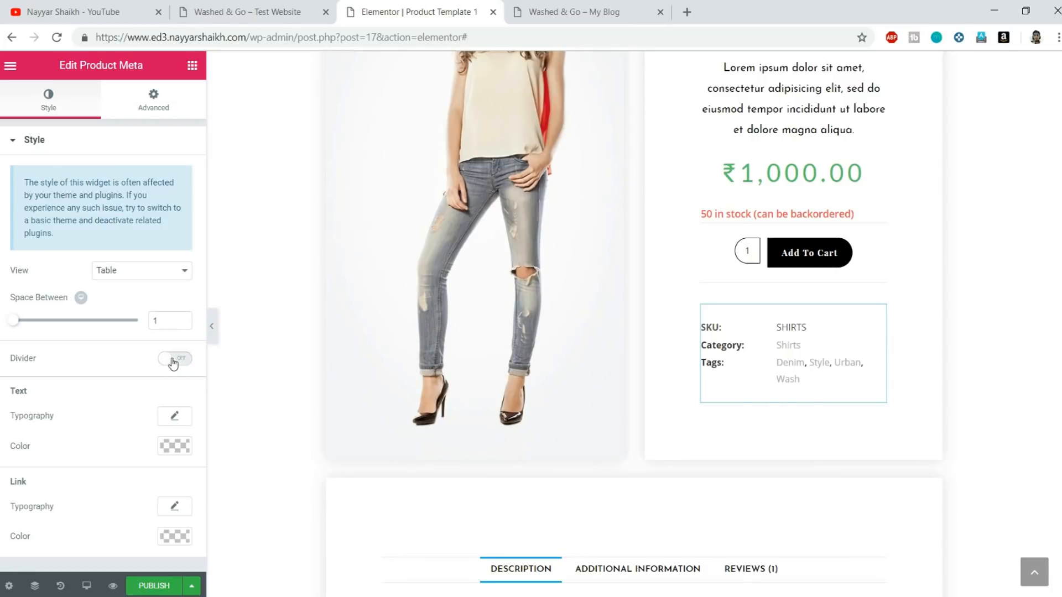
pyautogui.click(173, 360)
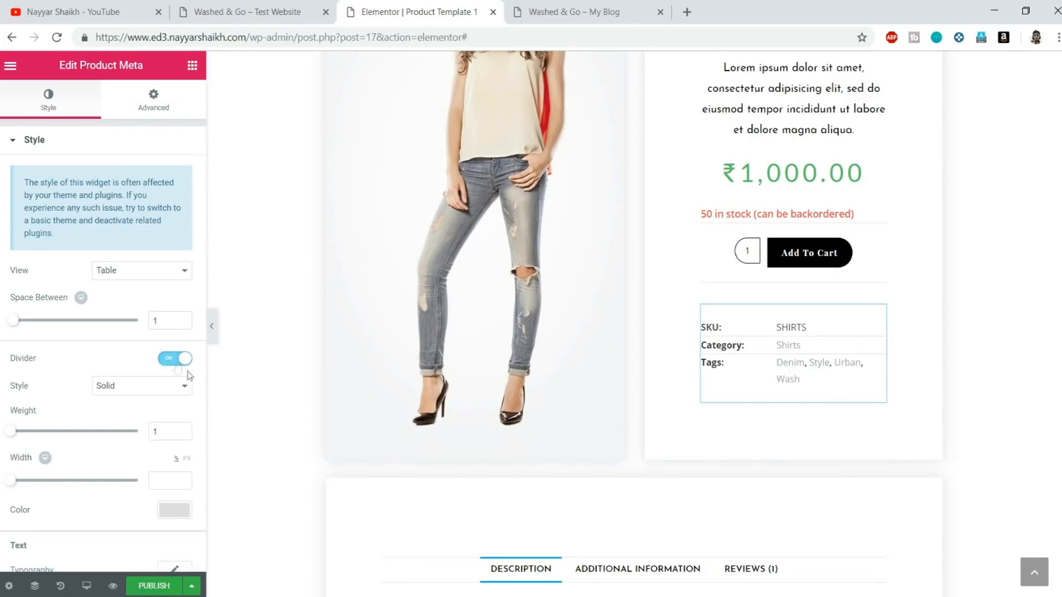
pyautogui.click(176, 359)
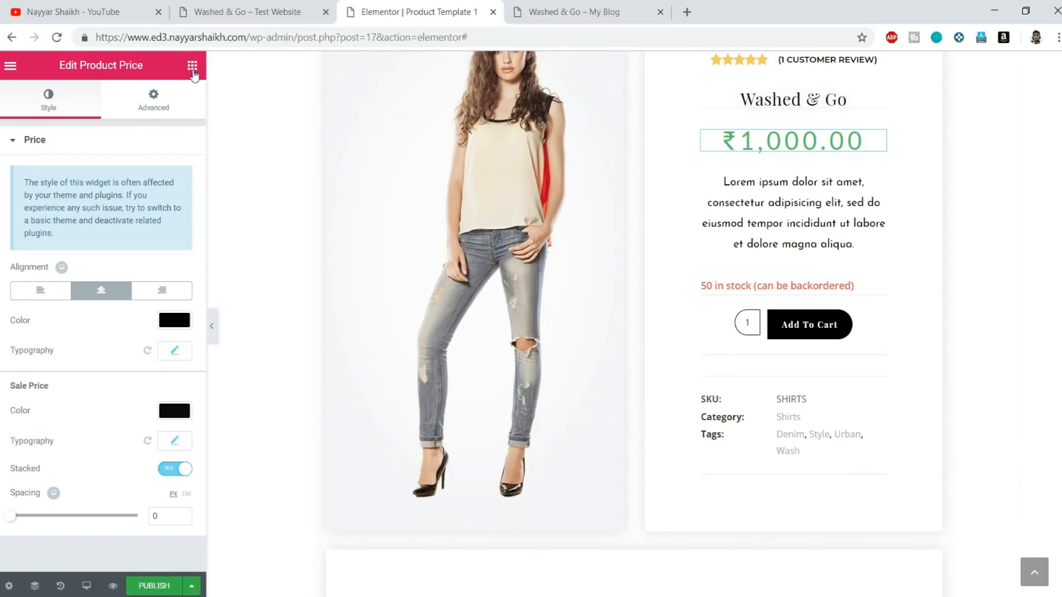
# Try placing a second Add To Cart widget above the product meta, and delete that duplicate widget.
pyautogui.click(193, 66)
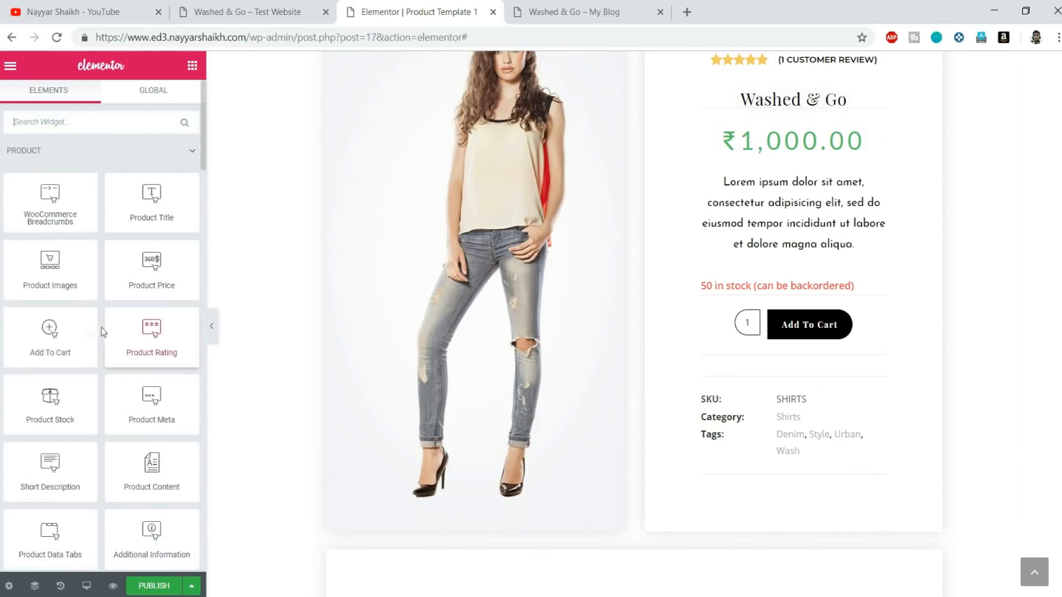
pyautogui.scroll(-2, 71, 332)
pyautogui.moveTo(53, 257); pyautogui.dragTo(841, 368)
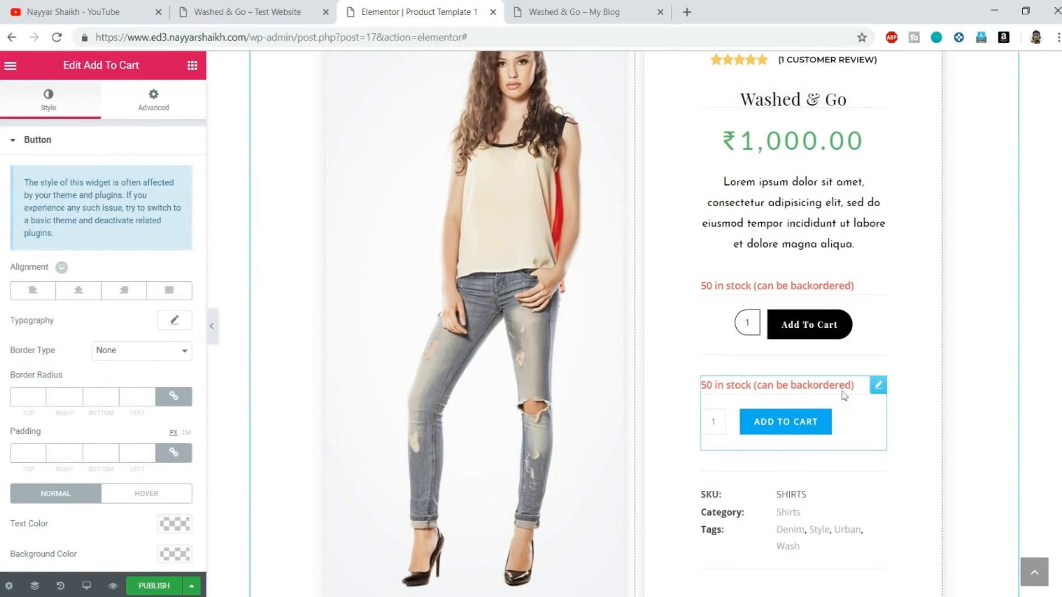
pyautogui.rightClick(877, 390)
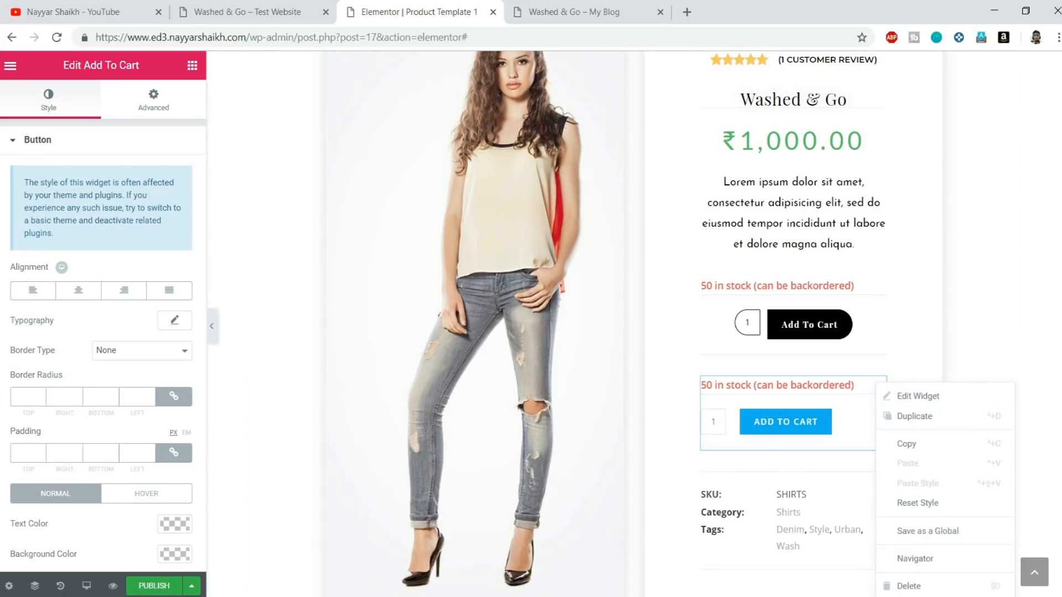
pyautogui.click(934, 587)
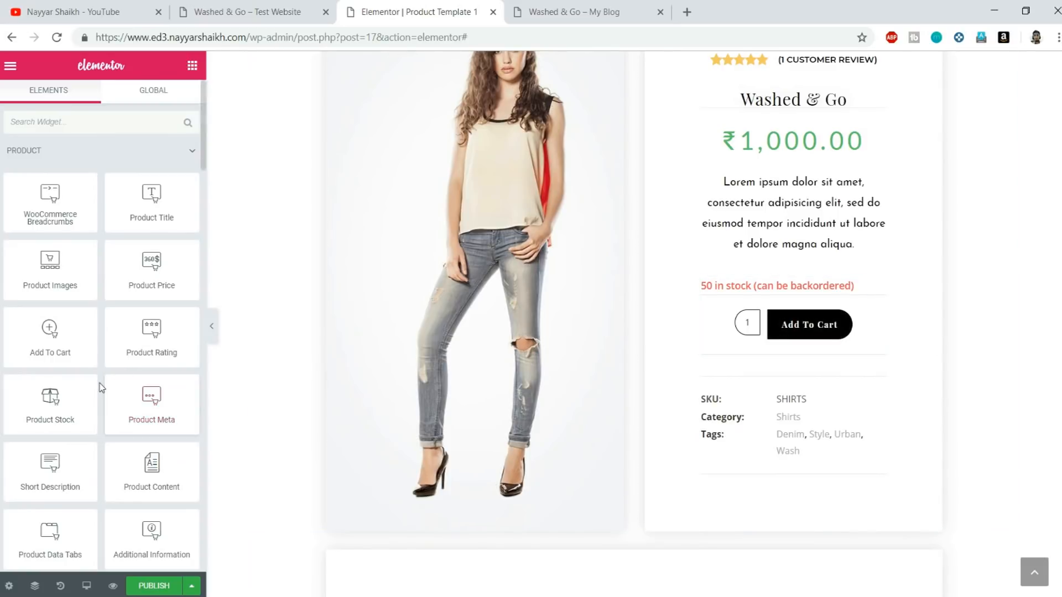
# Review the available product widgets and examine the whole template layout from the hero section to the product data tabs.
pyautogui.scroll(-2, 101, 387)
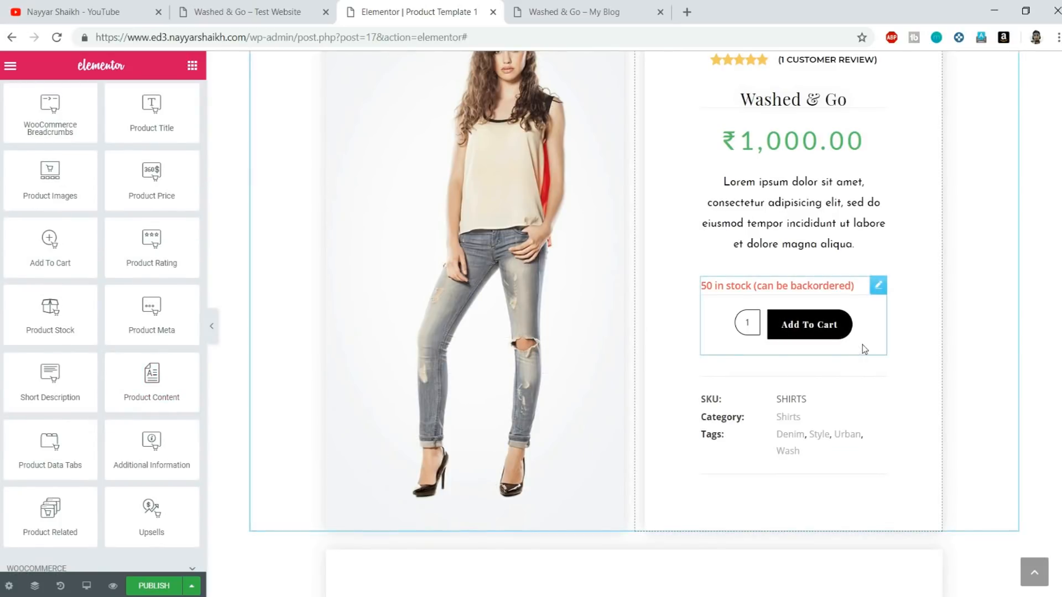
pyautogui.scroll(-1, 882, 256)
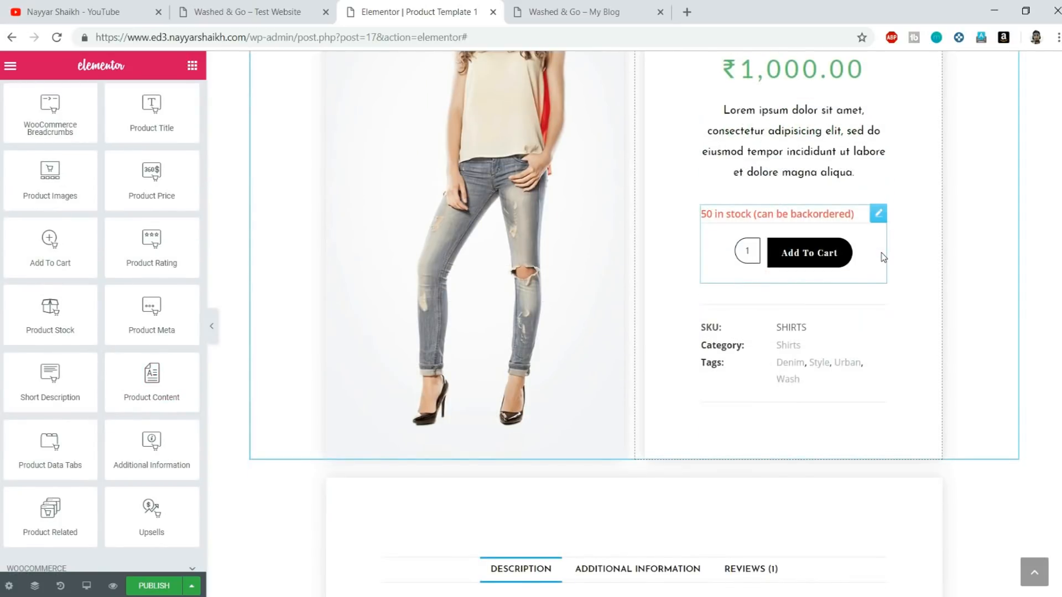
pyautogui.scroll(2, 882, 256)
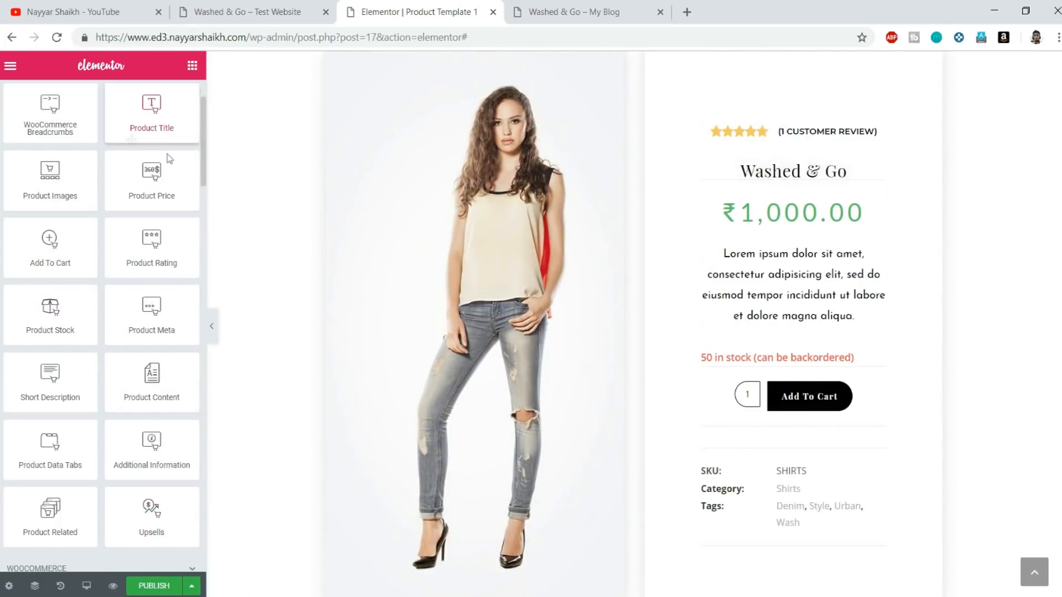
pyautogui.scroll(2, 83, 171)
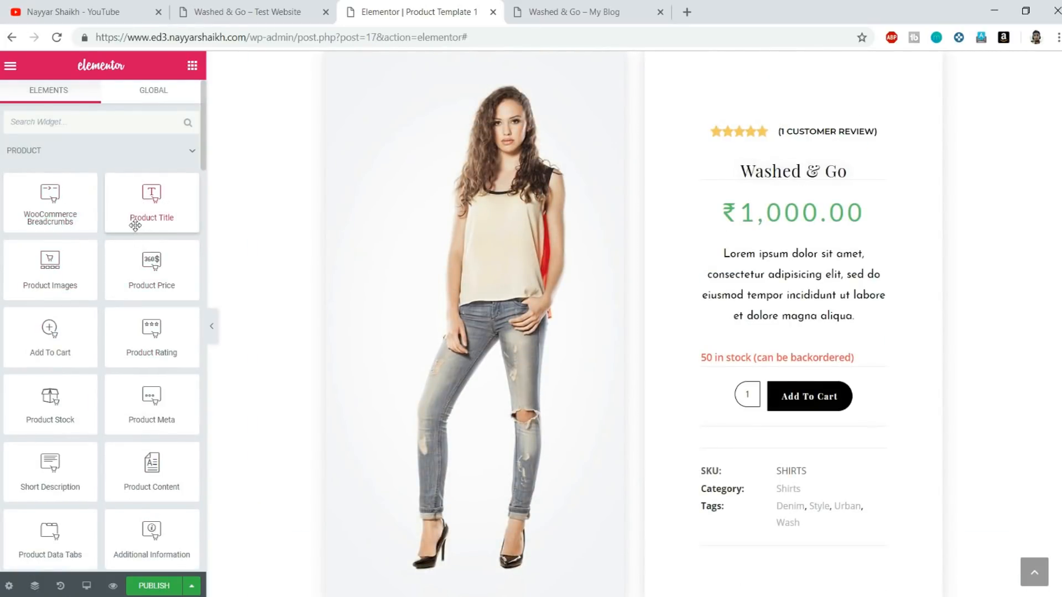
pyautogui.scroll(-4, 144, 219)
pyautogui.scroll(7, 719, 334)
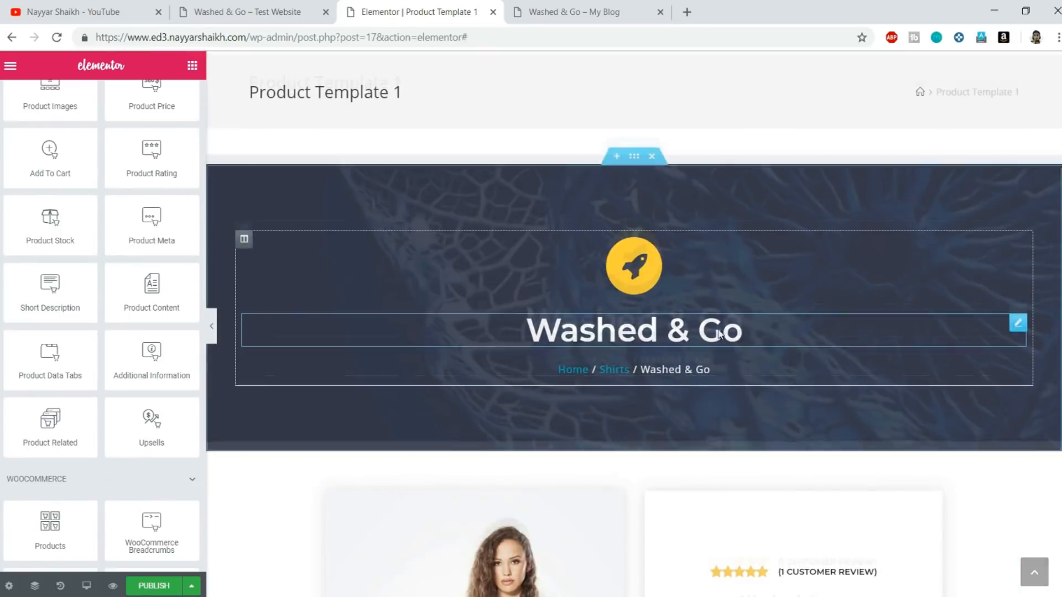
pyautogui.scroll(-5, 718, 335)
pyautogui.scroll(-15, 720, 334)
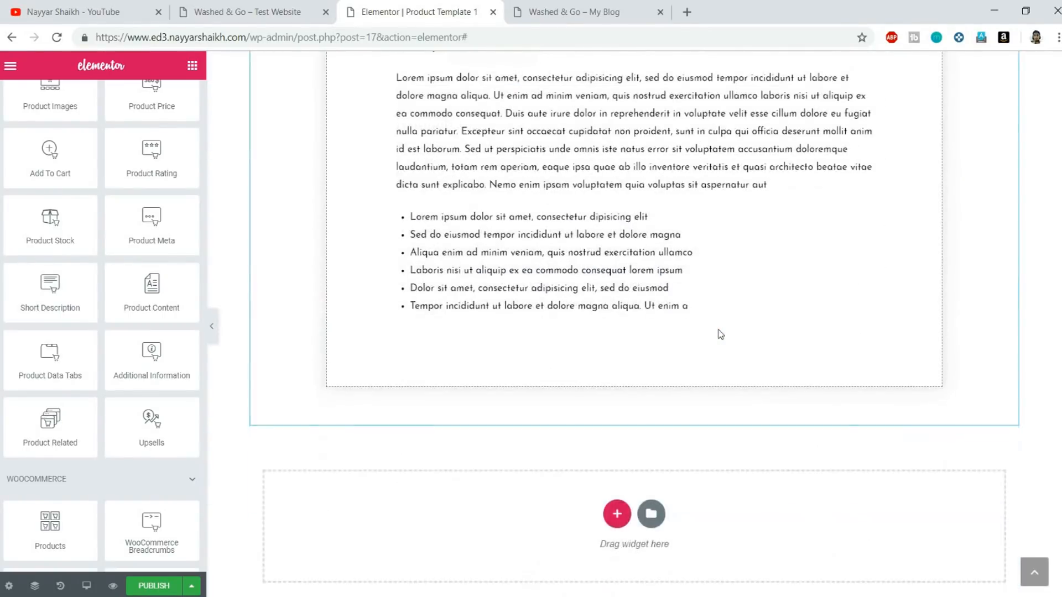
pyautogui.scroll(20, 720, 334)
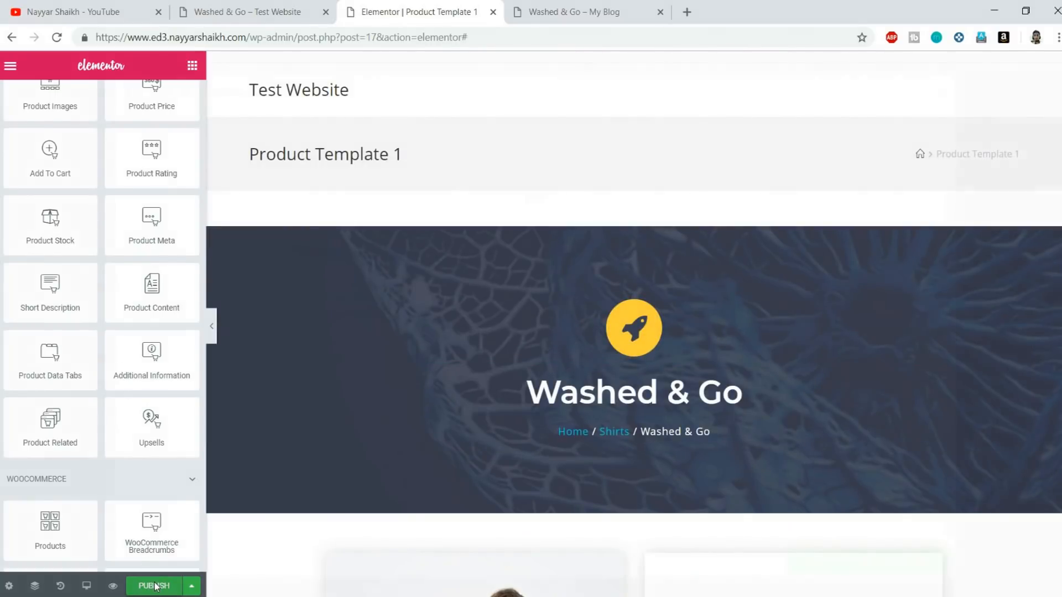
# Publish the template with an Include display condition set to All Products.
pyautogui.click(155, 587)
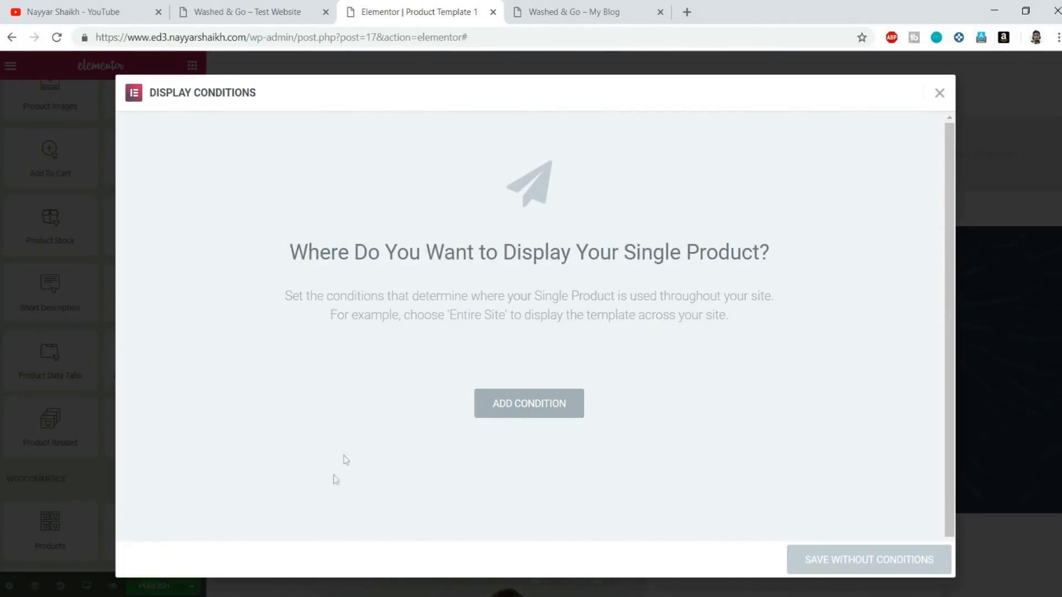
pyautogui.click(535, 411)
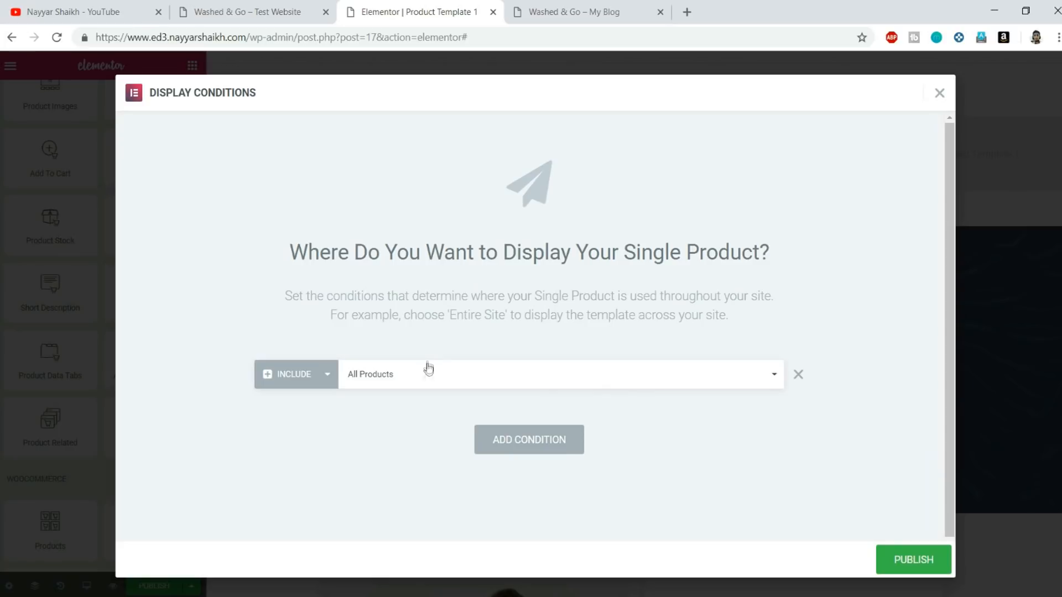
pyautogui.click(423, 383)
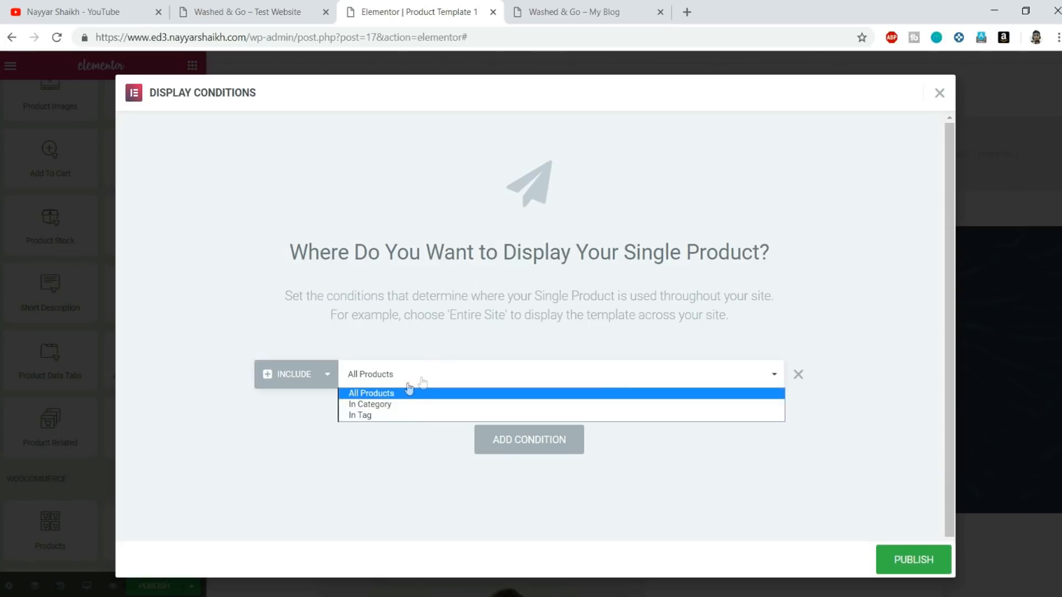
pyautogui.click(386, 405)
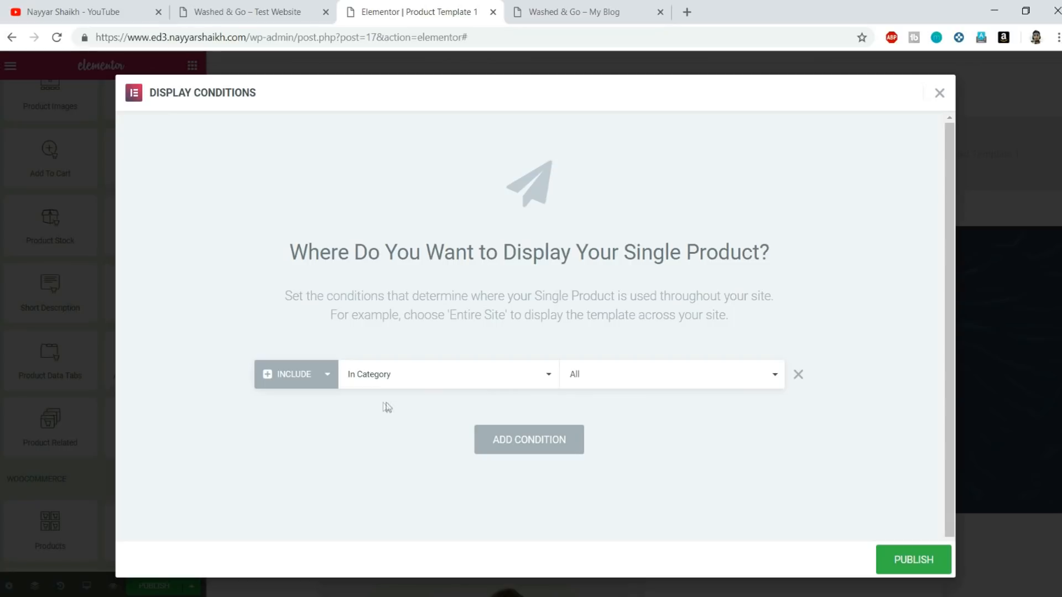
pyautogui.click(442, 380)
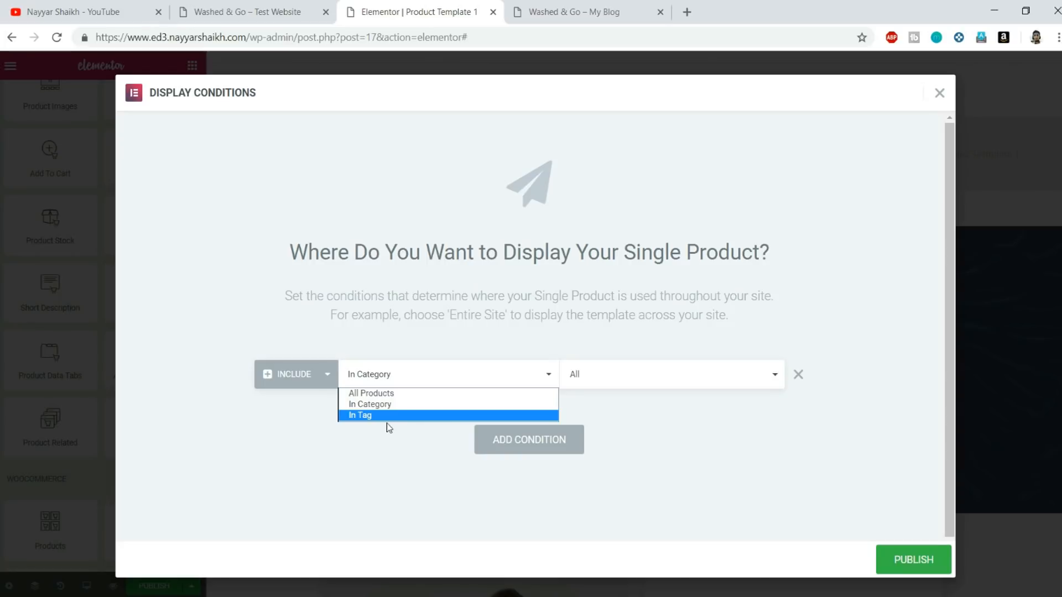
pyautogui.click(388, 396)
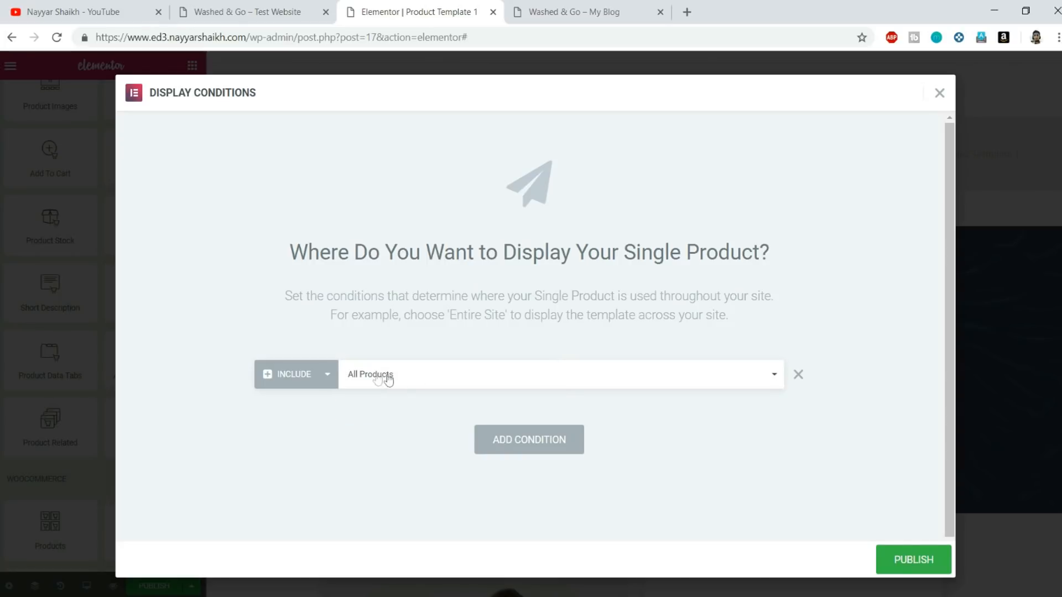
pyautogui.click(917, 561)
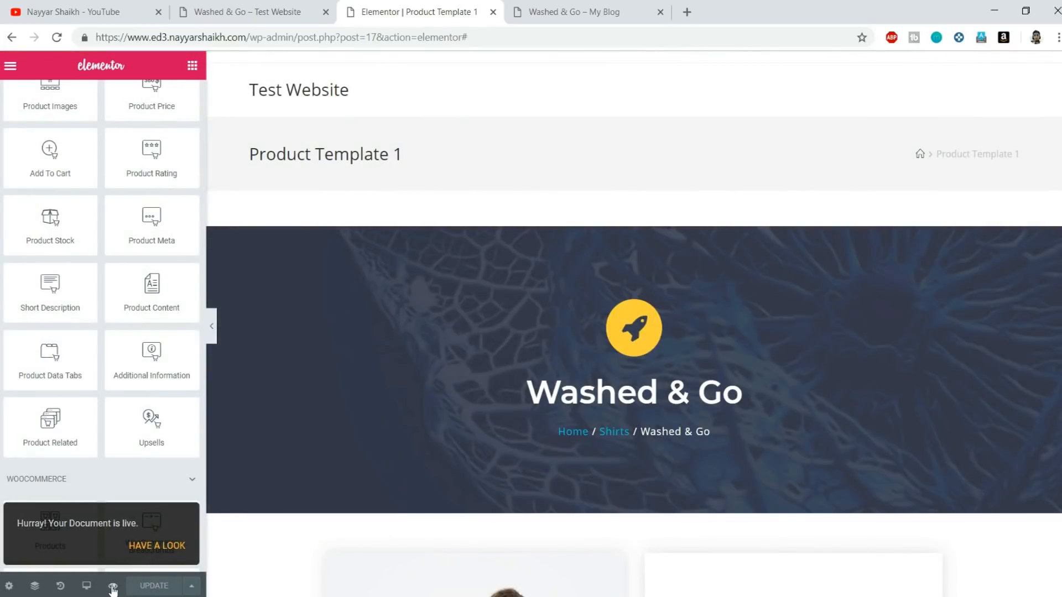
# Preview the published product page, checking its full layout and comparing the theme's page title with the template's hero title.
pyautogui.moveTo(113, 590)
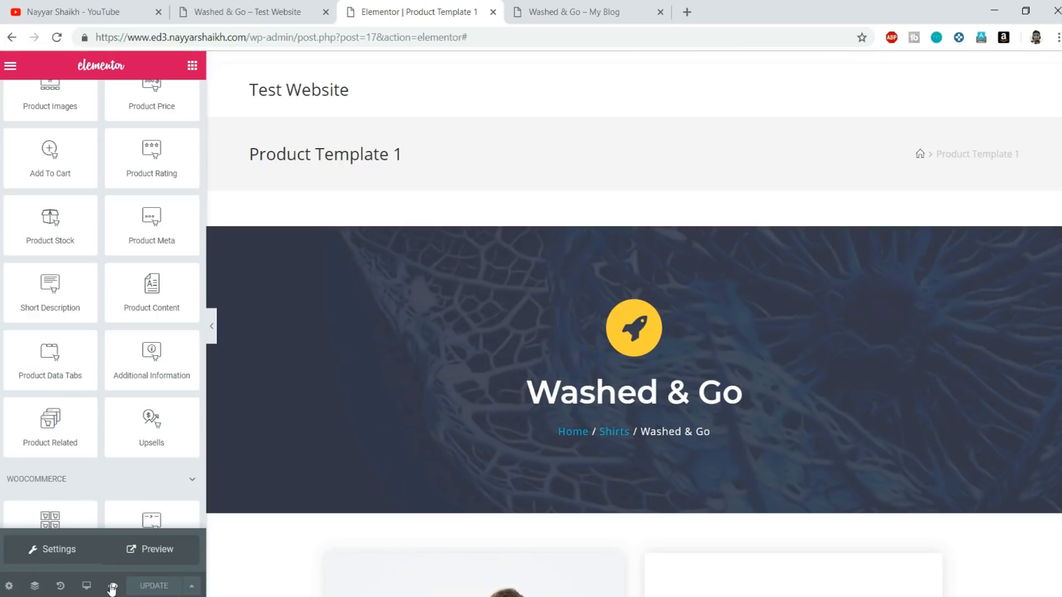
pyautogui.click(167, 550)
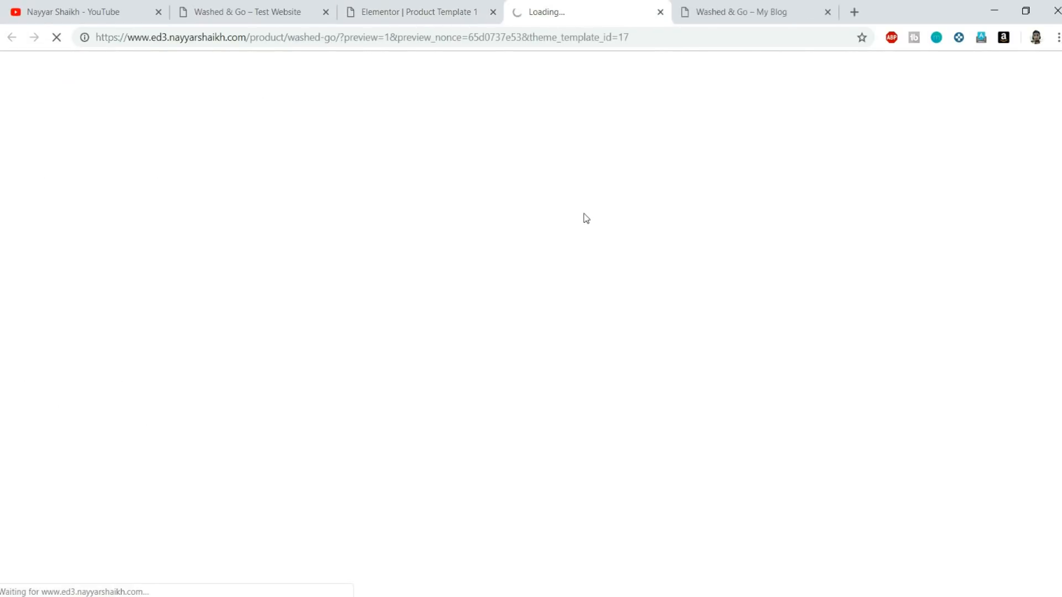
pyautogui.scroll(-4, 699, 315)
pyautogui.scroll(-10, 699, 318)
pyautogui.scroll(8, 701, 316)
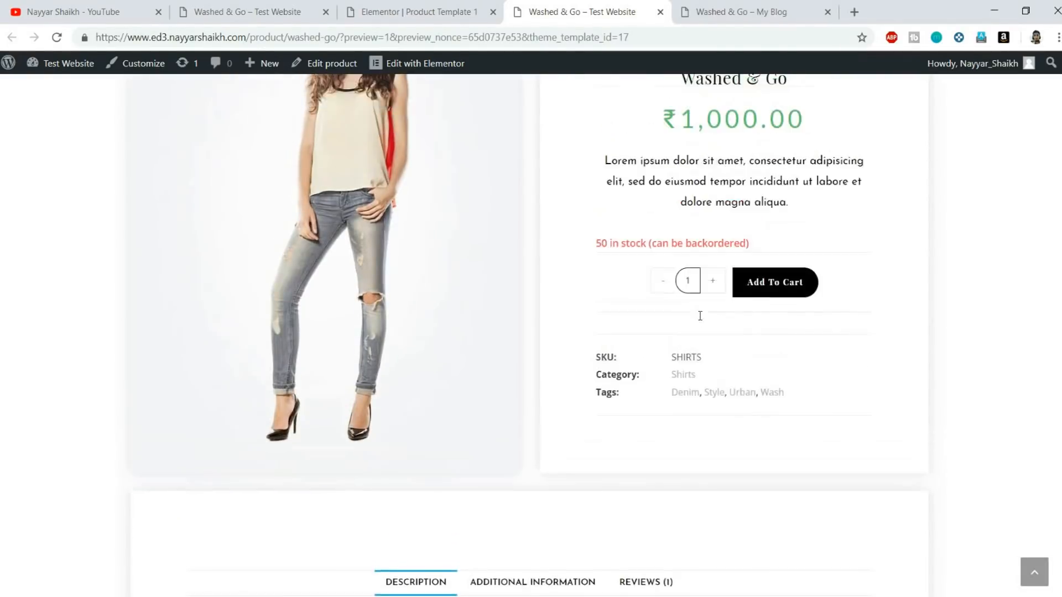
pyautogui.scroll(8, 921, 303)
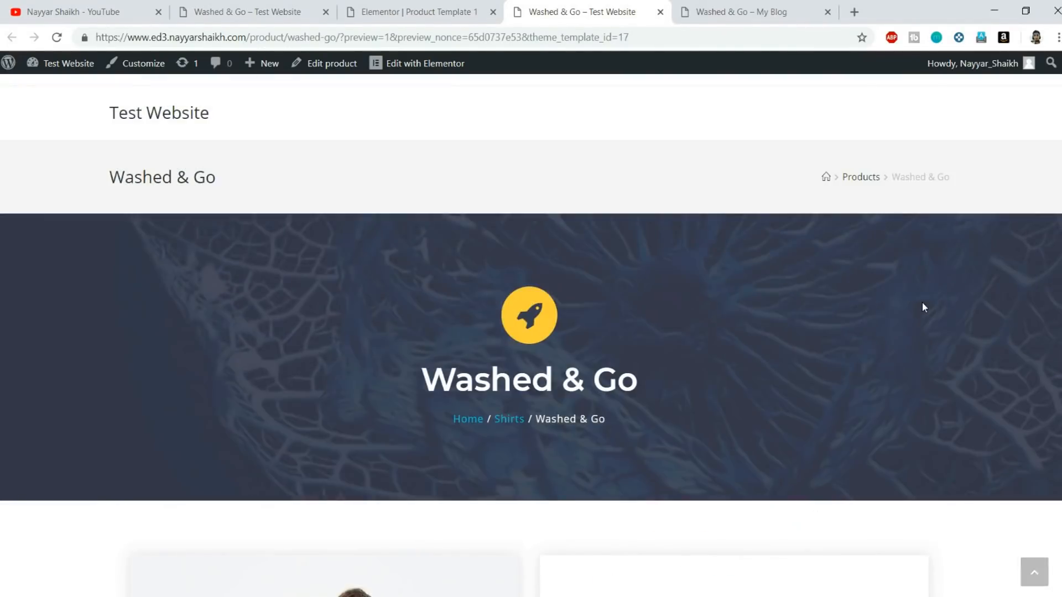
pyautogui.moveTo(87, 181); pyautogui.dragTo(225, 178)
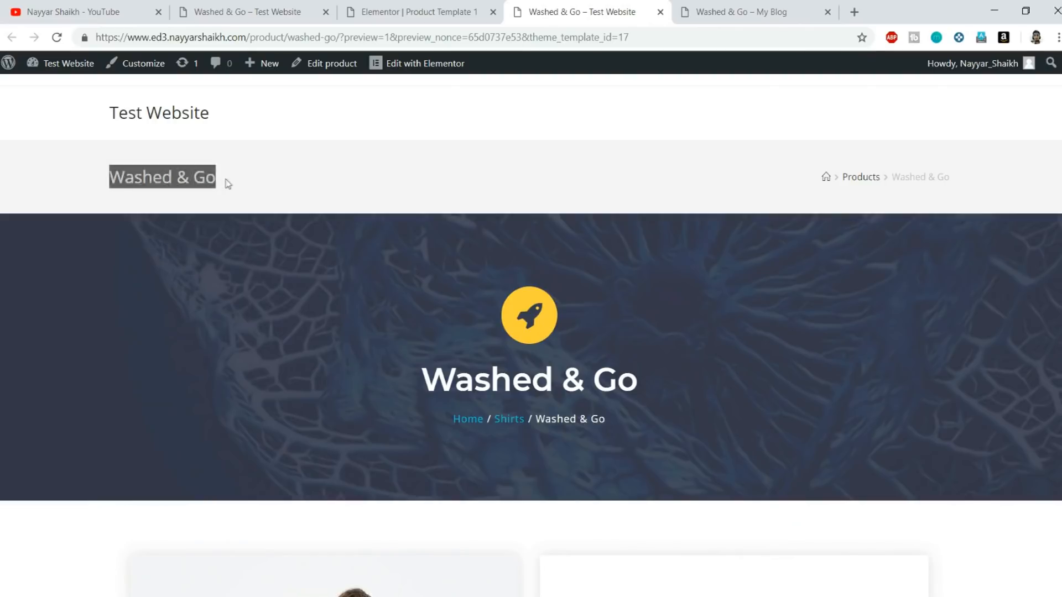
pyautogui.moveTo(416, 370); pyautogui.dragTo(672, 420)
pyautogui.click(689, 422)
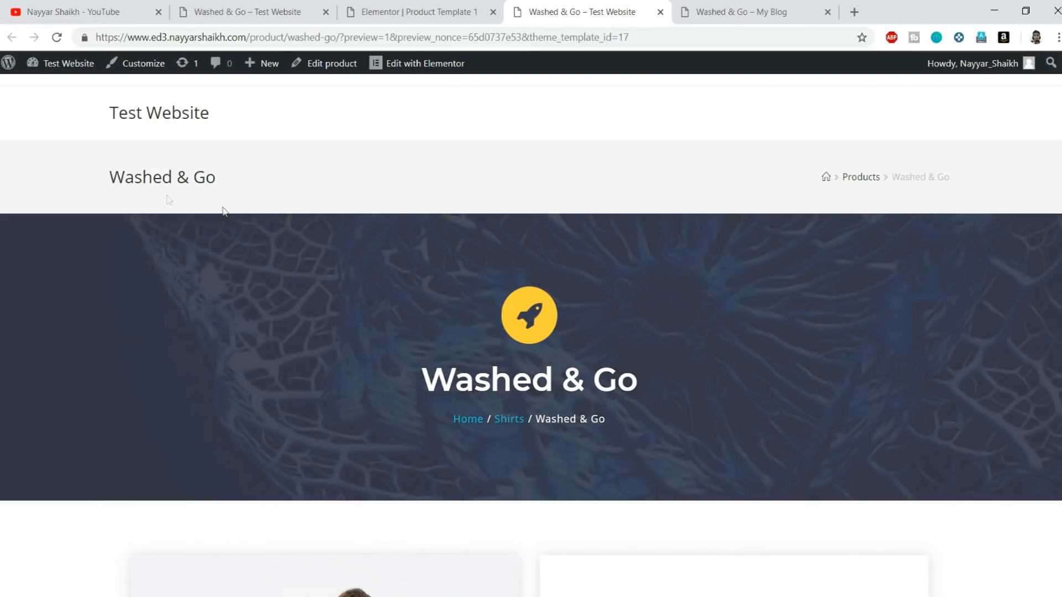
pyautogui.moveTo(108, 180); pyautogui.dragTo(241, 188)
pyautogui.click(246, 187)
# In the theme Customizer's Page Title settings under General Options, disable the breadcrumbs and set the title style to Hidden.
pyautogui.click(140, 73)
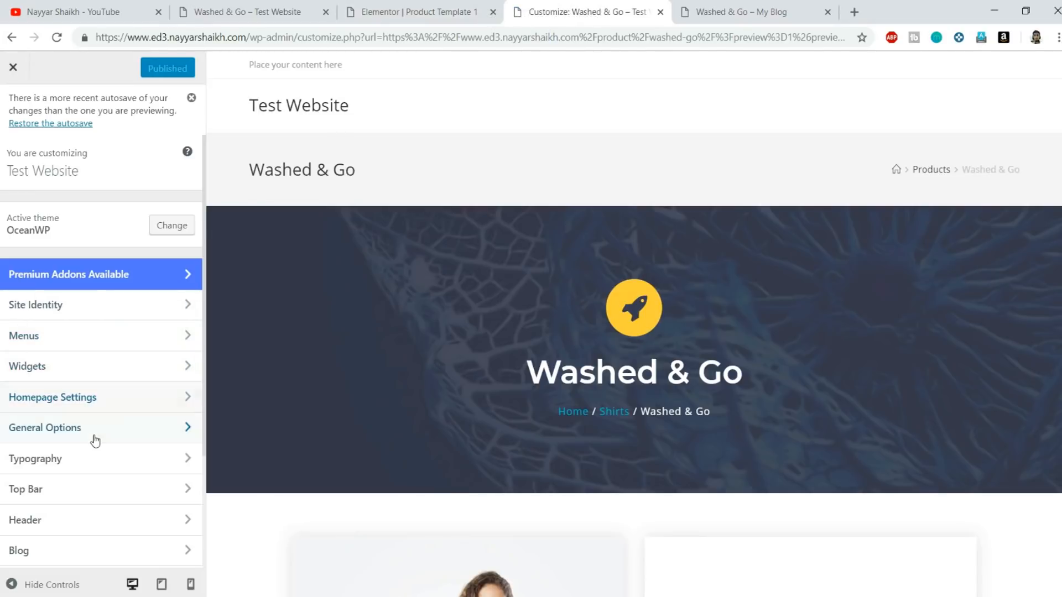
pyautogui.click(95, 441)
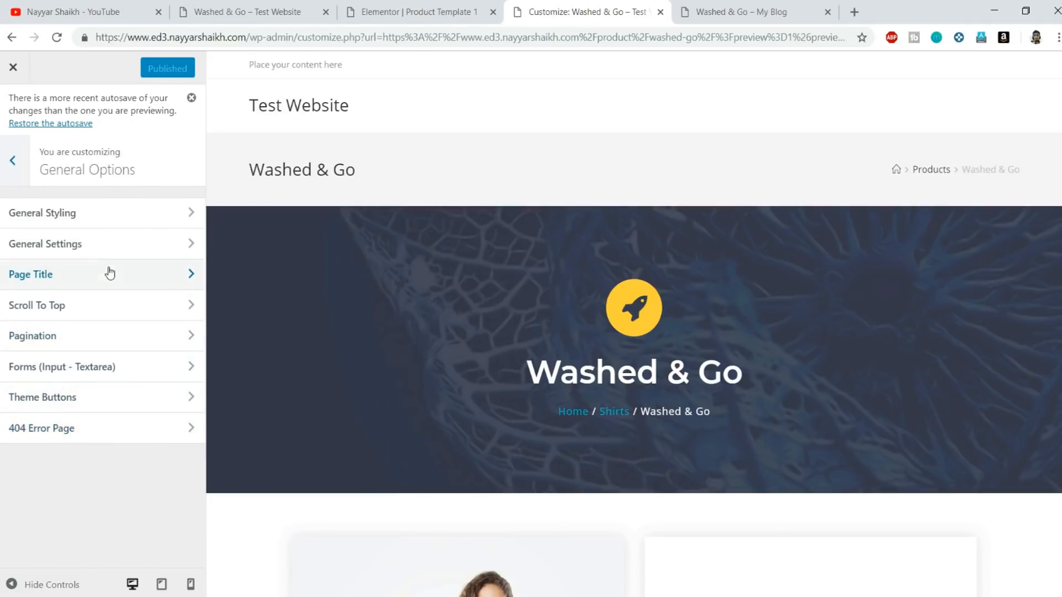
pyautogui.click(88, 277)
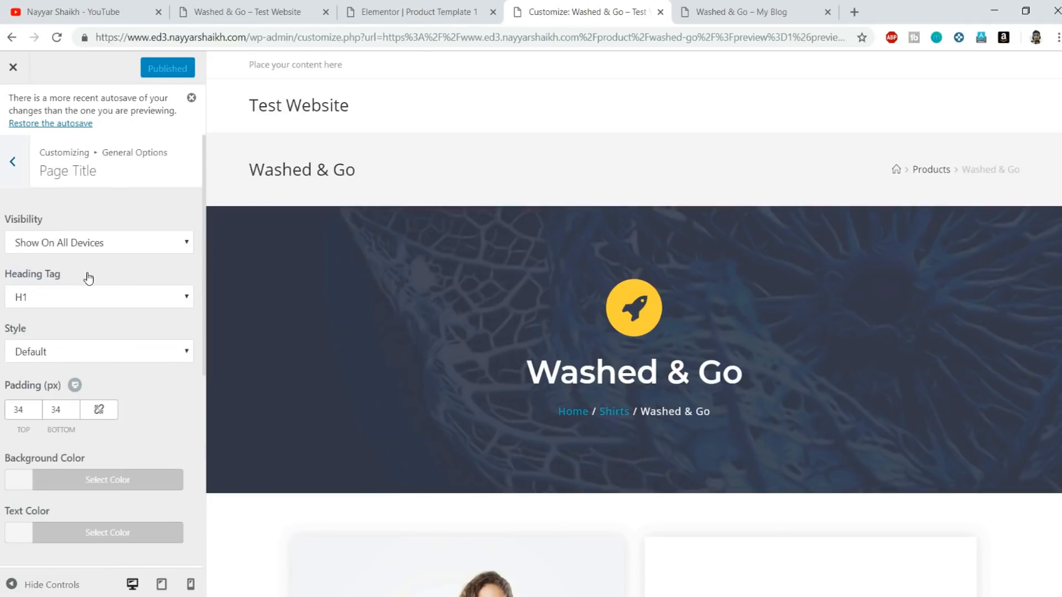
pyautogui.scroll(-5, 125, 273)
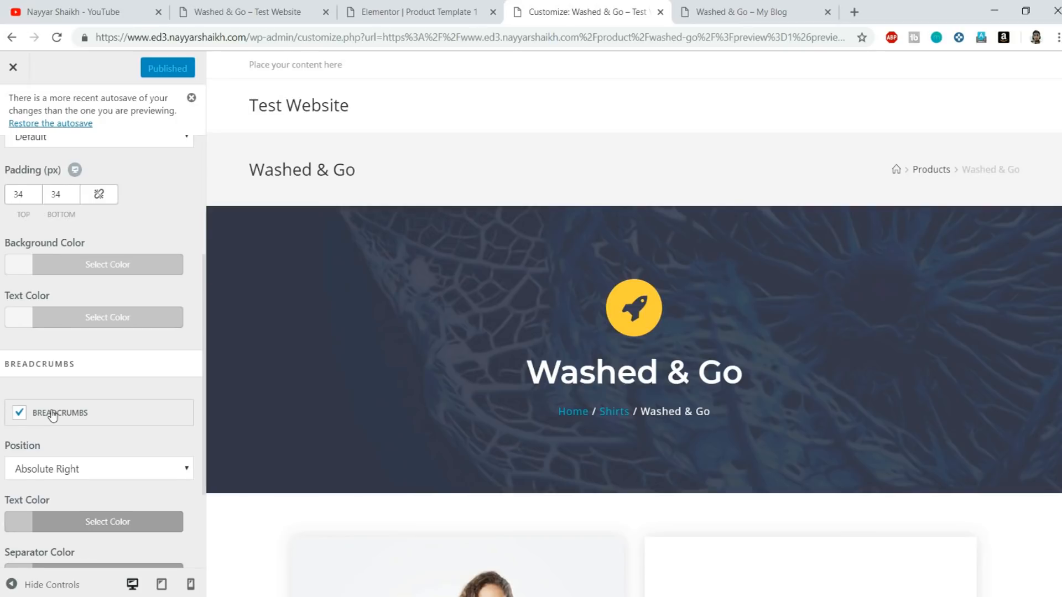
pyautogui.click(54, 412)
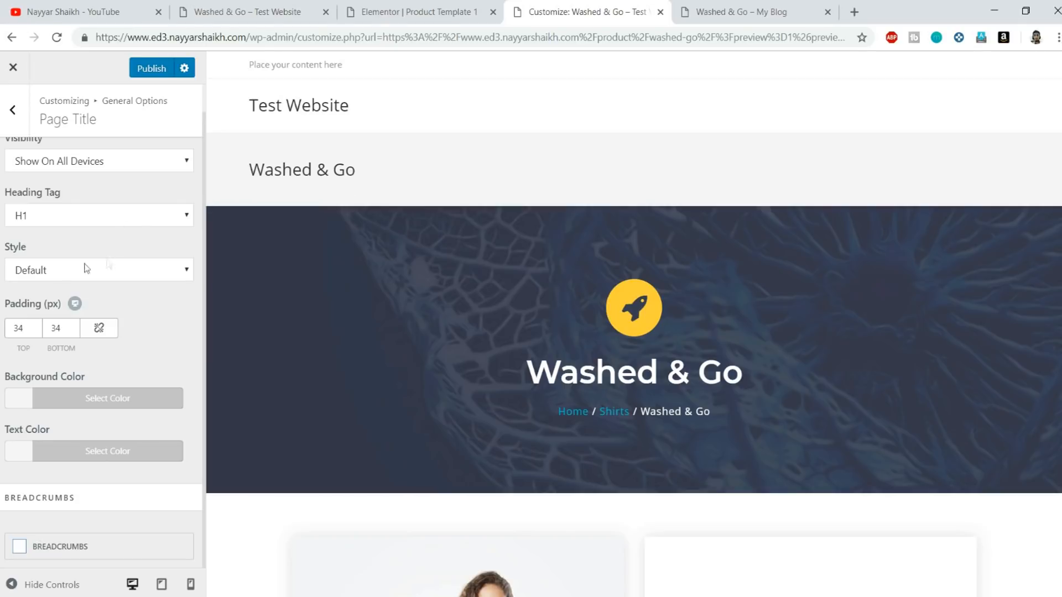
pyautogui.click(55, 271)
pyautogui.click(52, 342)
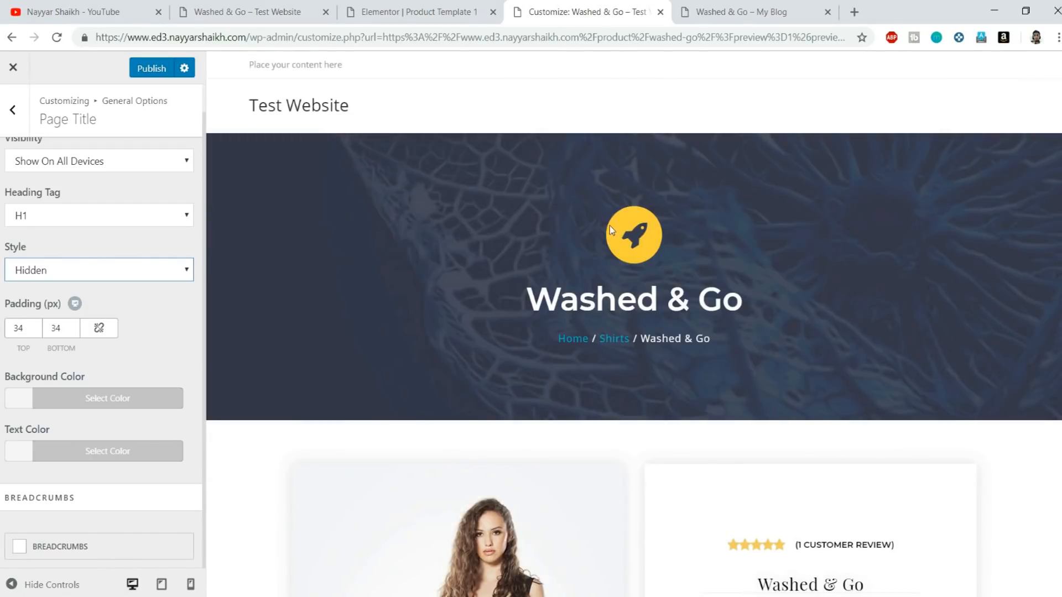
# Publish the Page Title changes, close the Customizer and check the full product page from the hero section to the product tabs.
pyautogui.click(151, 69)
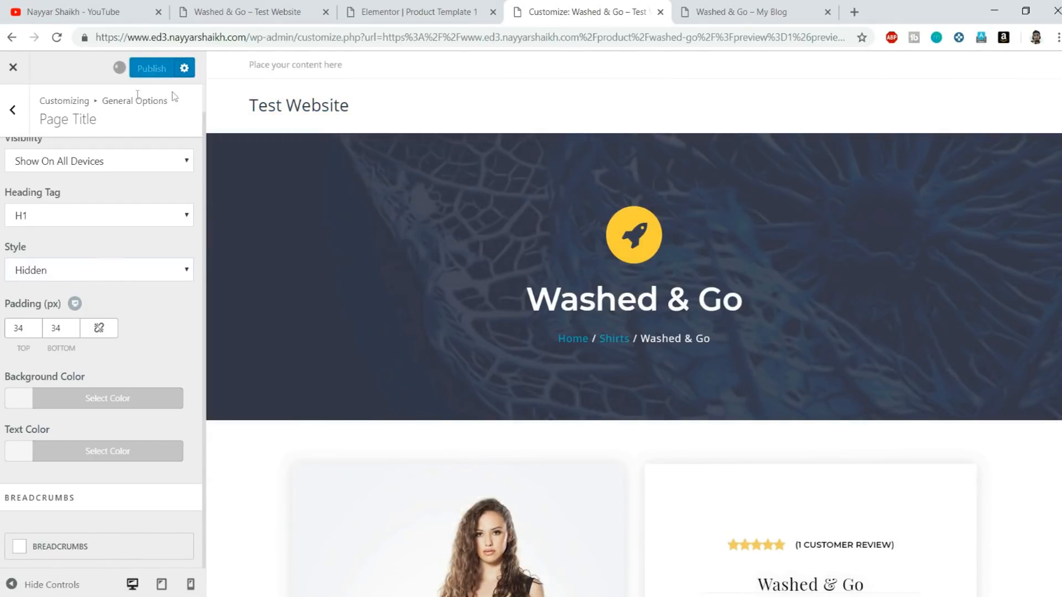
pyautogui.click(13, 68)
pyautogui.scroll(-2, 603, 254)
pyautogui.scroll(-10, 602, 253)
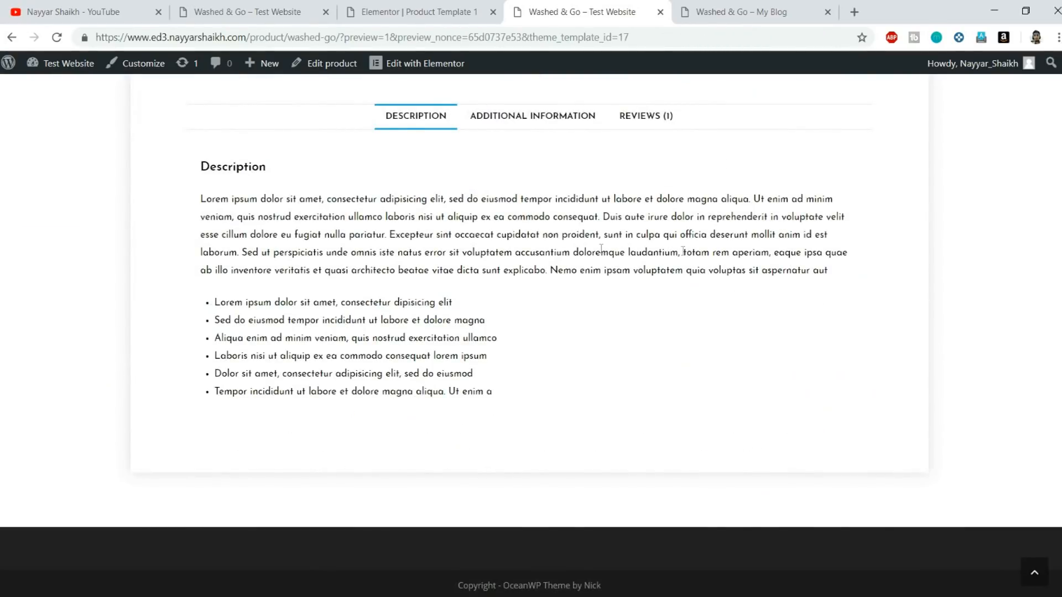
pyautogui.scroll(8, 947, 303)
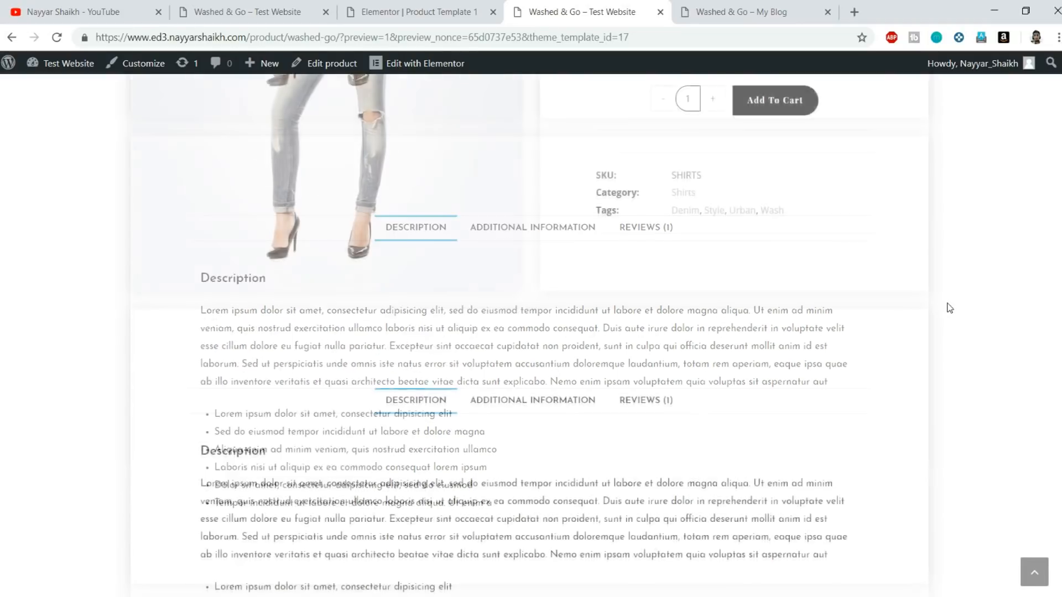
pyautogui.scroll(5, 948, 304)
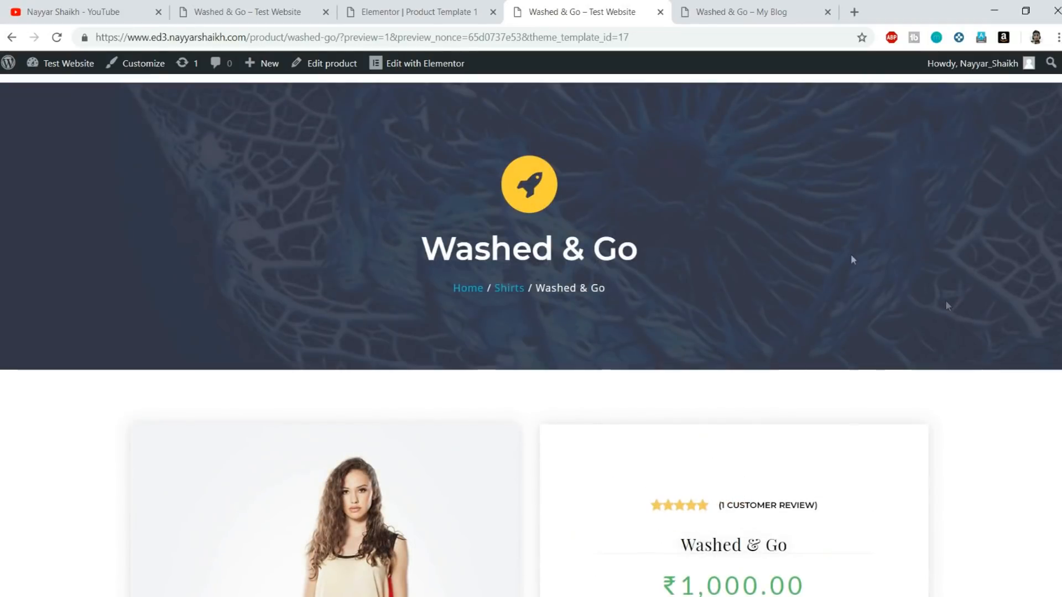
# Move Product Template 1 to the trash from Elementor's My Templates list in the WordPress dashboard.
pyautogui.click(414, 10)
pyautogui.click(561, 6)
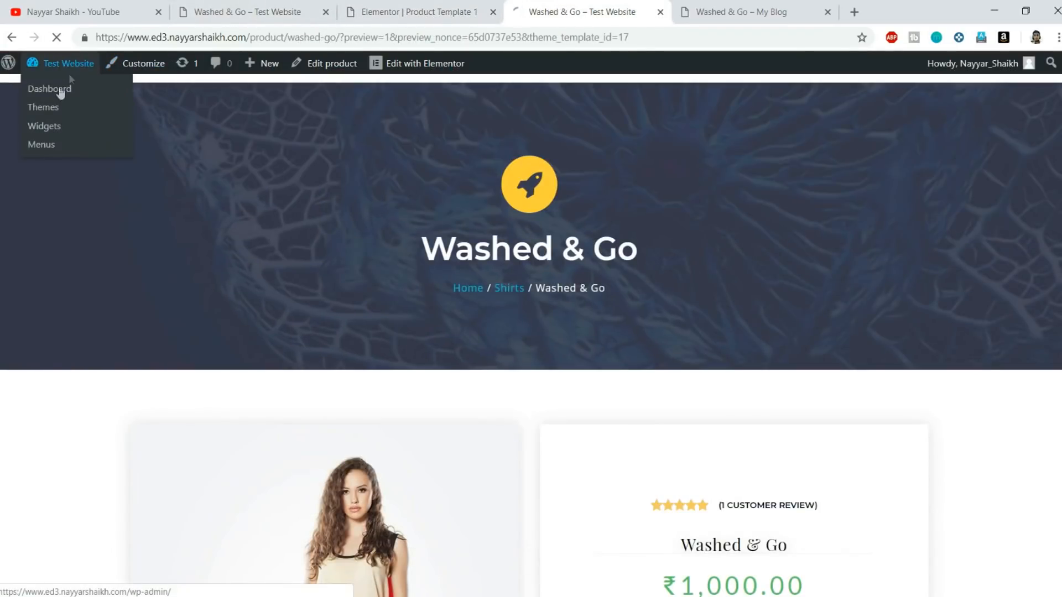
pyautogui.click(60, 90)
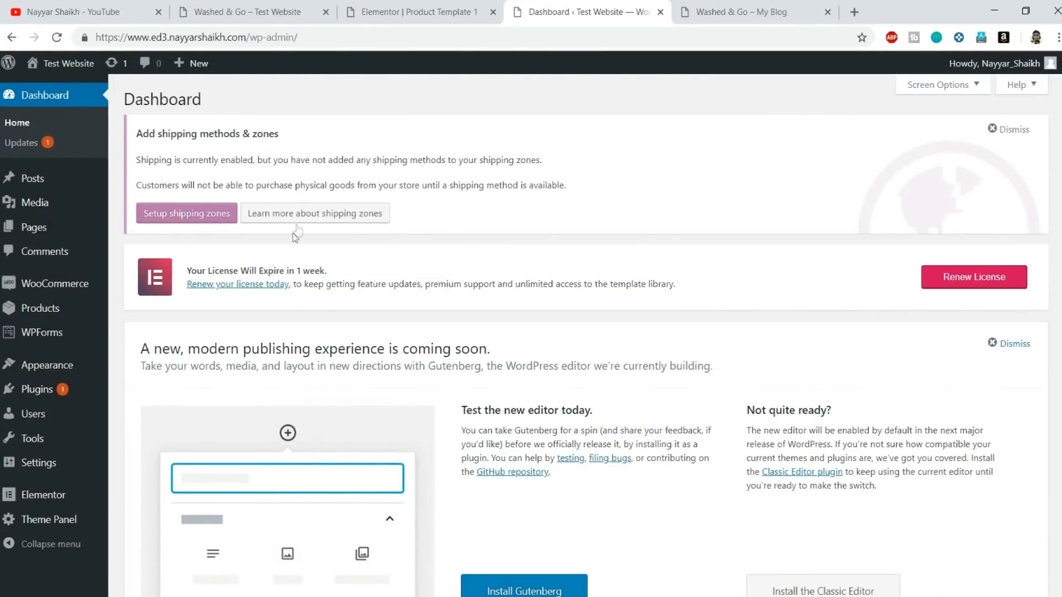
pyautogui.scroll(-7, 249, 339)
pyautogui.moveTo(33, 500)
pyautogui.click(168, 420)
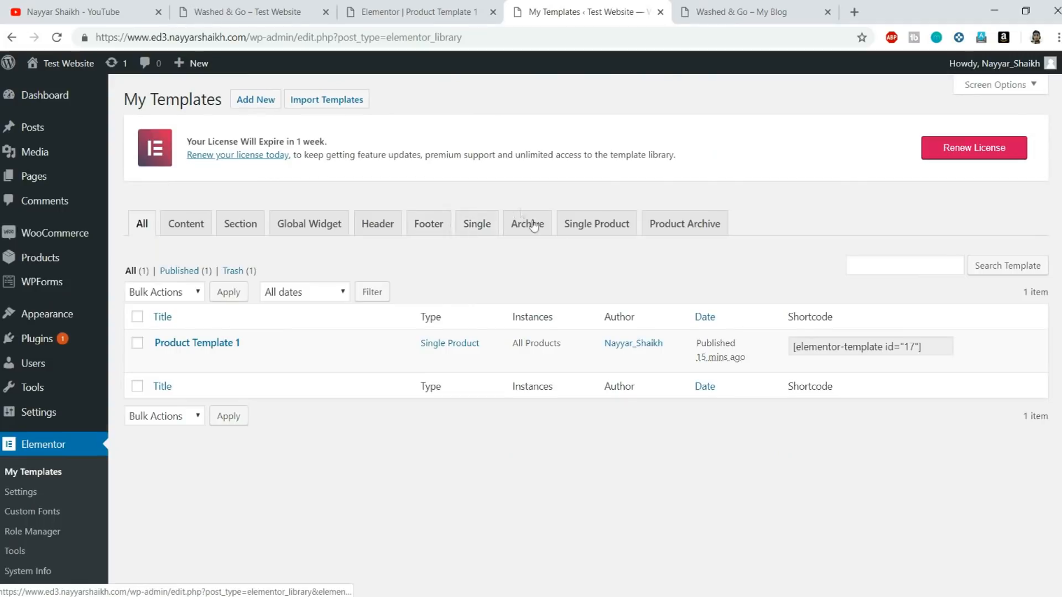
pyautogui.click(599, 236)
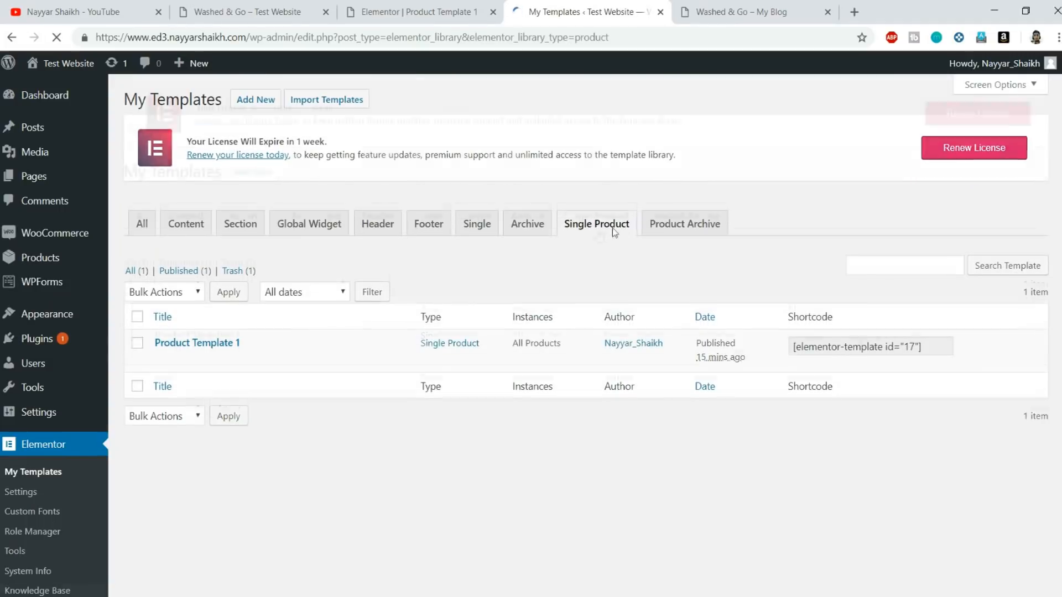
pyautogui.click(141, 224)
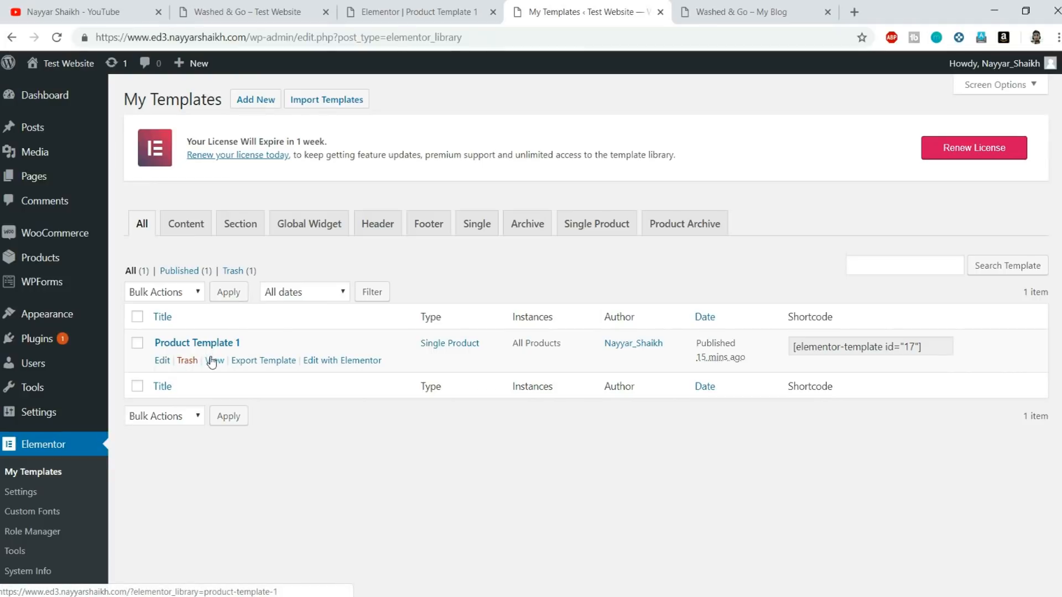
pyautogui.click(181, 361)
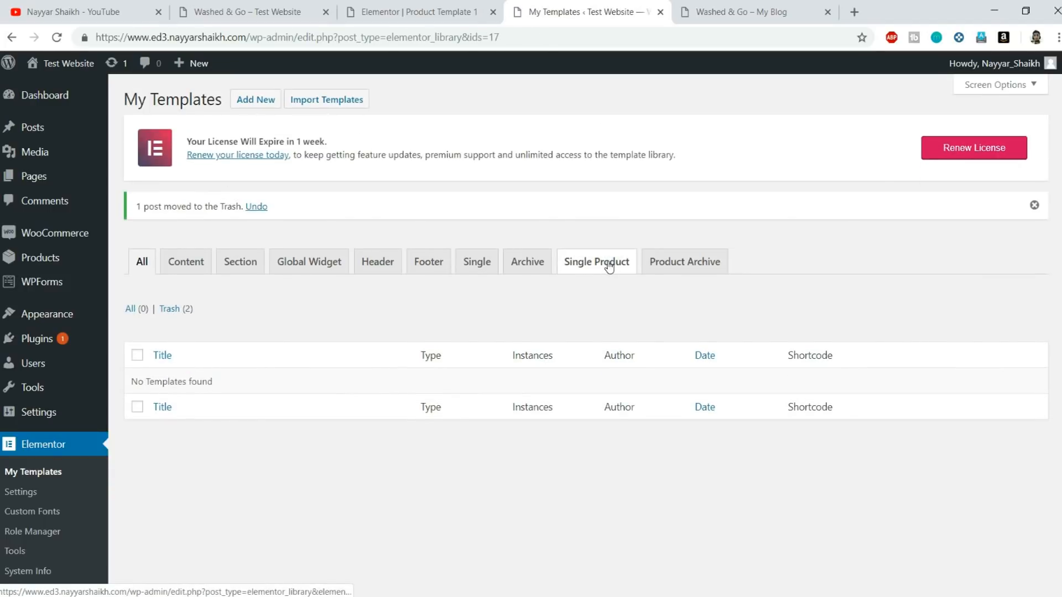
# Create a Single Product template named "Template 2" and dismiss the block library without inserting a ready-made block.
pyautogui.click(609, 267)
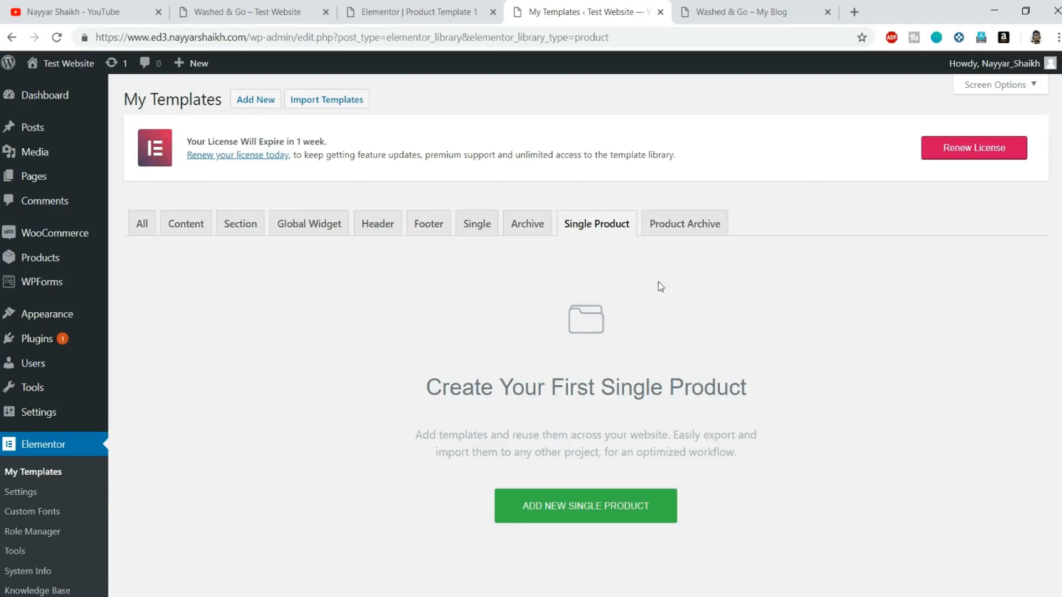
pyautogui.scroll(-1, 678, 289)
pyautogui.click(584, 446)
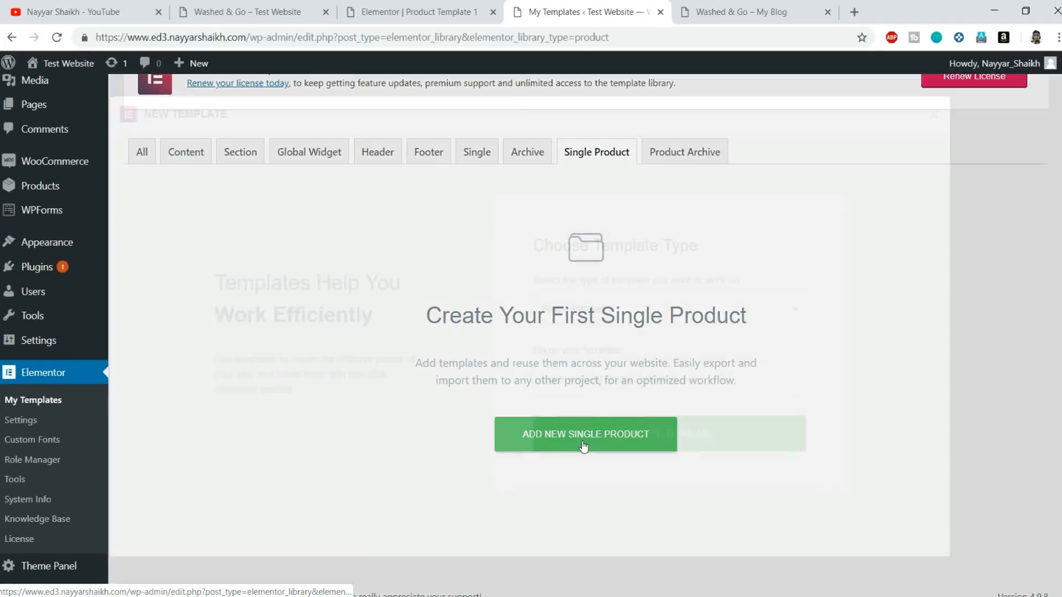
pyautogui.click(620, 382)
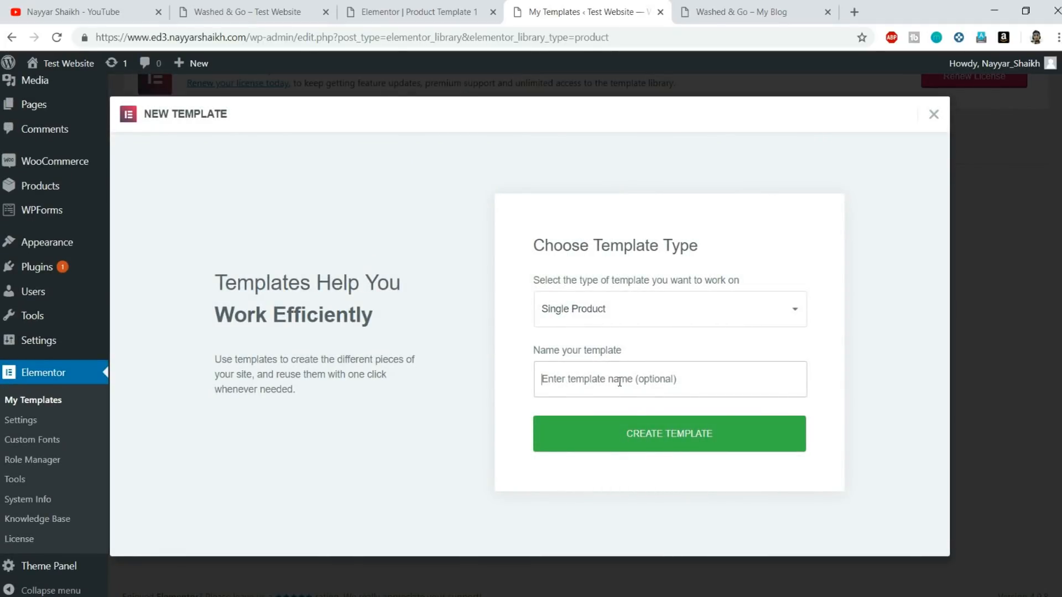
pyautogui.write('Template 2')
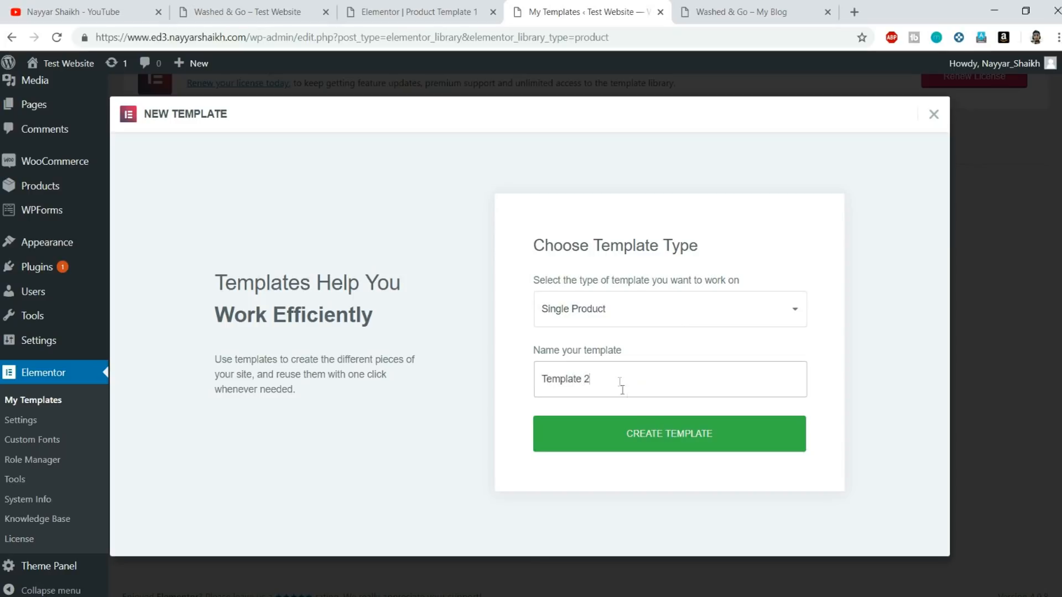
pyautogui.click(633, 433)
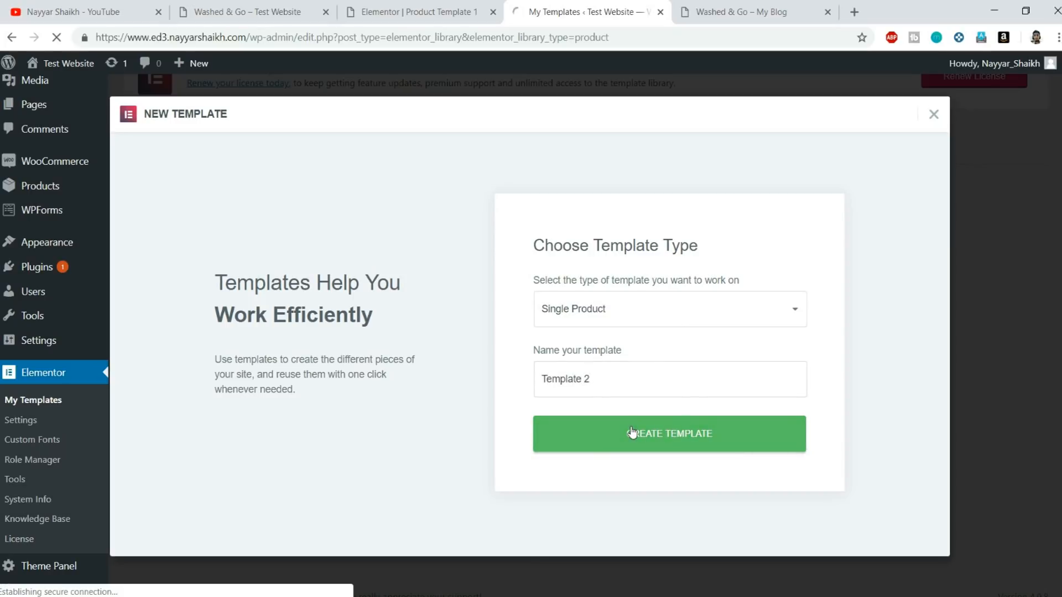
pyautogui.scroll(-5, 788, 220)
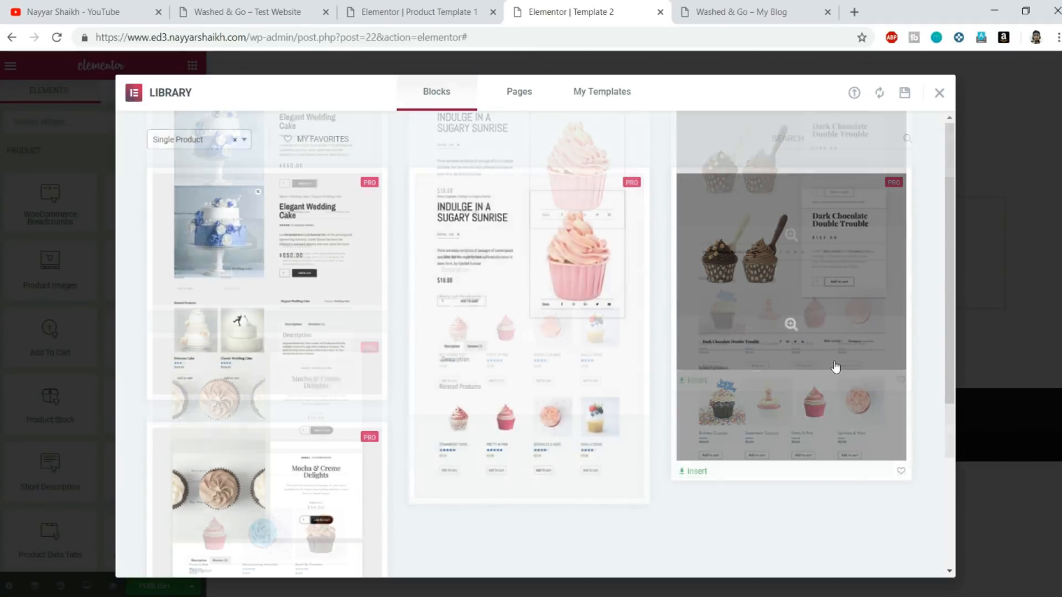
pyautogui.scroll(4, 863, 232)
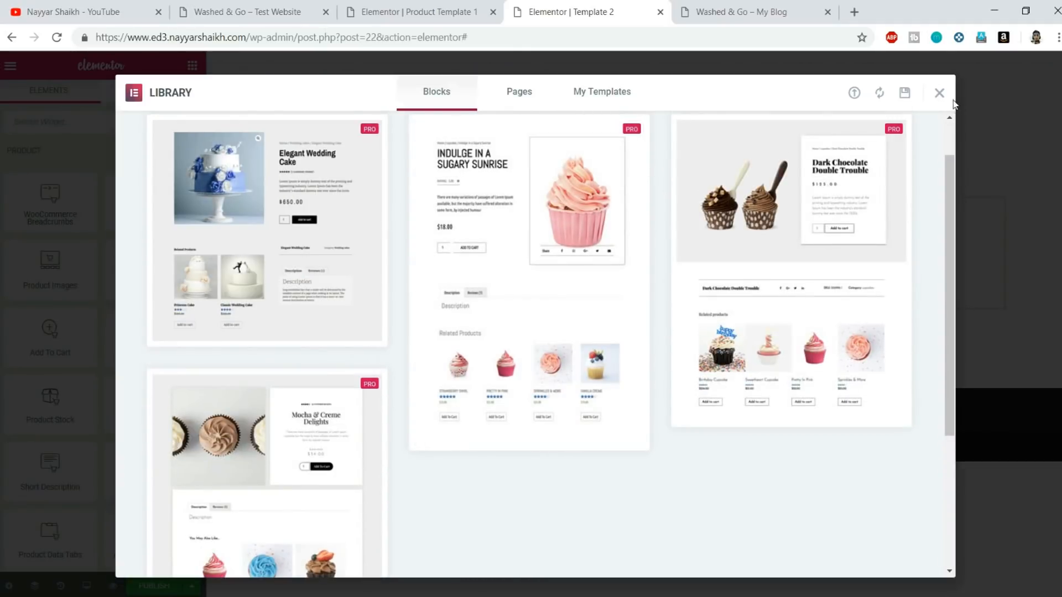
pyautogui.click(940, 94)
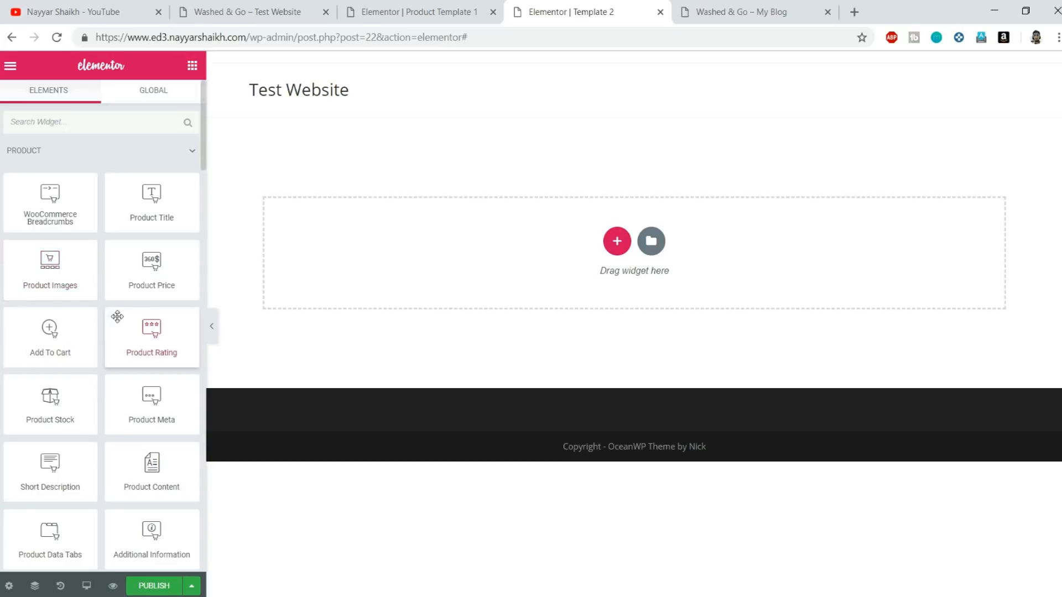
# Add a two-column Inner Section to the blank template and place the Product Images widget in its right column.
pyautogui.scroll(-10, 166, 314)
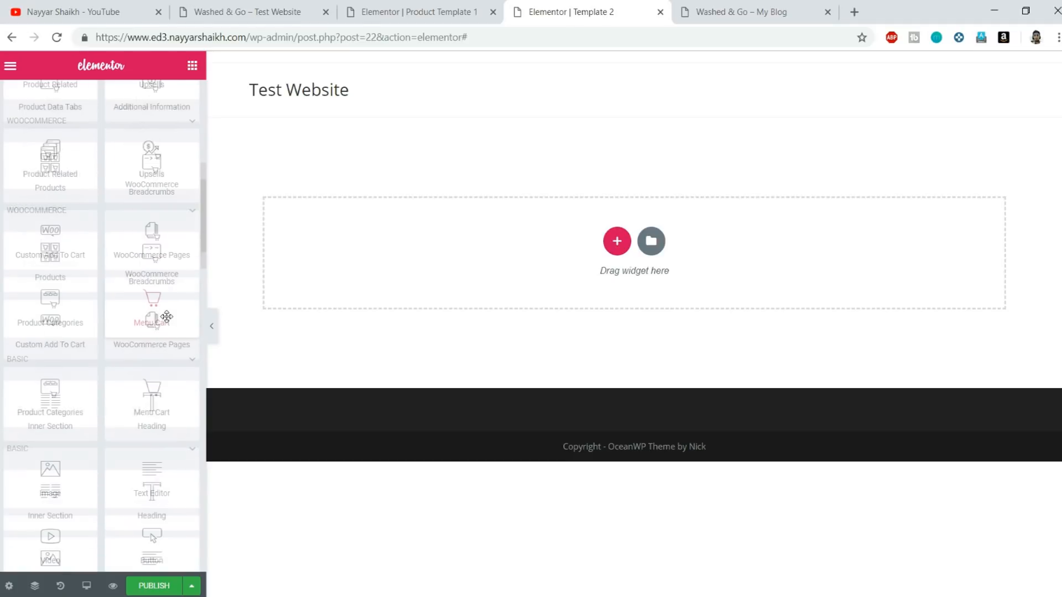
pyautogui.moveTo(39, 396); pyautogui.dragTo(558, 236)
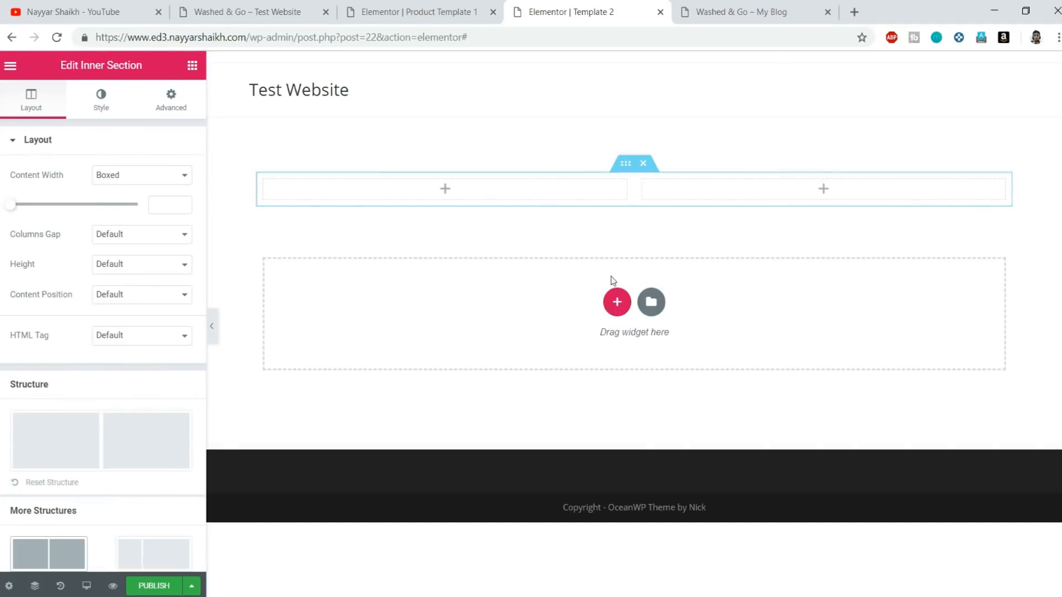
pyautogui.click(192, 68)
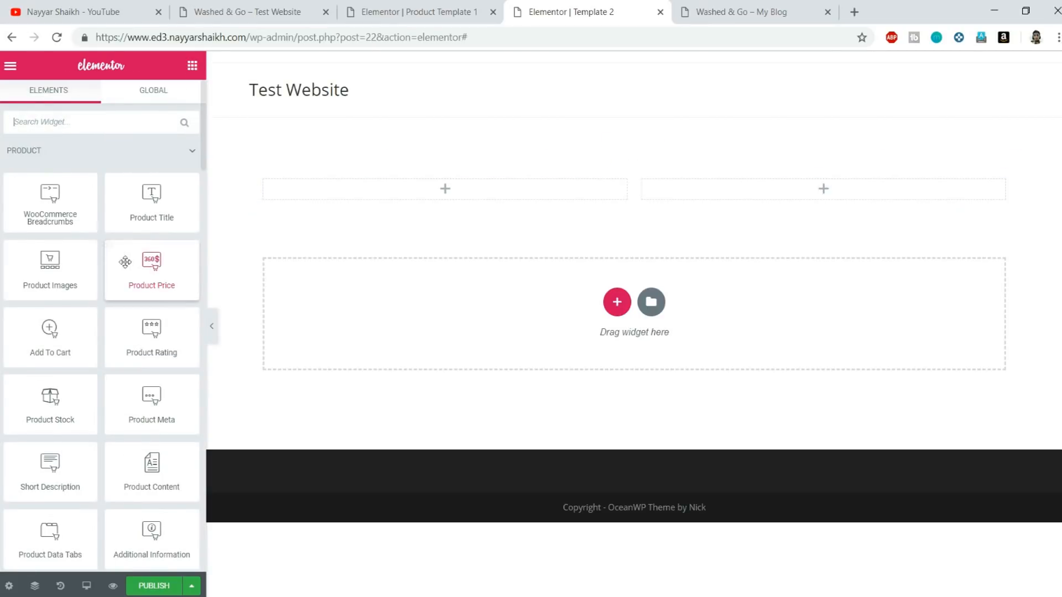
pyautogui.scroll(-2, 145, 259)
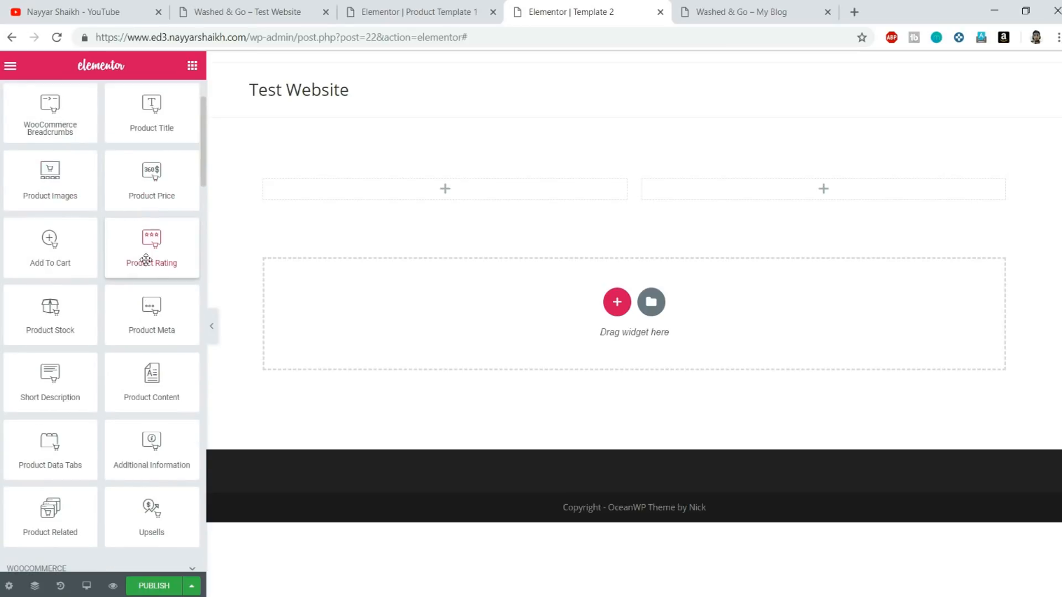
pyautogui.scroll(2, 88, 331)
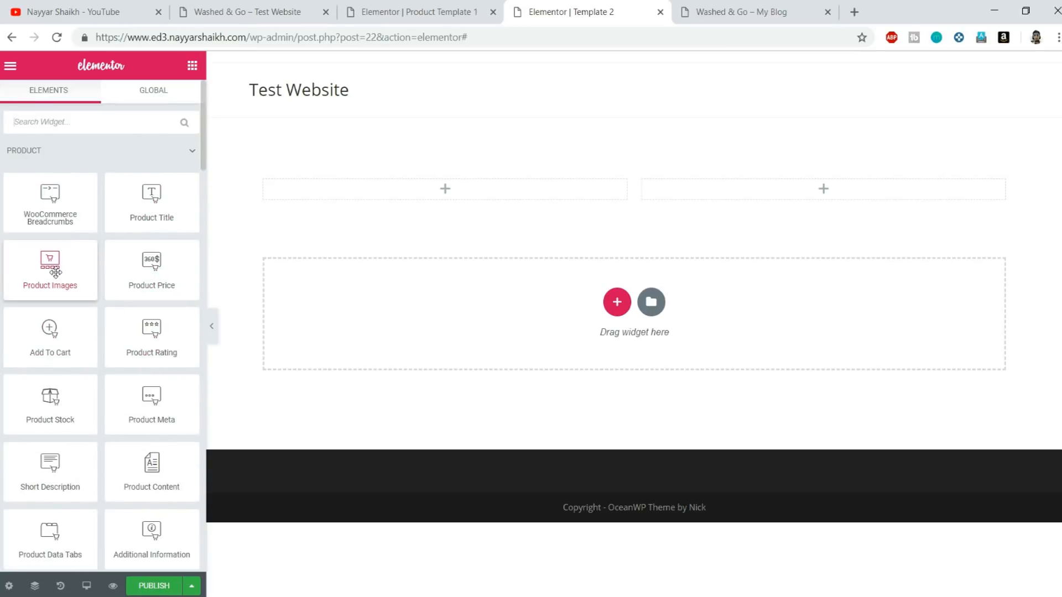
pyautogui.moveTo(78, 268); pyautogui.dragTo(837, 190)
pyautogui.scroll(-5, 877, 211)
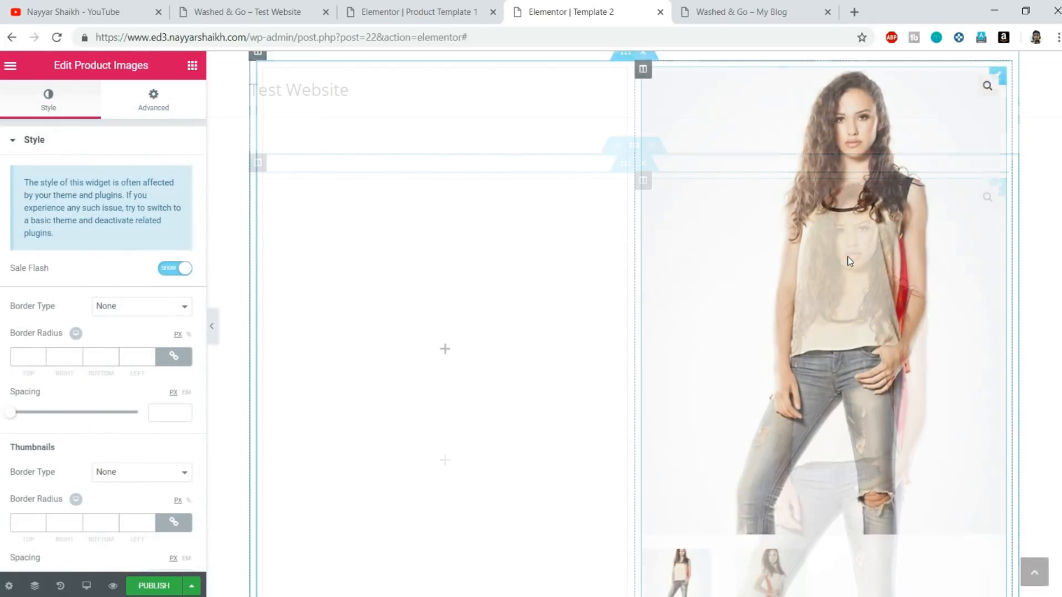
pyautogui.scroll(5, 935, 324)
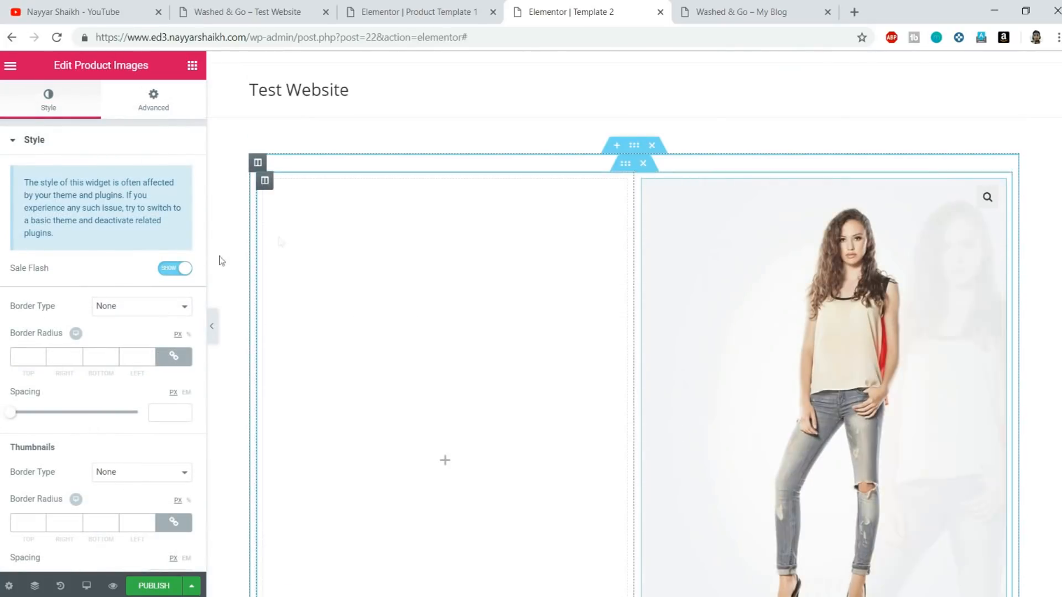
pyautogui.scroll(-1, 143, 370)
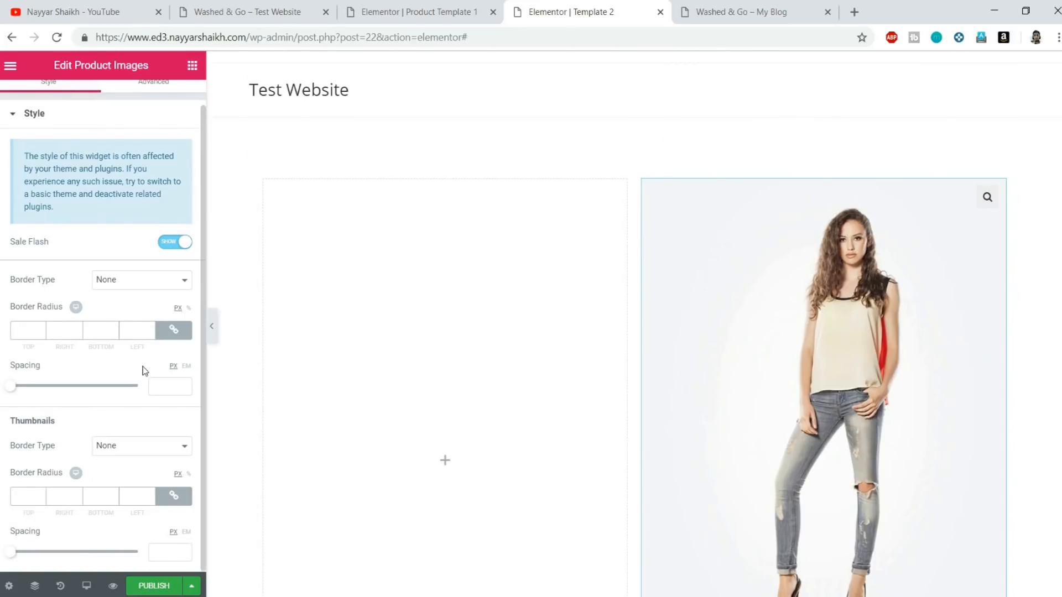
pyautogui.scroll(1, 111, 427)
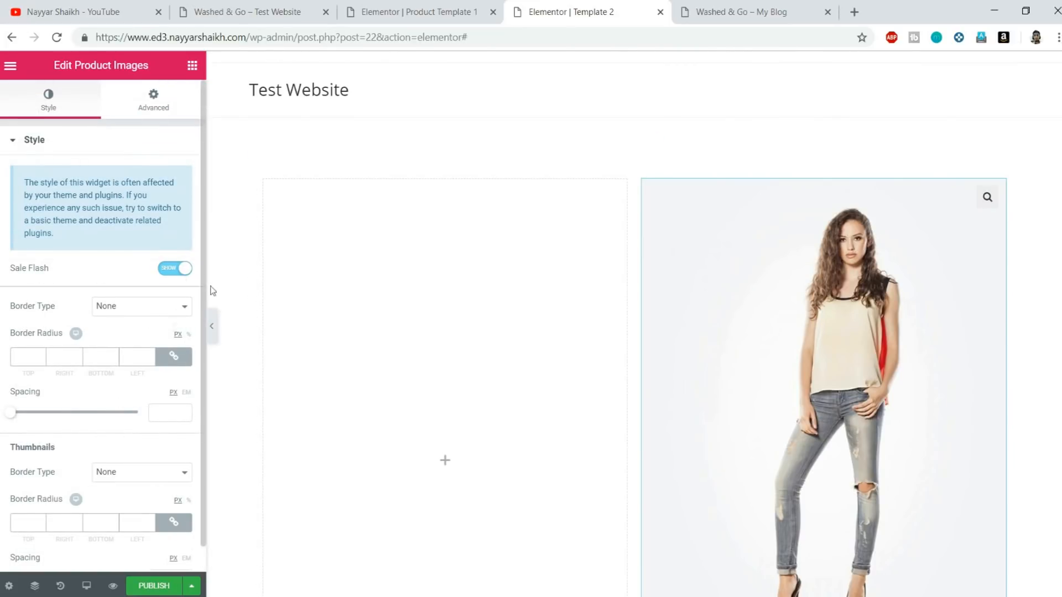
# Place the Product Title widget in the Inner Section's left column and the Product Rating widget directly below it.
pyautogui.click(192, 66)
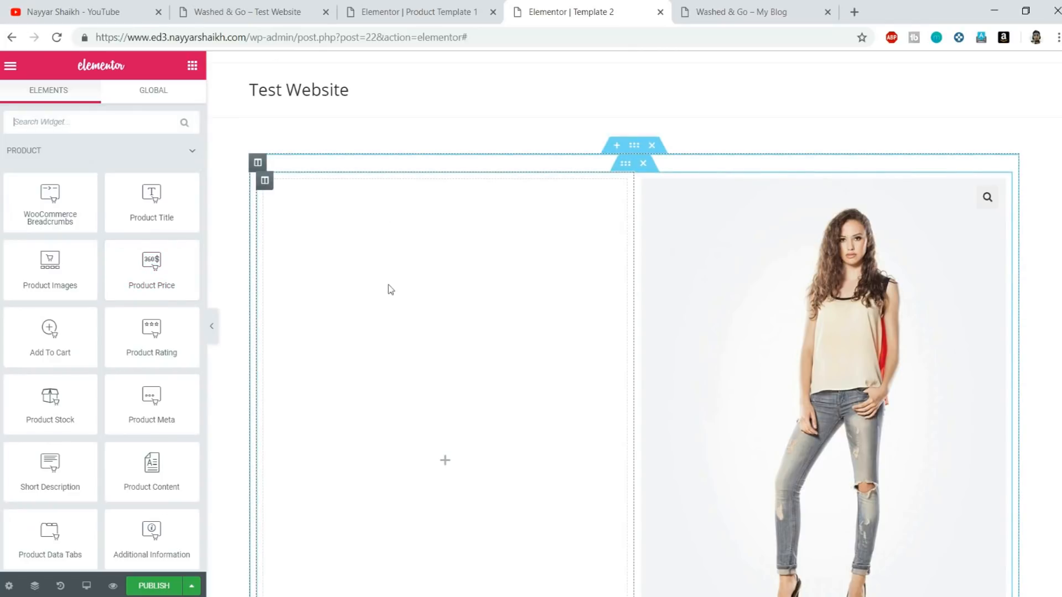
pyautogui.moveTo(149, 209); pyautogui.dragTo(352, 225)
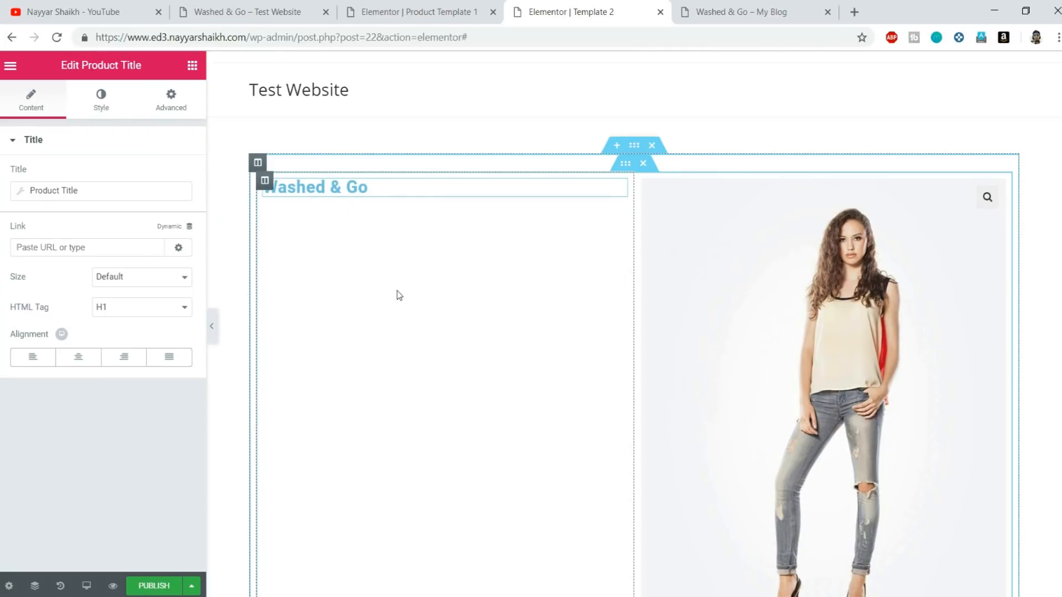
pyautogui.click(192, 65)
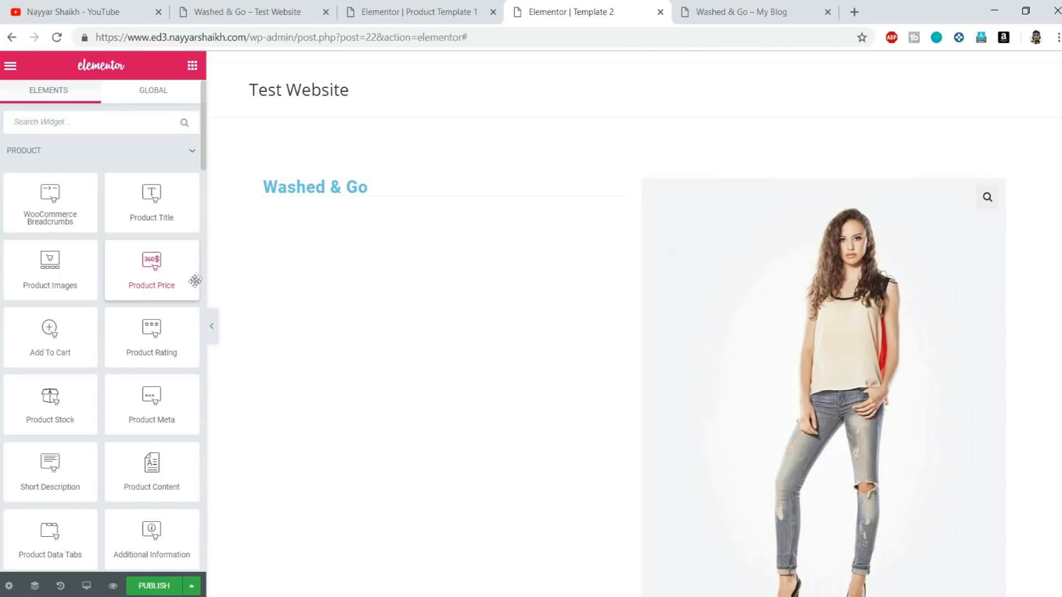
pyautogui.scroll(-2, 144, 285)
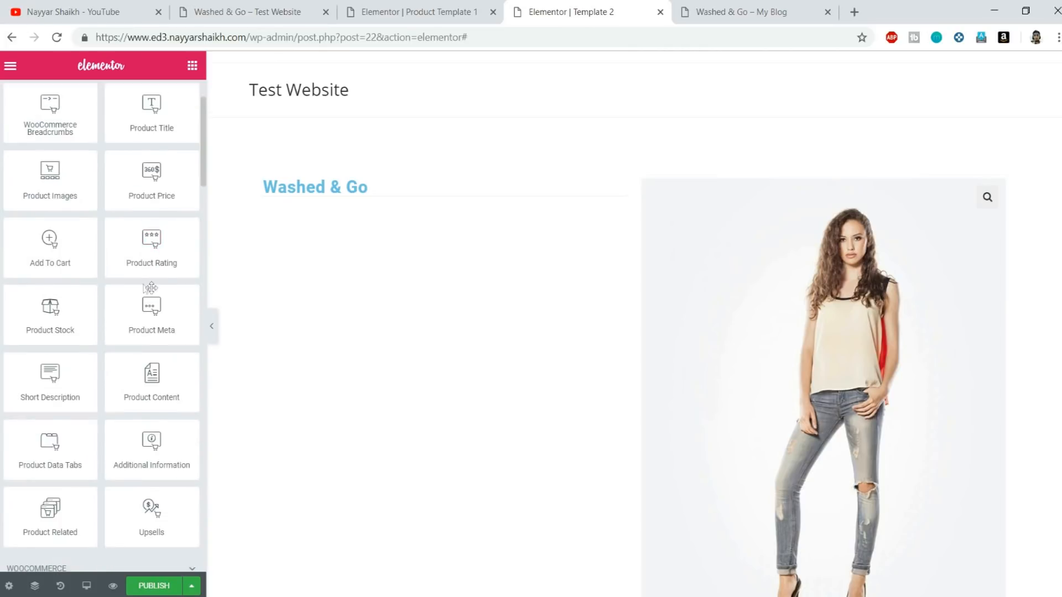
pyautogui.scroll(2, 144, 285)
pyautogui.moveTo(185, 344); pyautogui.dragTo(332, 213)
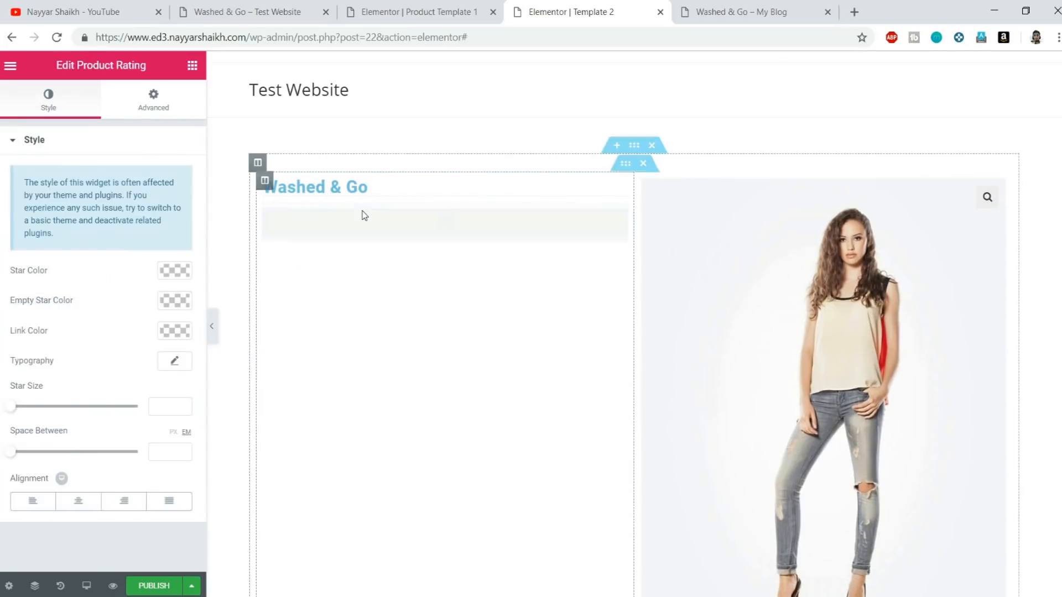
# Place the Short Description widget below the product rating in the Inner Section's left column.
pyautogui.click(192, 66)
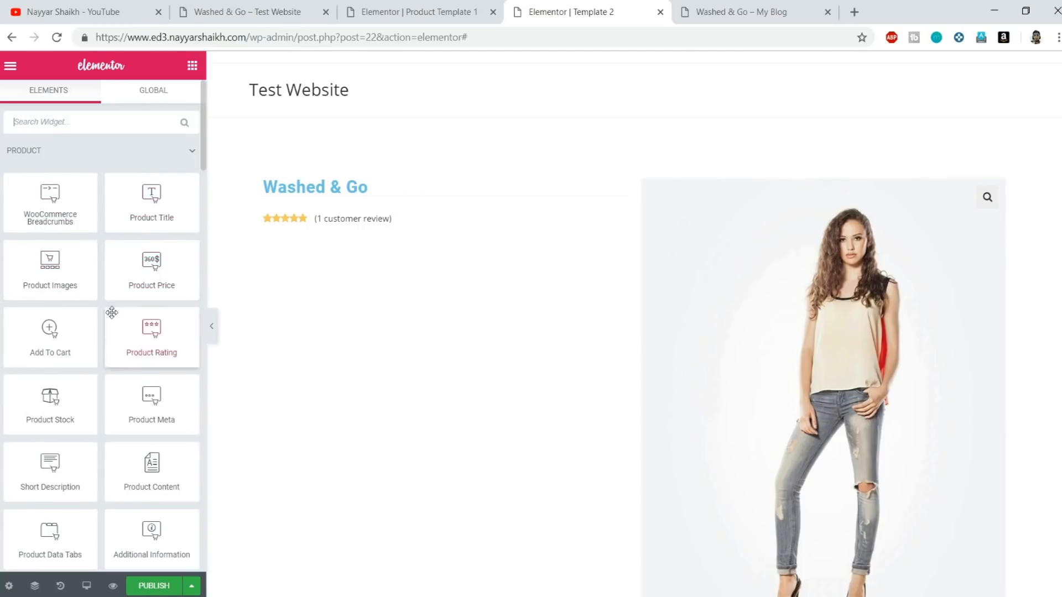
pyautogui.scroll(-2, 72, 379)
pyautogui.moveTo(37, 381); pyautogui.dragTo(315, 230)
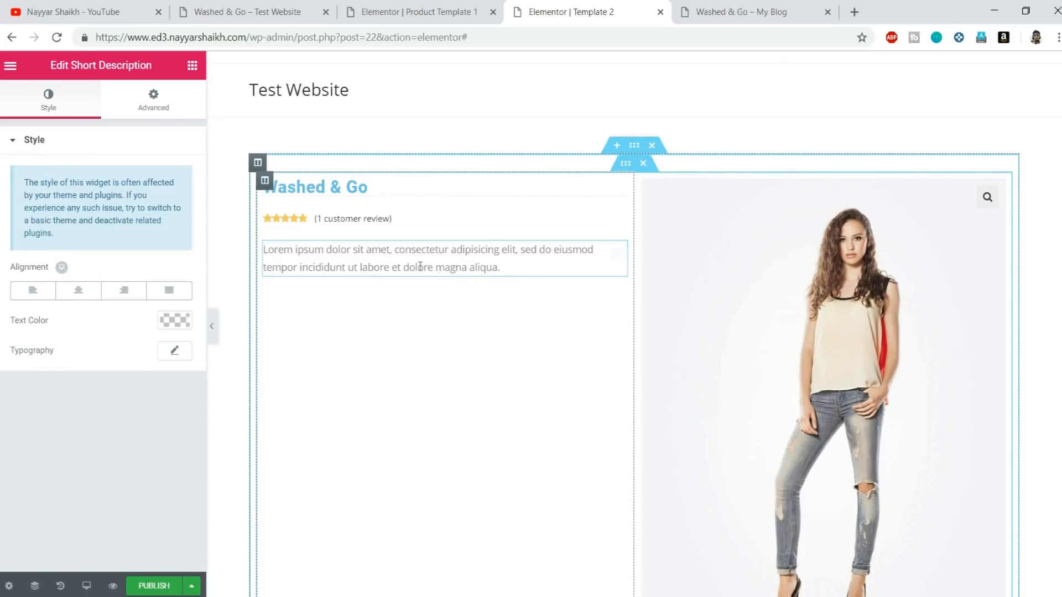
# Place the Add To Cart widget below the short description in the Inner Section's left column and the Product Meta widget directly beneath it.
pyautogui.click(200, 66)
pyautogui.scroll(-2, 160, 358)
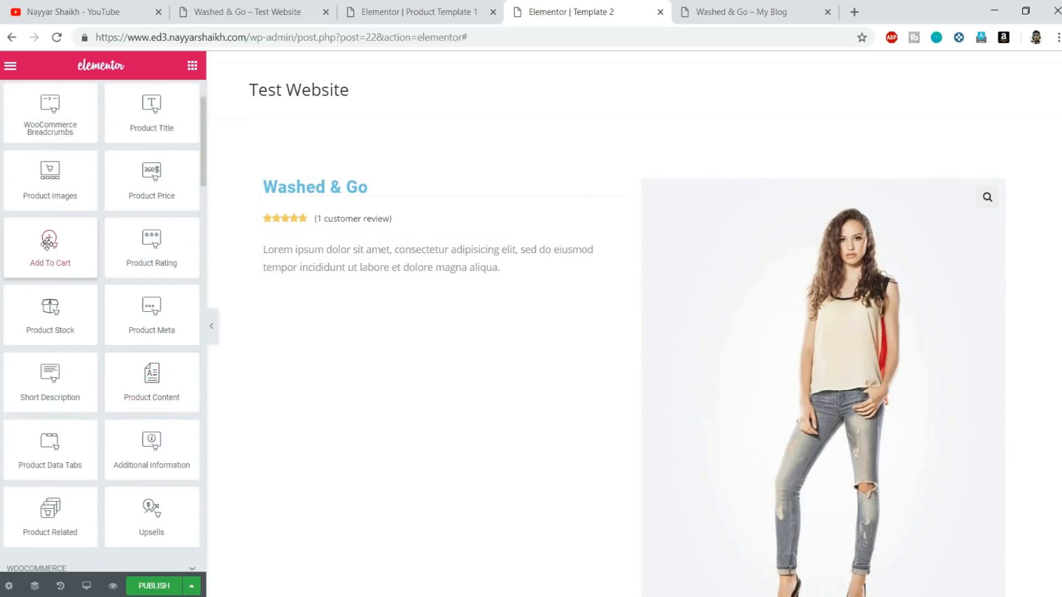
pyautogui.moveTo(49, 243); pyautogui.dragTo(341, 269)
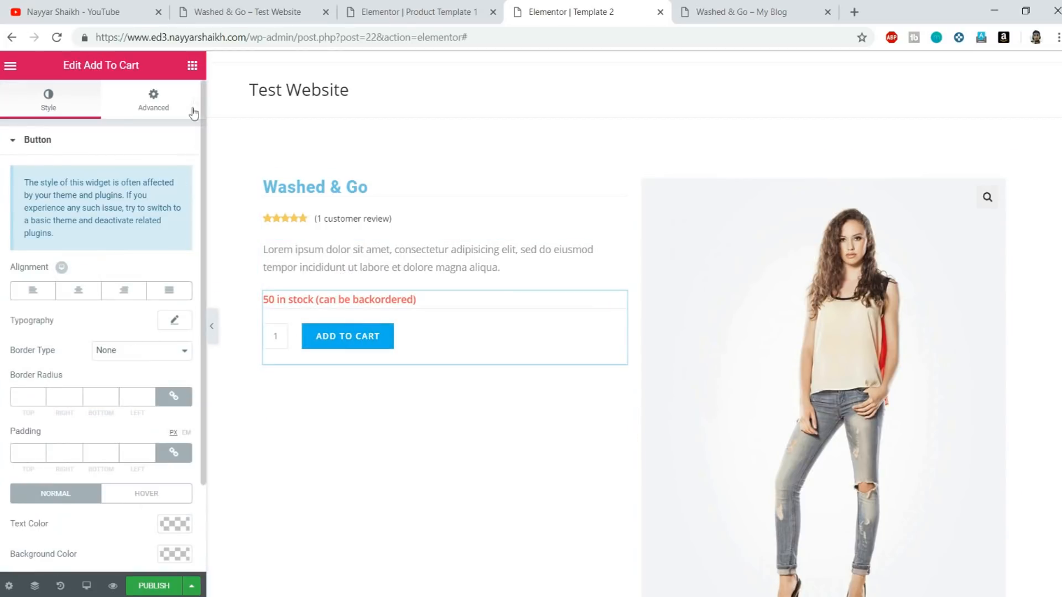
pyautogui.click(195, 68)
pyautogui.scroll(-2, 154, 344)
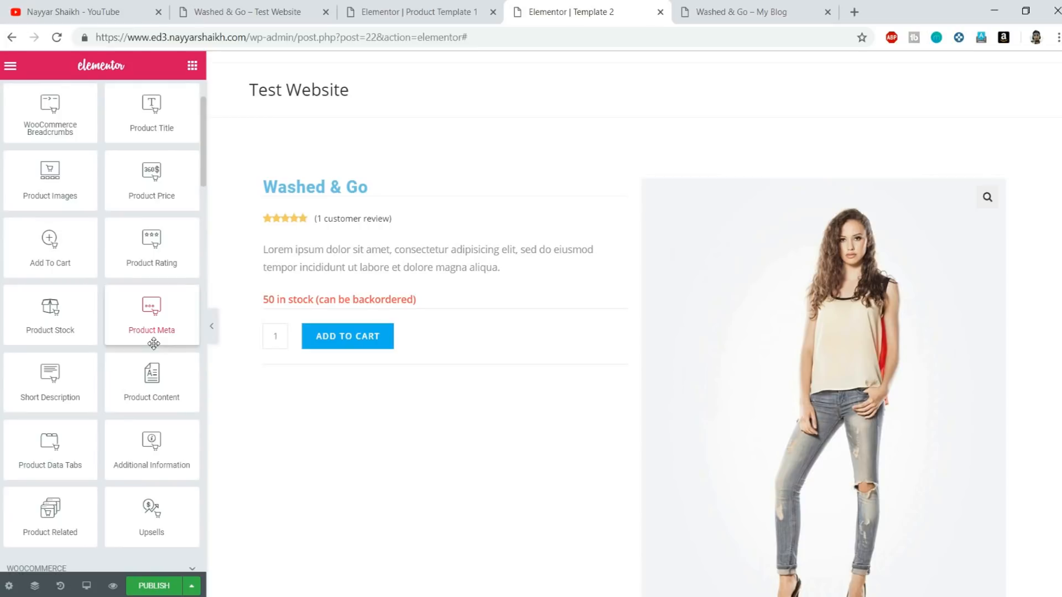
pyautogui.moveTo(148, 313); pyautogui.dragTo(384, 356)
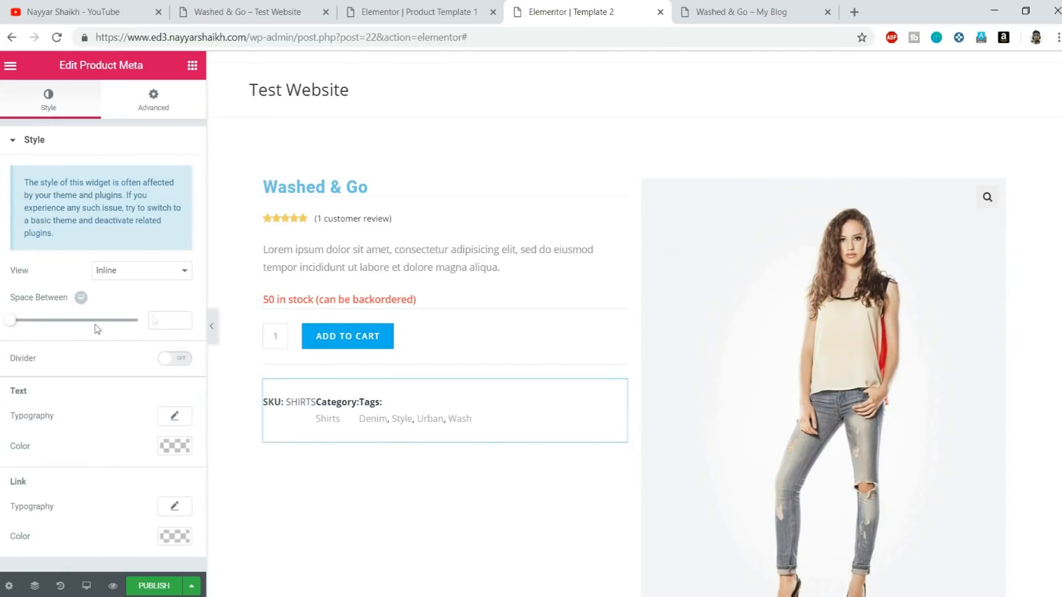
pyautogui.scroll(-4, 230, 380)
pyautogui.scroll(4, 309, 364)
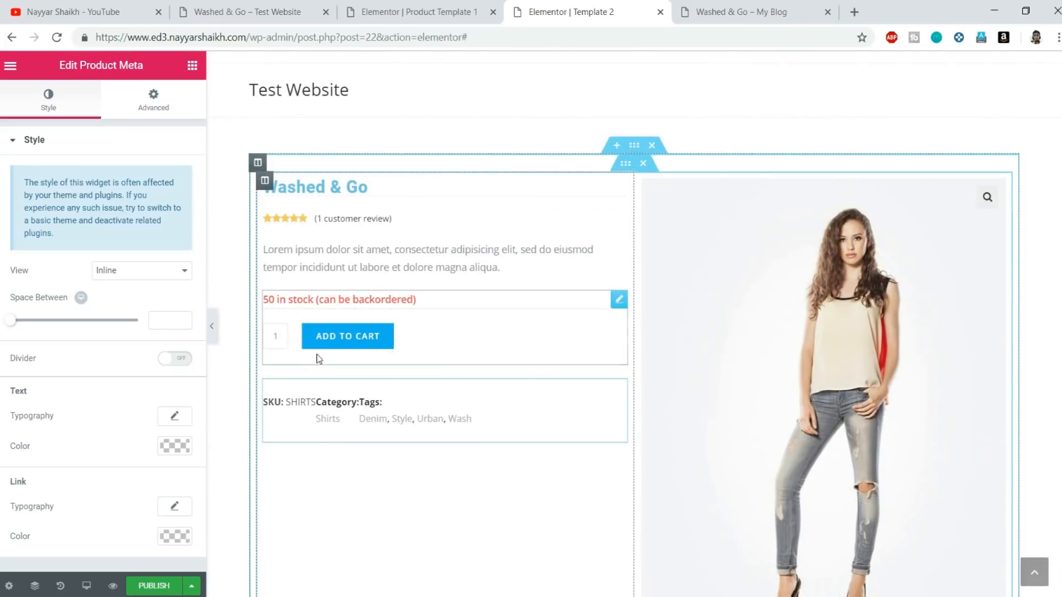
# Place the Product Data Tabs widget in a new section below the Inner Section and preview its Additional Information, Reviews and Description tabs.
pyautogui.scroll(-8, 921, 332)
pyautogui.scroll(-1, 865, 392)
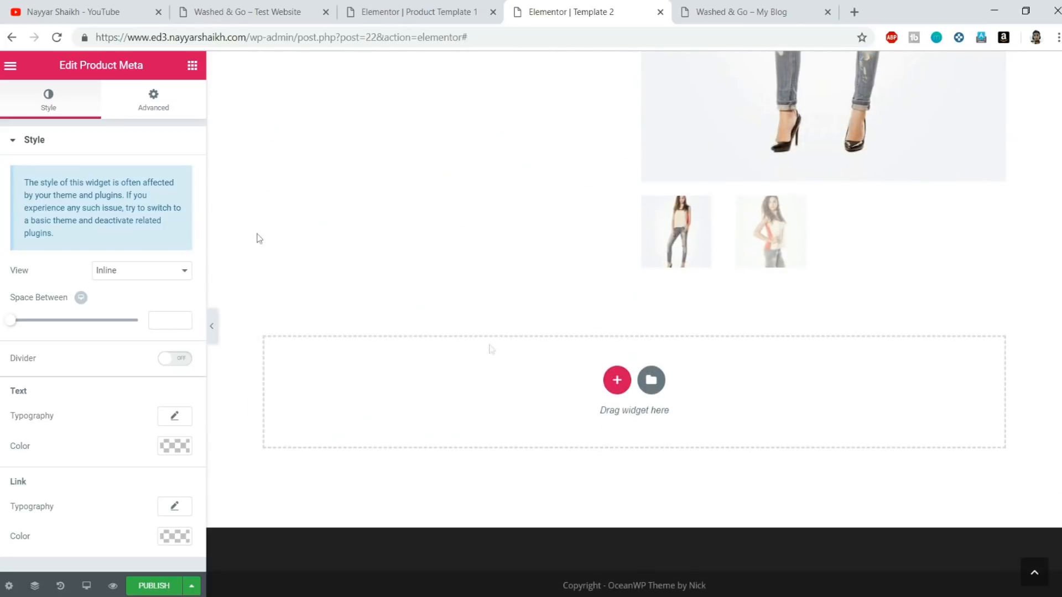
pyautogui.click(191, 66)
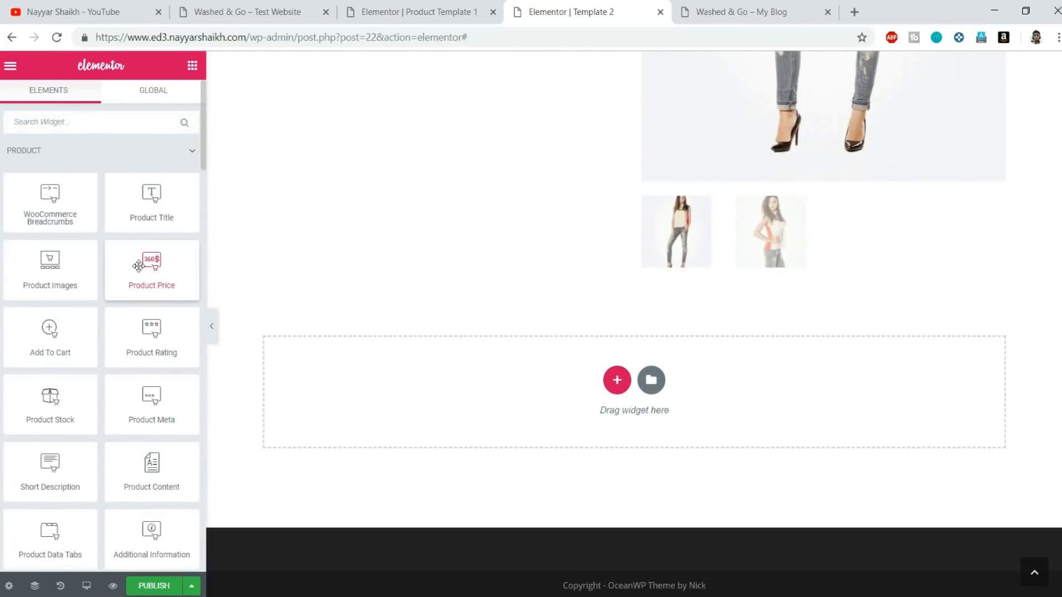
pyautogui.scroll(-8, 138, 267)
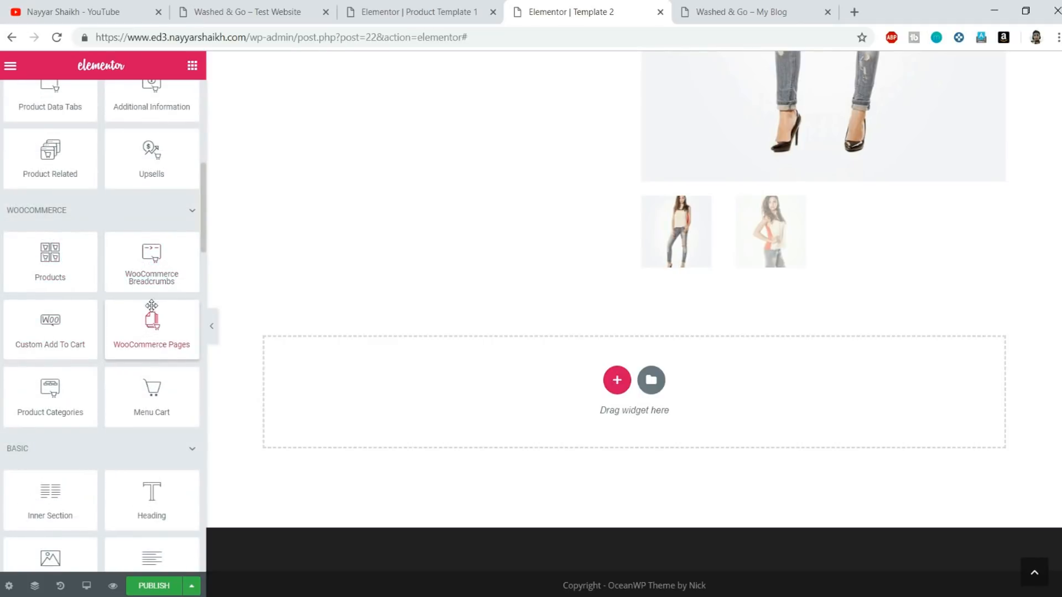
pyautogui.scroll(8, 155, 332)
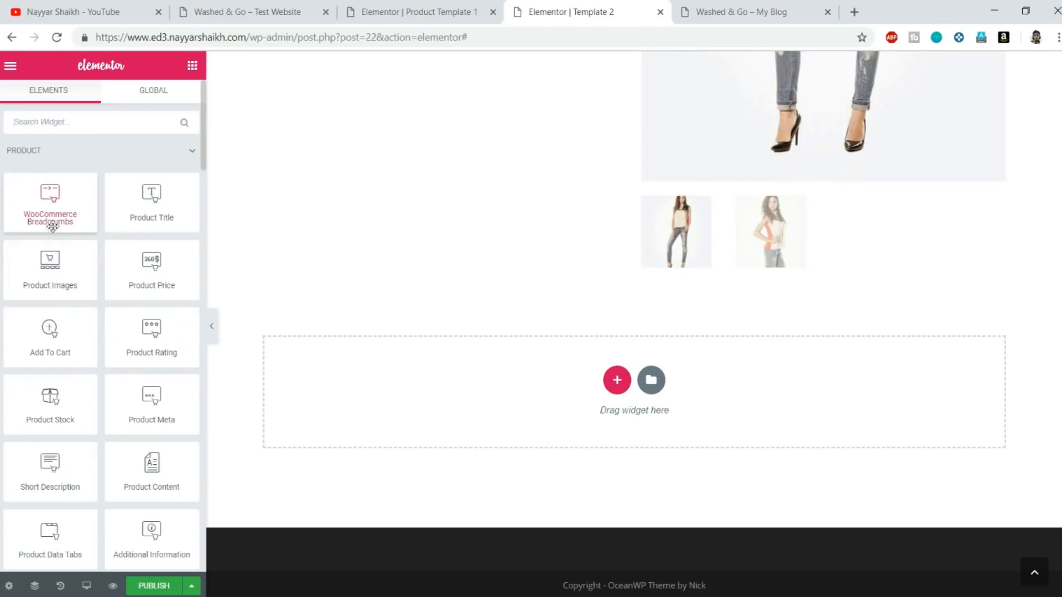
pyautogui.scroll(-3, 60, 341)
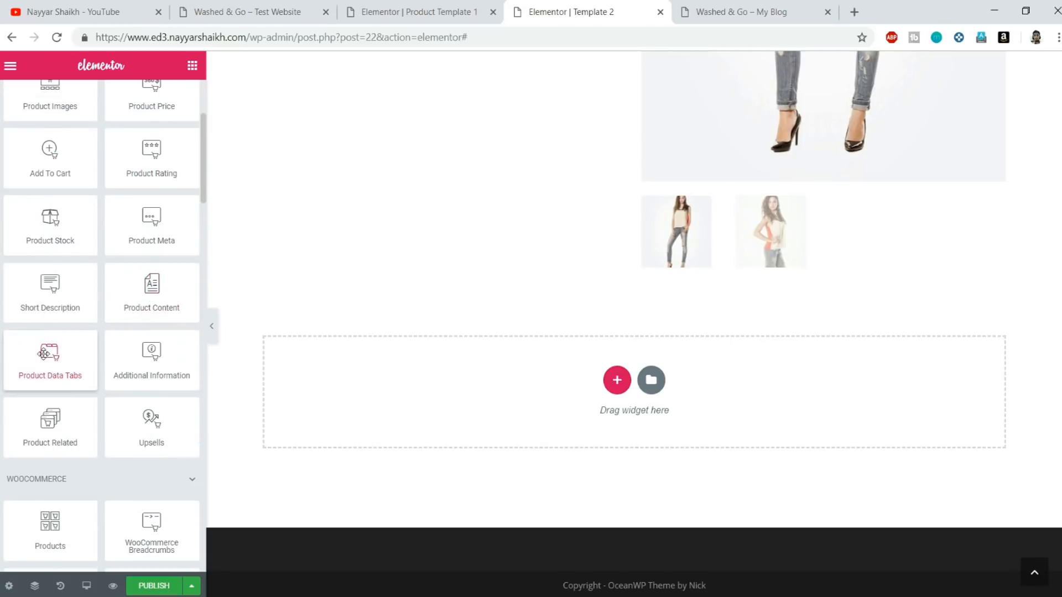
pyautogui.moveTo(49, 355); pyautogui.dragTo(548, 373)
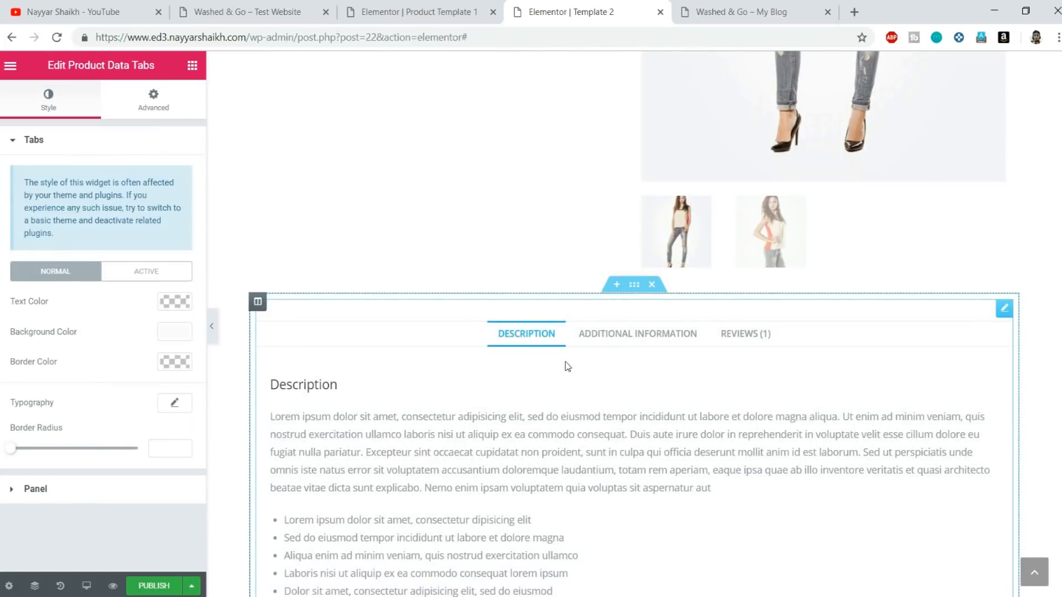
pyautogui.click(624, 265)
pyautogui.click(735, 265)
pyautogui.click(499, 265)
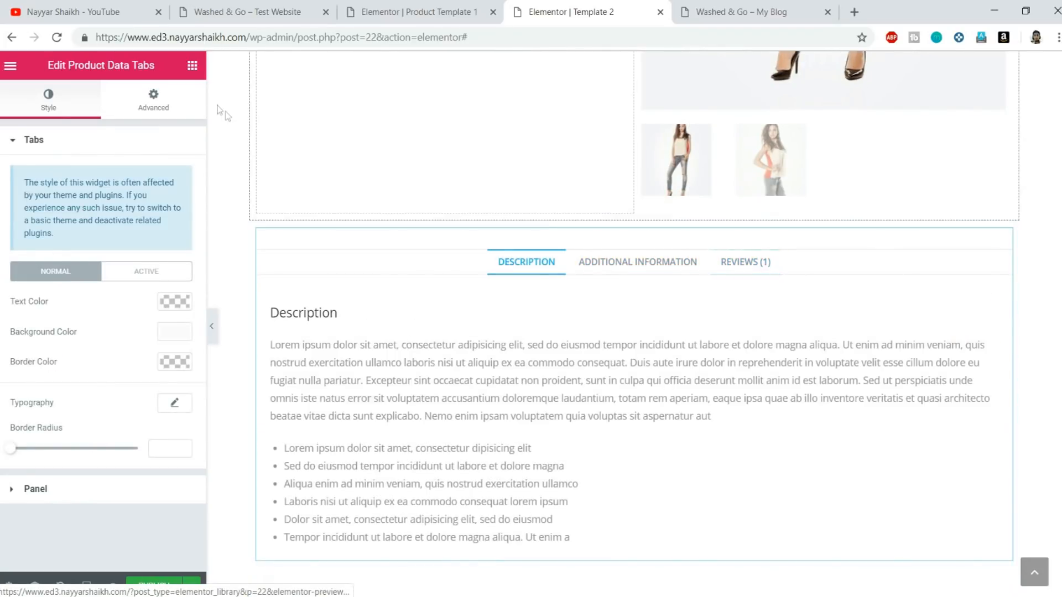
# Try the Product Stock widget between the short description and the Add To Cart widget, and delete it again.
pyautogui.click(192, 65)
pyautogui.scroll(-2, 158, 145)
pyautogui.scroll(9, 517, 372)
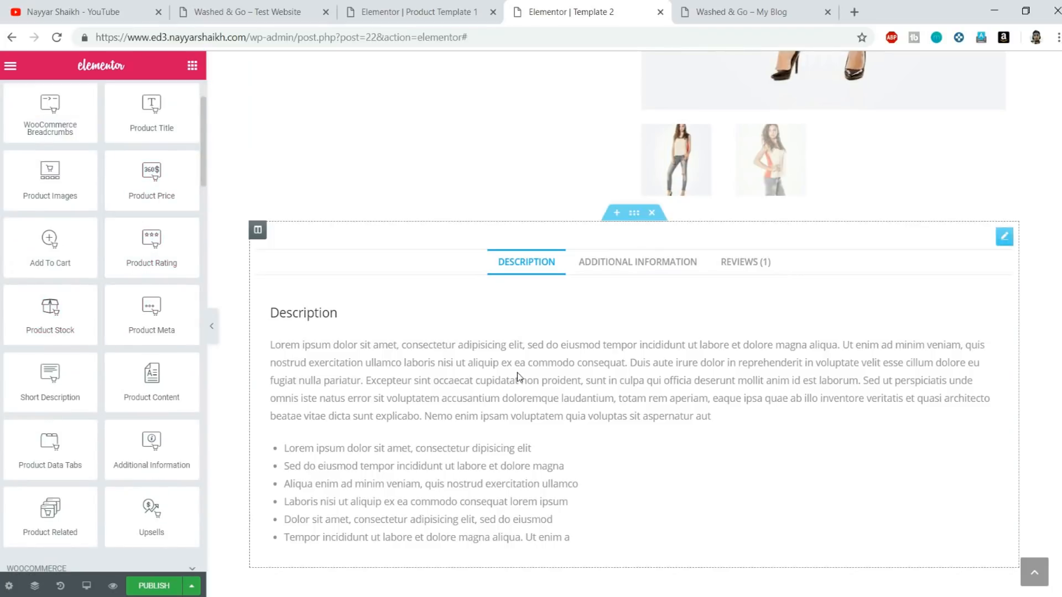
pyautogui.moveTo(89, 306); pyautogui.dragTo(377, 279)
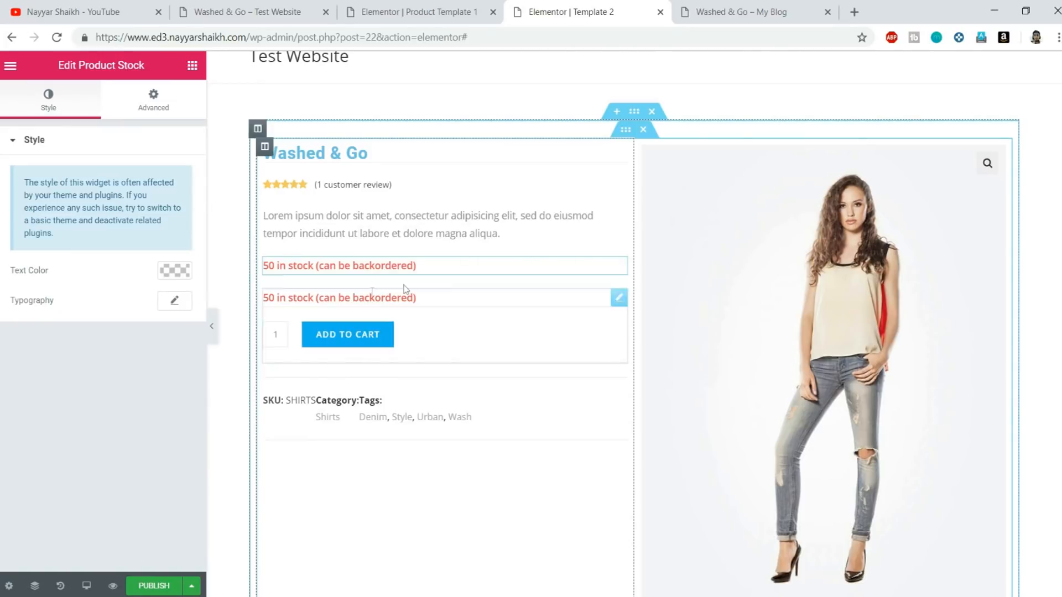
pyautogui.rightClick(615, 266)
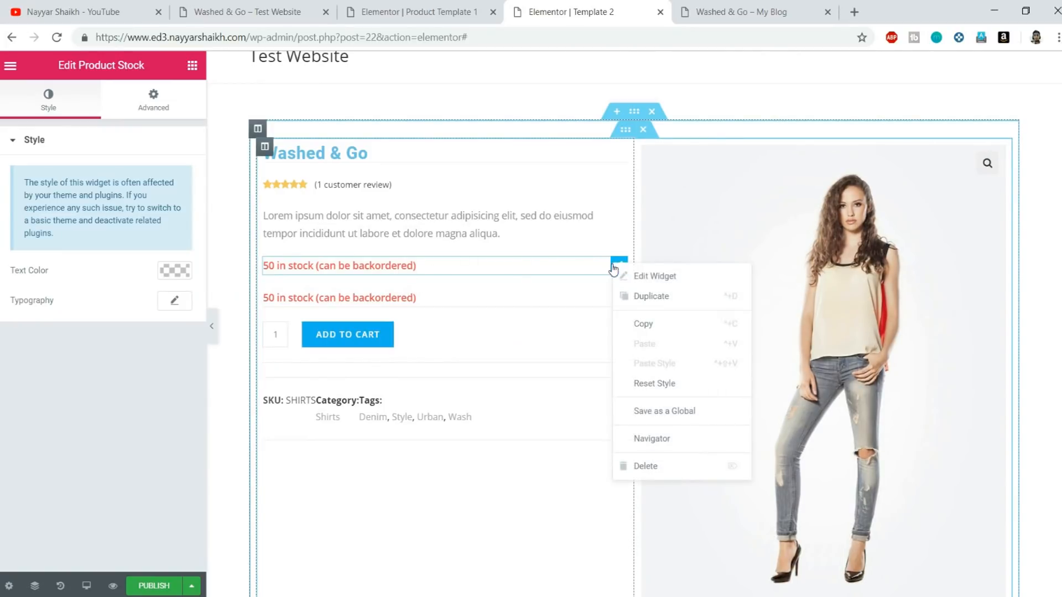
pyautogui.click(618, 465)
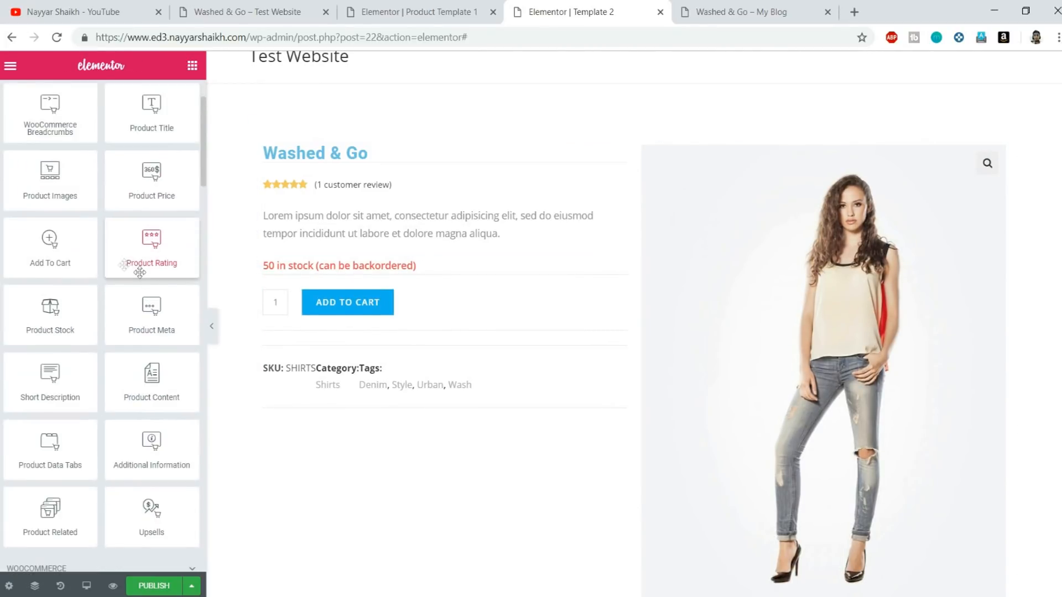
# Try the Product Related widget in a new section below the product data tabs, and delete the widget again.
pyautogui.scroll(-2, 113, 332)
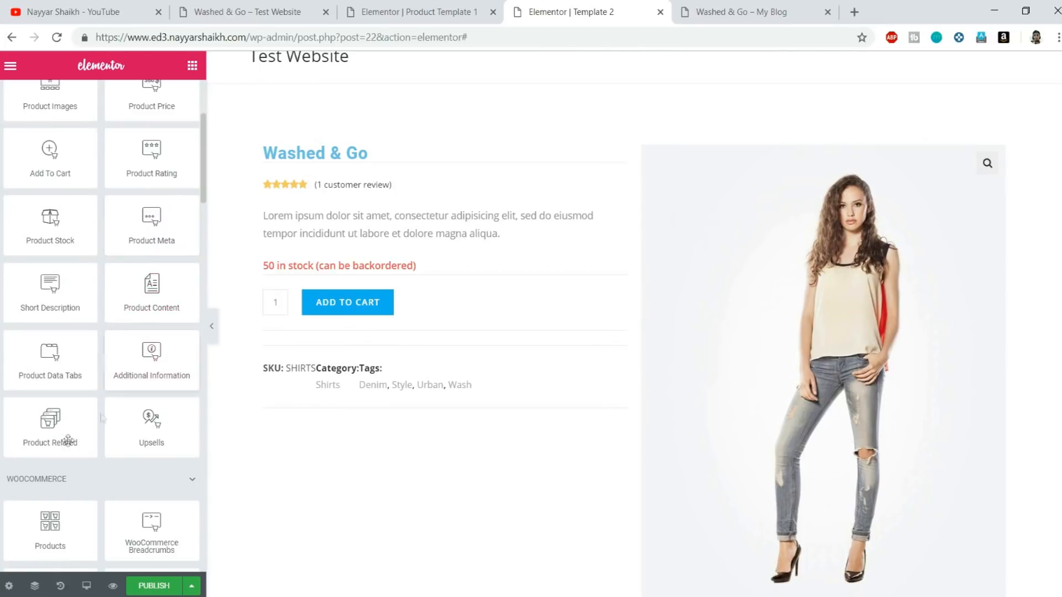
pyautogui.scroll(-12, 256, 424)
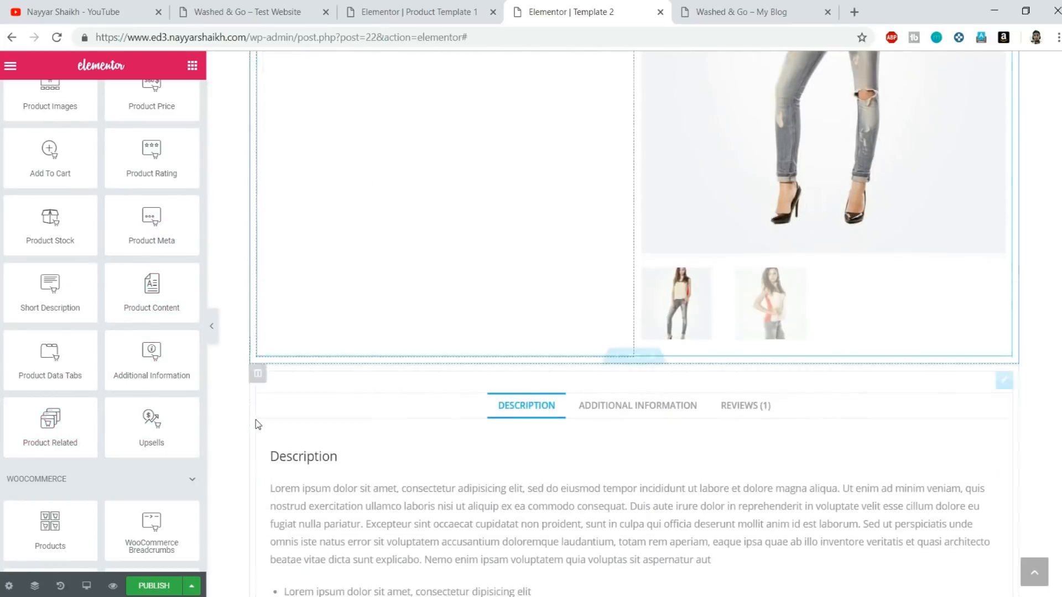
pyautogui.moveTo(50, 426); pyautogui.dragTo(619, 367)
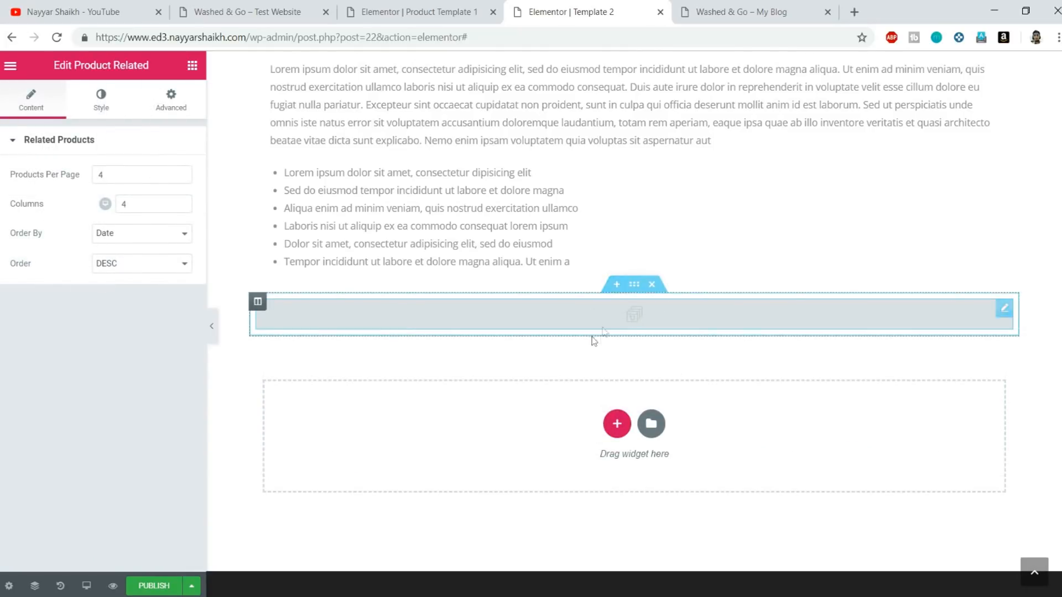
pyautogui.scroll(4, 638, 341)
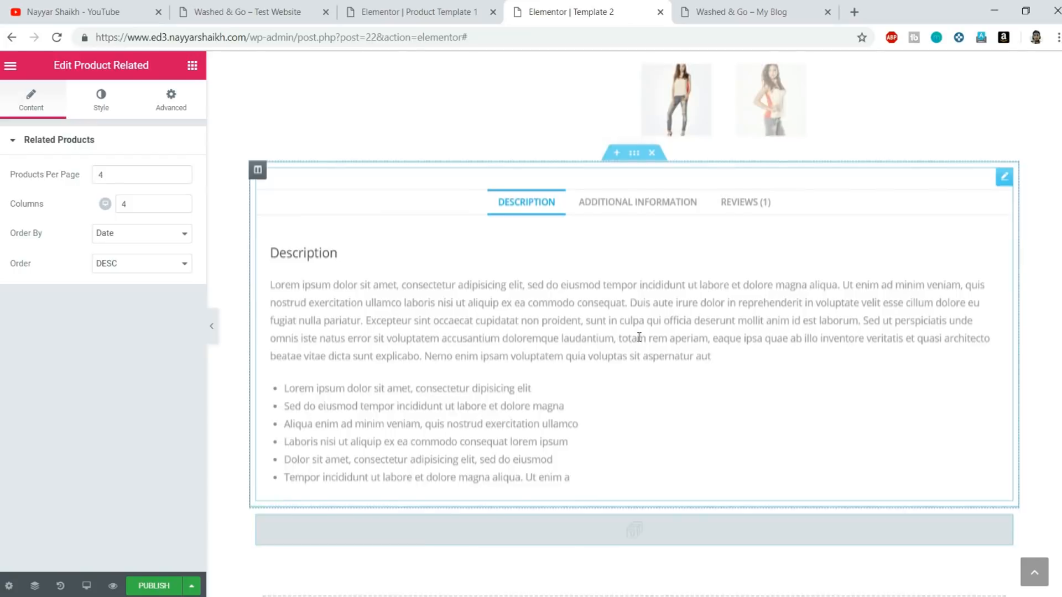
pyautogui.scroll(10, 639, 337)
pyautogui.scroll(-12, 683, 313)
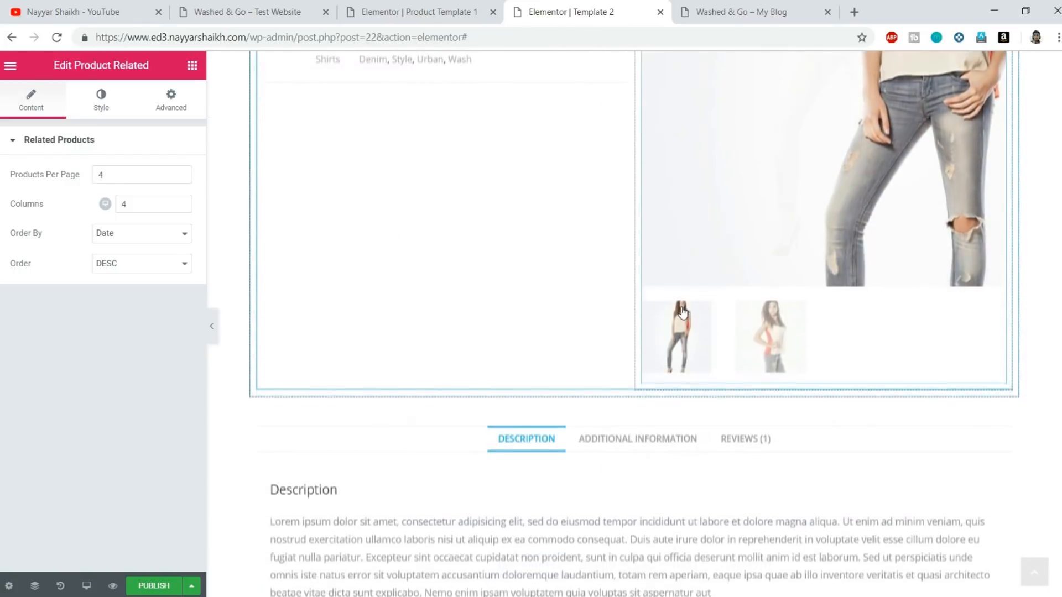
pyautogui.rightClick(665, 275)
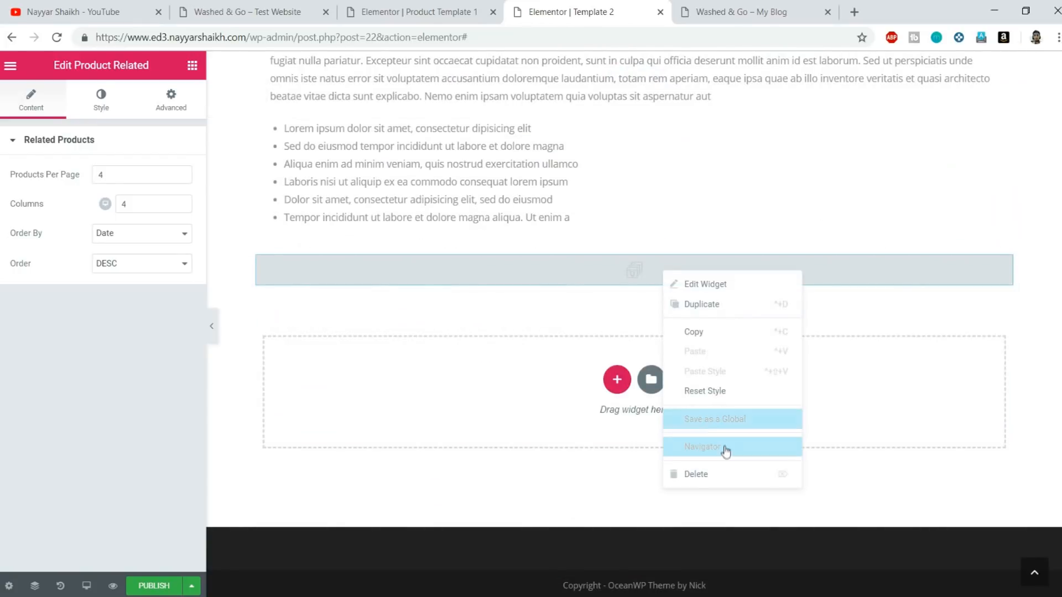
pyautogui.click(712, 474)
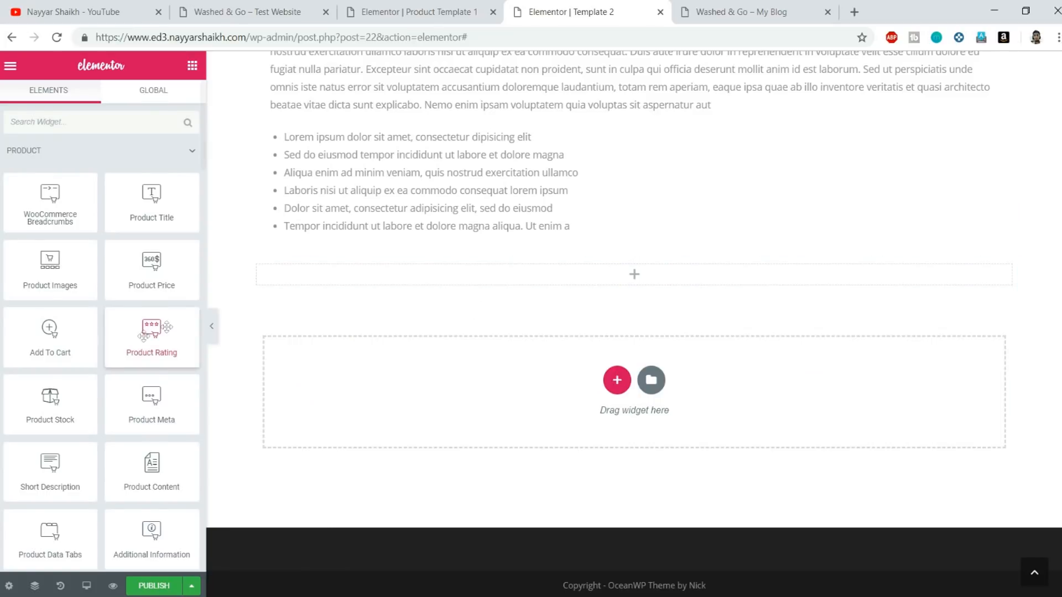
# Look through the available product and WooCommerce widgets and review the template's layout from the product title to the data tabs.
pyautogui.scroll(-2, 160, 381)
pyautogui.scroll(-5, 126, 423)
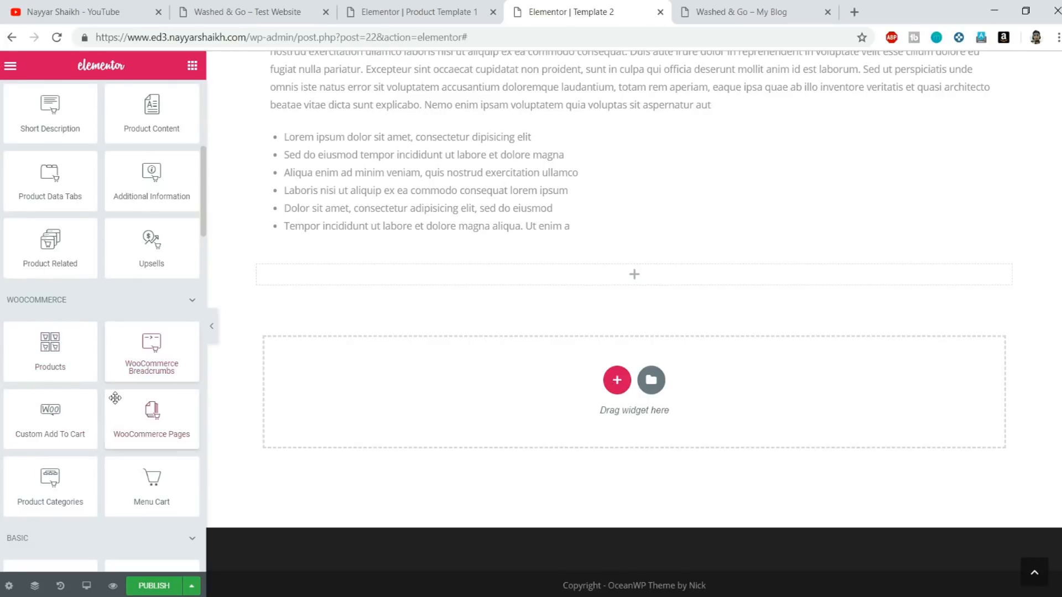
pyautogui.scroll(7, 73, 391)
pyautogui.scroll(8, 599, 310)
pyautogui.scroll(-10, 868, 247)
pyautogui.scroll(-4, 868, 254)
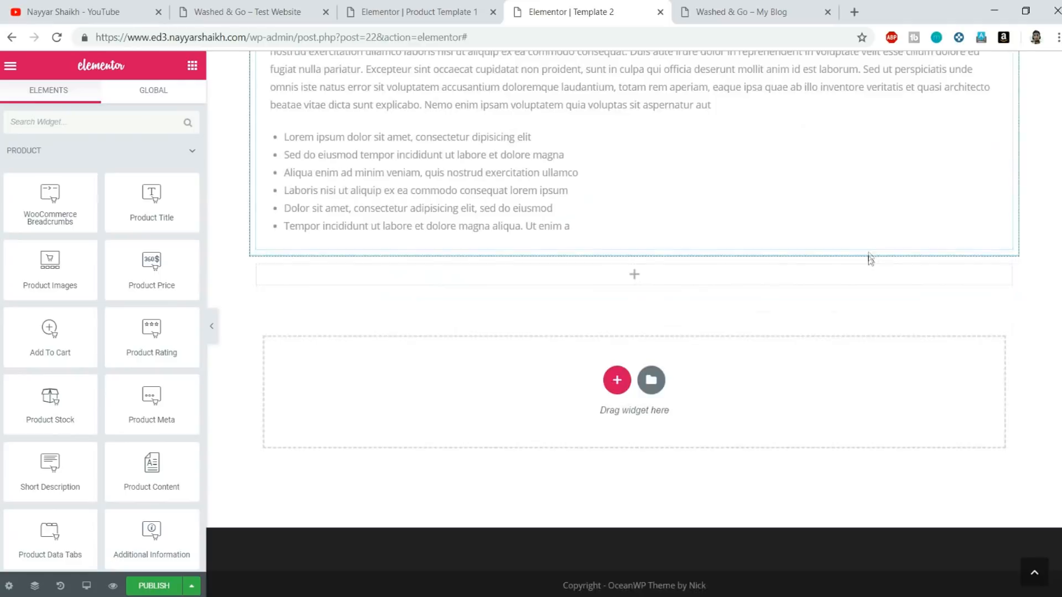
pyautogui.scroll(15, 868, 256)
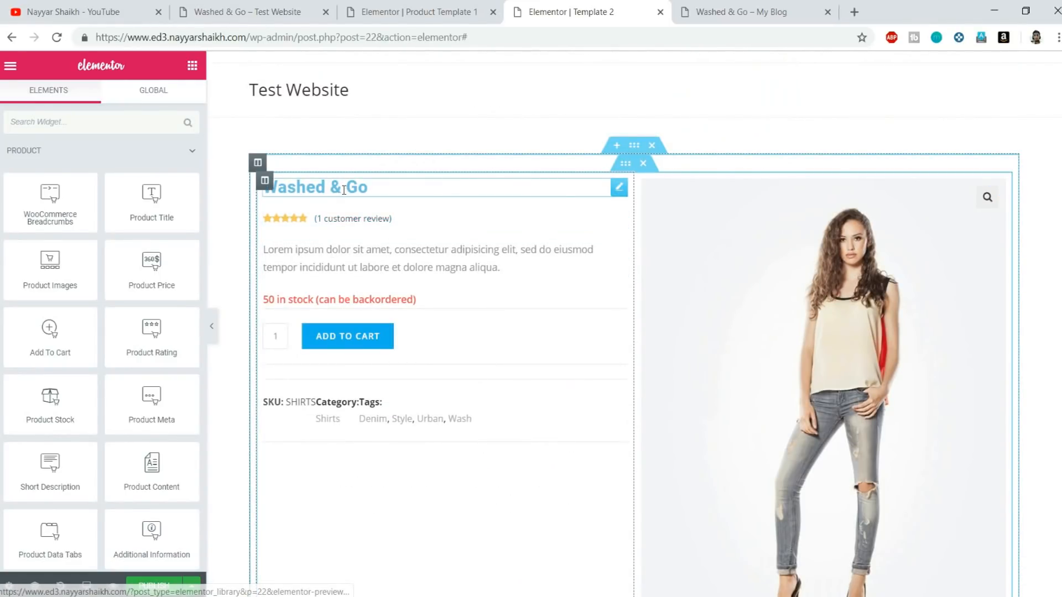
pyautogui.scroll(-2, 475, 211)
pyautogui.scroll(2, 442, 217)
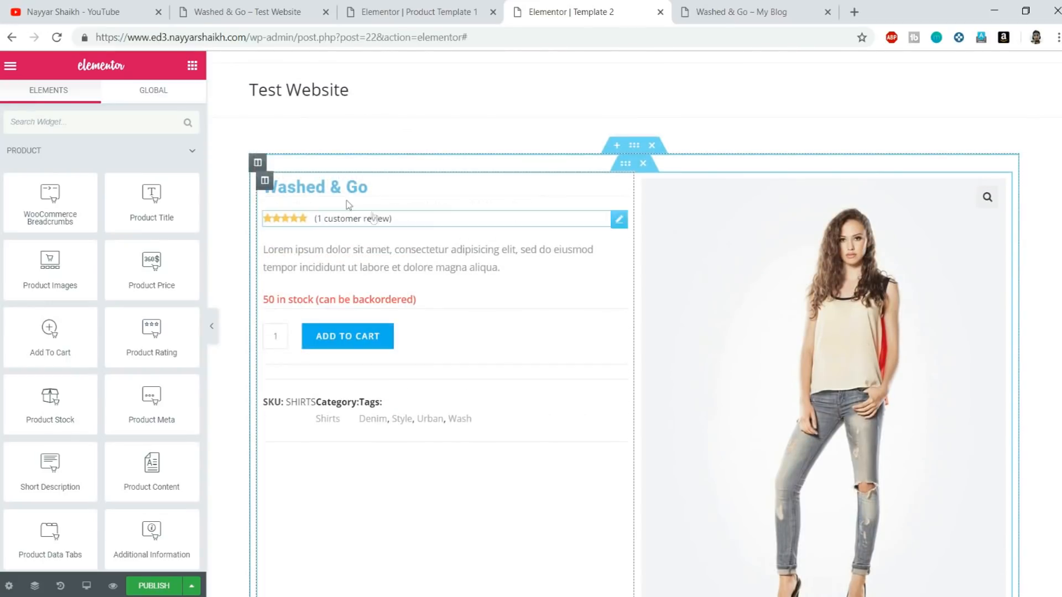
# Try the Product Title widget above the product images in the Inner Section's right column, and undo the move.
pyautogui.moveTo(317, 187); pyautogui.dragTo(765, 190)
pyautogui.scroll(-2, 761, 199)
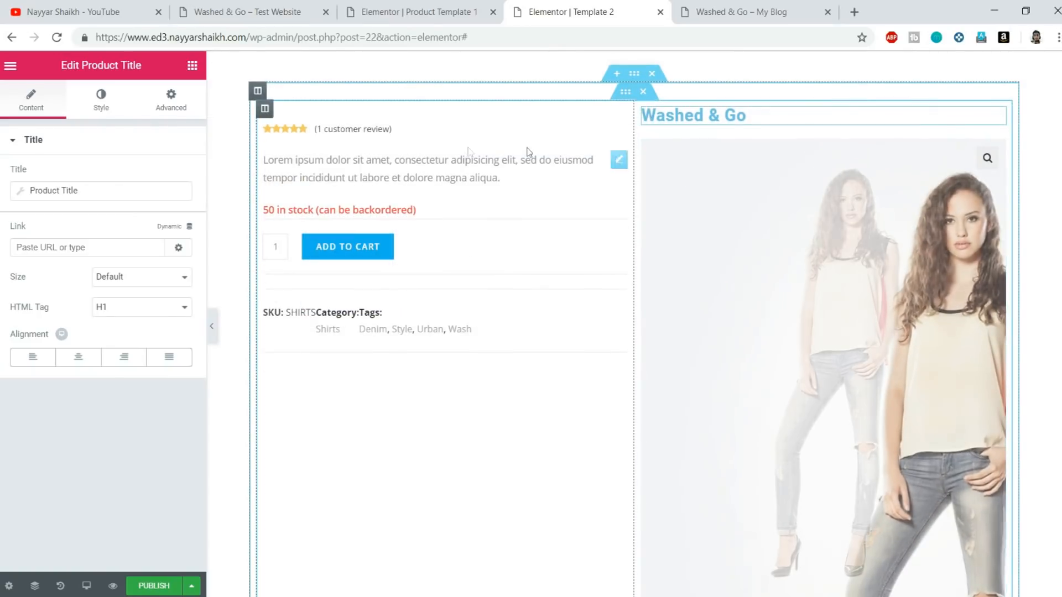
pyautogui.scroll(-3, 380, 254)
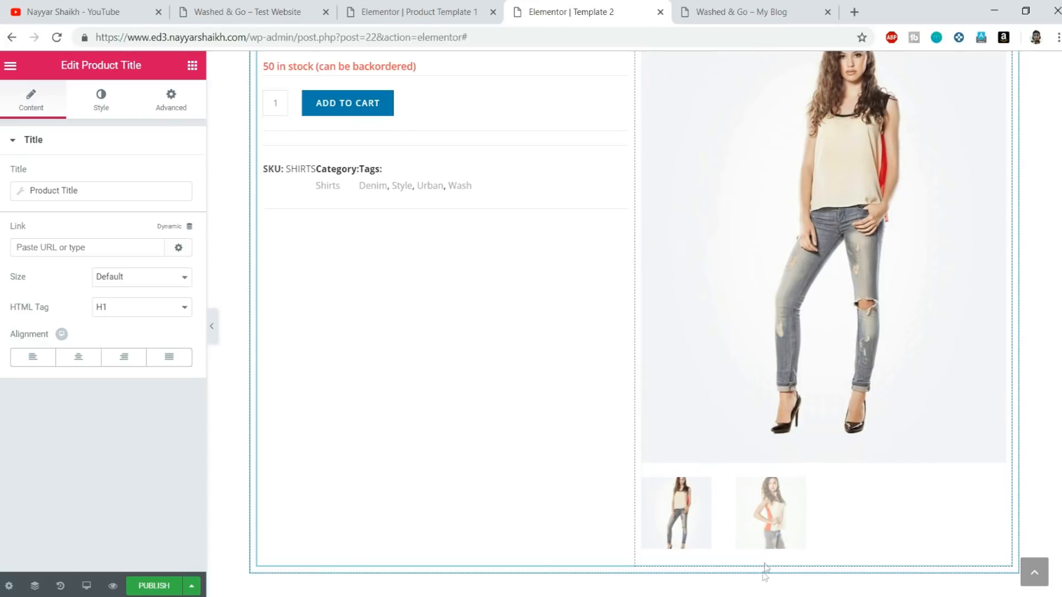
pyautogui.scroll(4, 487, 327)
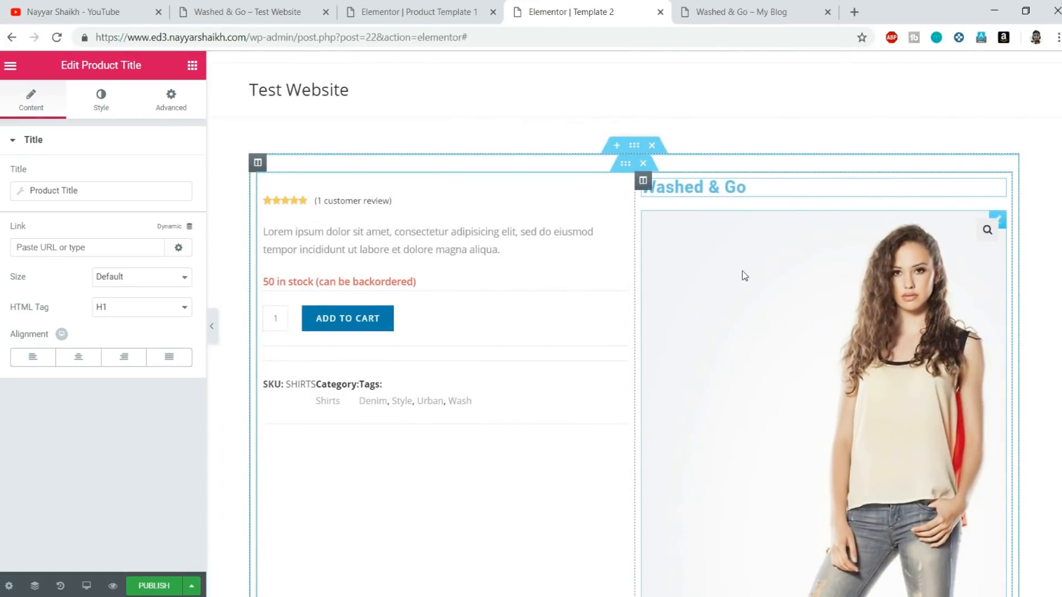
pyautogui.scroll(-3, 743, 276)
pyautogui.scroll(3, 623, 254)
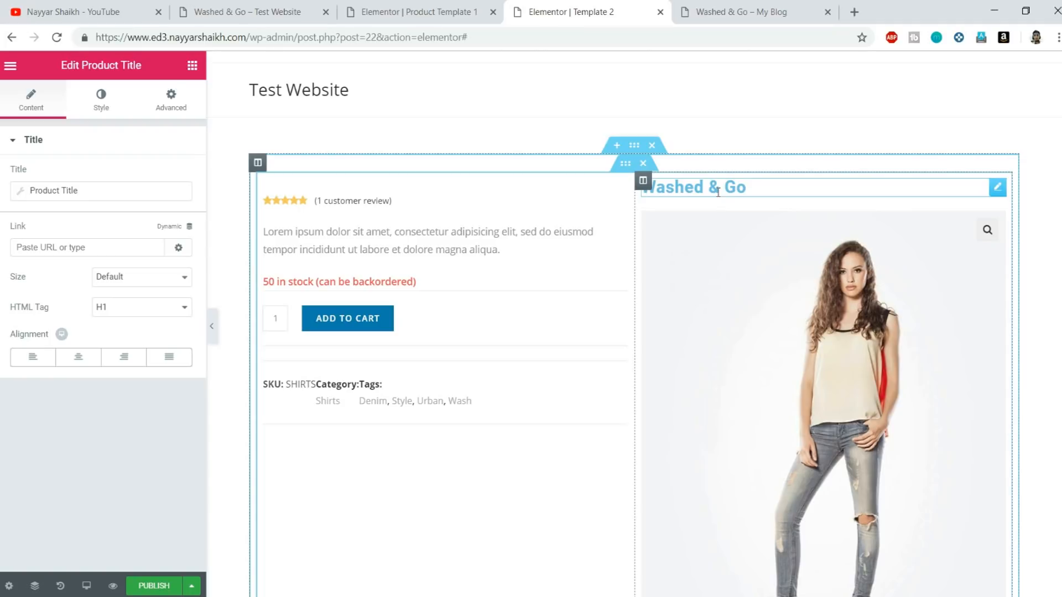
pyautogui.hotkey('ctrl', 'z')
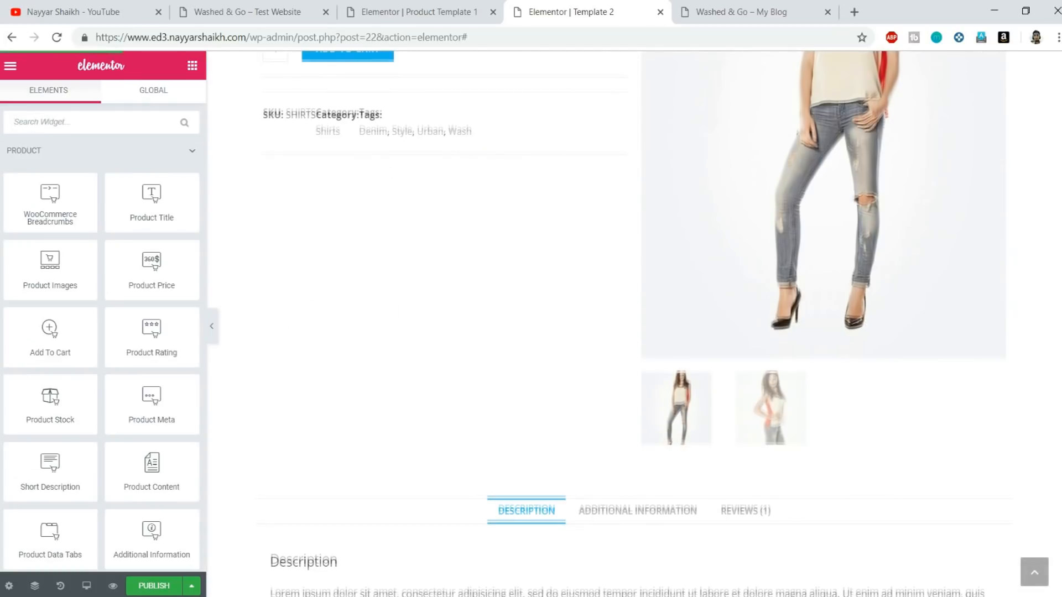
# Set the product title's text color to black (#000000).
pyautogui.scroll(-8, 635, 326)
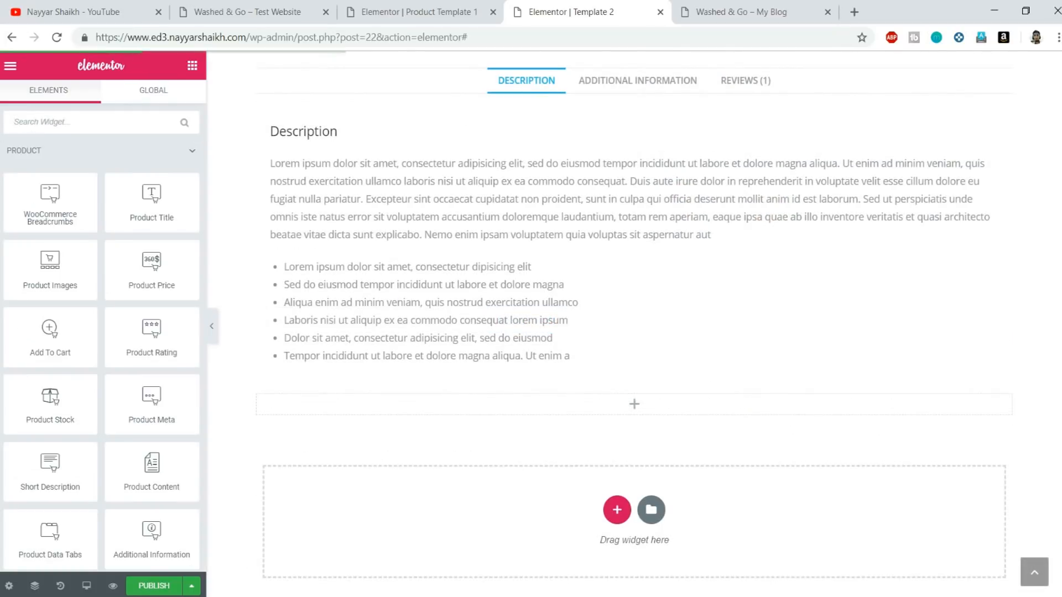
pyautogui.scroll(10, 635, 326)
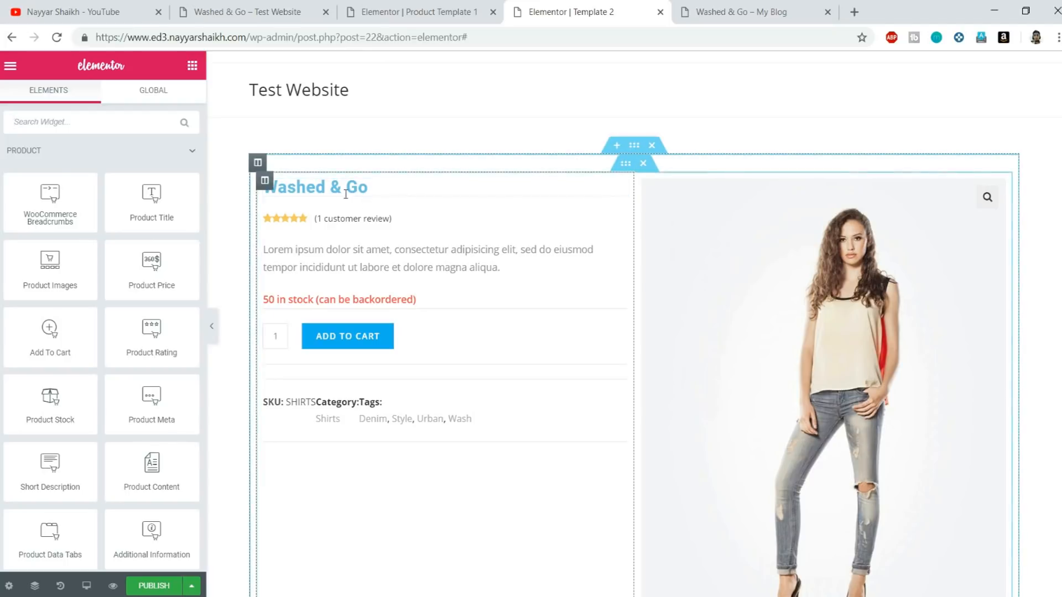
pyautogui.click(366, 187)
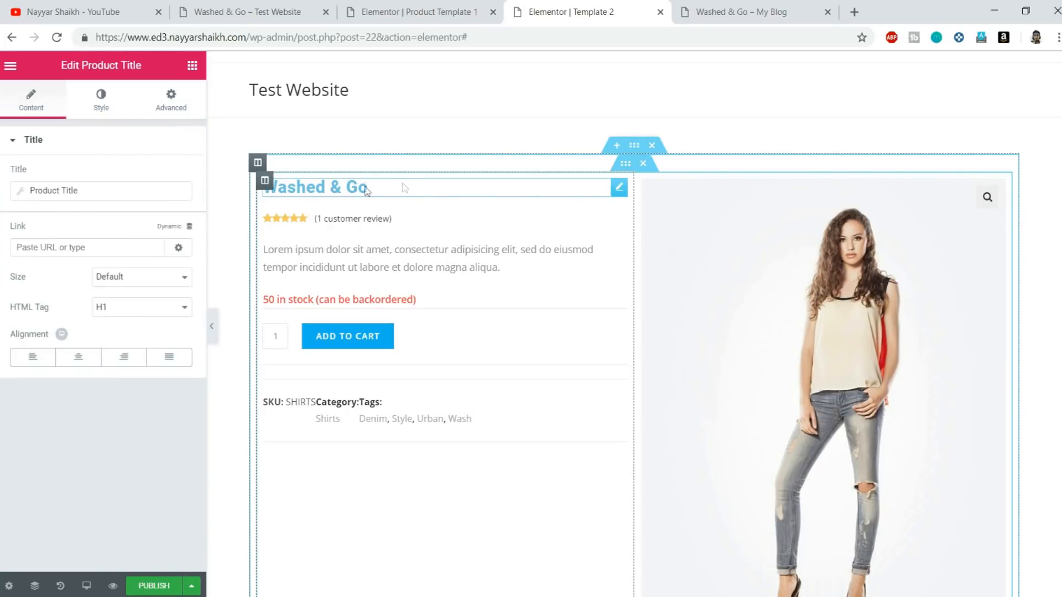
pyautogui.click(99, 101)
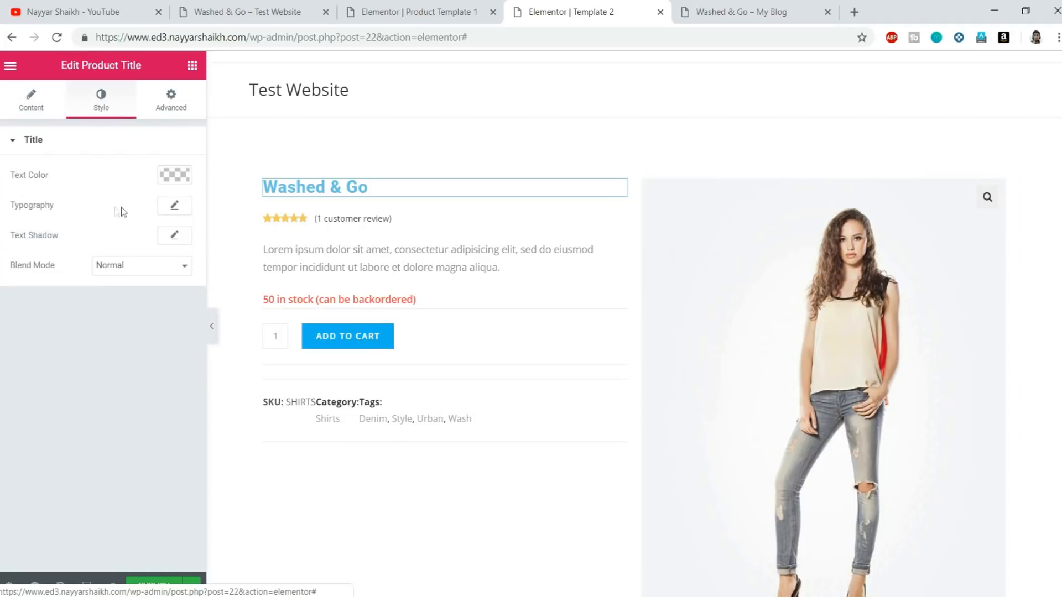
pyautogui.click(175, 175)
pyautogui.click(122, 347)
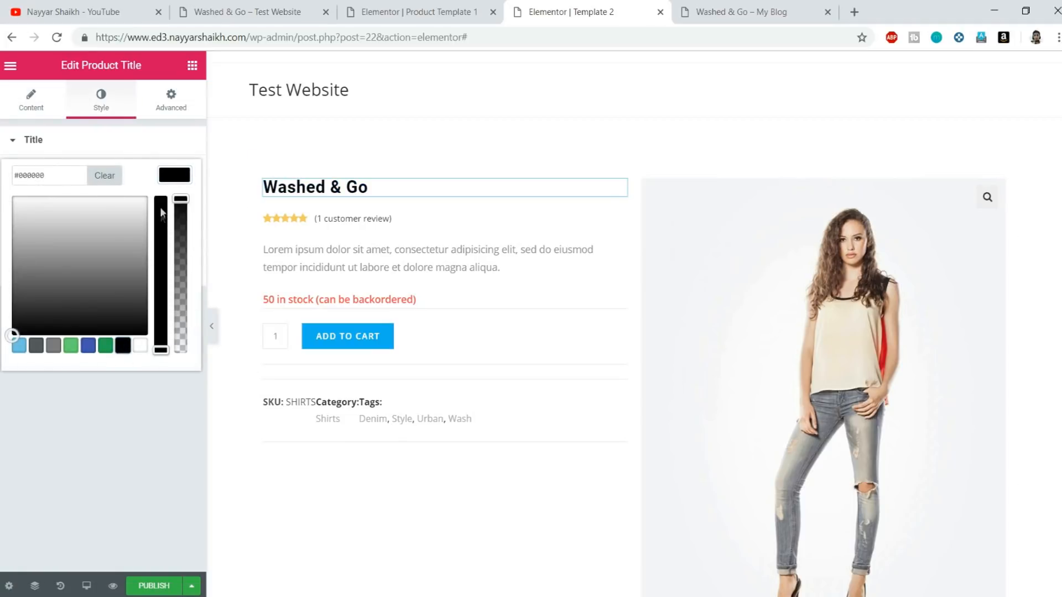
pyautogui.click(184, 164)
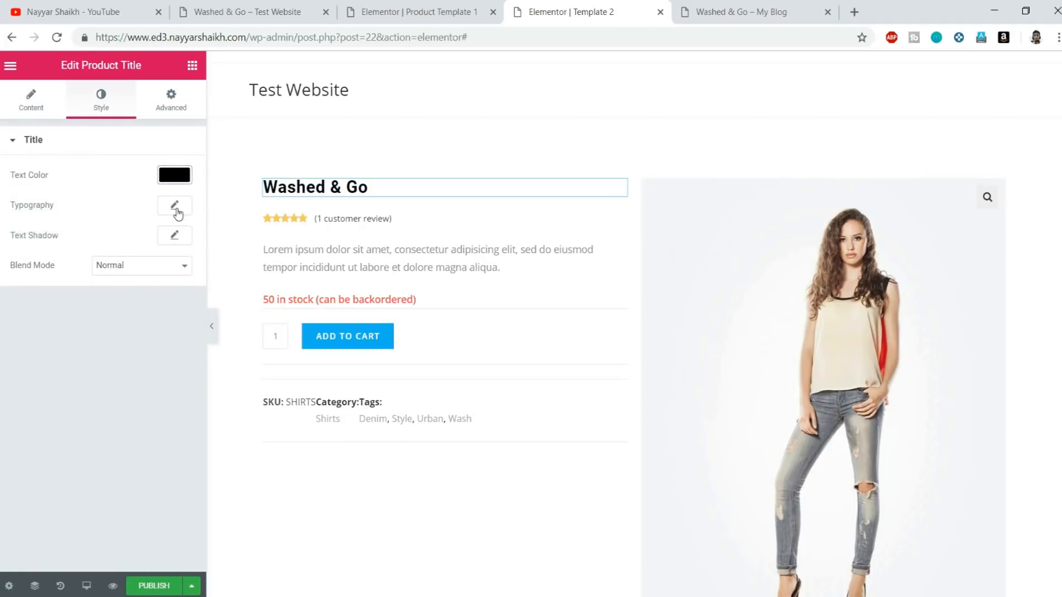
# Set the product title's typography to the Montserrat family, weight 600 and size 36 px.
pyautogui.click(174, 206)
pyautogui.click(137, 244)
pyautogui.write('mon')
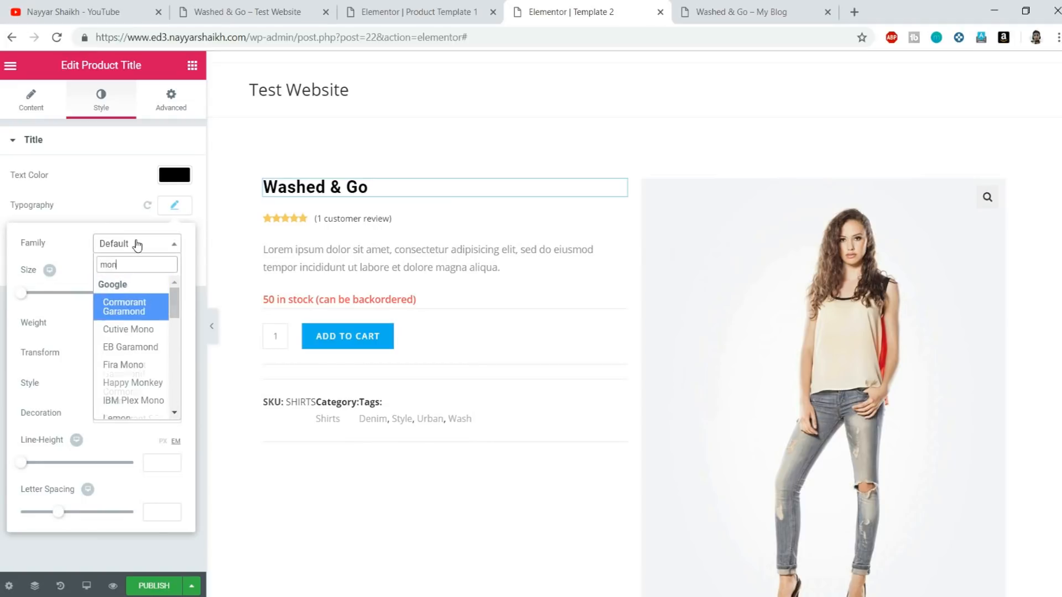
pyautogui.write('ts')
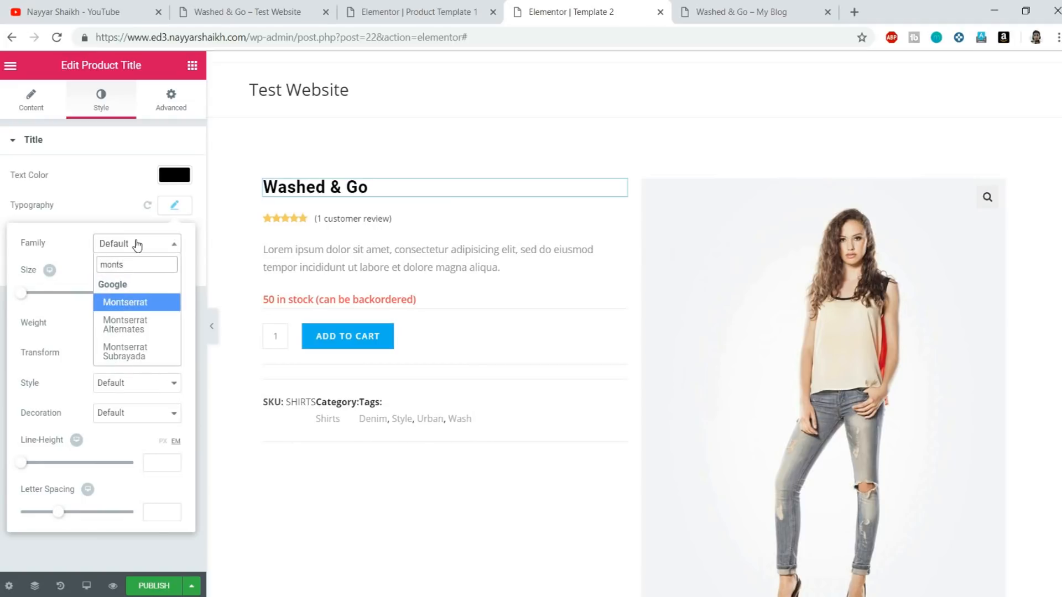
pyautogui.press('Return')
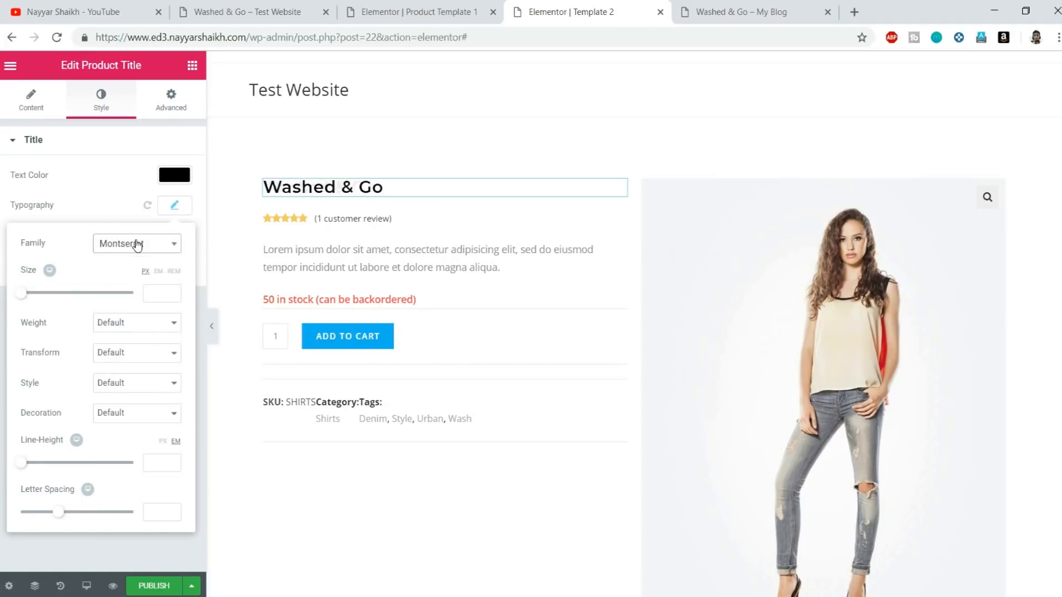
pyautogui.click(105, 329)
pyautogui.click(114, 396)
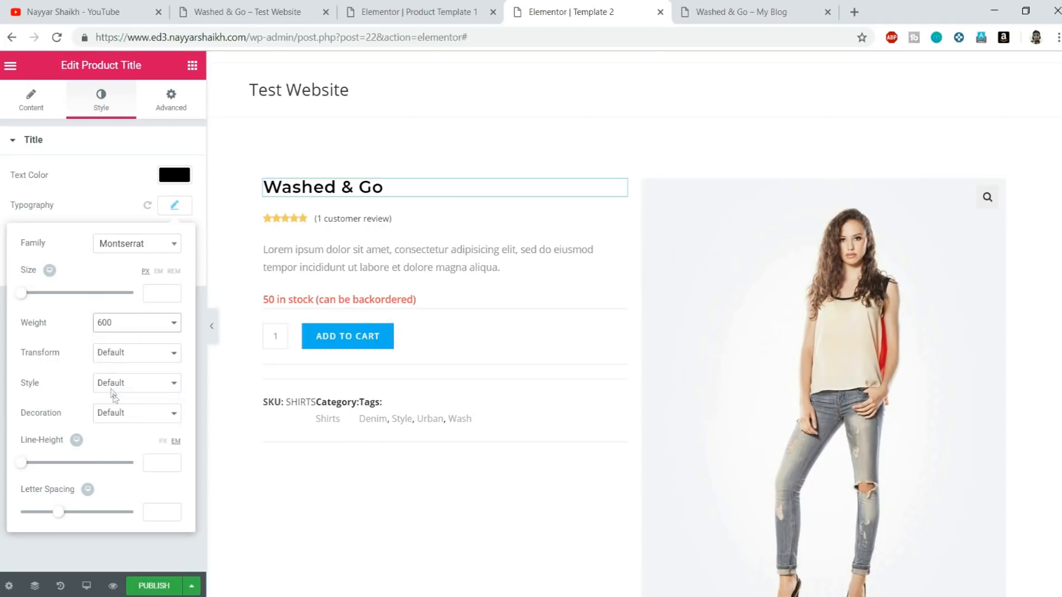
pyautogui.moveTo(23, 298); pyautogui.dragTo(40, 301)
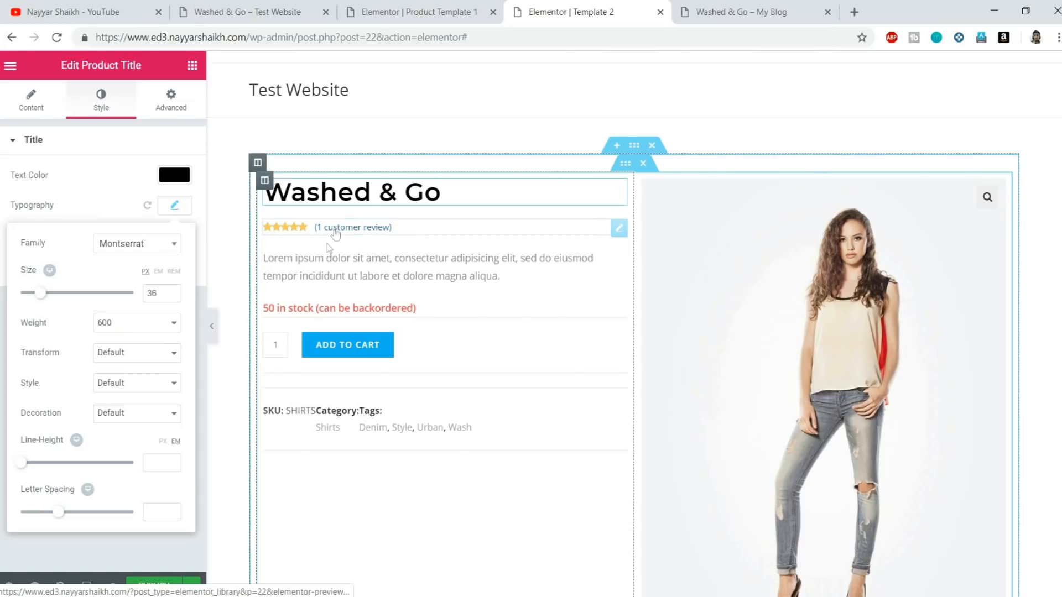
# Change the short description's text color to black.
pyautogui.click(361, 274)
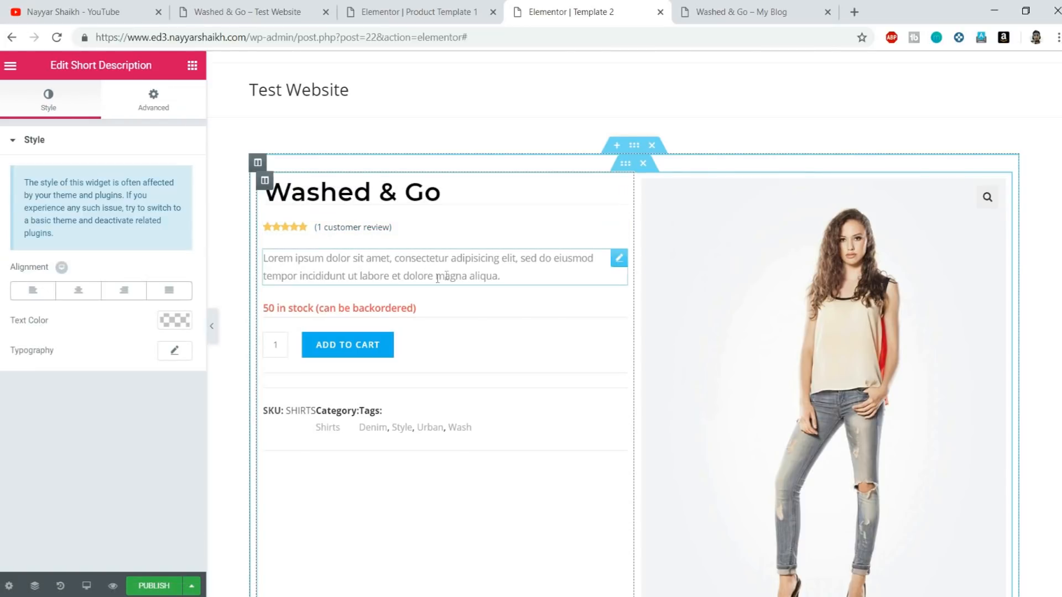
pyautogui.click(174, 322)
pyautogui.click(120, 492)
pyautogui.click(186, 326)
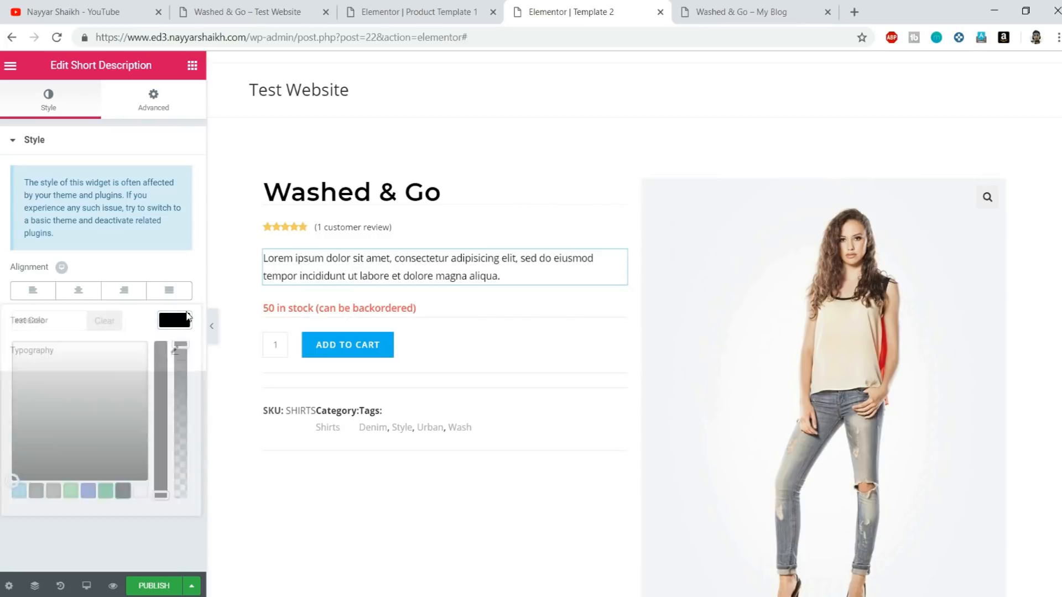
pyautogui.scroll(-3, 556, 334)
pyautogui.scroll(3, 556, 333)
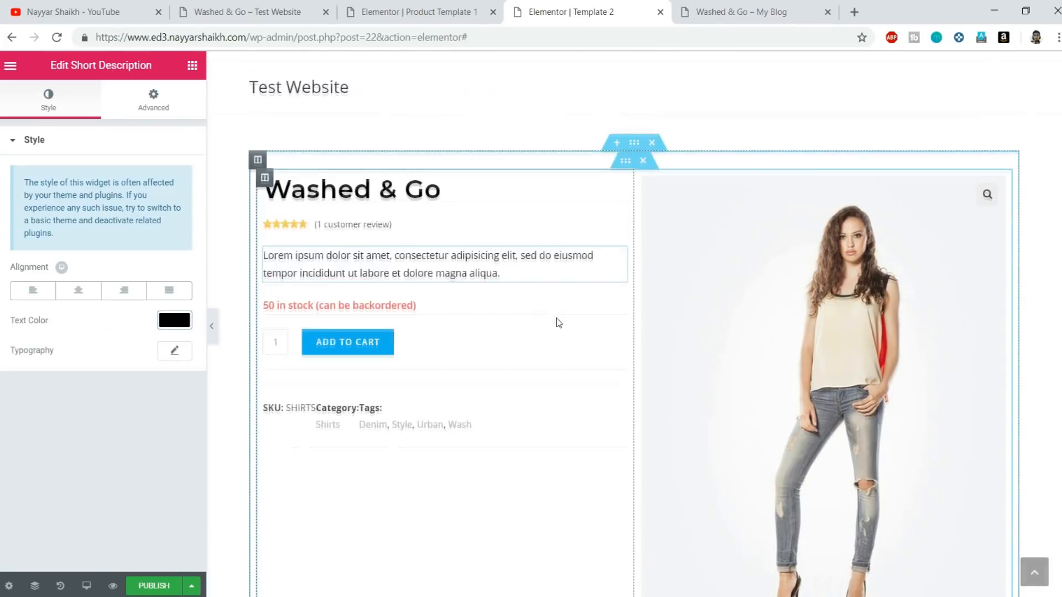
# Give the inner column holding the product details a classic background in very light grey, #f9f9f9.
pyautogui.click(265, 180)
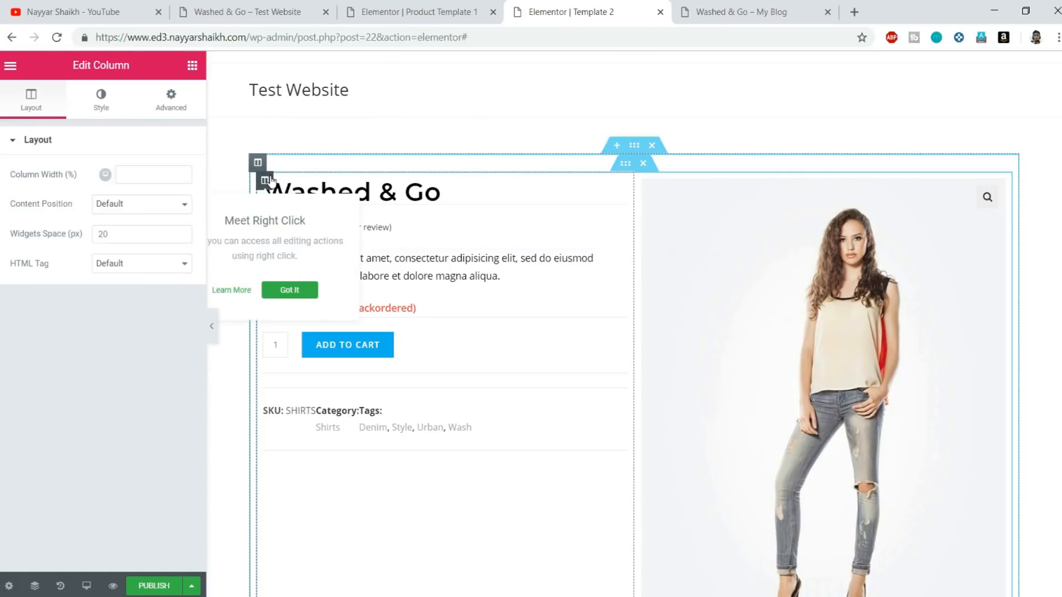
pyautogui.click(290, 292)
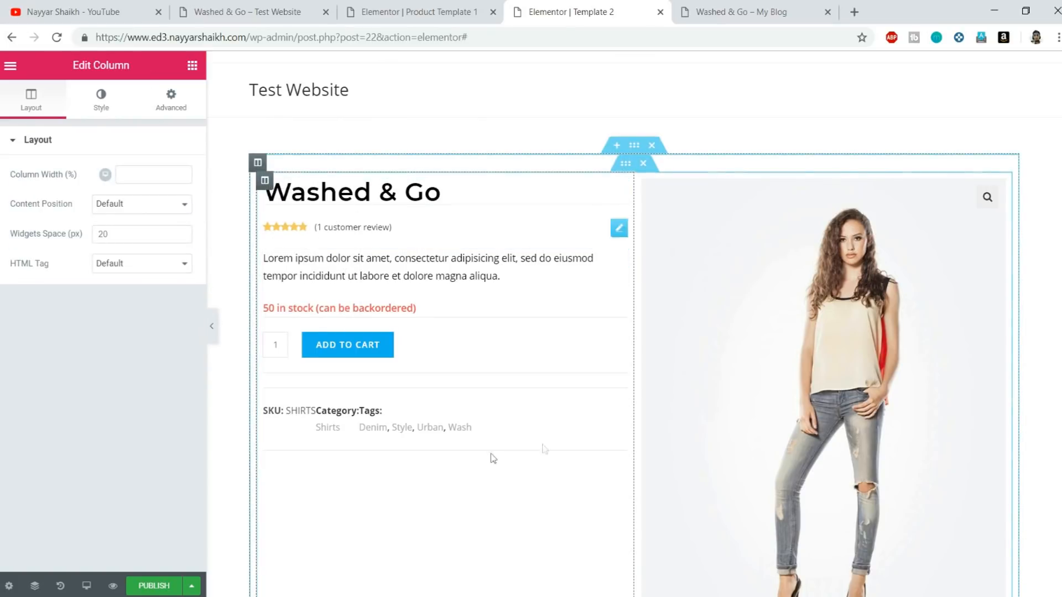
pyautogui.click(109, 109)
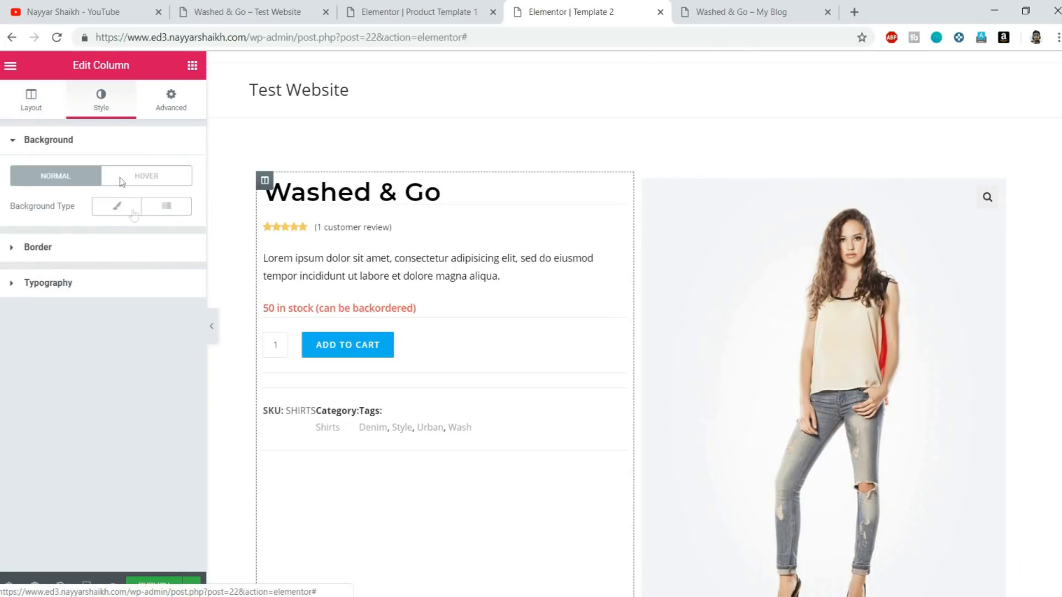
pyautogui.click(129, 210)
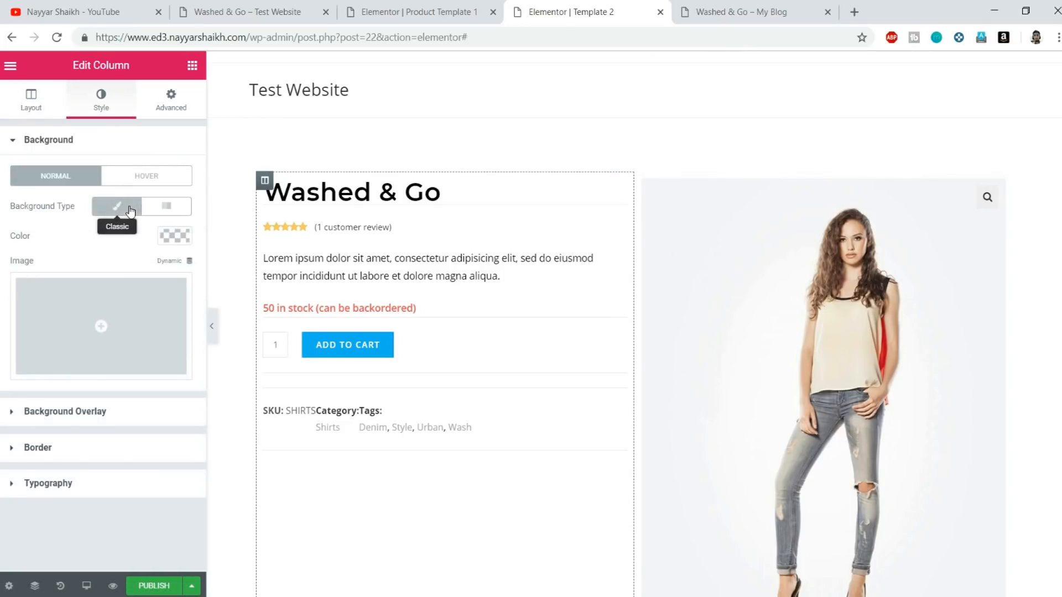
pyautogui.click(175, 237)
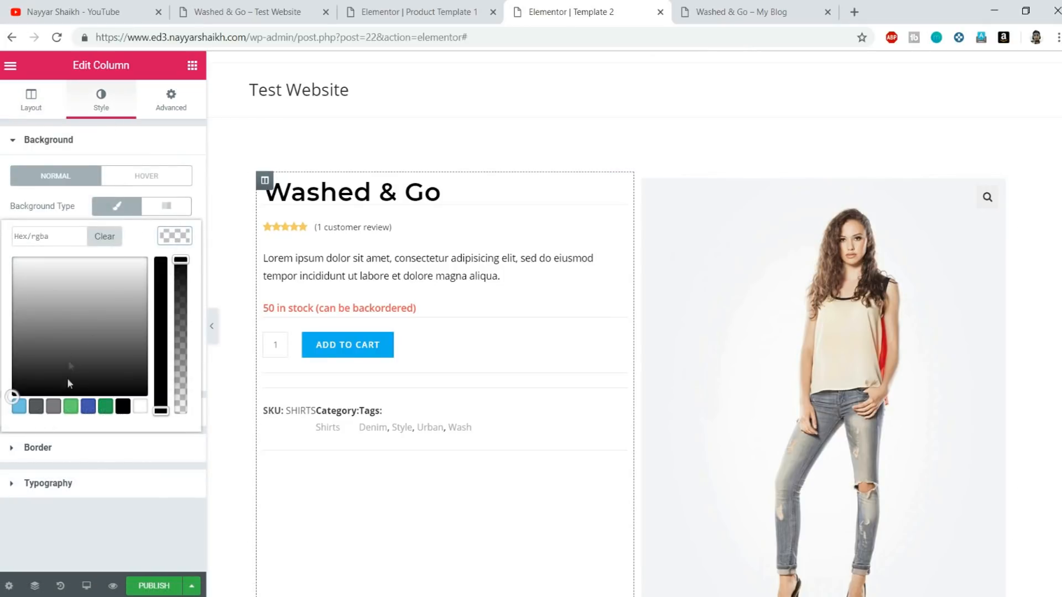
pyautogui.click(19, 406)
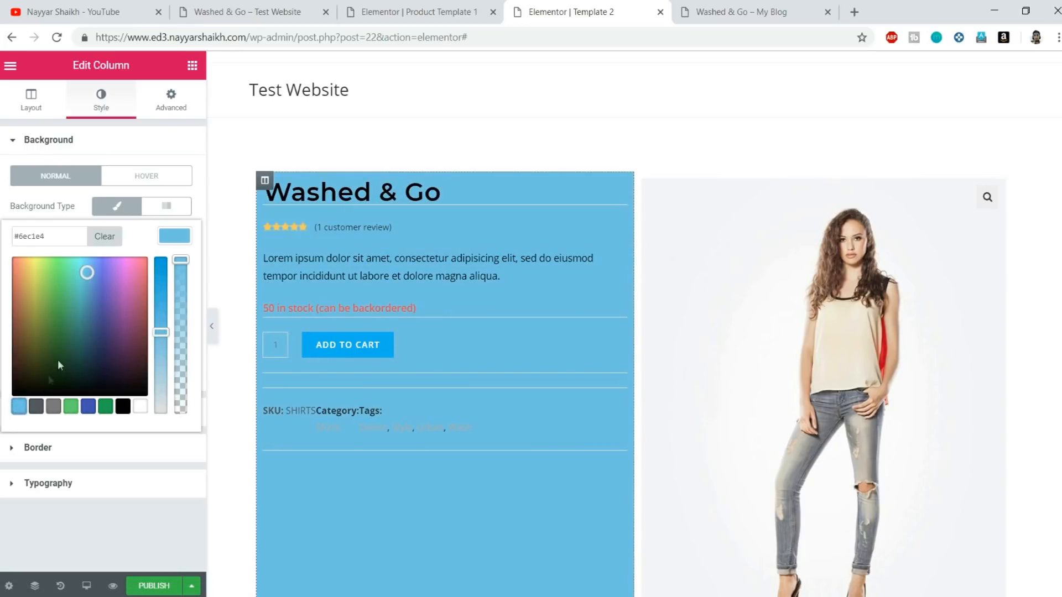
pyautogui.moveTo(96, 274); pyautogui.dragTo(61, 260)
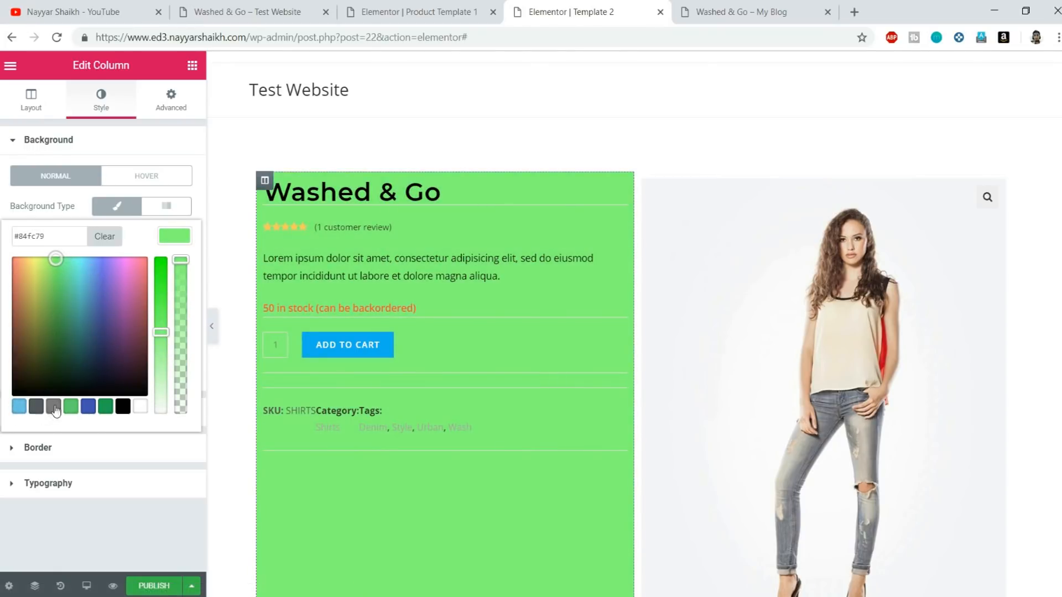
pyautogui.click(53, 407)
pyautogui.moveTo(12, 329); pyautogui.dragTo(12, 259)
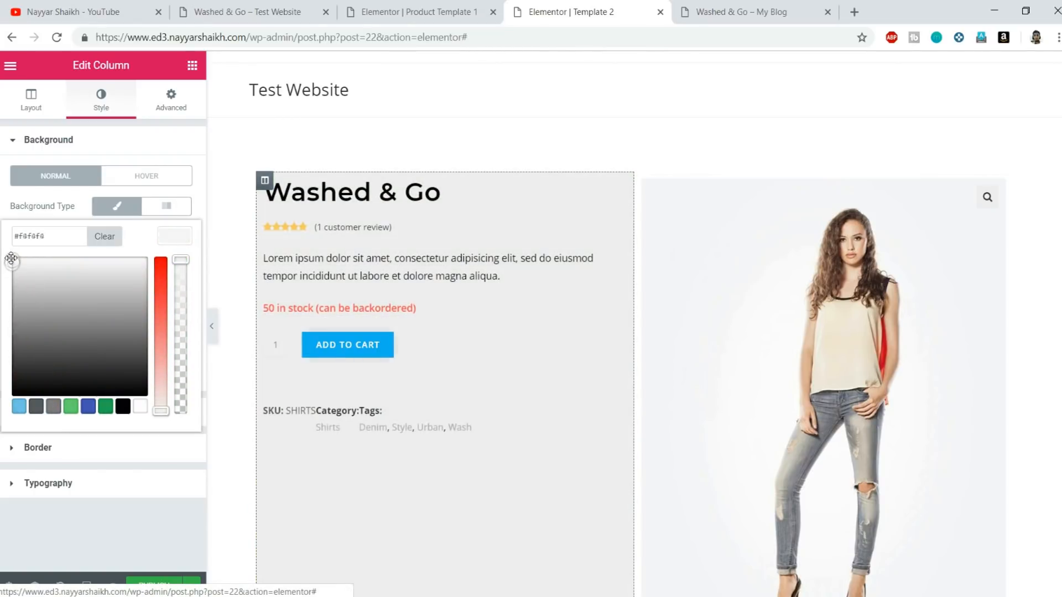
pyautogui.scroll(-5, 1026, 475)
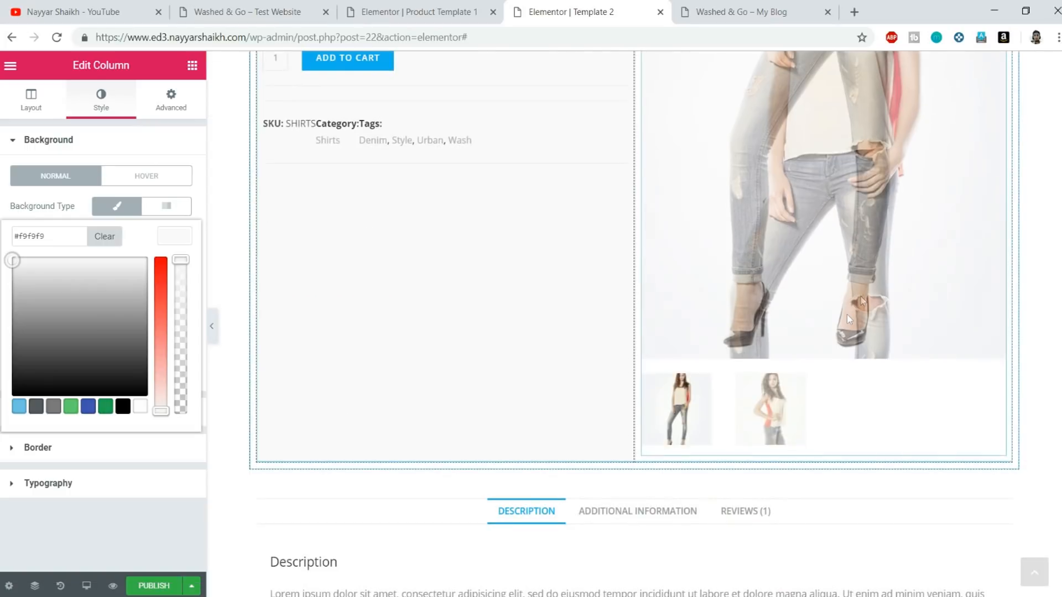
pyautogui.scroll(4, 1027, 512)
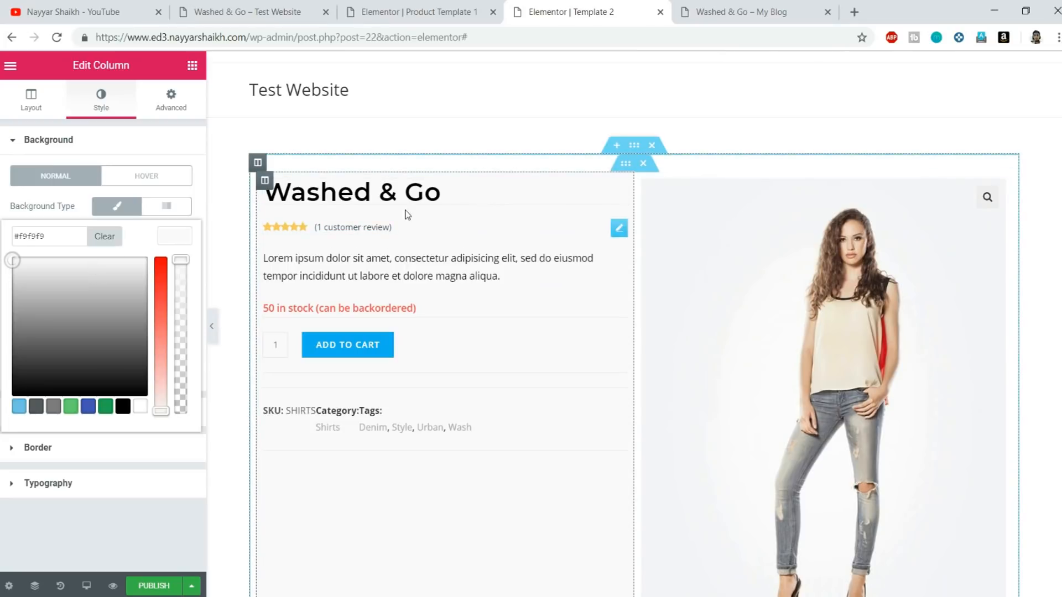
# Switch the product details column's background type to a gradient and check it down to the column's end.
pyautogui.click(167, 209)
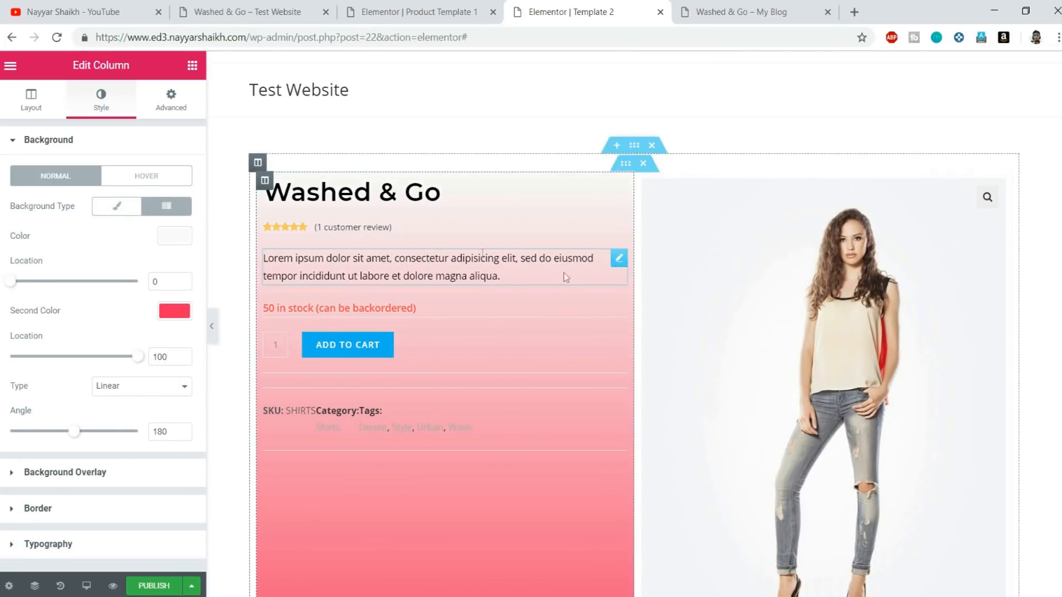
pyautogui.scroll(-4, 588, 343)
pyautogui.scroll(4, 587, 359)
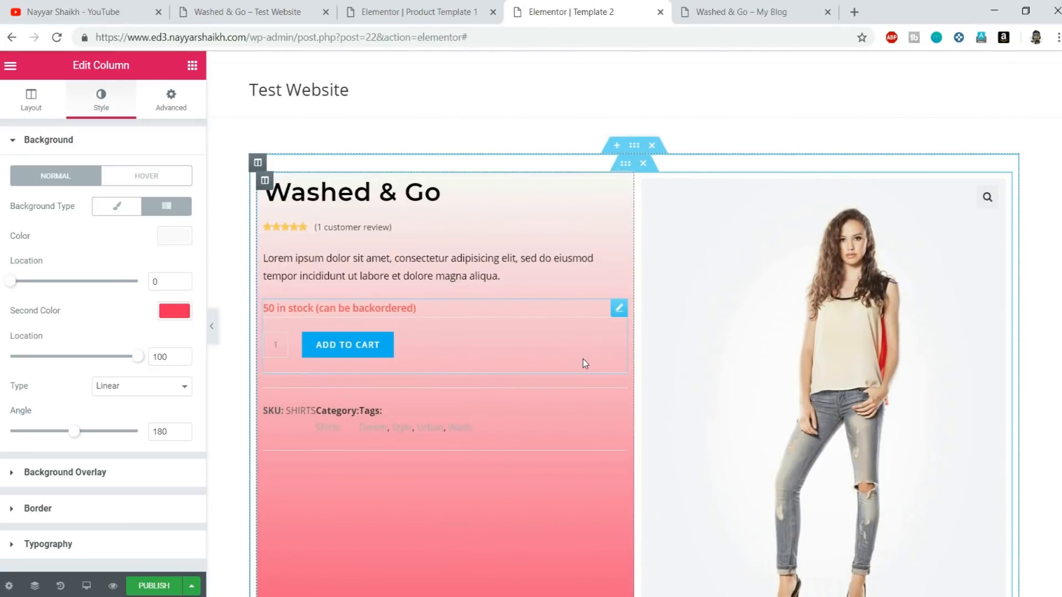
pyautogui.scroll(-6, 583, 360)
pyautogui.scroll(-3, 583, 364)
pyautogui.scroll(8, 584, 364)
pyautogui.scroll(-1, 583, 360)
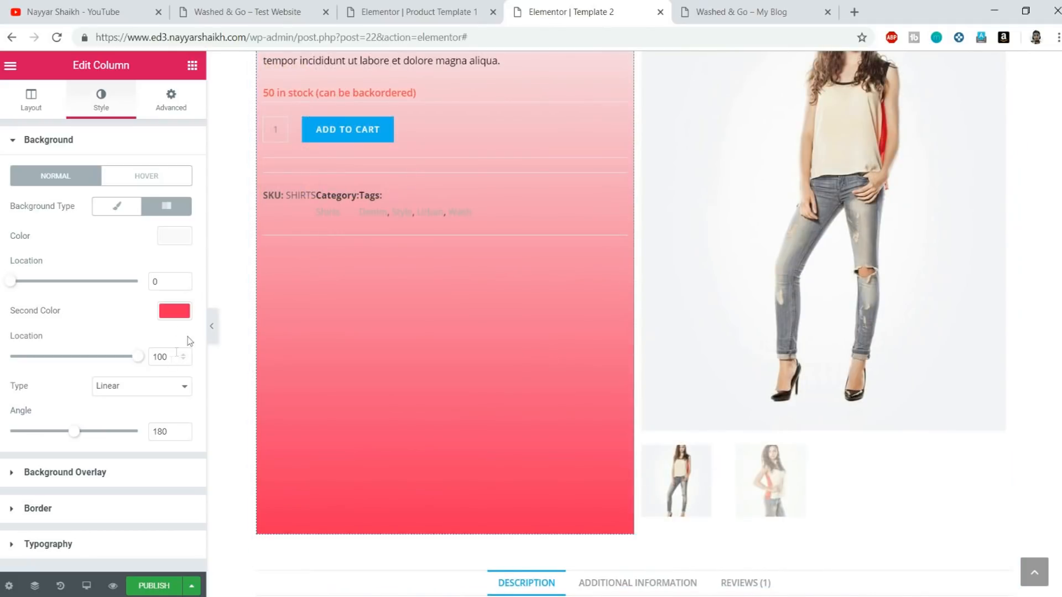
# Set the gradient's second color to dark grey #54595f and review the column background over its full height.
pyautogui.click(174, 311)
pyautogui.click(39, 482)
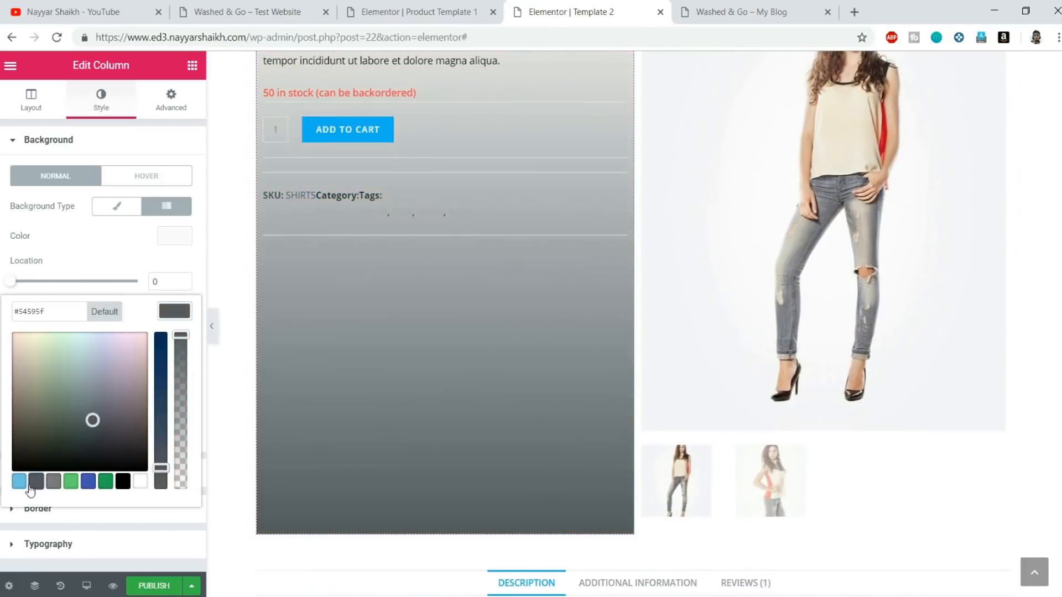
pyautogui.scroll(4, 453, 449)
pyautogui.scroll(-5, 408, 351)
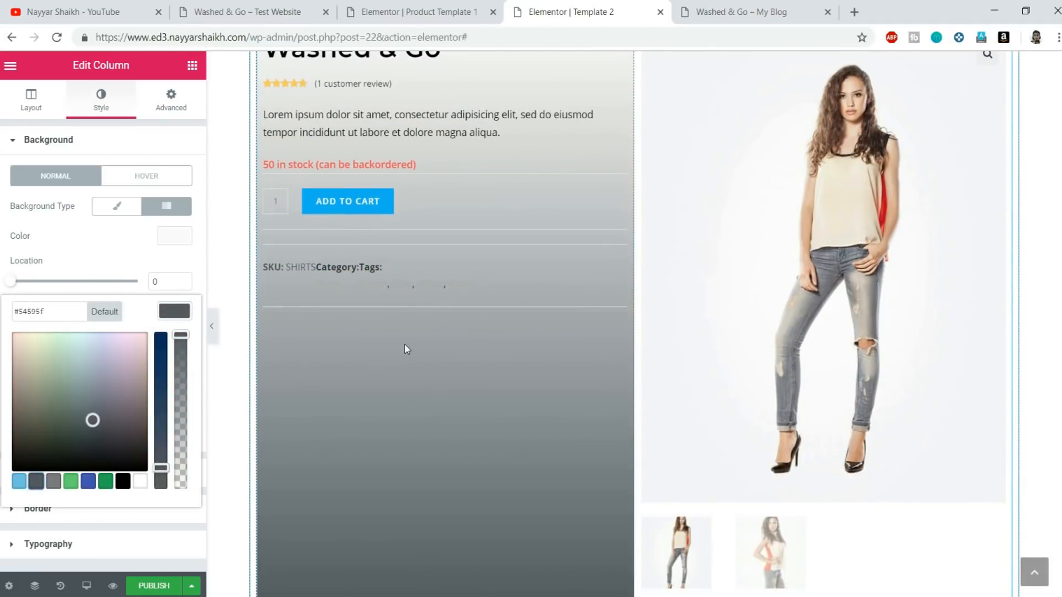
pyautogui.scroll(3, 482, 409)
pyautogui.scroll(-3, 485, 412)
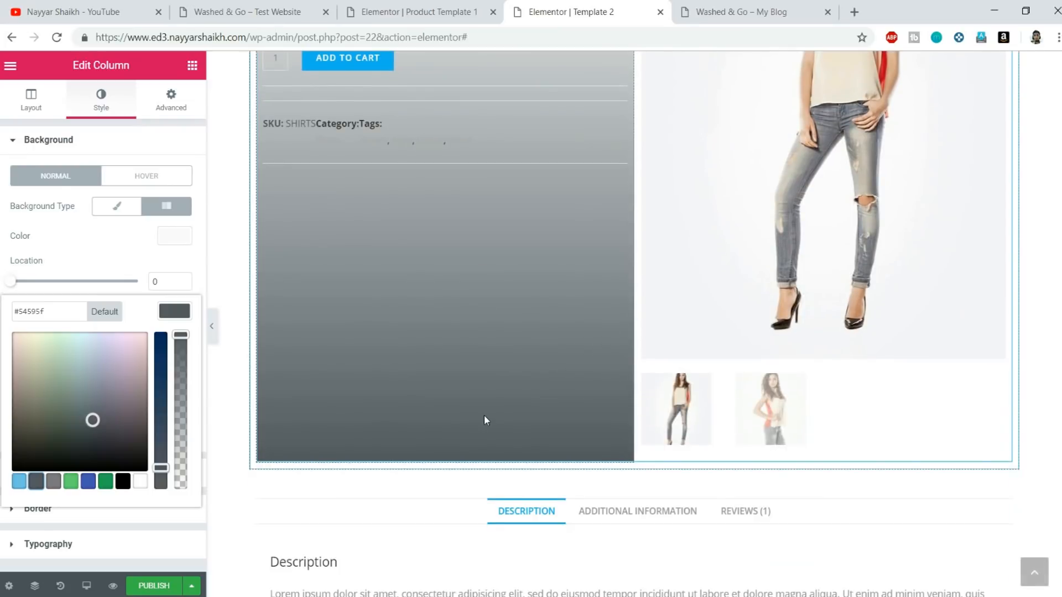
pyautogui.scroll(4, 484, 417)
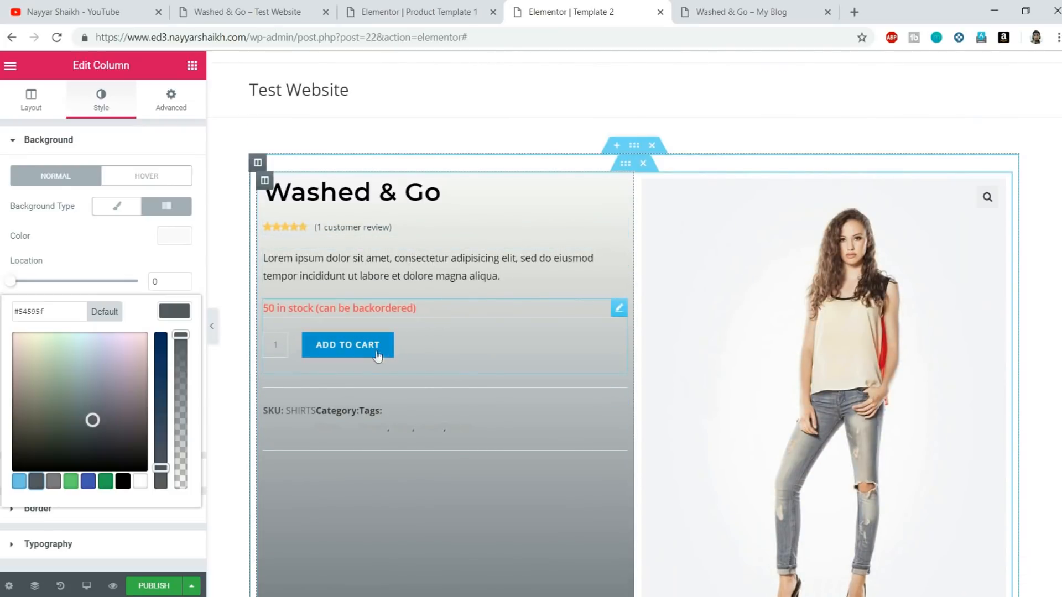
# Give the Add To Cart button a solid border type and a border radius of 50 on all corners.
pyautogui.click(352, 352)
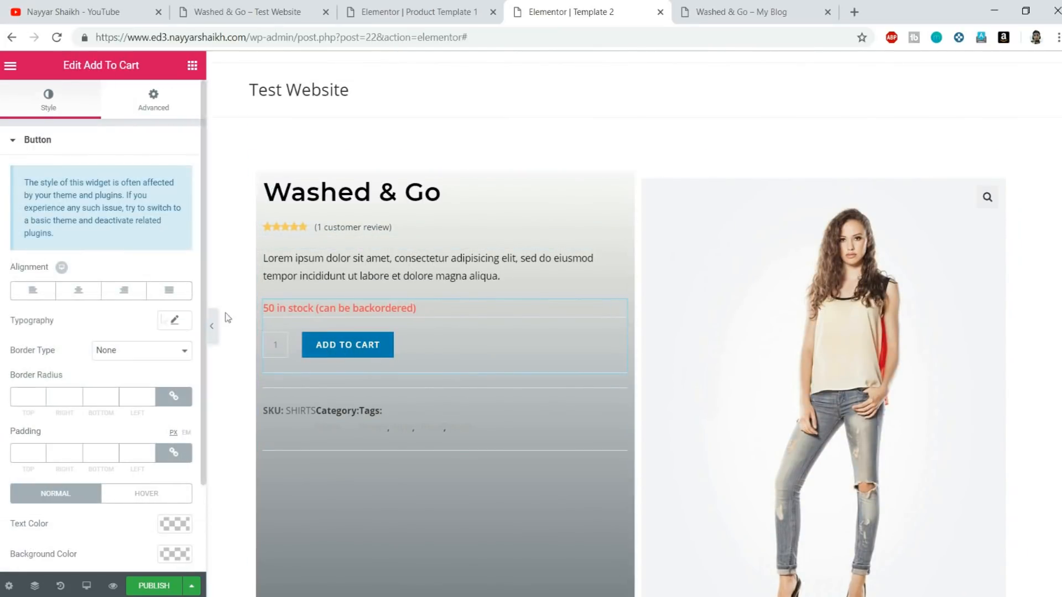
pyautogui.click(113, 354)
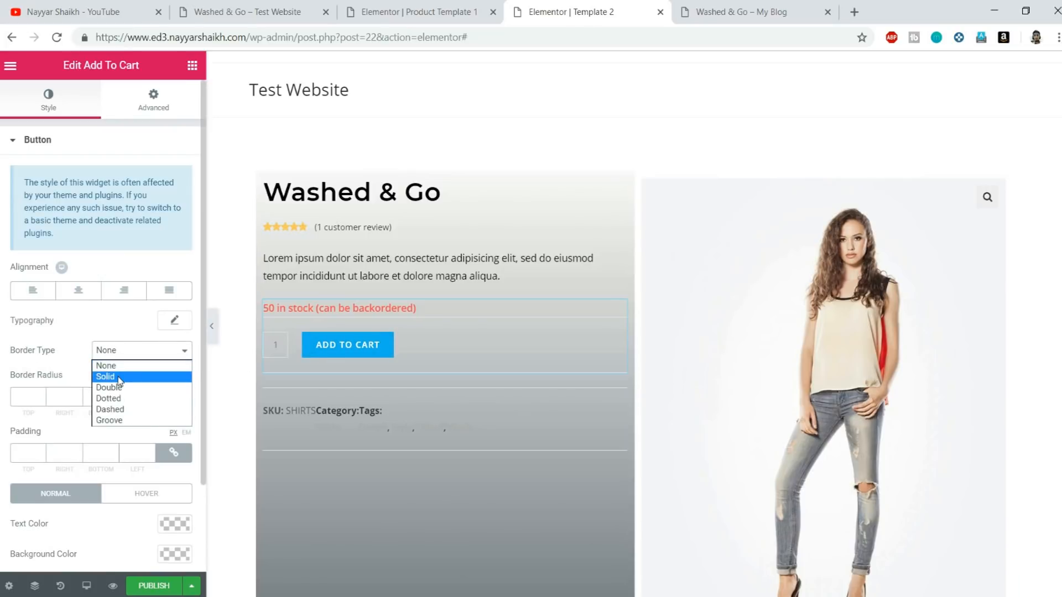
pyautogui.click(117, 376)
pyautogui.scroll(-2, 78, 423)
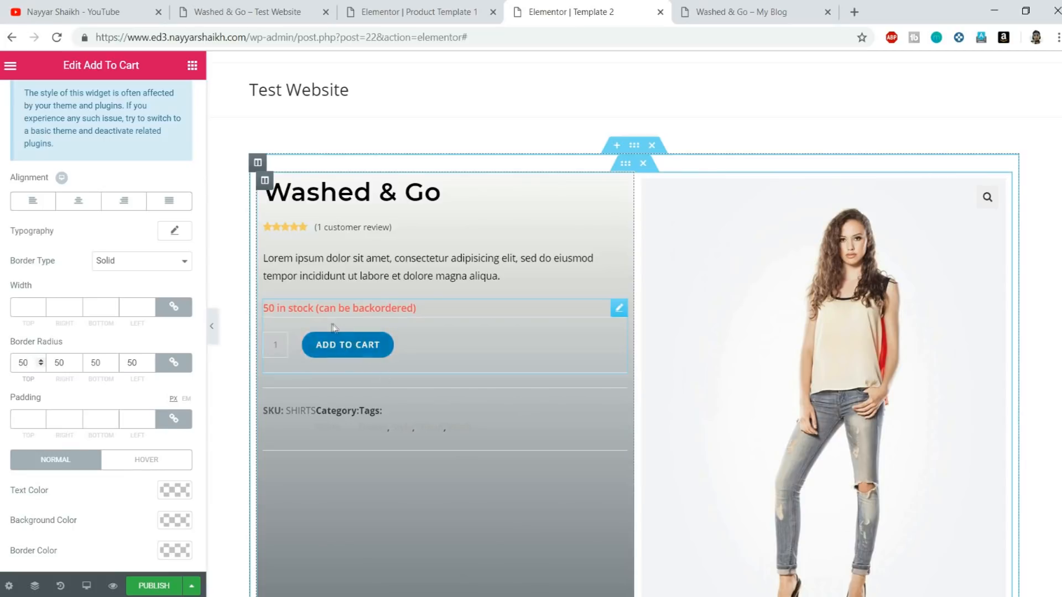
pyautogui.scroll(-3, 229, 391)
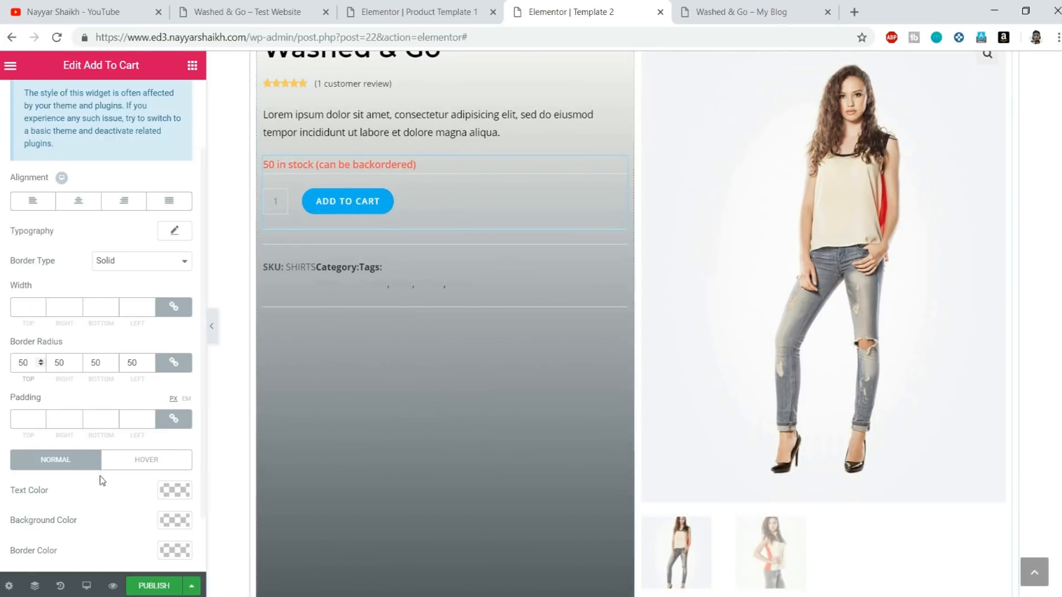
# Set the Add To Cart button's normal background color to bright red, #ff3535.
pyautogui.scroll(-2, 169, 451)
pyautogui.click(169, 447)
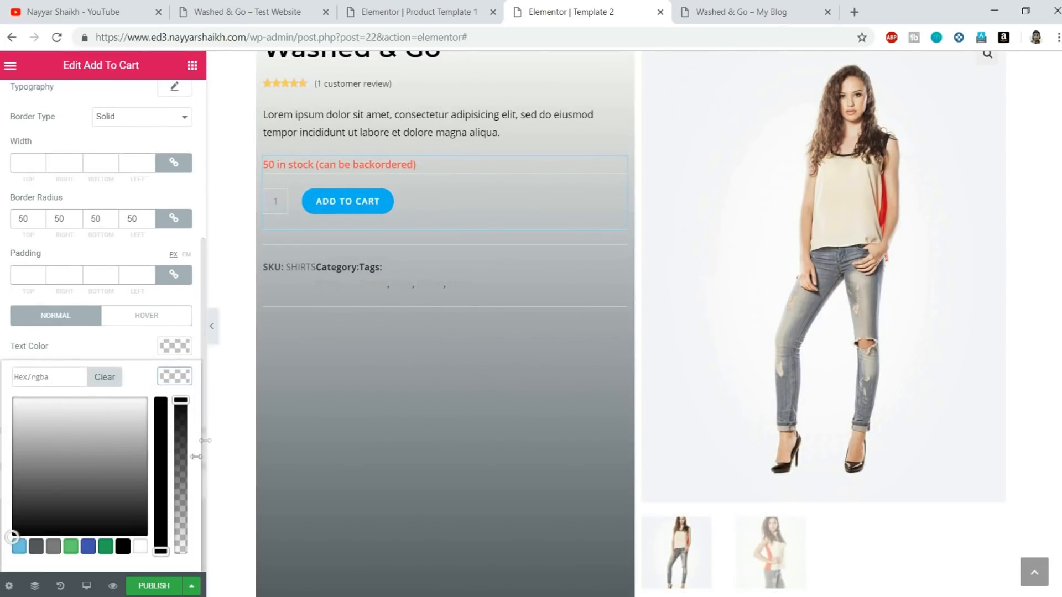
pyautogui.click(104, 548)
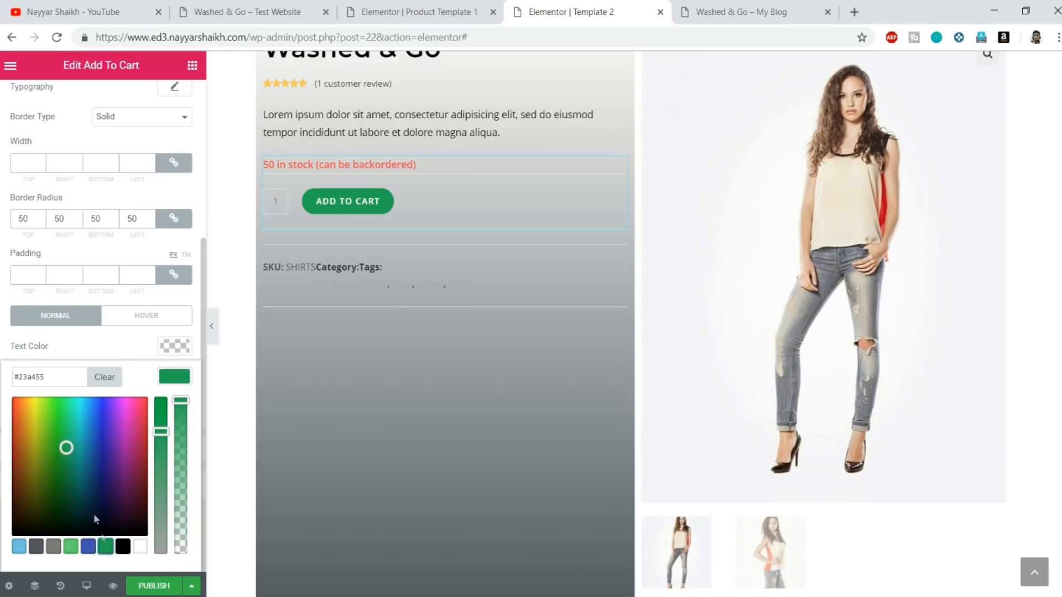
pyautogui.moveTo(62, 442); pyautogui.dragTo(12, 397)
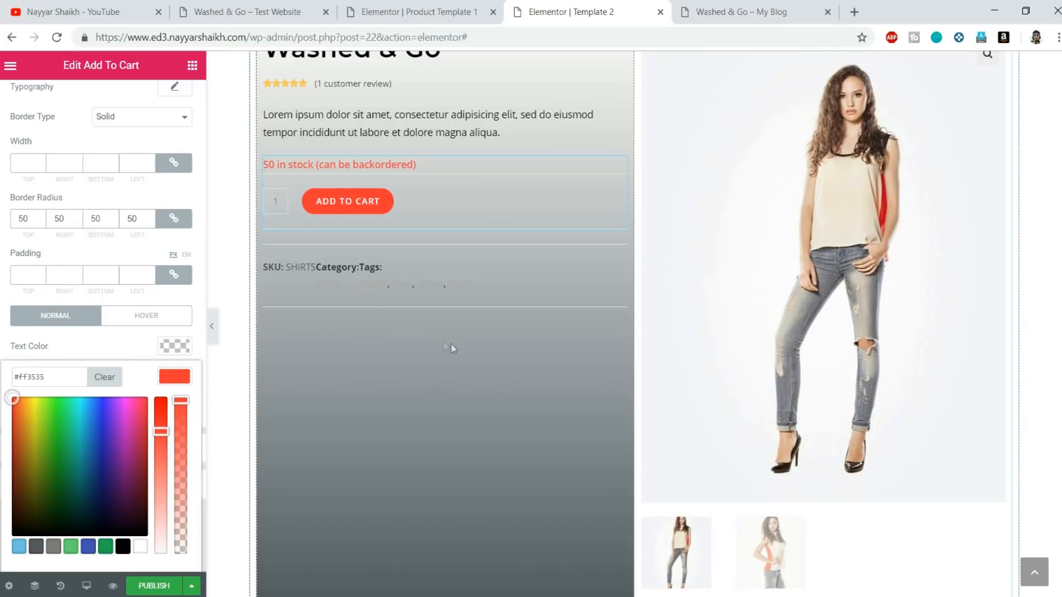
pyautogui.scroll(3, 444, 342)
pyautogui.click(176, 384)
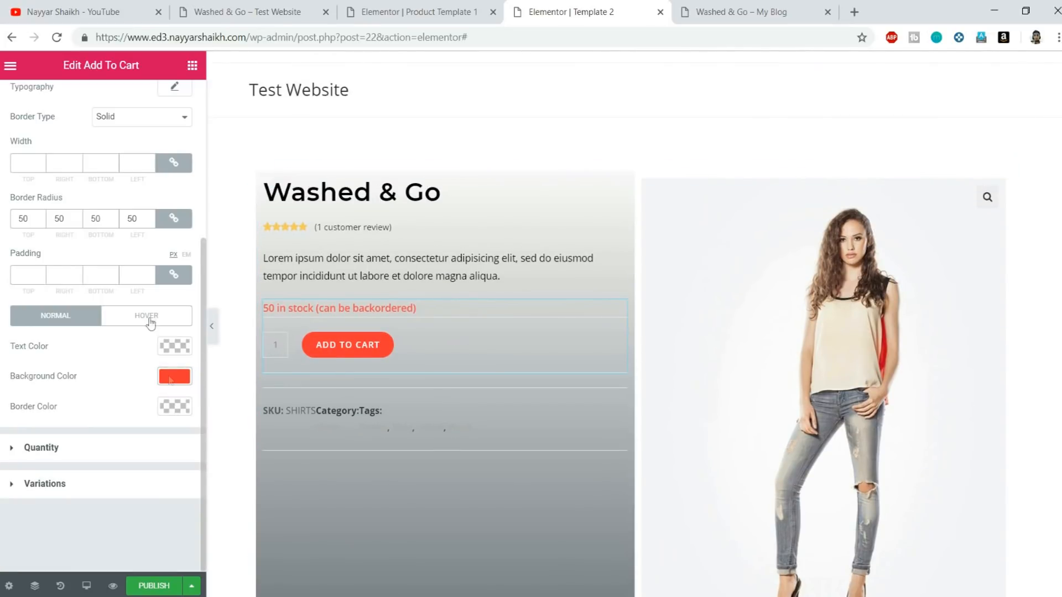
# Give the quantity field a green #61ce70 background and white #ffffff text, and open the styling options for variations.
pyautogui.click(122, 448)
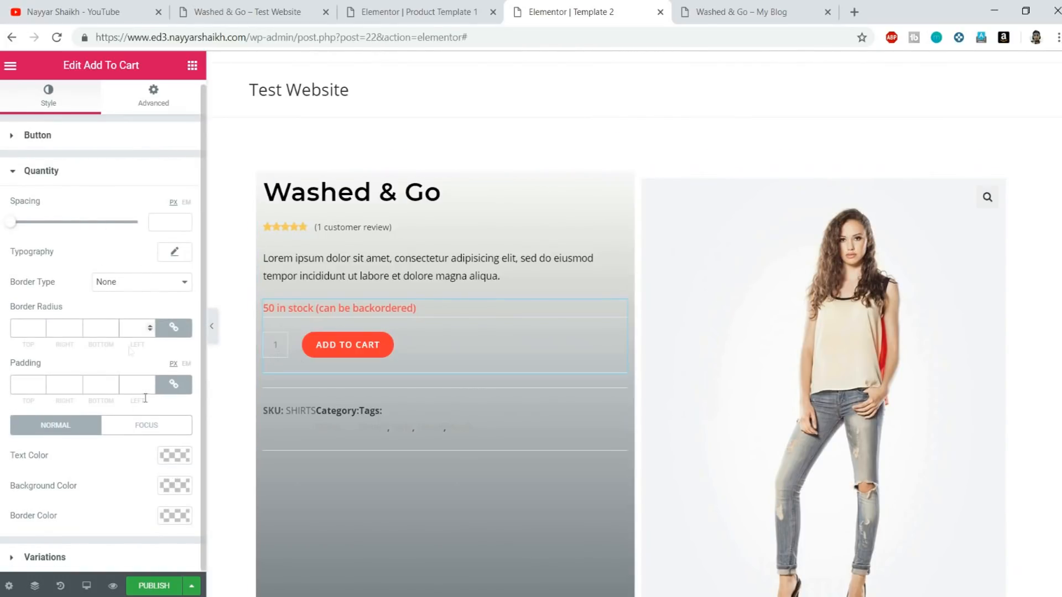
pyautogui.click(182, 486)
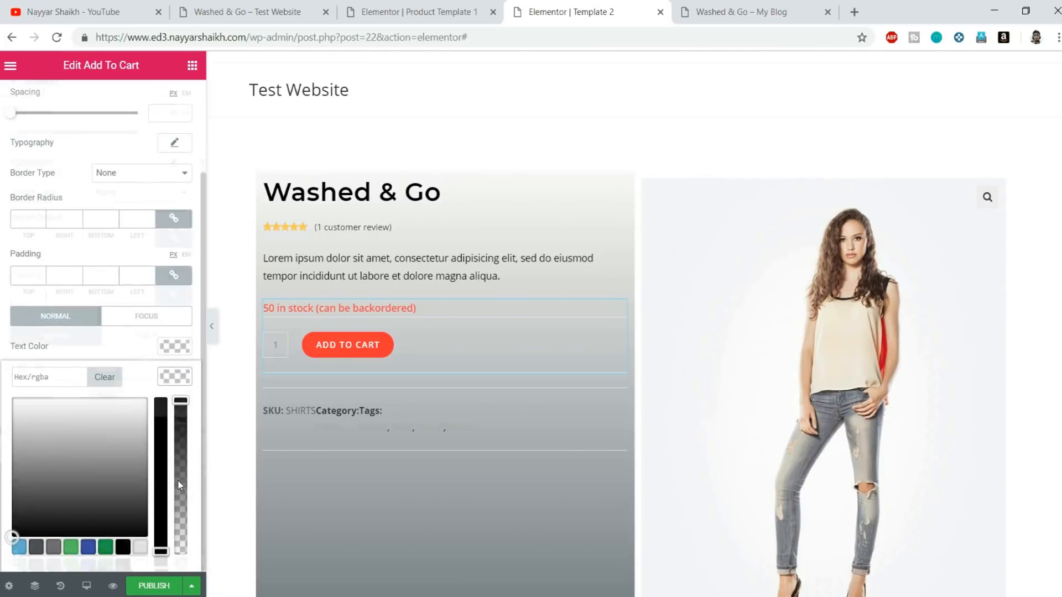
pyautogui.click(77, 548)
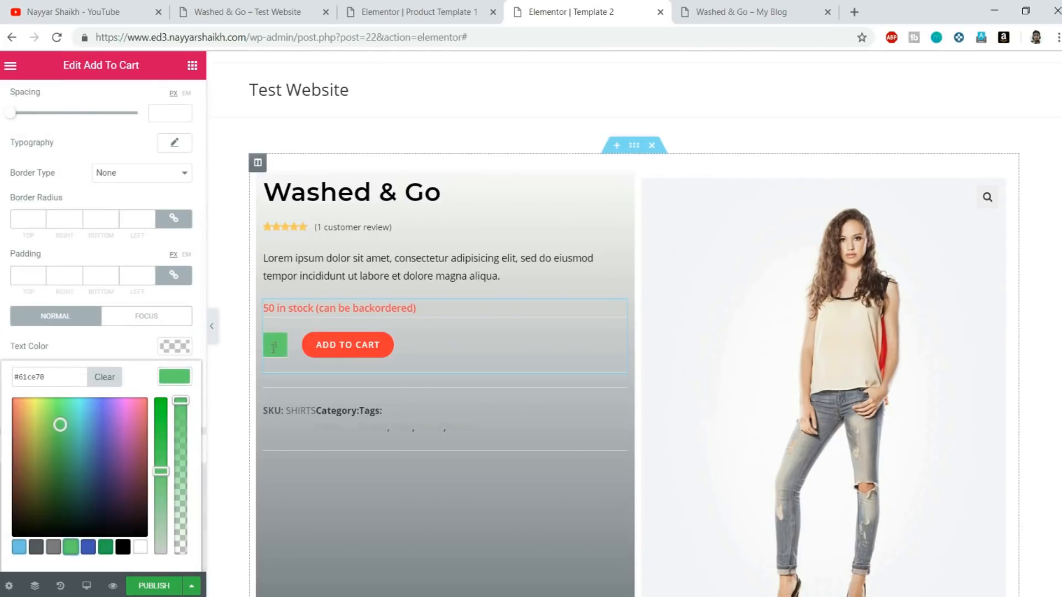
pyautogui.click(182, 380)
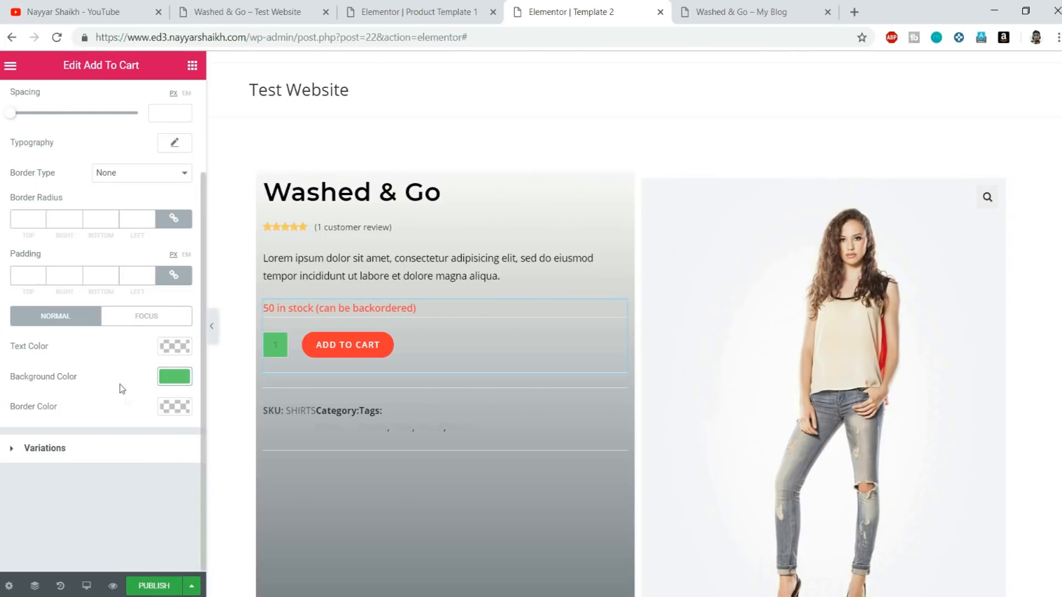
pyautogui.click(176, 348)
pyautogui.click(141, 517)
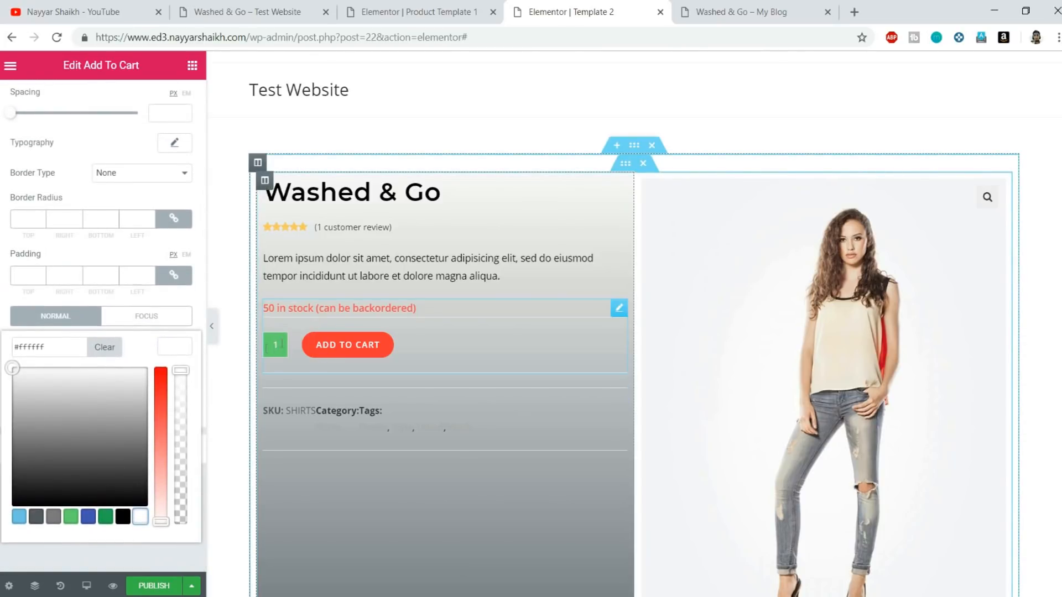
pyautogui.click(166, 354)
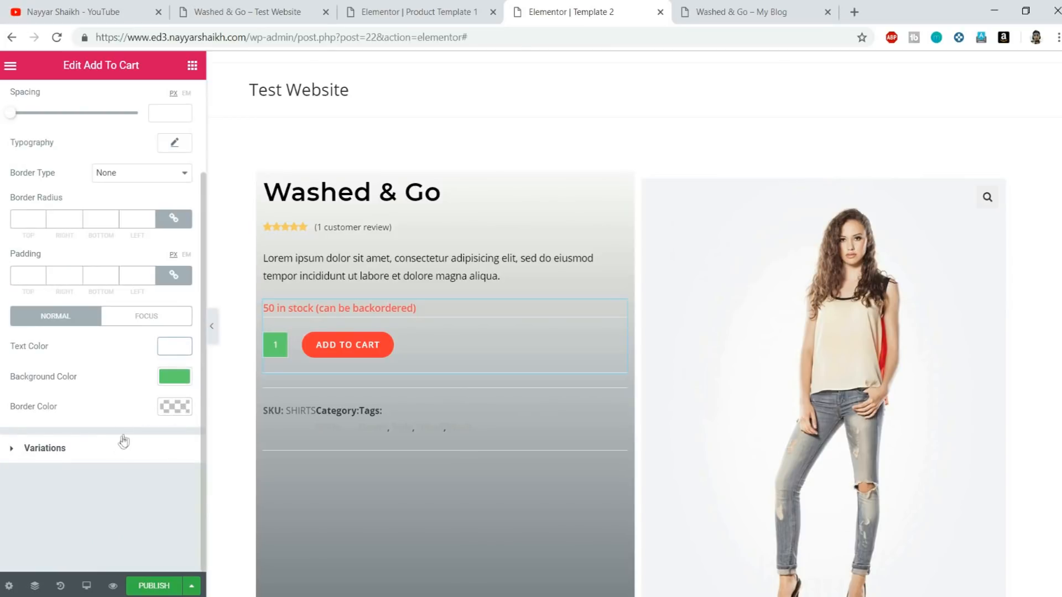
pyautogui.click(114, 455)
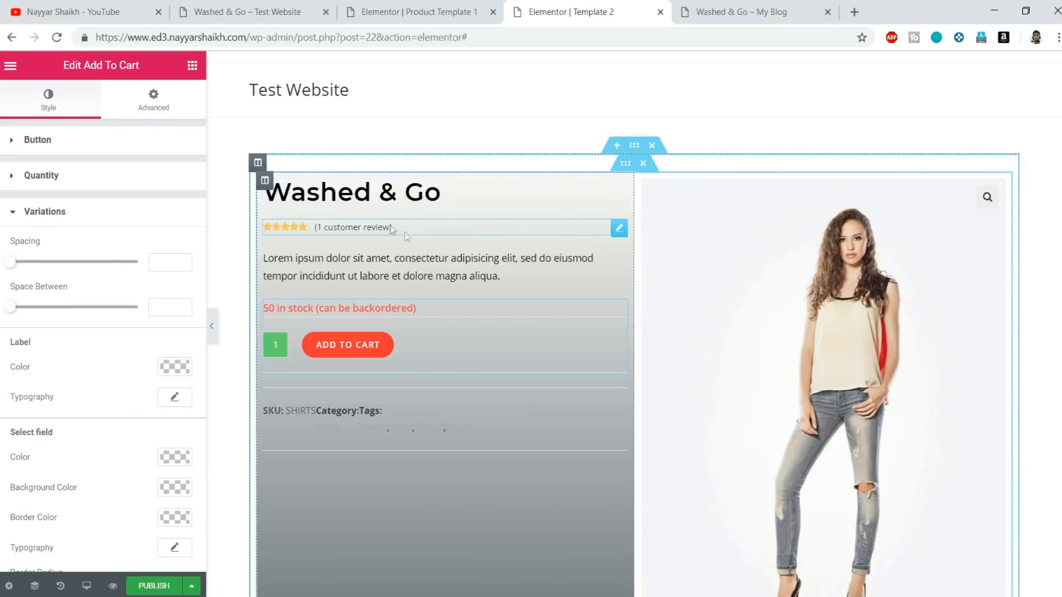
# Switch the product details column's background type back to classic and review the template down to the end of the description section.
pyautogui.click(265, 181)
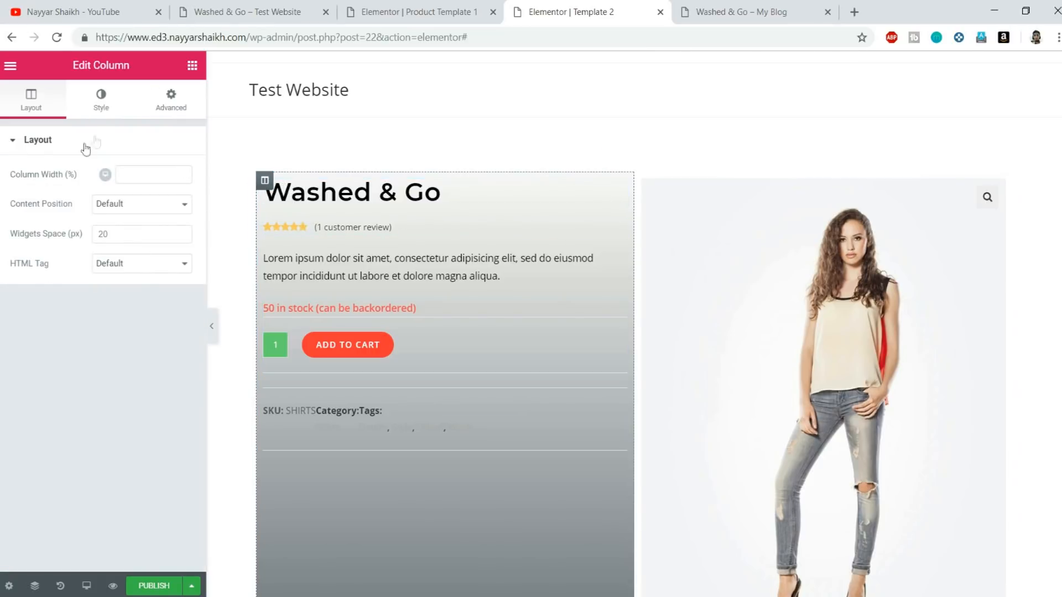
pyautogui.click(101, 103)
pyautogui.click(117, 206)
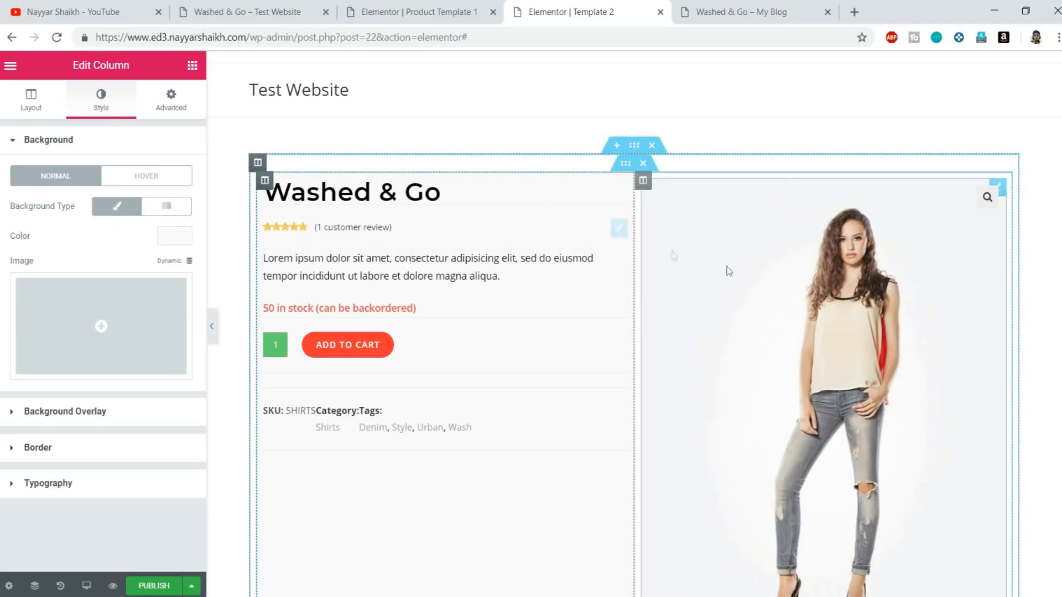
pyautogui.scroll(-10, 728, 271)
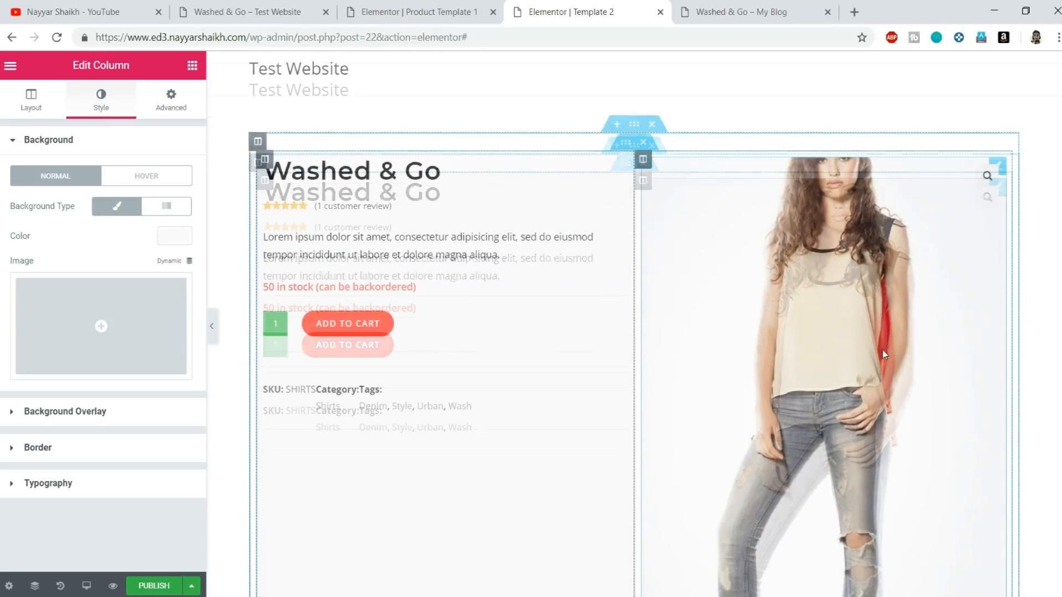
pyautogui.scroll(10, 627, 325)
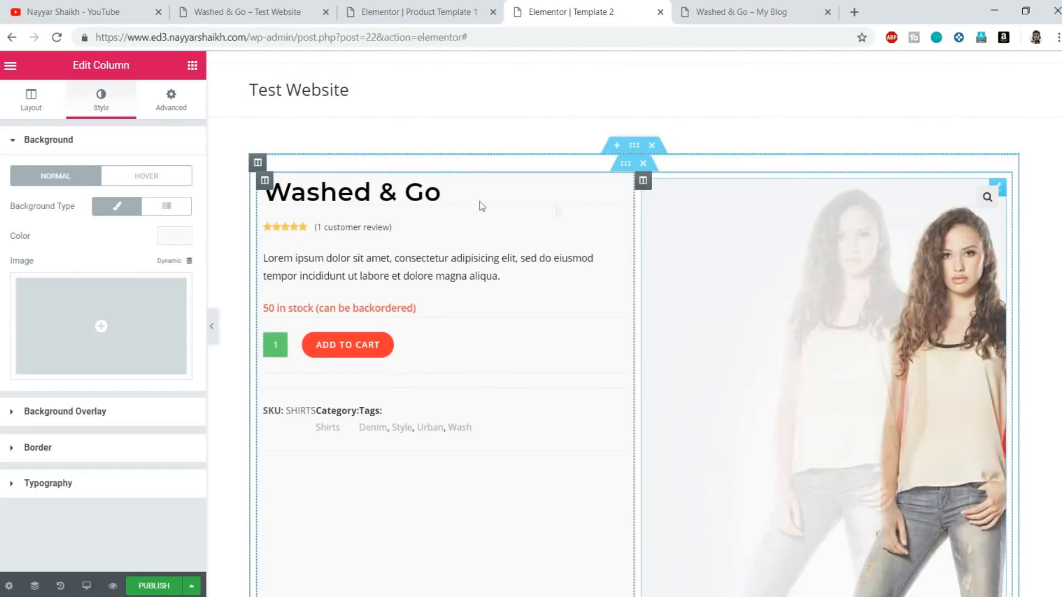
pyautogui.scroll(-5, 437, 293)
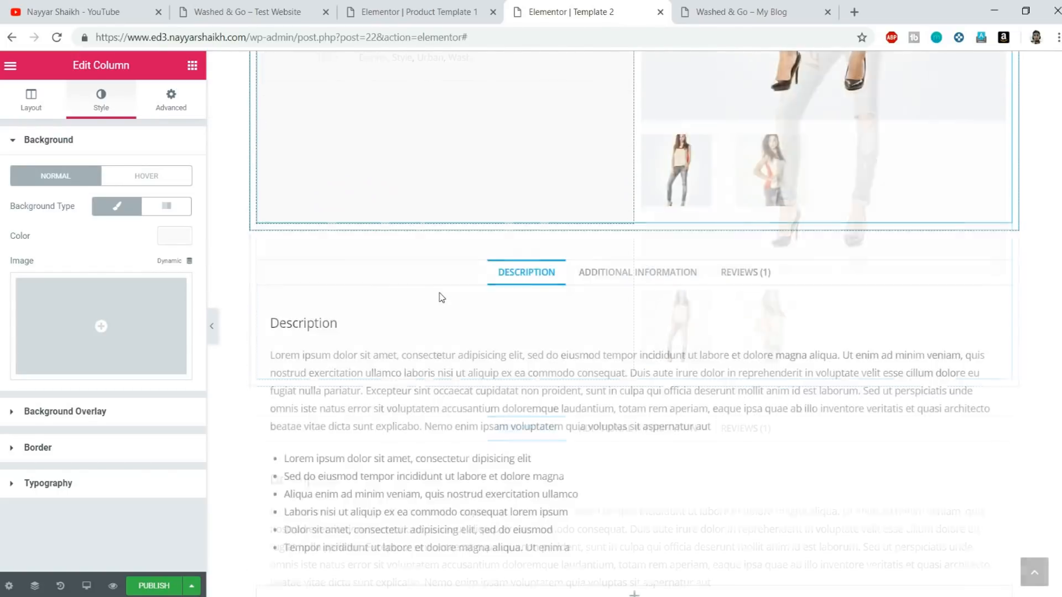
pyautogui.scroll(-3, 441, 298)
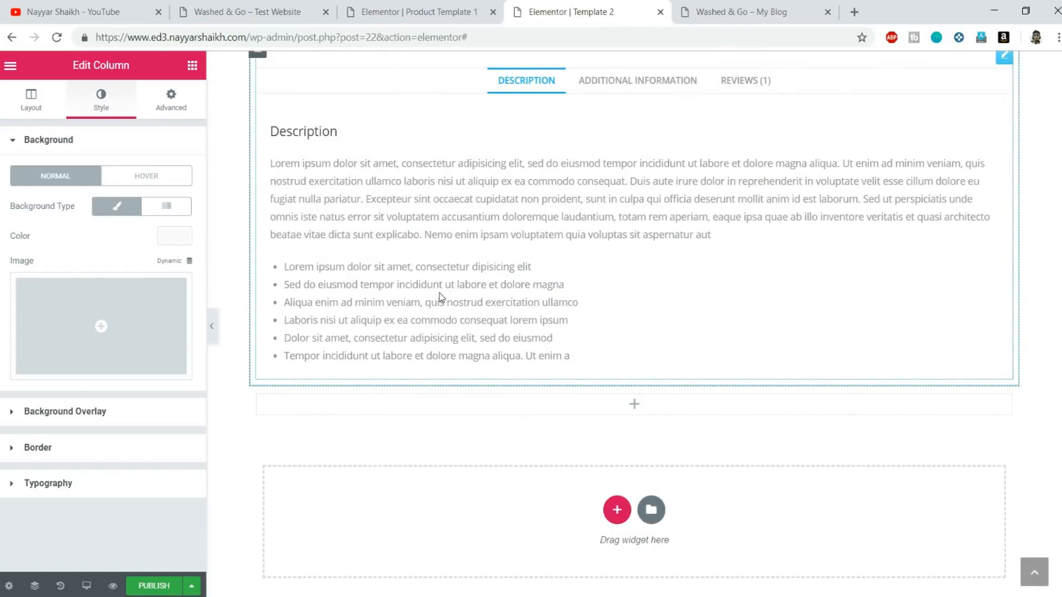